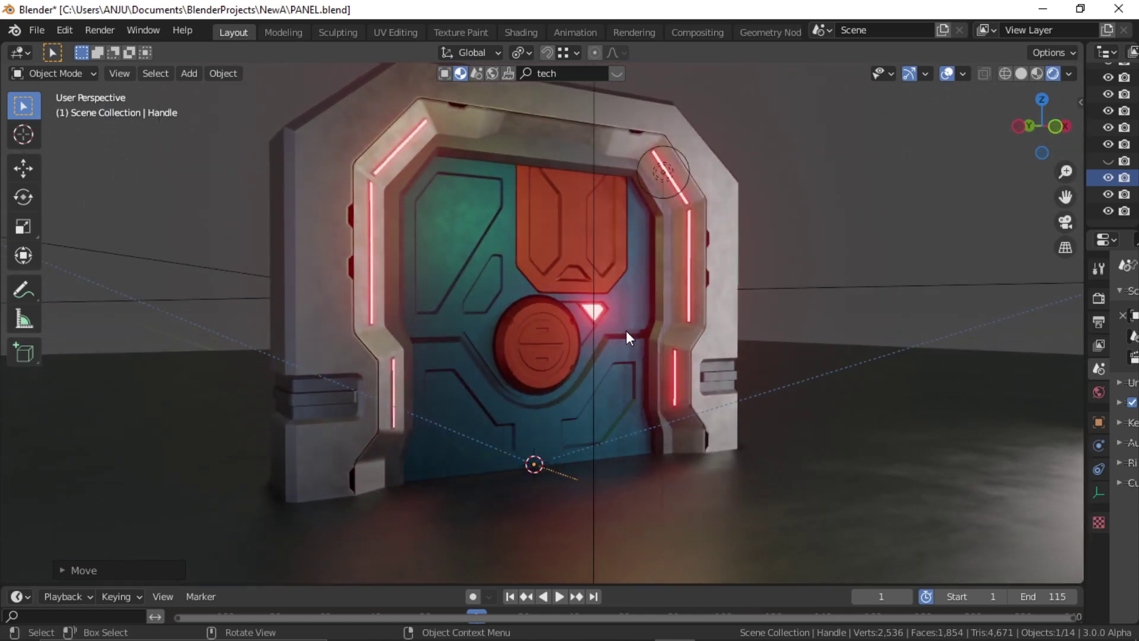
Step: Select the Handle empty on the floor in front of the door and move it along the X axis
middle_click_drag(540, 286, 539, 326)
key("alt+a")
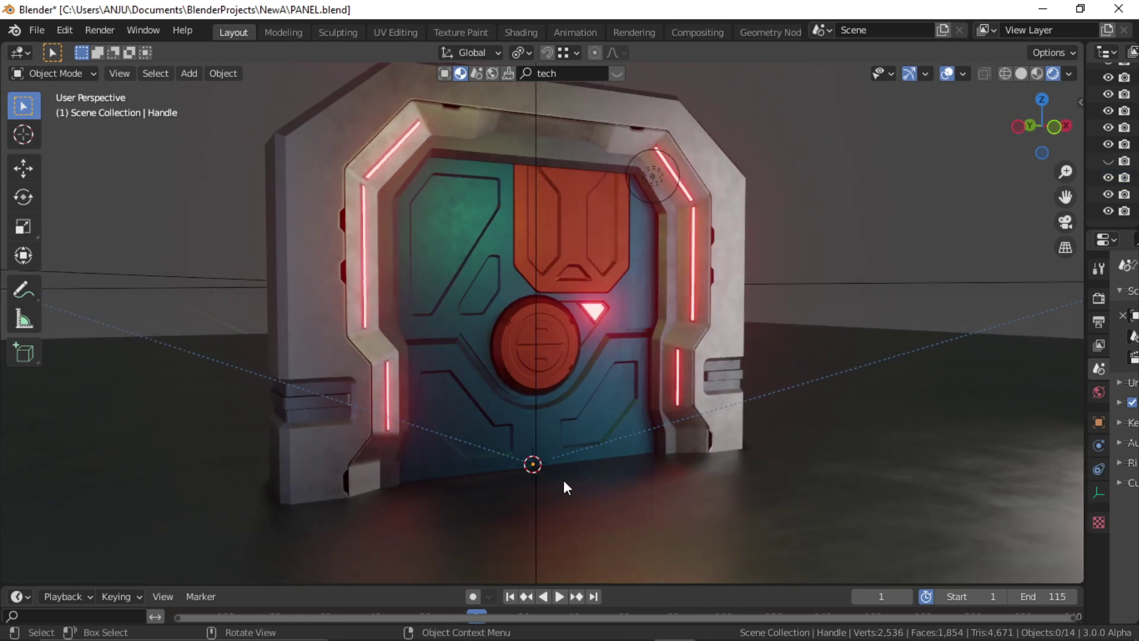
left_click(562, 477)
left_click(562, 476)
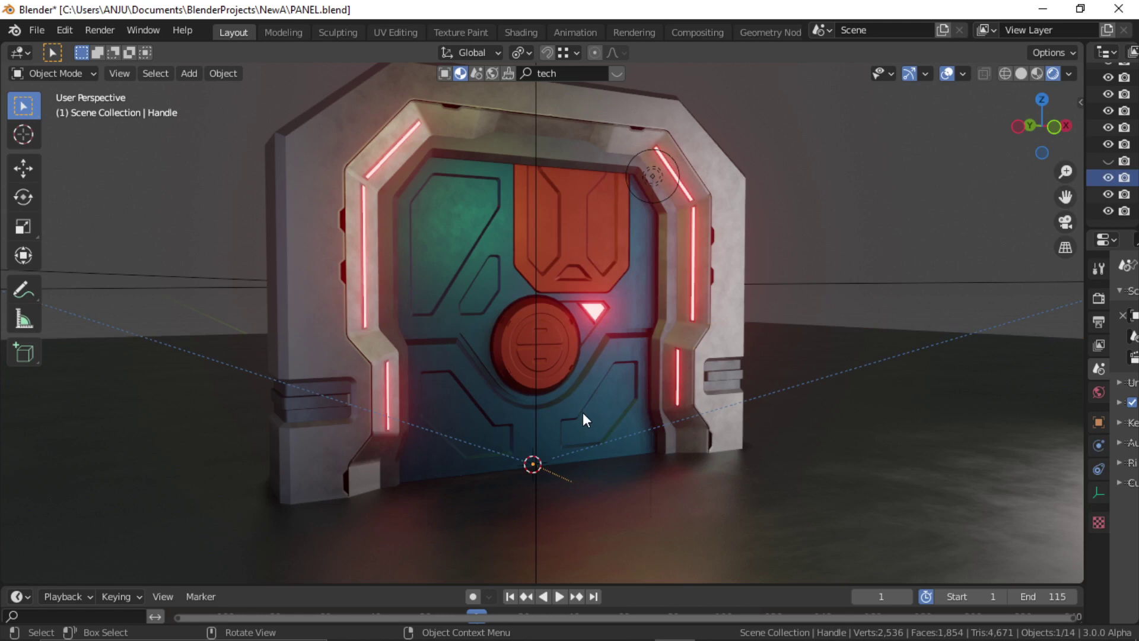
key("g")
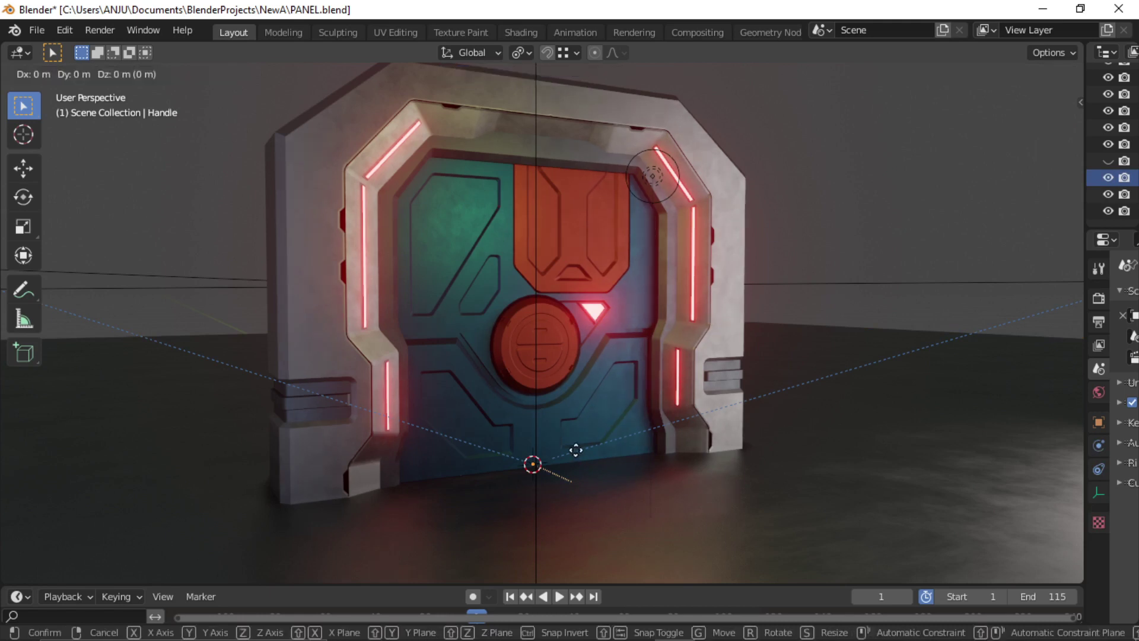
key("x")
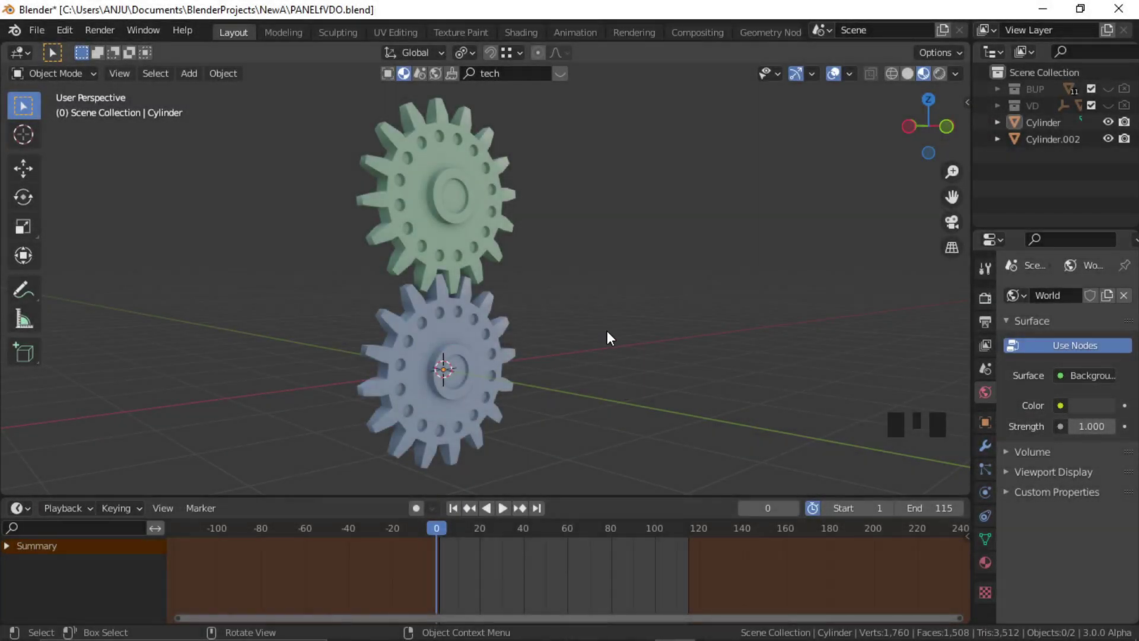
middle_click_drag(522, 355, 523, 325)
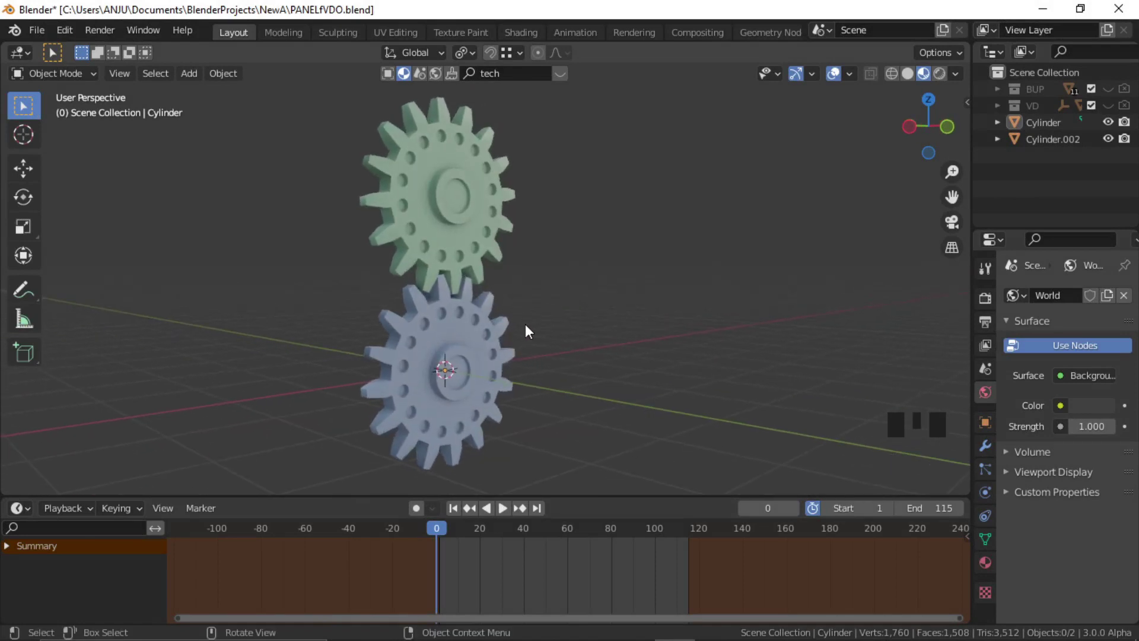
middle_click_drag(496, 297, 510, 306, "shift")
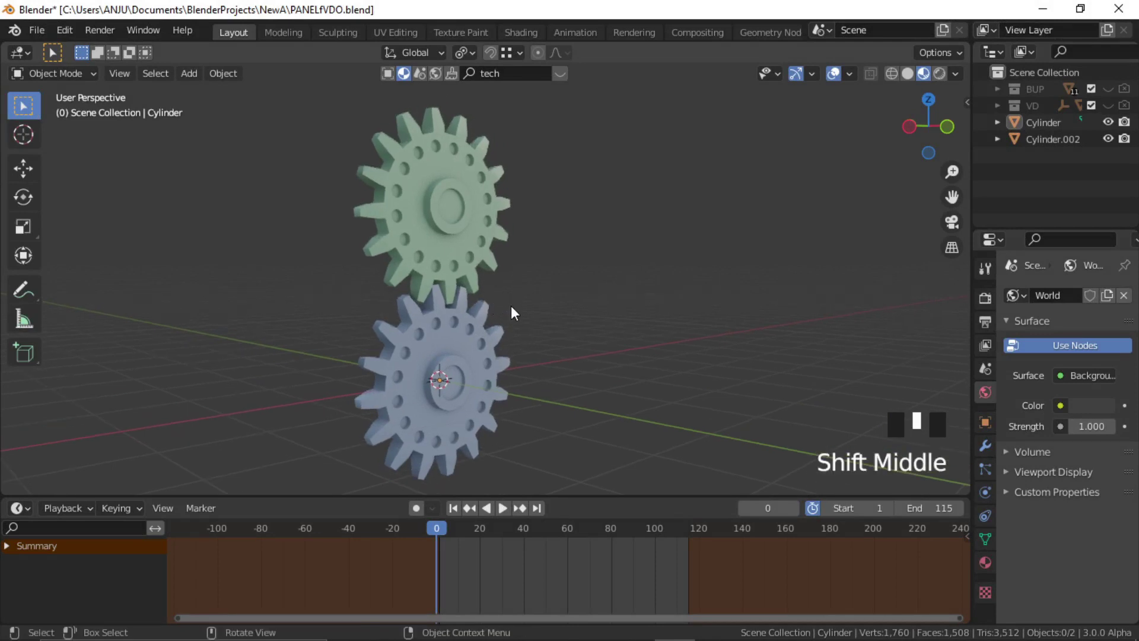
left_click(443, 337)
left_click(450, 226)
left_click(556, 354)
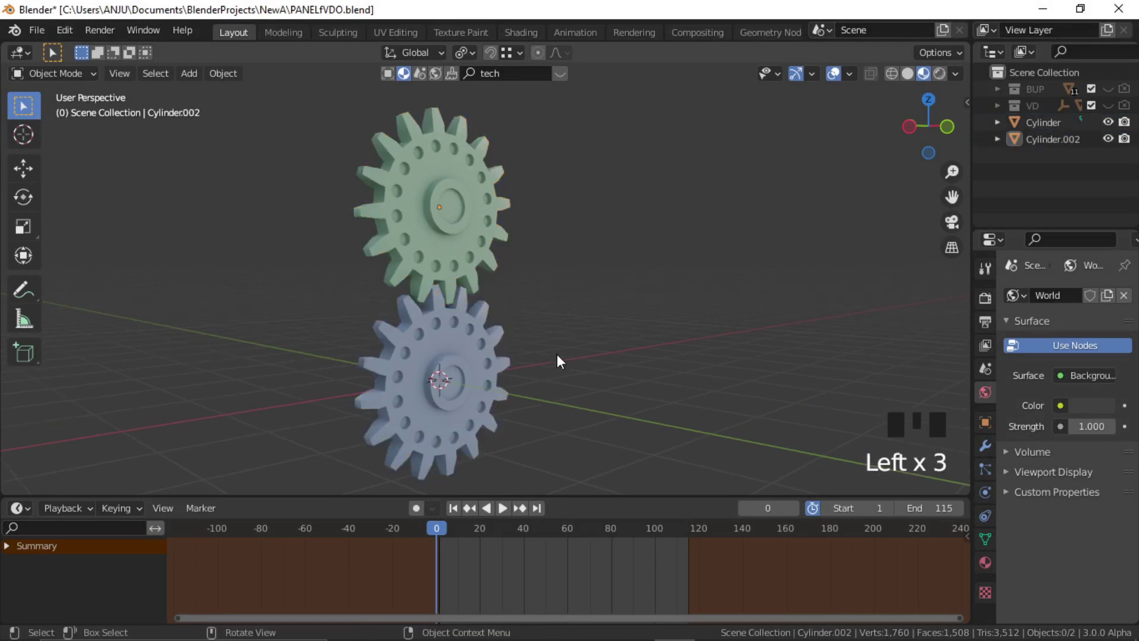
middle_click_drag(480, 350, 512, 368)
Step: Insert a rotation keyframe for the lower blue gear at frame 1
left_click(471, 360)
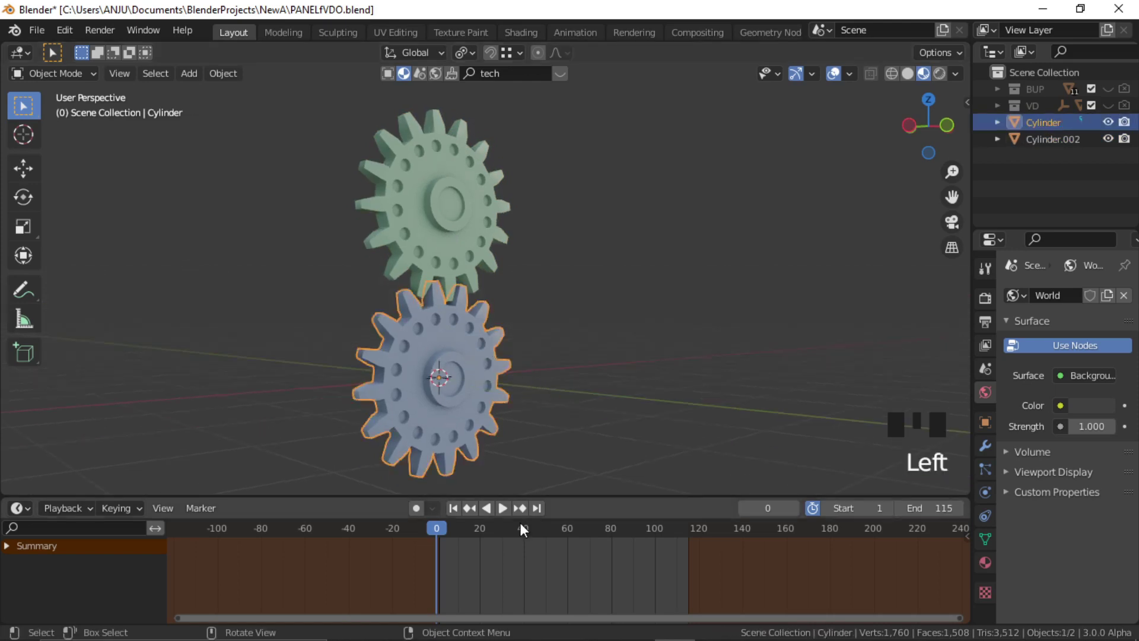
left_click(534, 507)
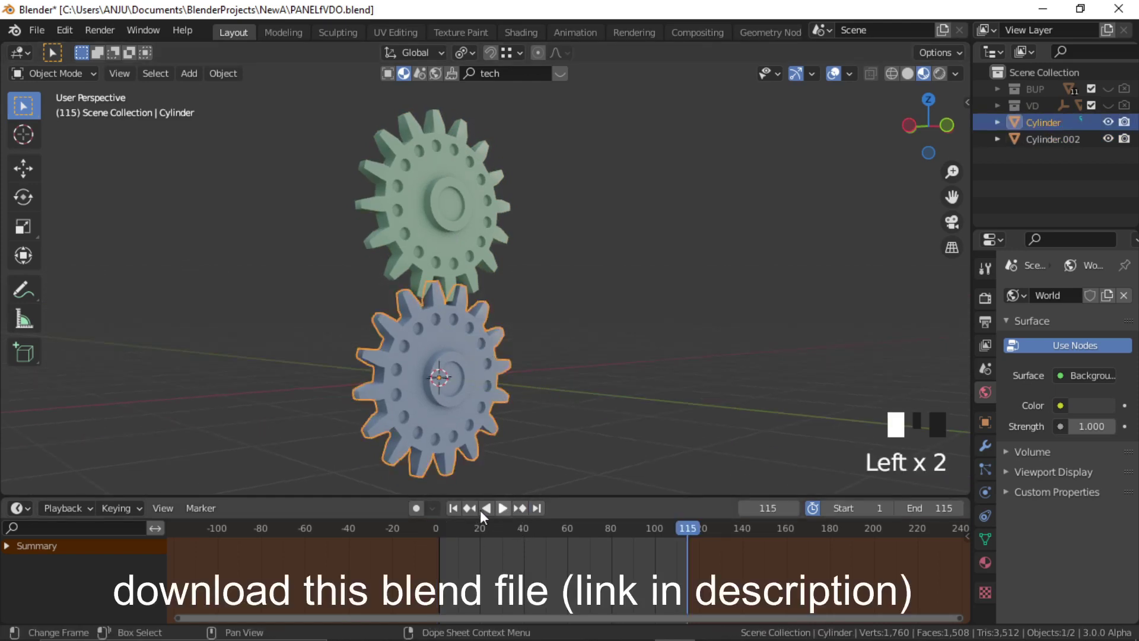
left_click(455, 508)
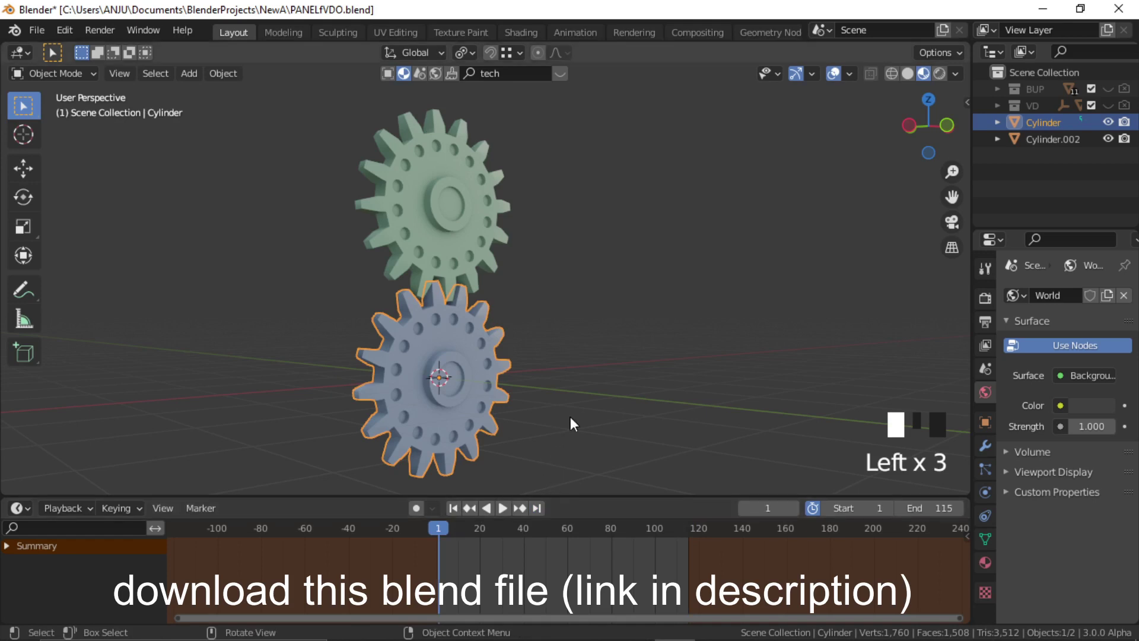
key("i")
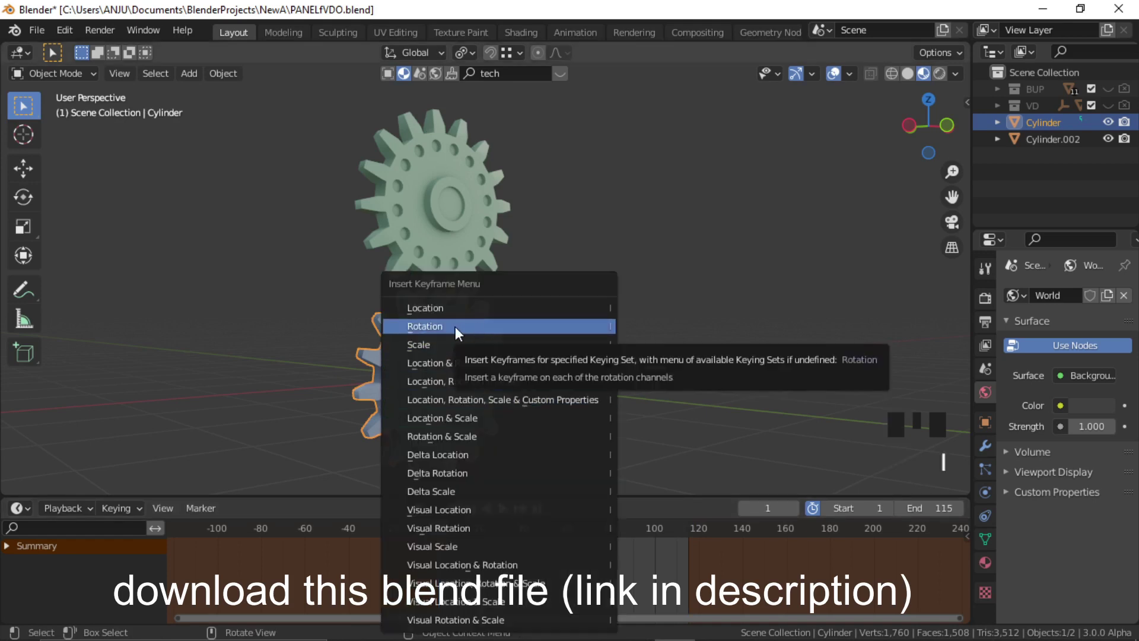
left_click(435, 325)
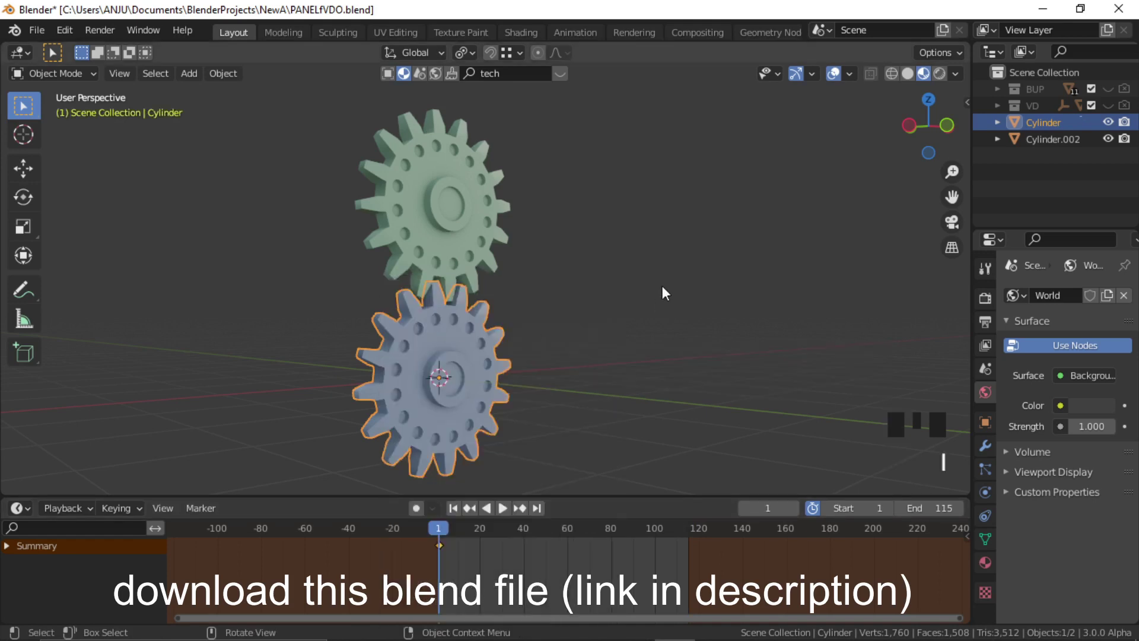
Step: At frame 80, set the lower gear's Y rotation to 180° and keyframe it
left_click(966, 102)
left_click(961, 108)
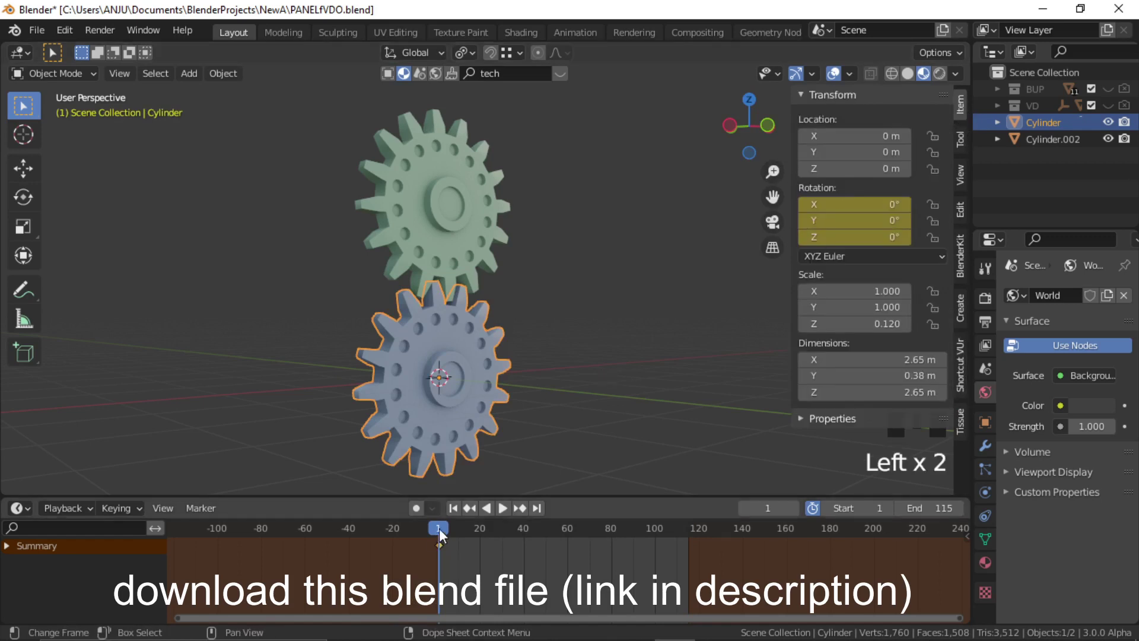
left_click_drag(438, 528, 611, 535)
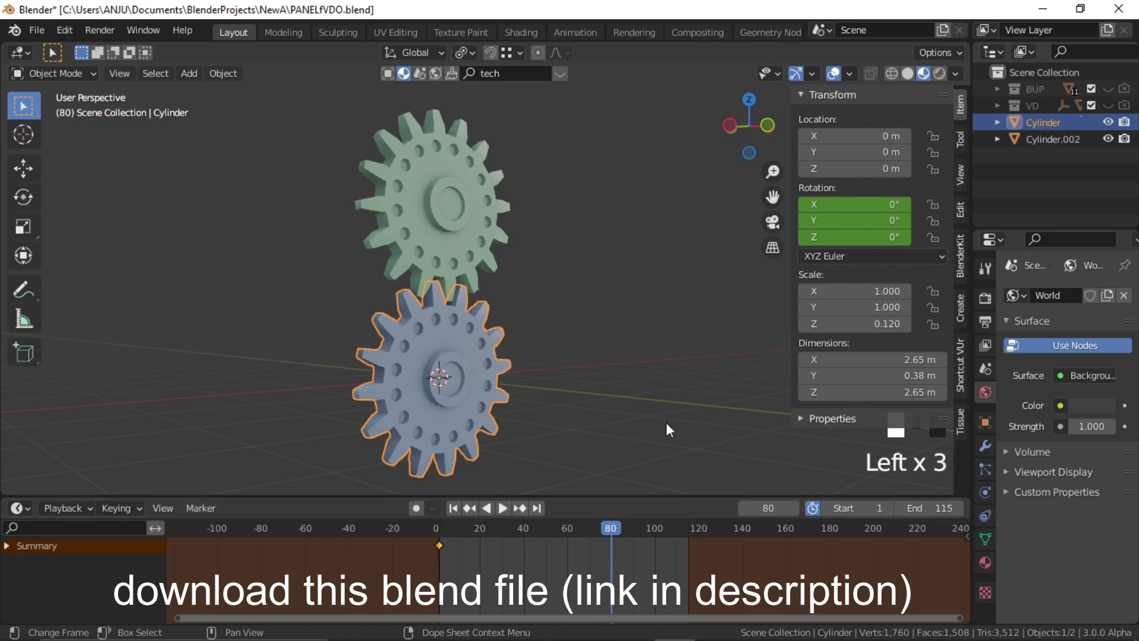
left_click_drag(839, 222, 896, 221)
left_click(837, 221)
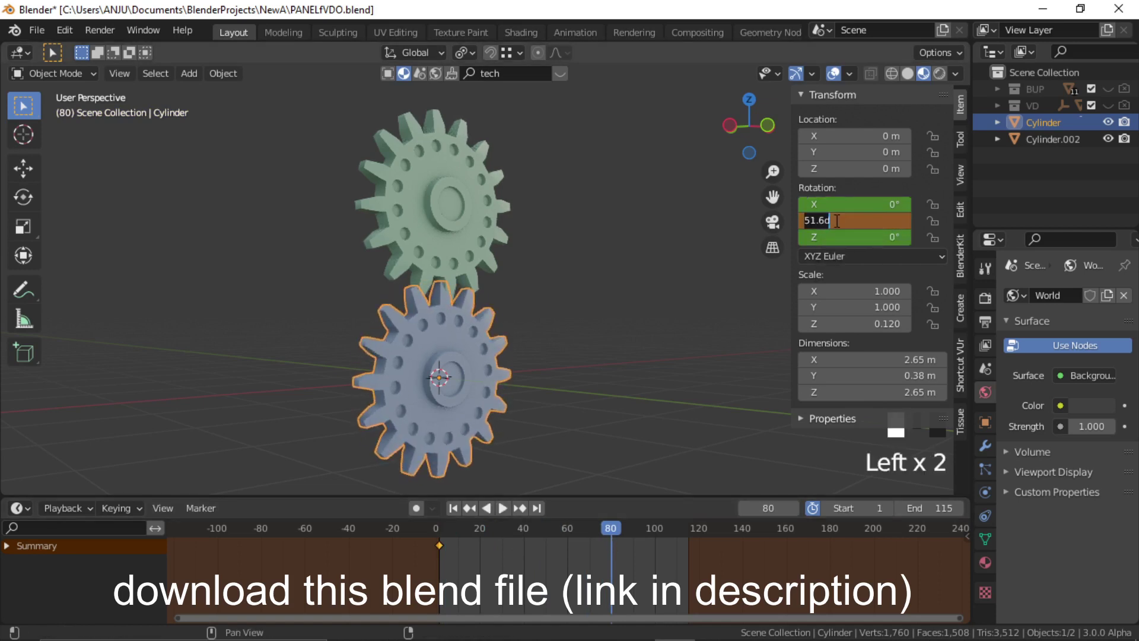
type("180")
key("Return")
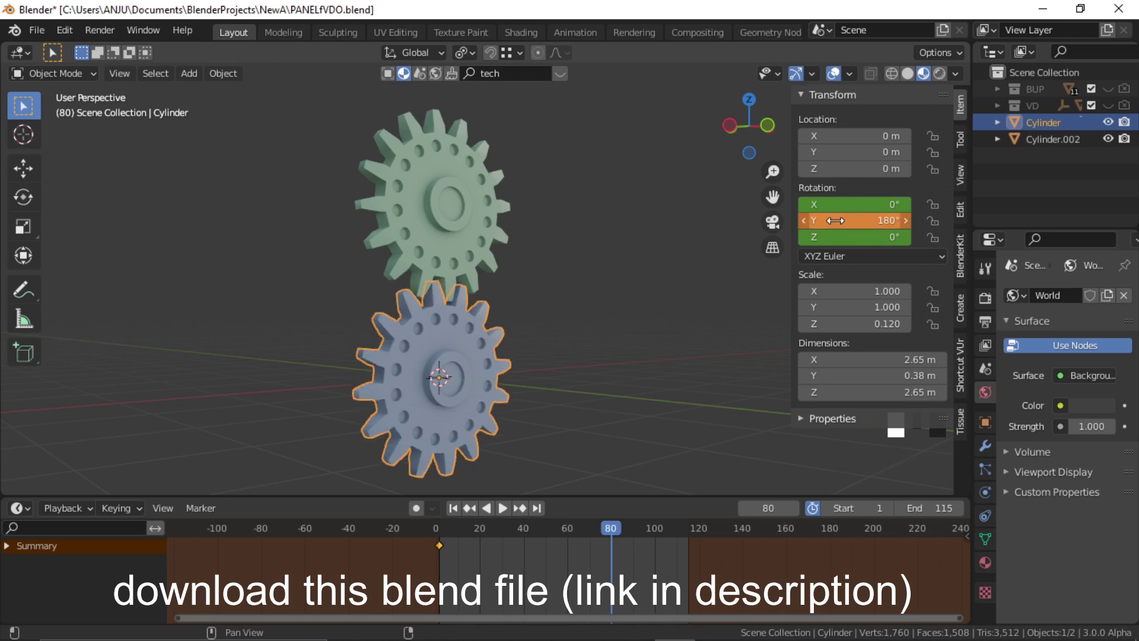
right_click(837, 221)
left_click(770, 223)
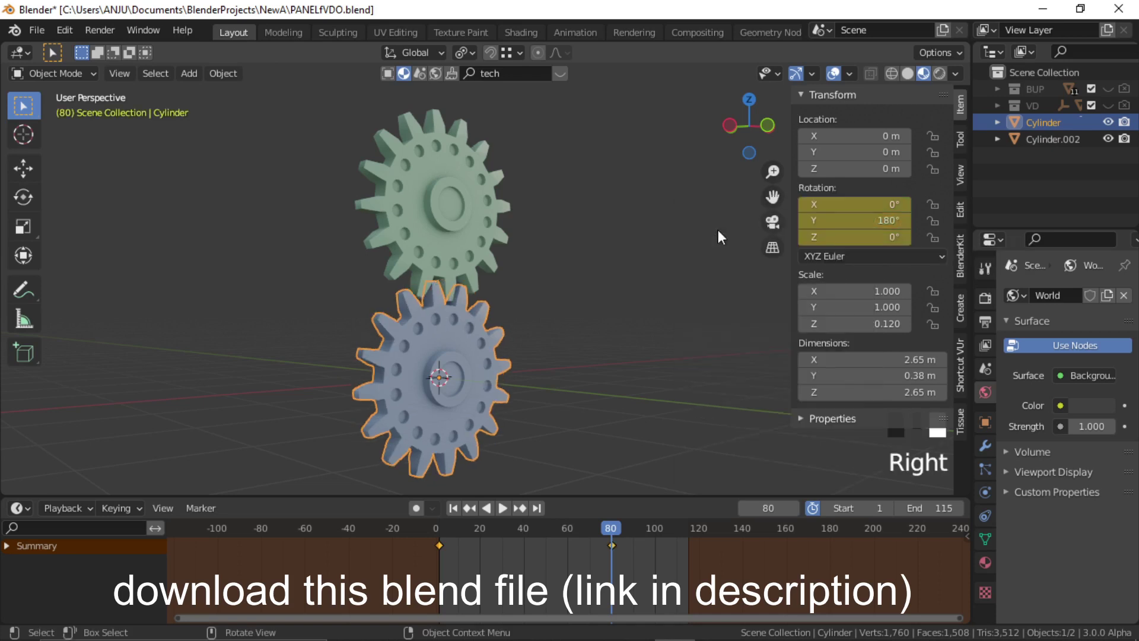
left_click(599, 323)
Step: Return to frame 1 and insert a rotation keyframe for the upper green gear
left_click_drag(603, 526, 440, 539)
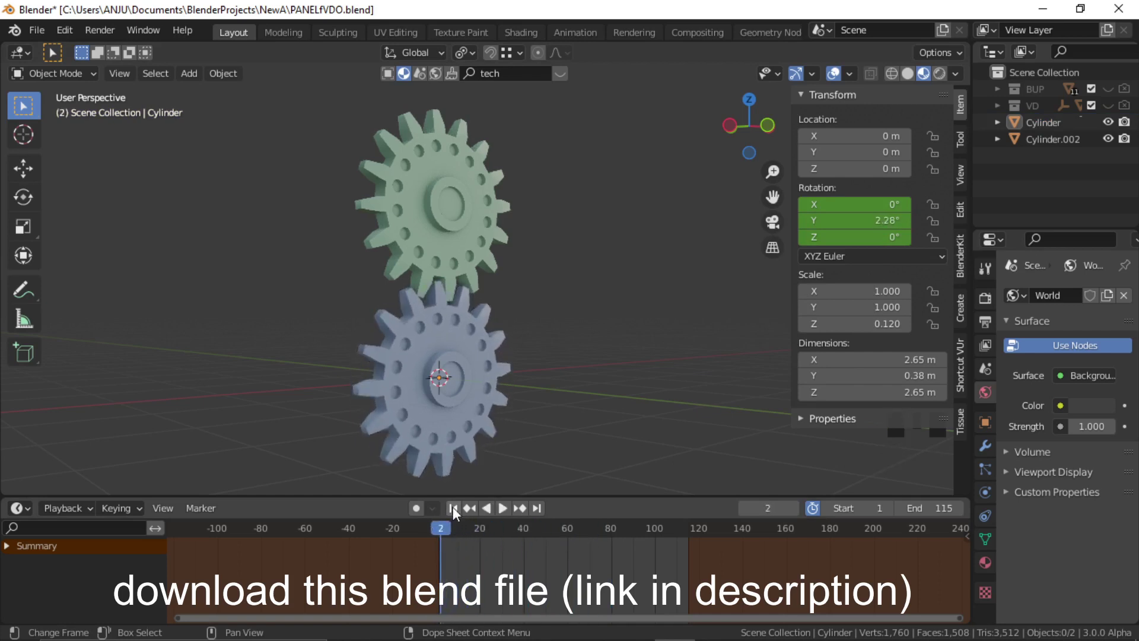
left_click(453, 508)
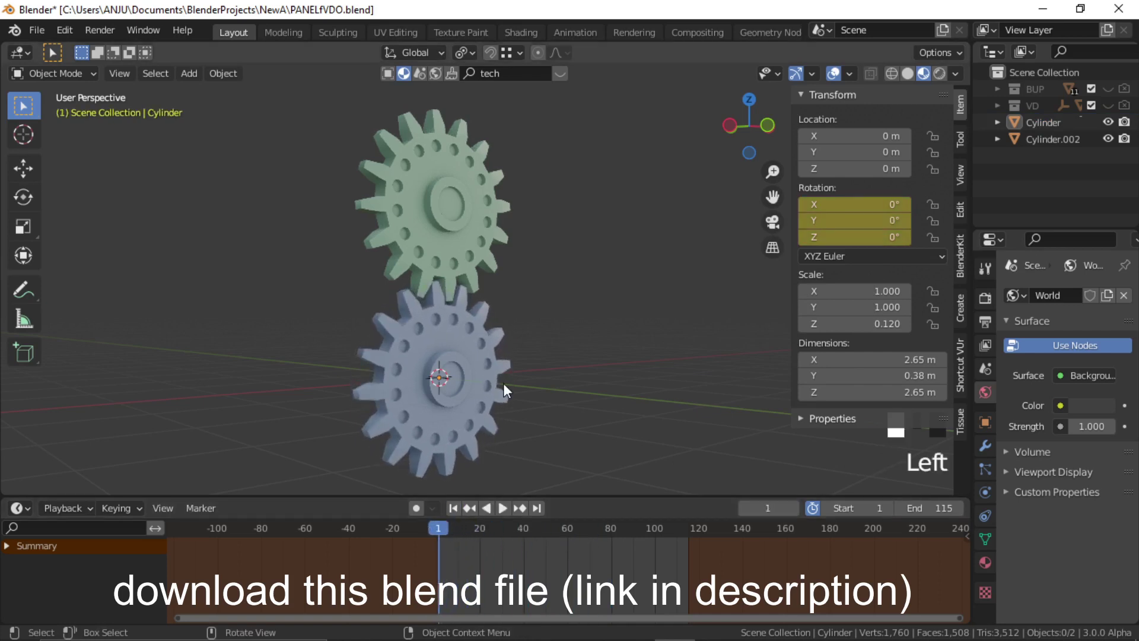
left_click(441, 224)
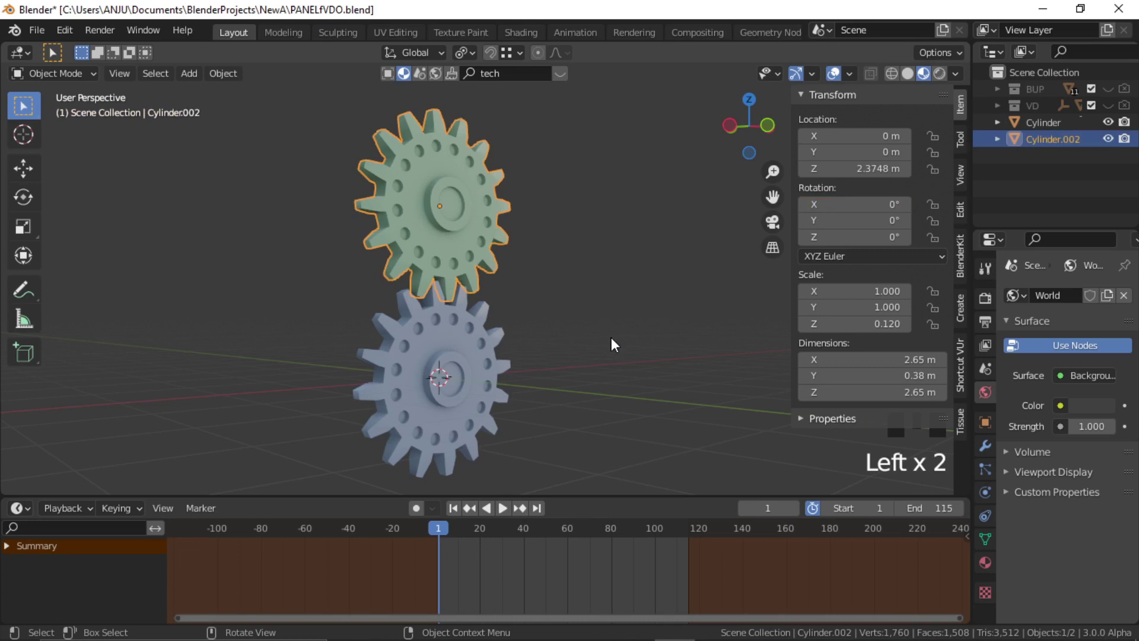
key("i")
left_click(510, 326)
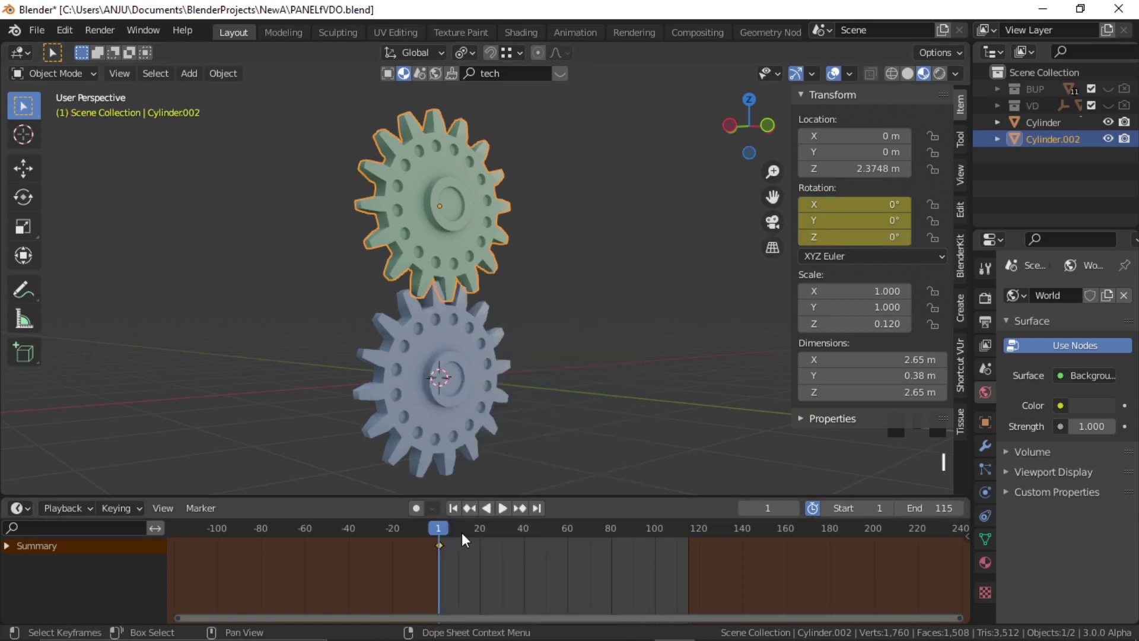
Step: At frame 80, set the upper gear's Y rotation to -180° and keyframe it
left_click_drag(461, 532, 611, 535)
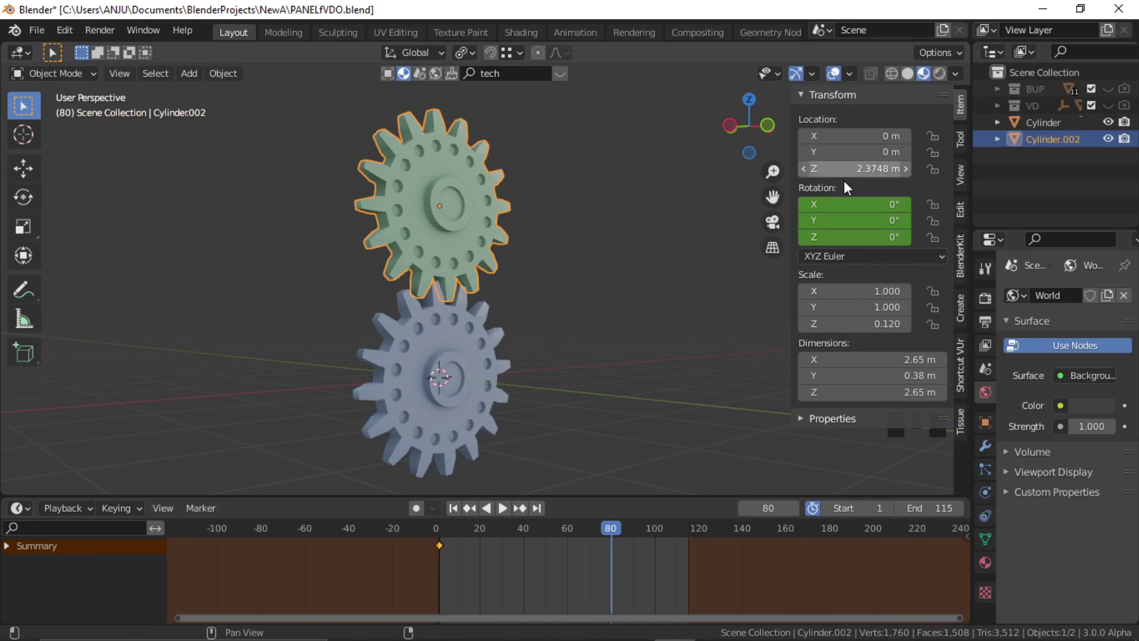
left_click_drag(851, 220, 839, 220)
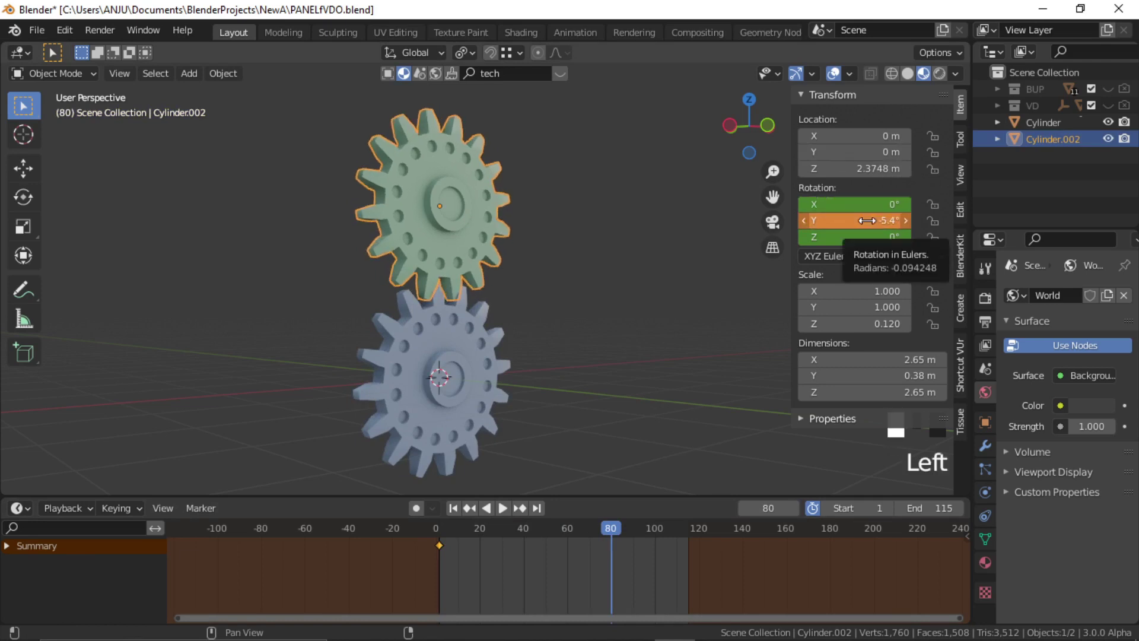
key("KP_Subtract")
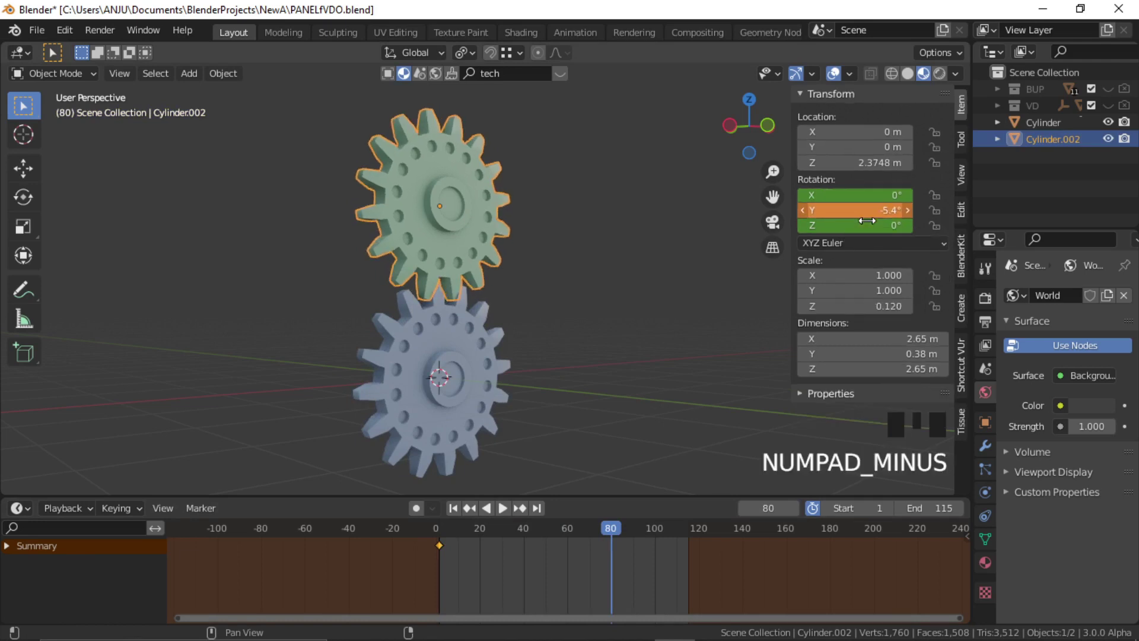
left_click(827, 216)
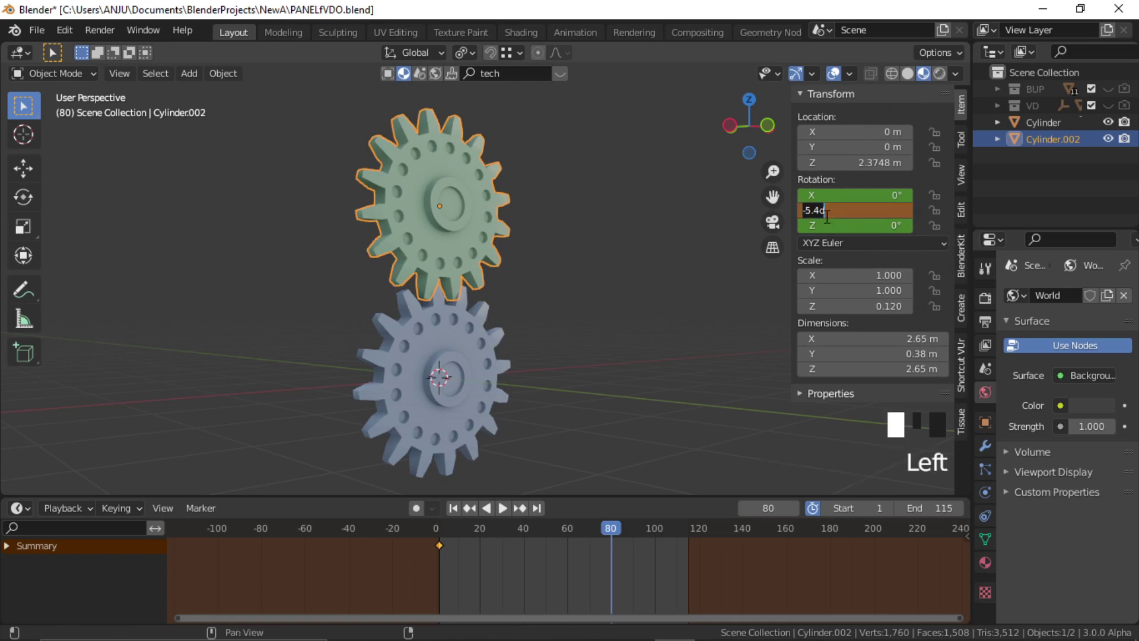
type("-180")
key("Return")
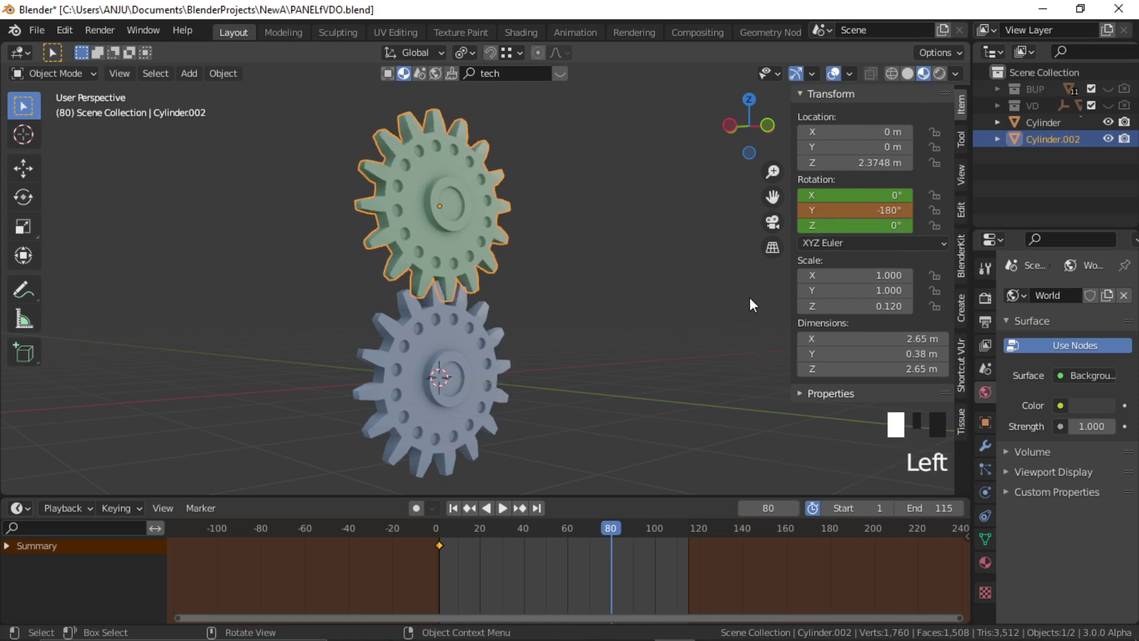
right_click(829, 203)
left_click(742, 204)
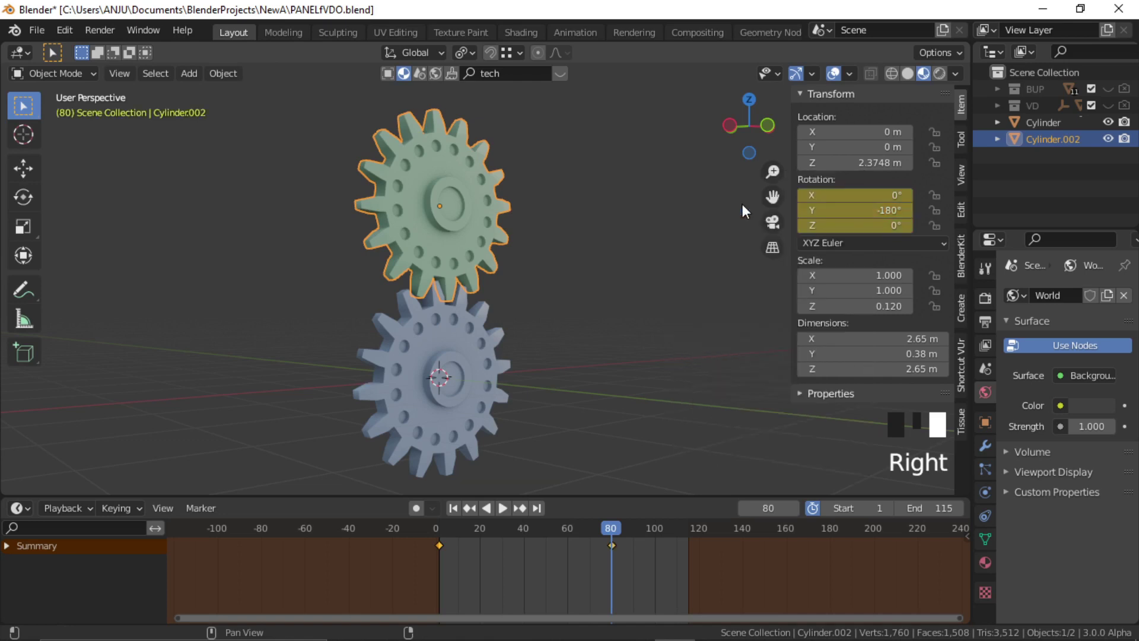
left_click(638, 340)
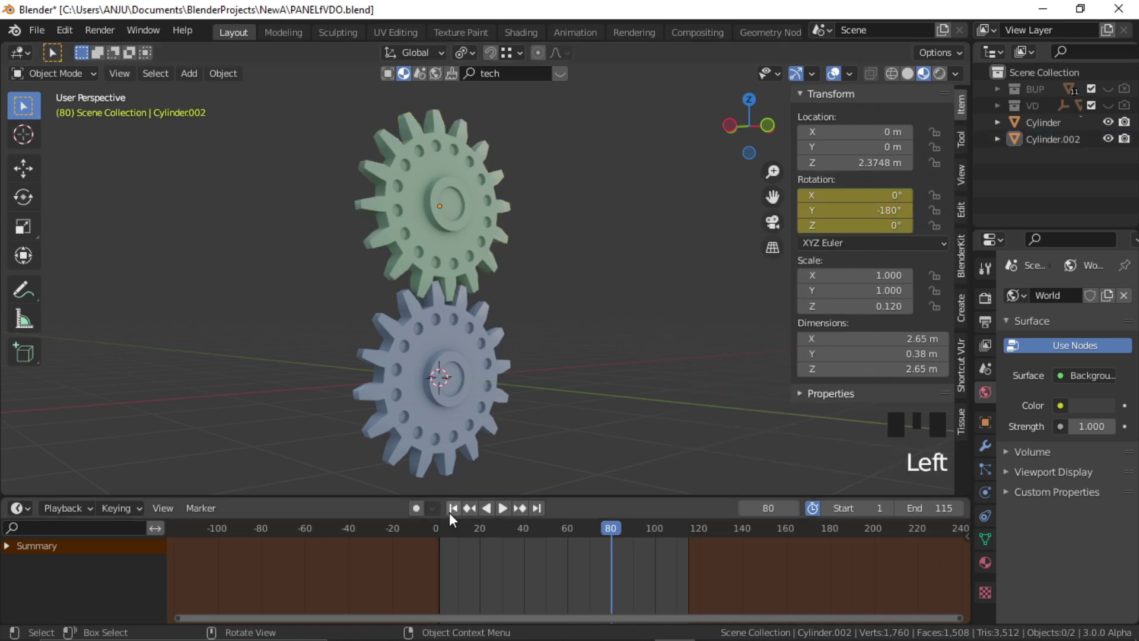
Step: Play the gear animation from the first frame and return to frame 1
left_click(453, 508)
left_click(502, 508)
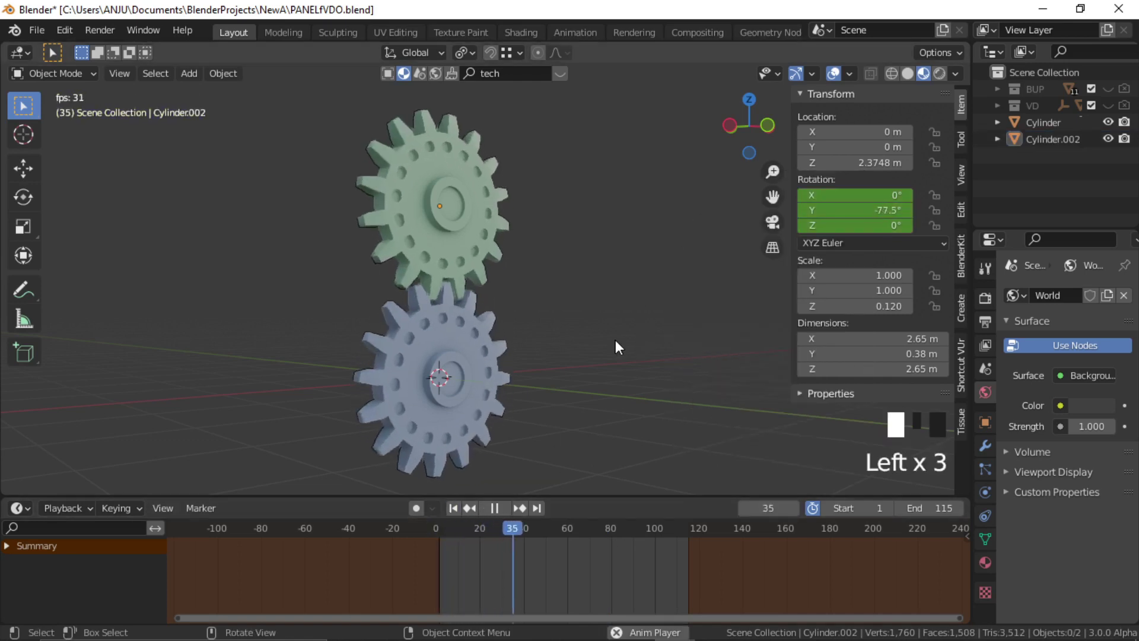
left_click(490, 508)
double_click(453, 508)
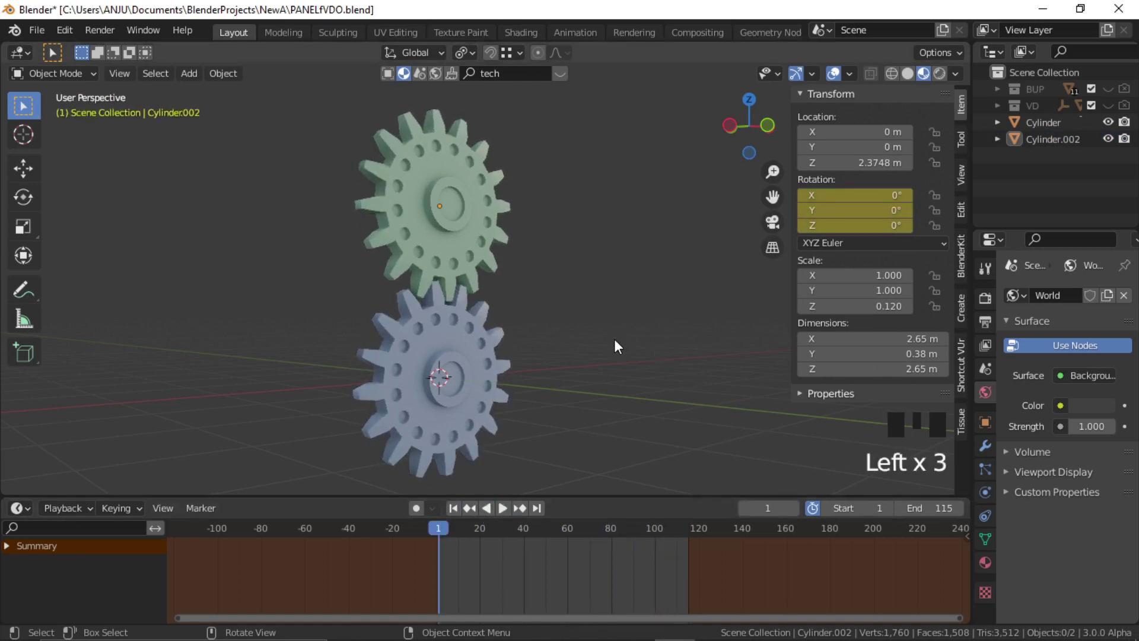
Step: Add a Plain Axes empty and move it about 4 m along the X axis, away from the gears
key("shift+a")
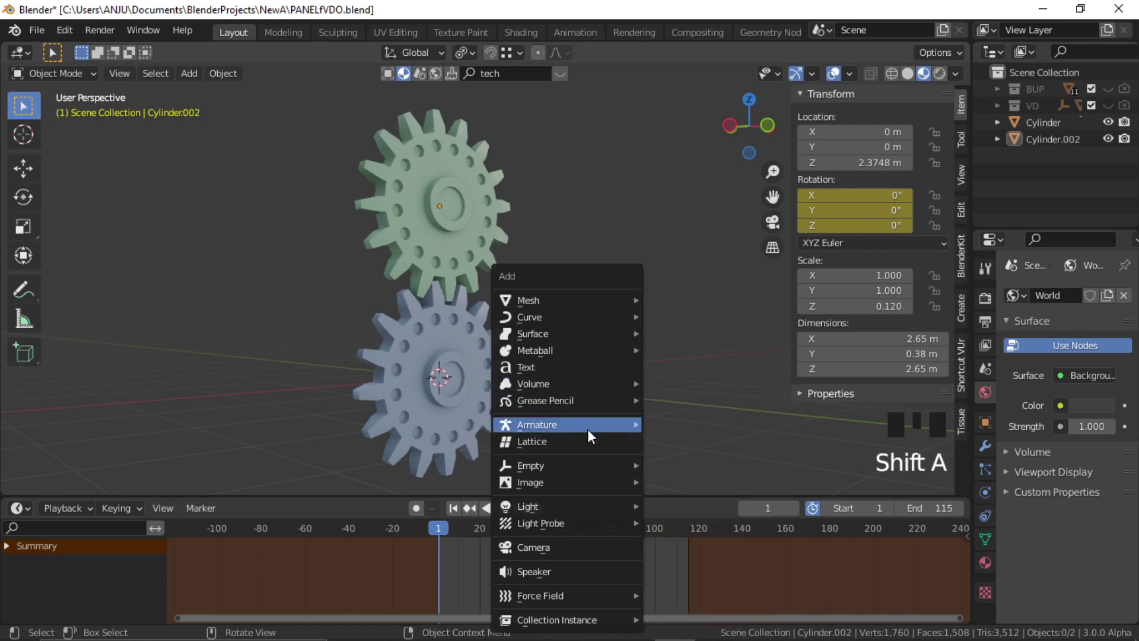
mouse_move(589, 486)
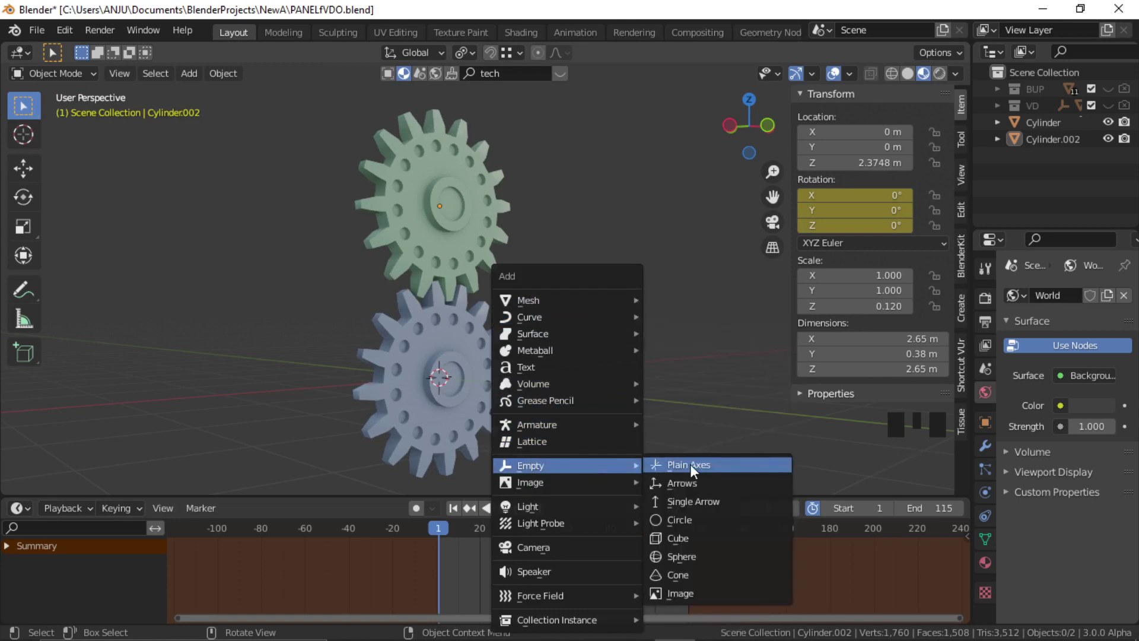
left_click(690, 464)
key("g")
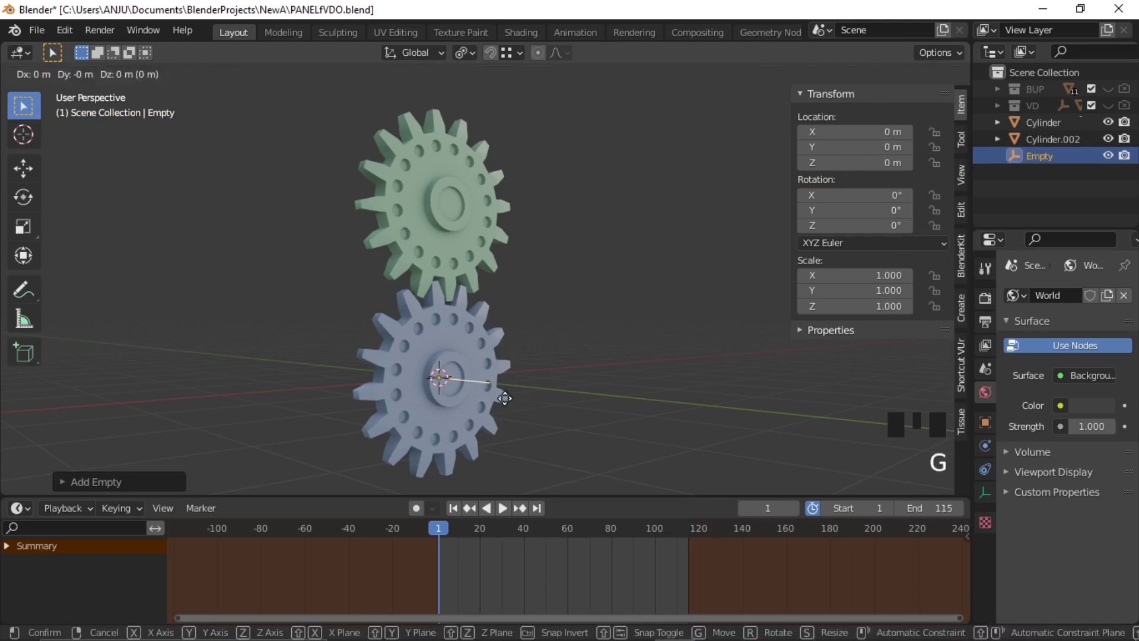
key("x")
left_click(678, 376)
left_click(545, 332)
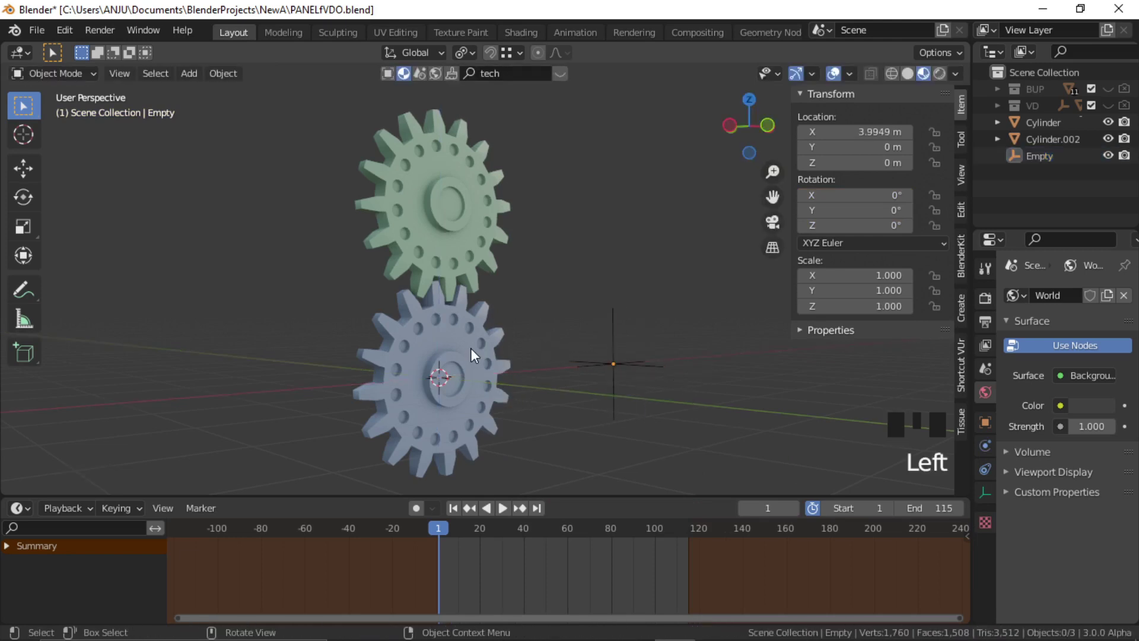
Step: Select the lower blue gear and switch the timeline to the Dope Sheet's Action Editor mode
left_click(439, 376)
left_click(438, 376)
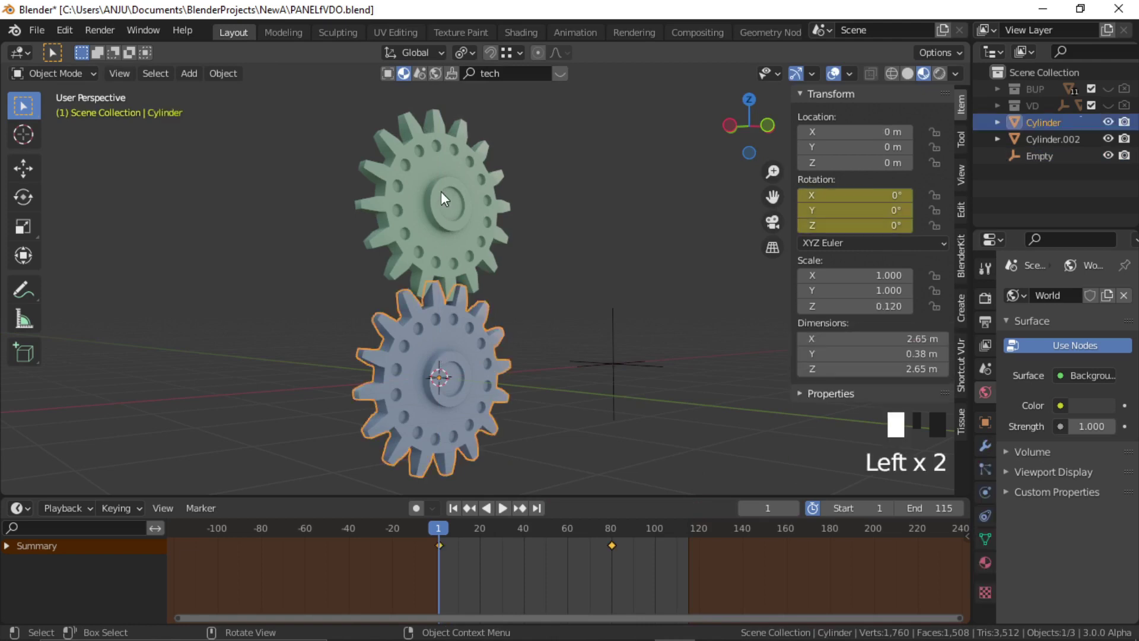
left_click(437, 376)
left_click(18, 508)
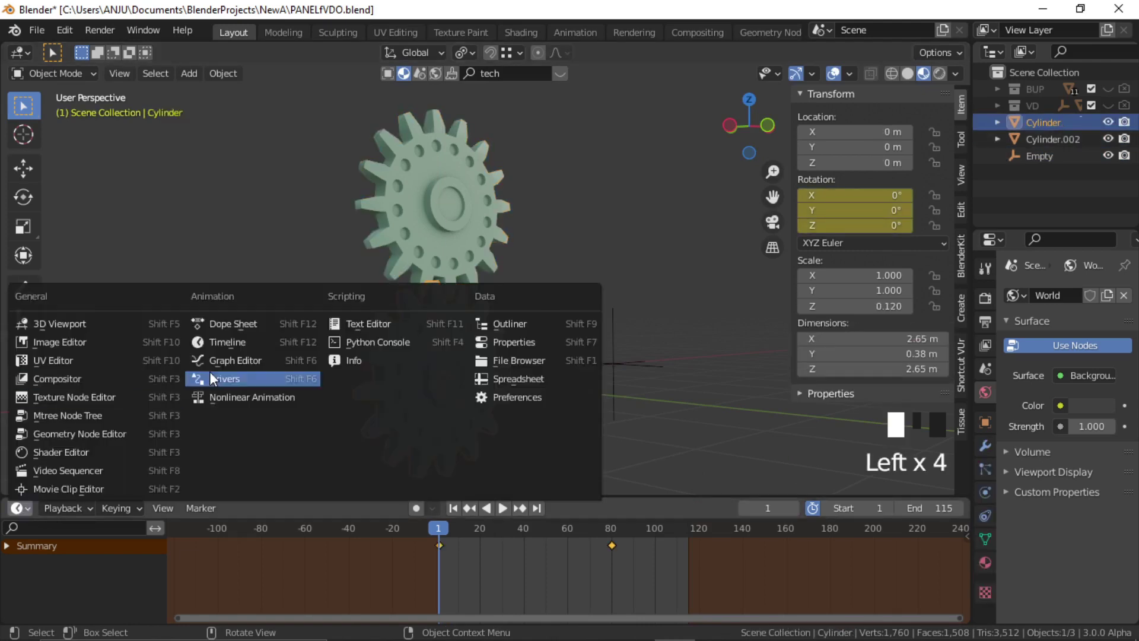
left_click(254, 325)
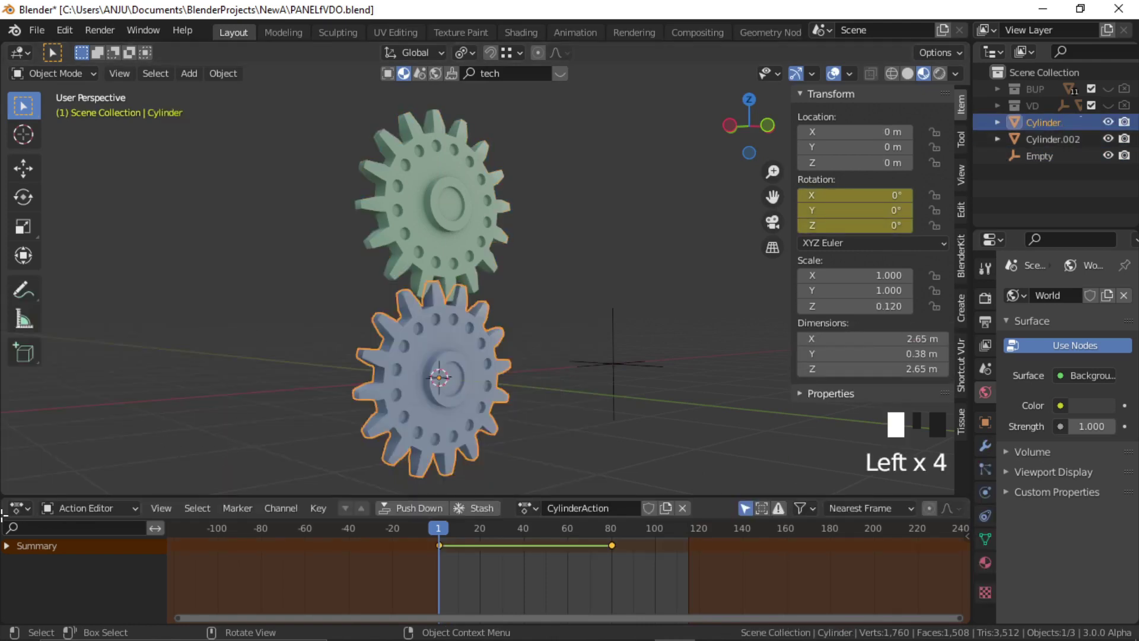
left_click(107, 508)
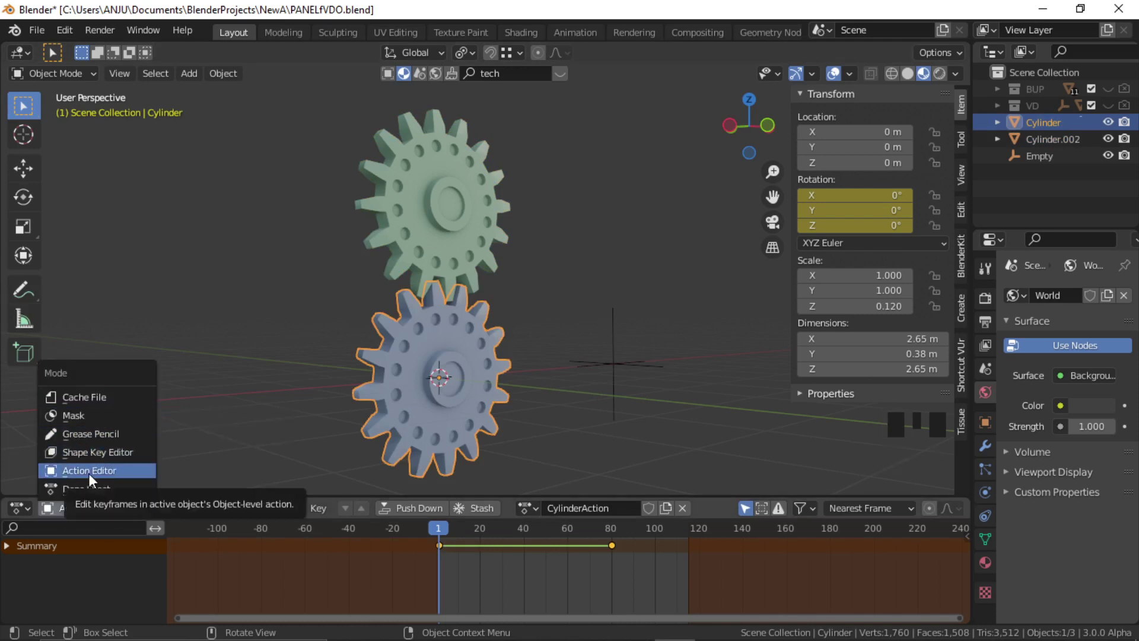
left_click(142, 469)
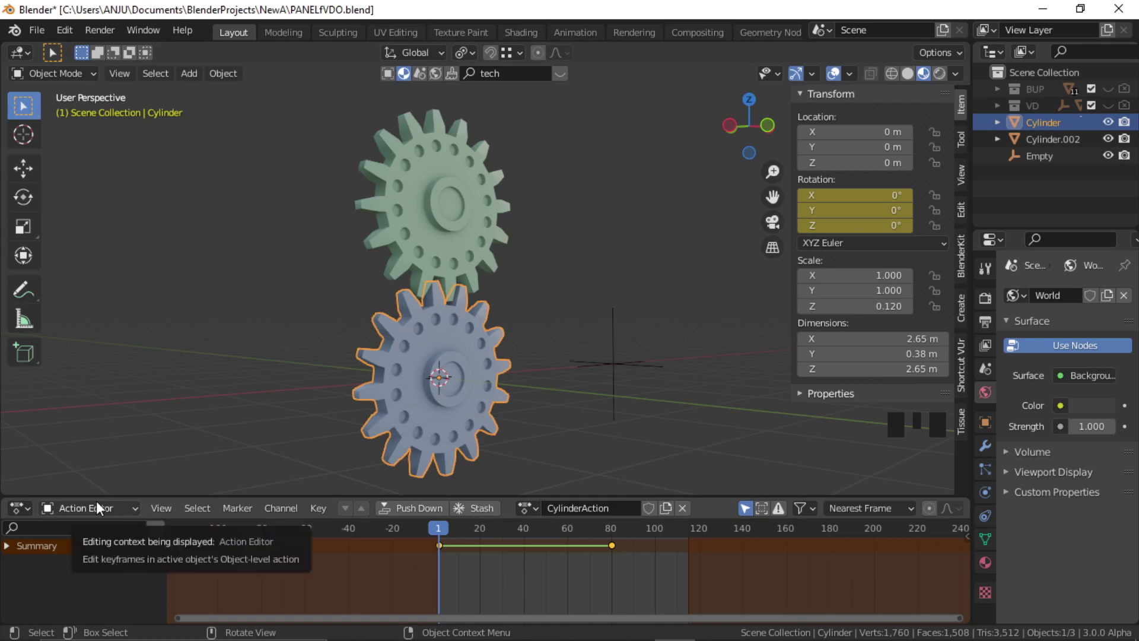
Step: Rename the lower blue gear's action to Gear1
left_click(475, 253)
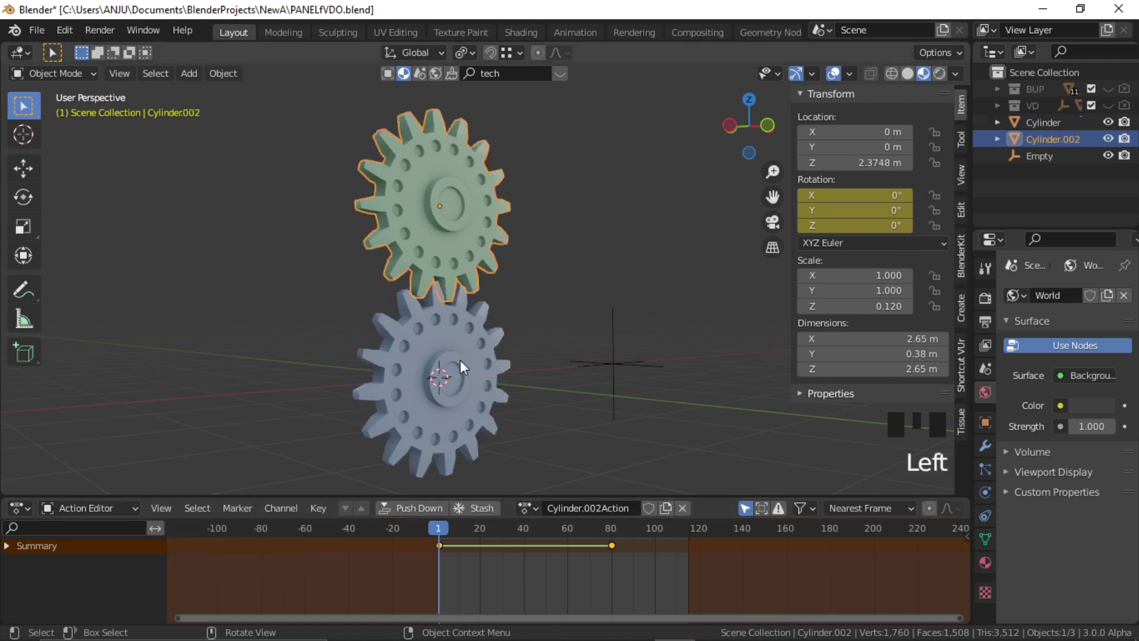
left_click(461, 359)
left_click(461, 244)
left_click(446, 322)
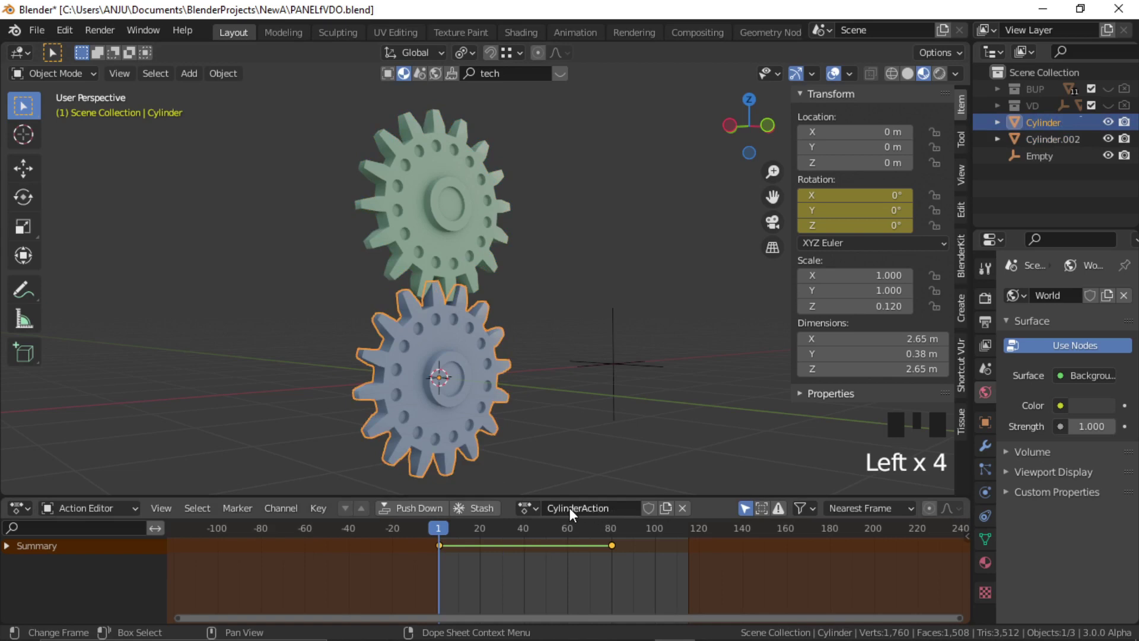
left_click(613, 507)
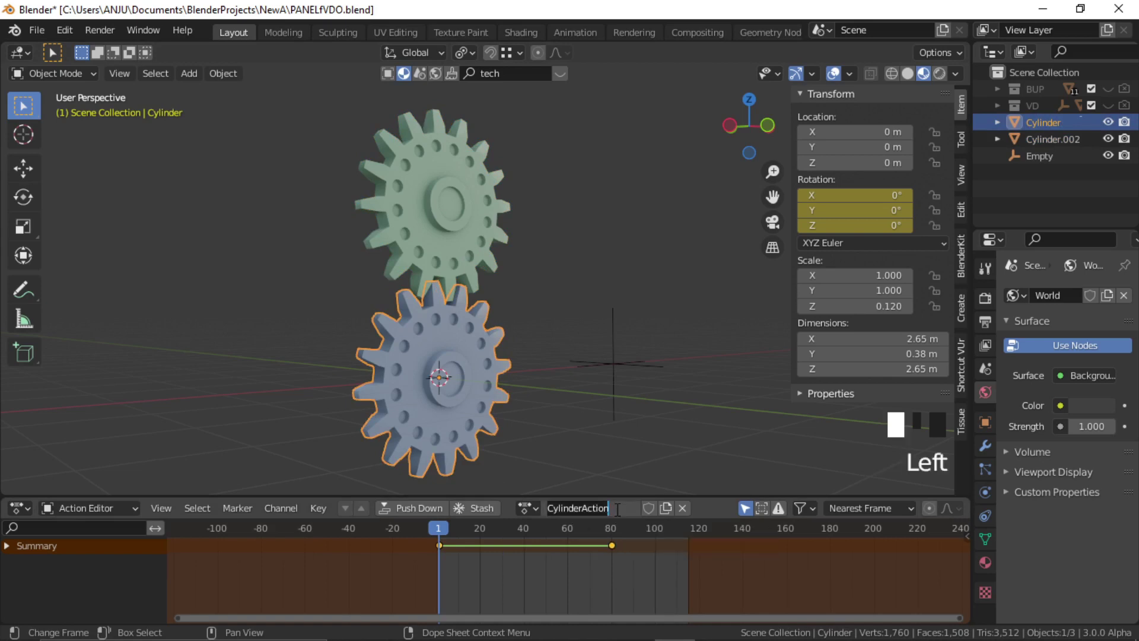
type("Gear1")
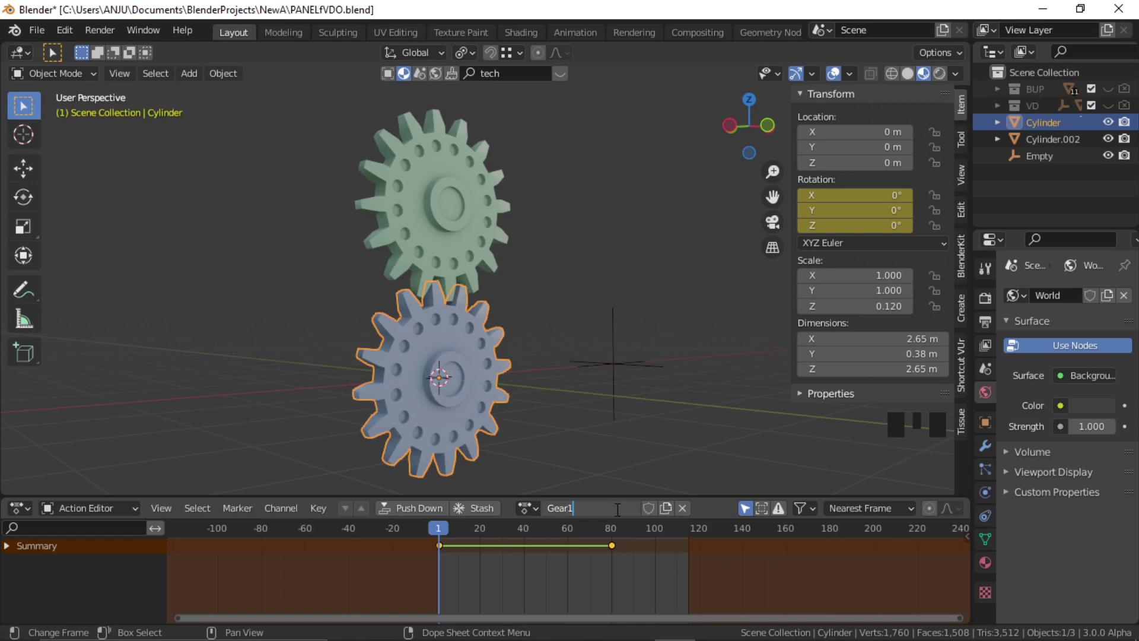
key("Return")
Step: Rename the upper green gear's action to Gear2
left_click(447, 234)
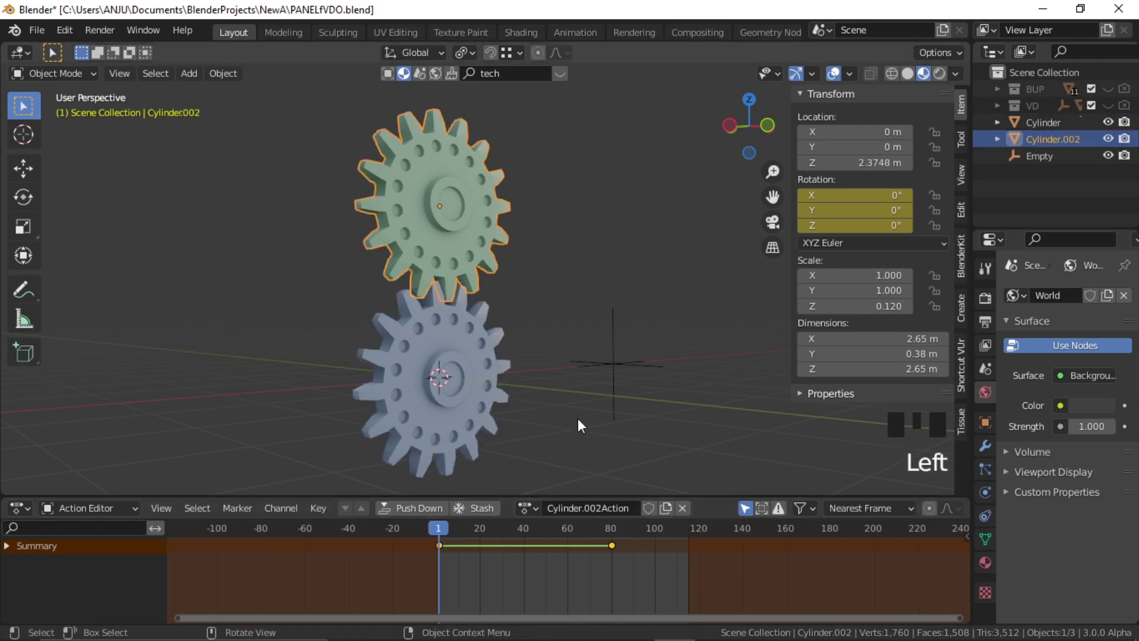
left_click(597, 511)
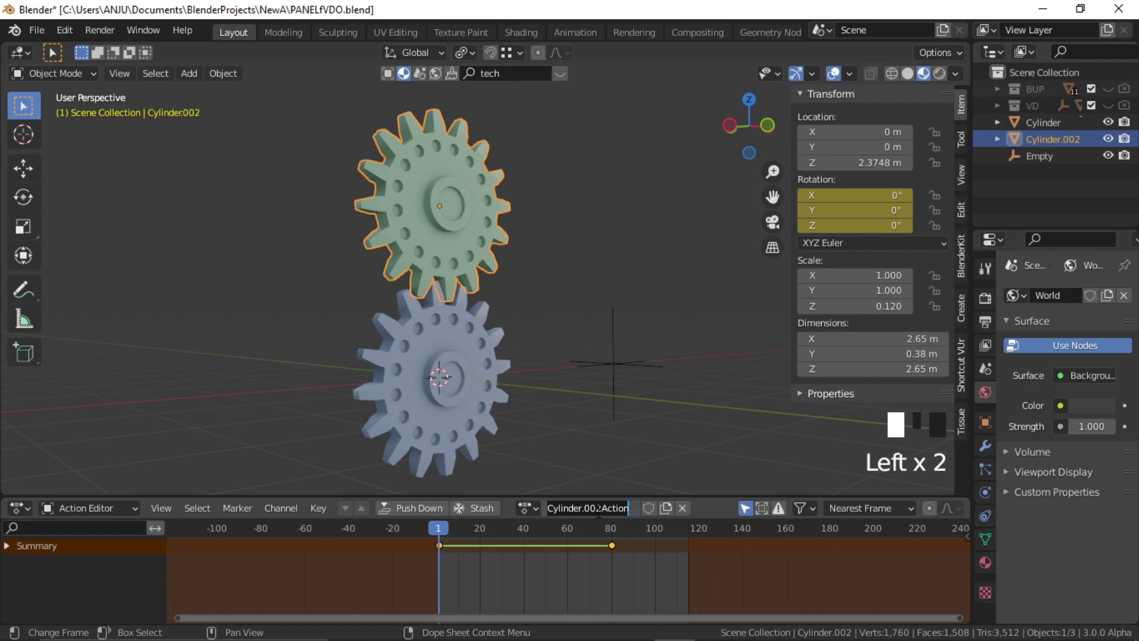
type("Gear2")
key("Return")
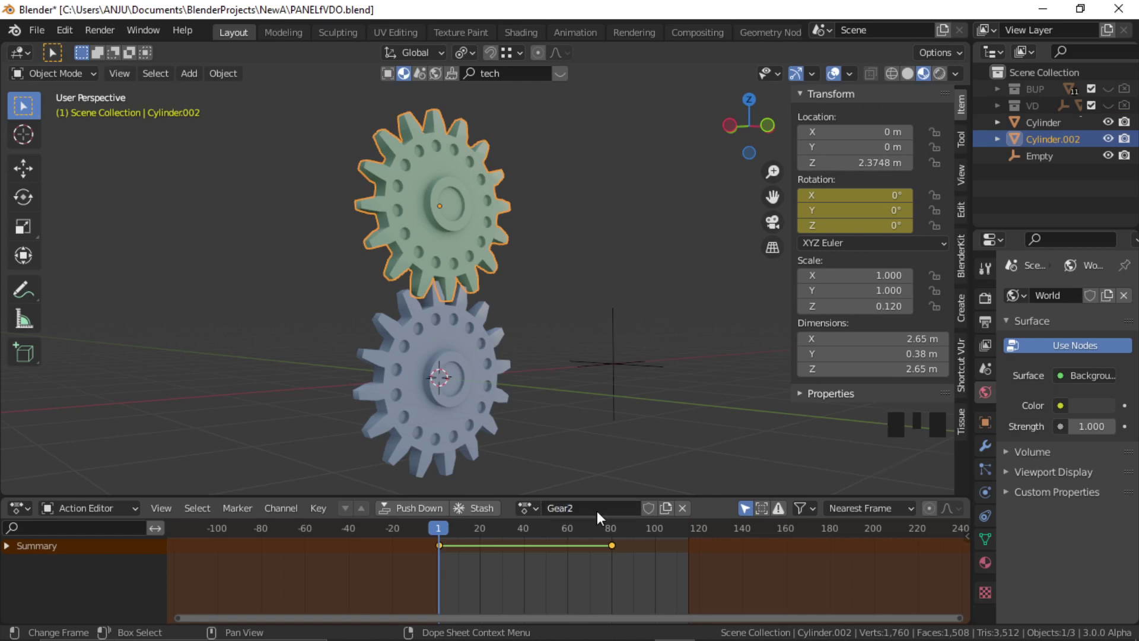
Step: Enable the fake user on the lower gear's Gear1 action and unlink the action from the gear
left_click(457, 317)
left_click(458, 320)
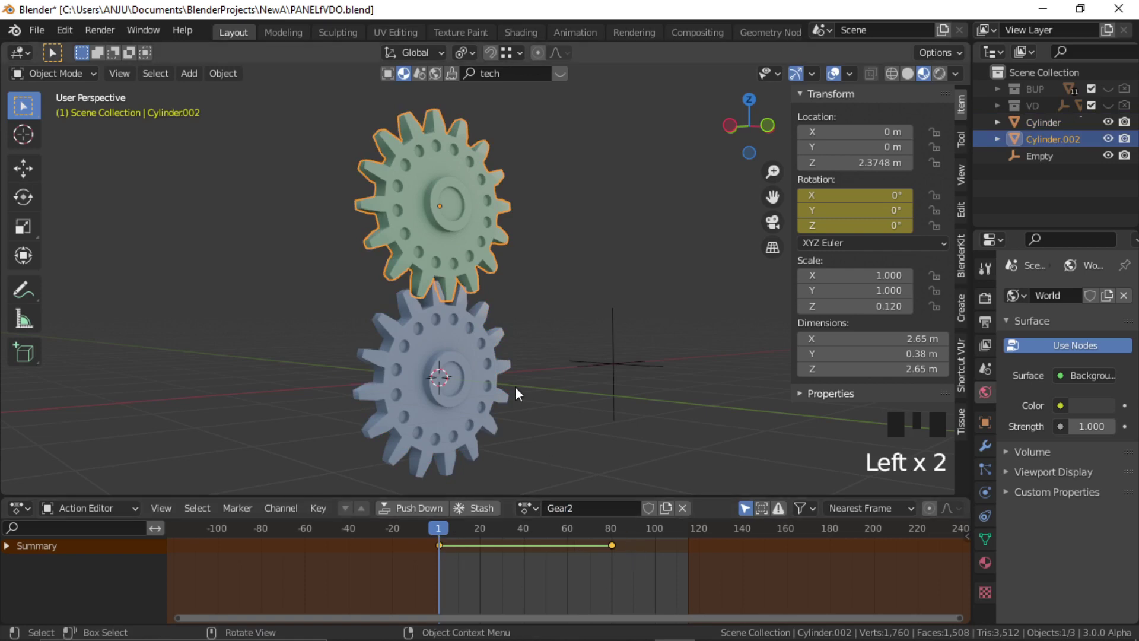
left_click(539, 368)
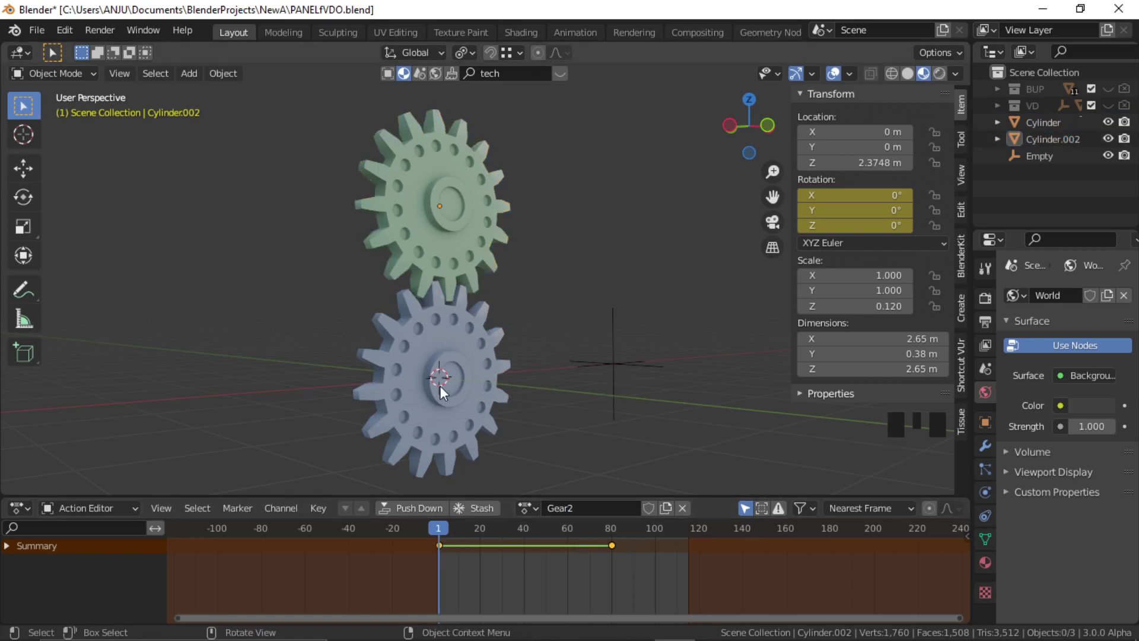
left_click(480, 437)
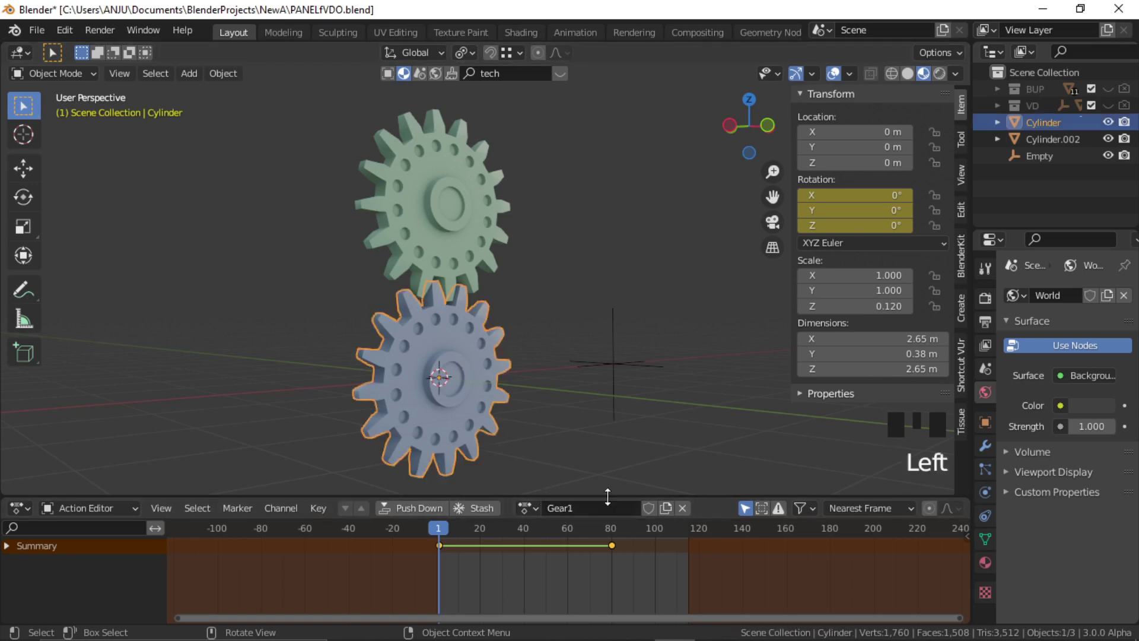
left_click(649, 508)
left_click(688, 508)
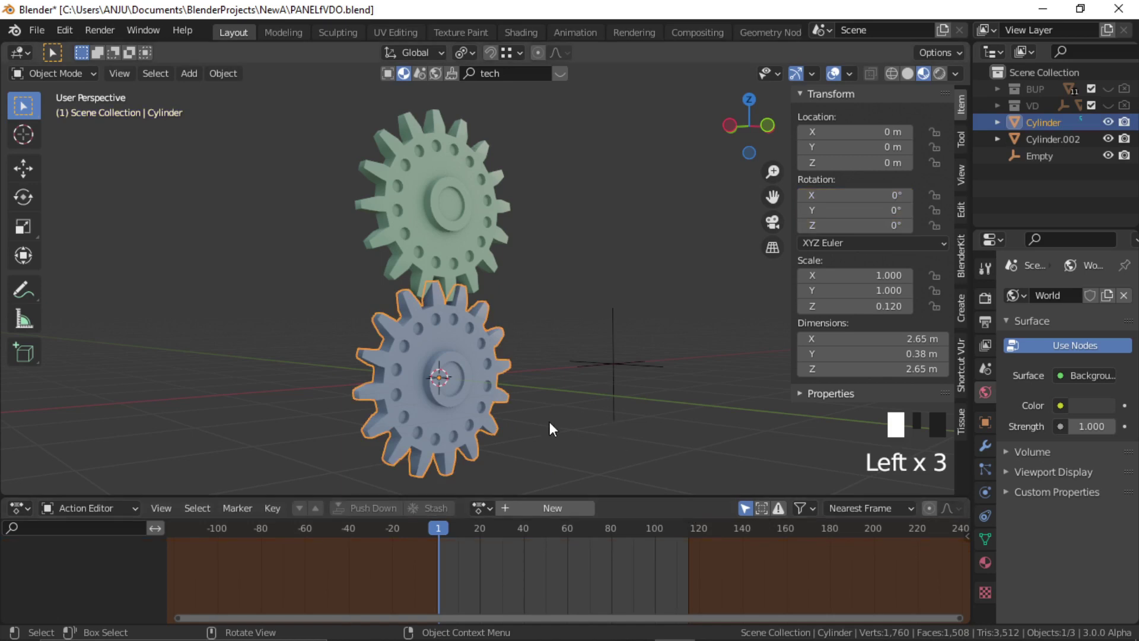
Step: Unlink the upper gear's Gear2 action with its fake user enabled, and save the file
left_click(457, 235)
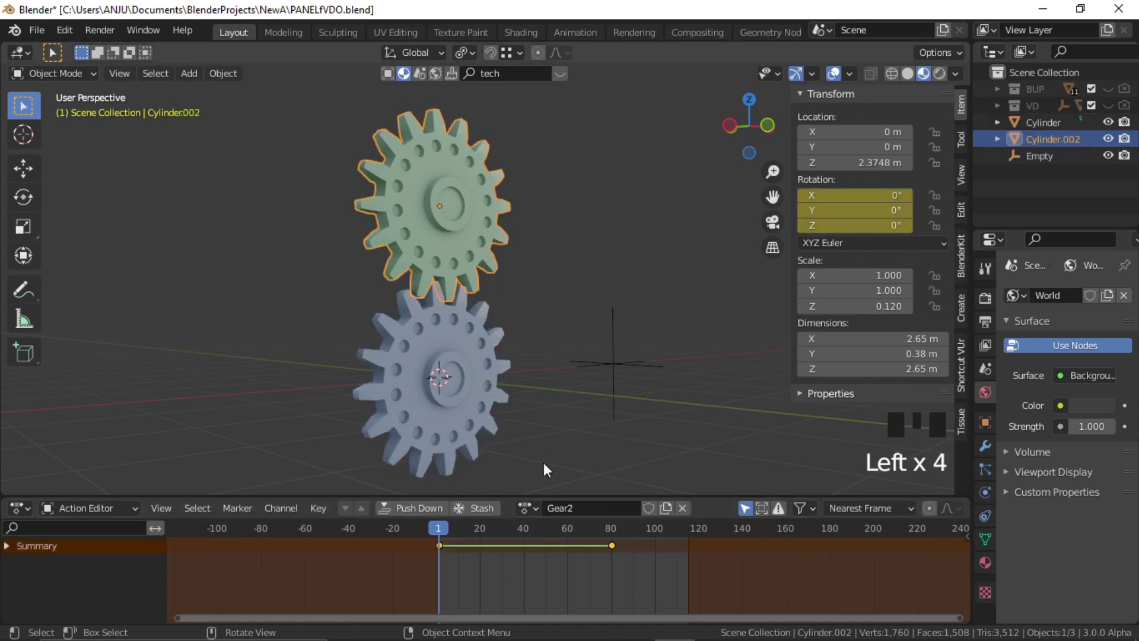
left_click(653, 511)
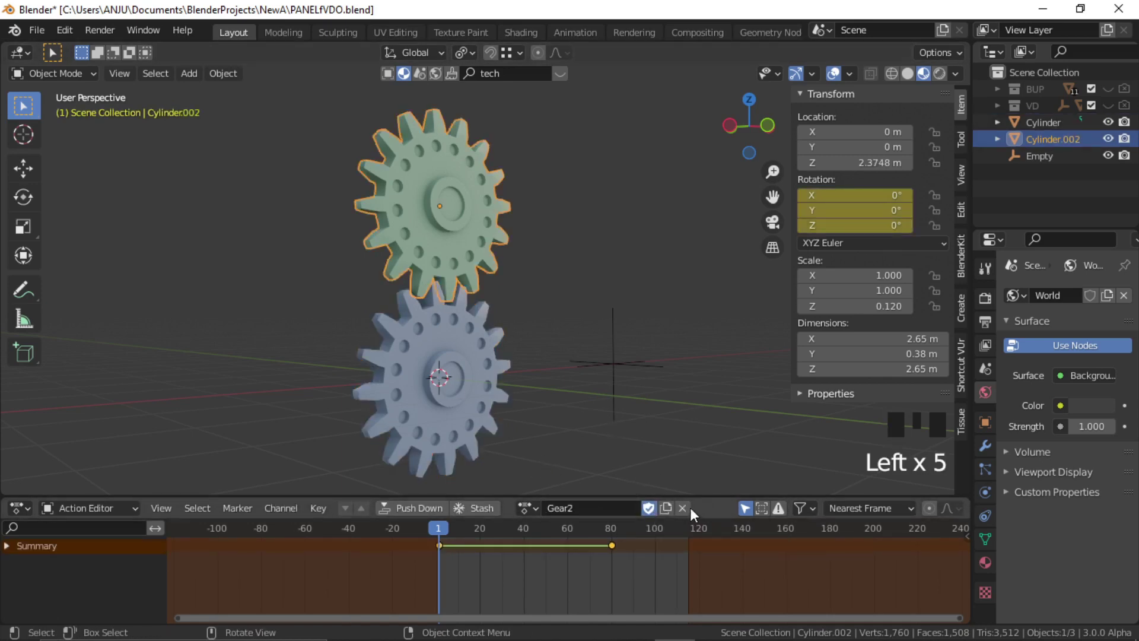
left_click(683, 508)
left_click(689, 255)
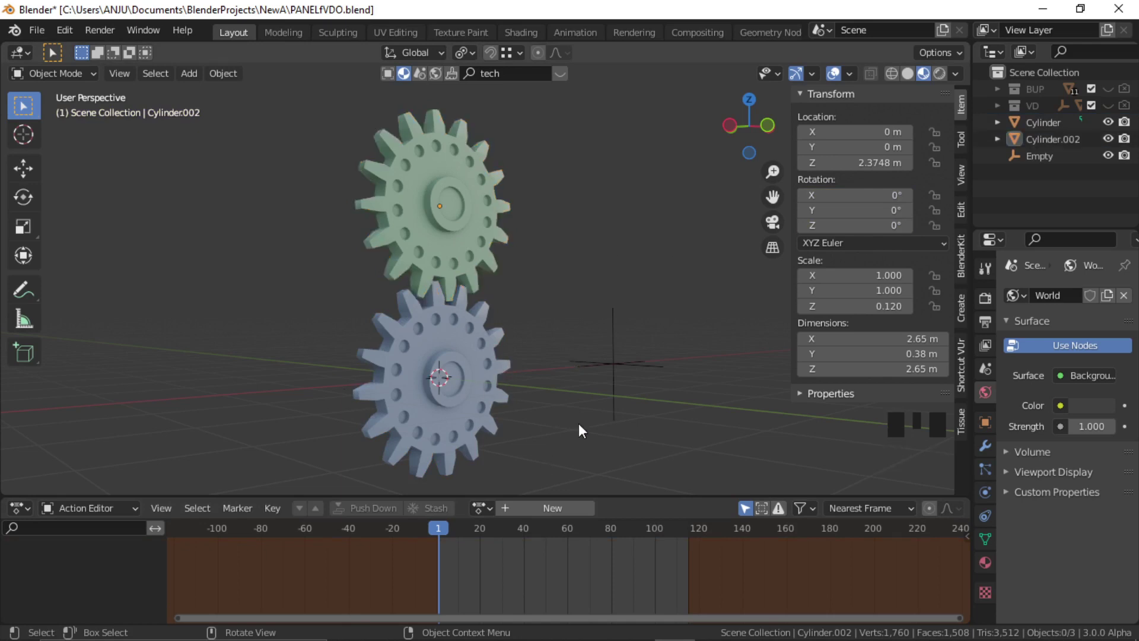
key("ctrl+s")
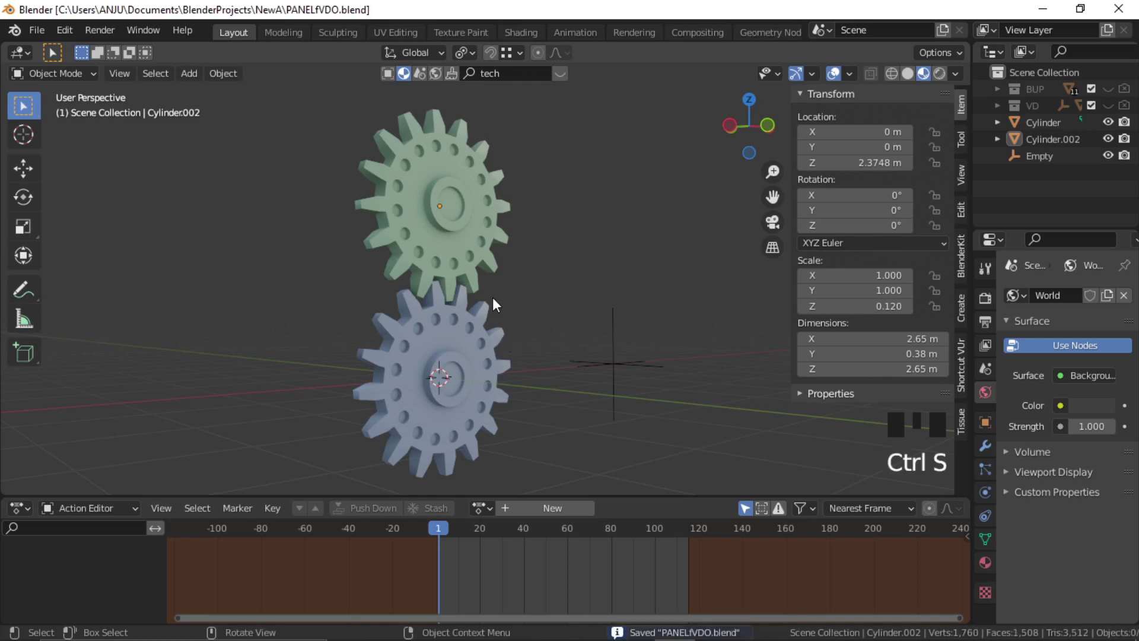
Step: Add an Action constraint to the lower blue gear with the empty as its target
left_click(455, 359)
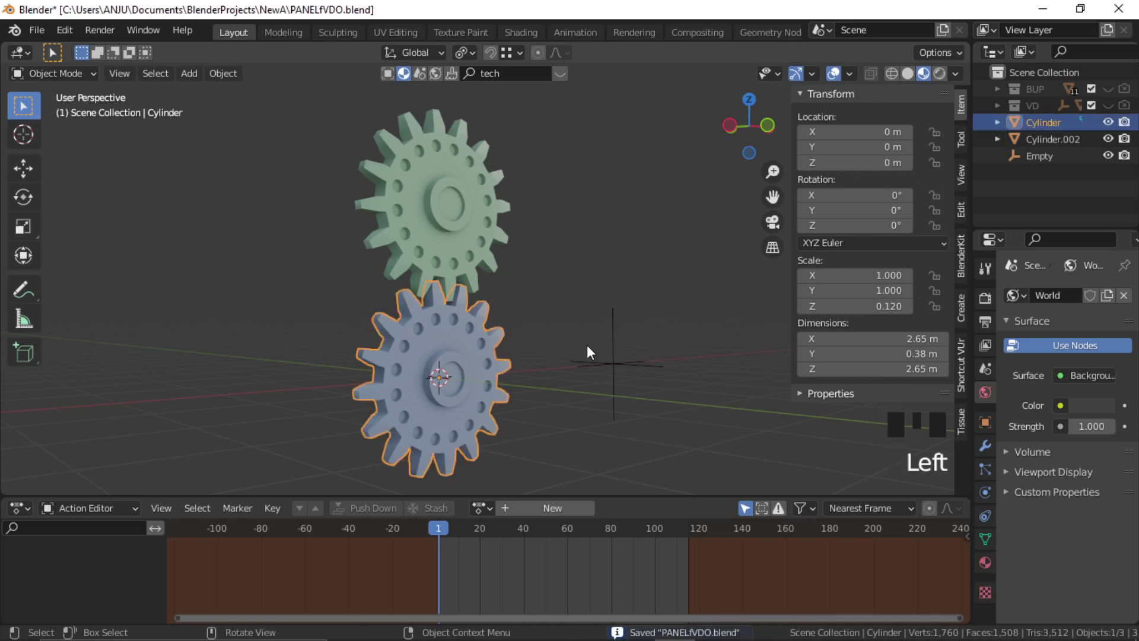
left_click(986, 516)
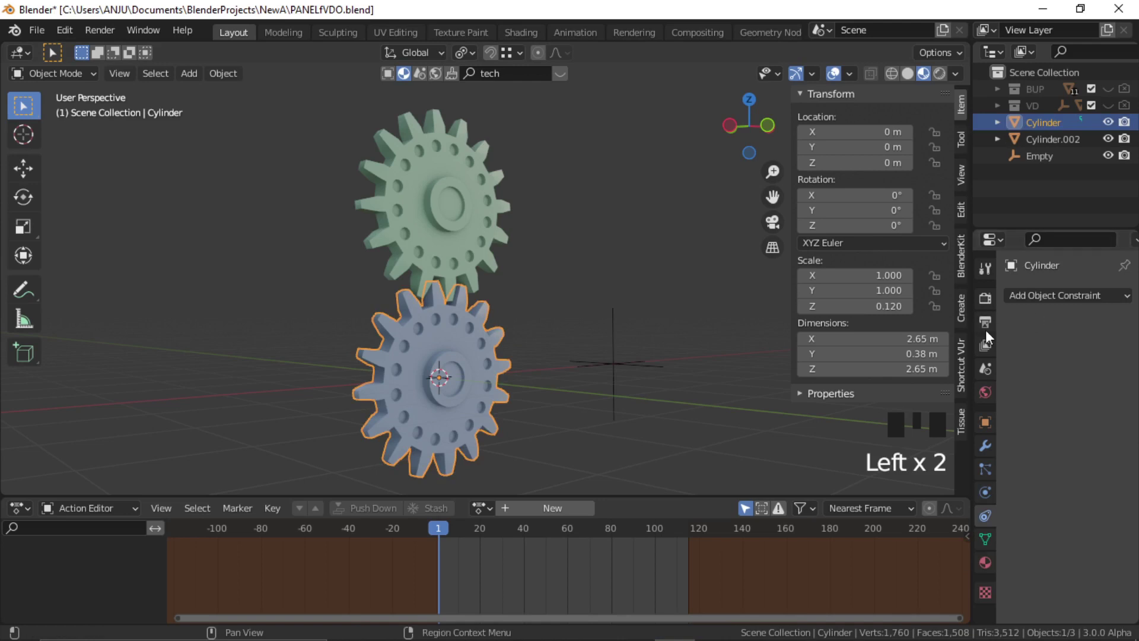
left_click(1090, 296)
left_click(1070, 343)
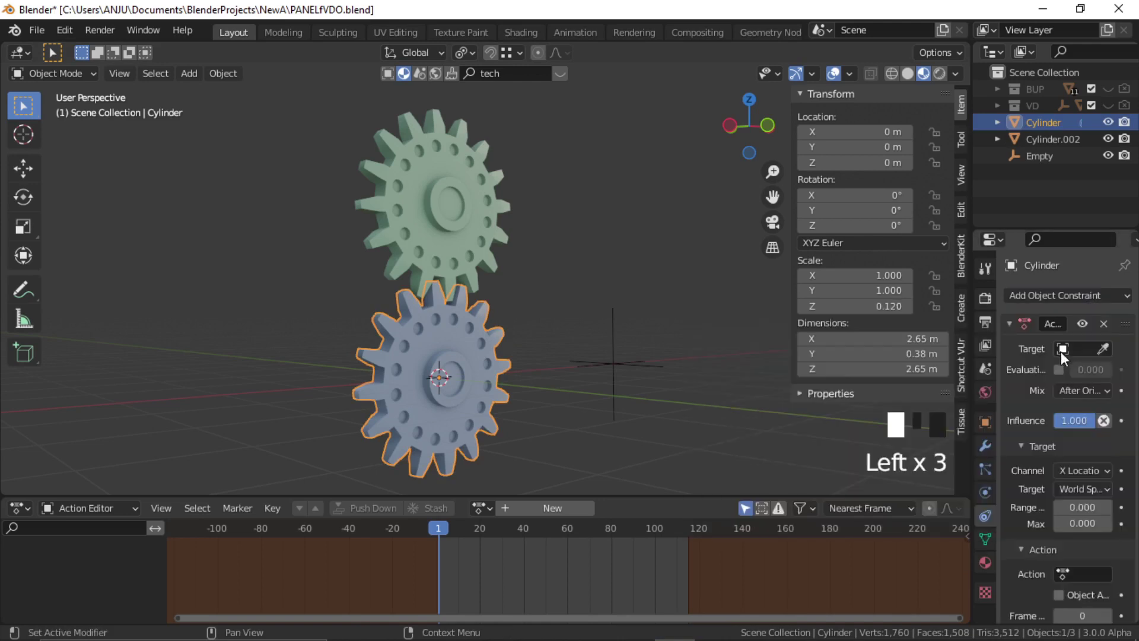
left_click_drag(973, 388, 847, 389)
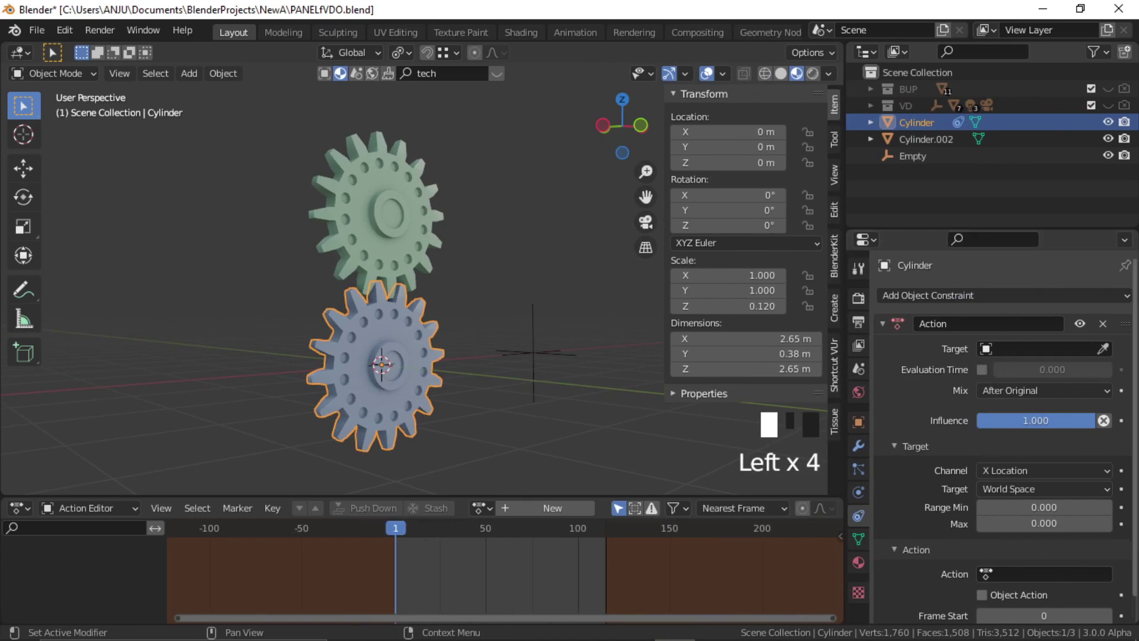
left_click(1103, 349)
left_click(541, 344)
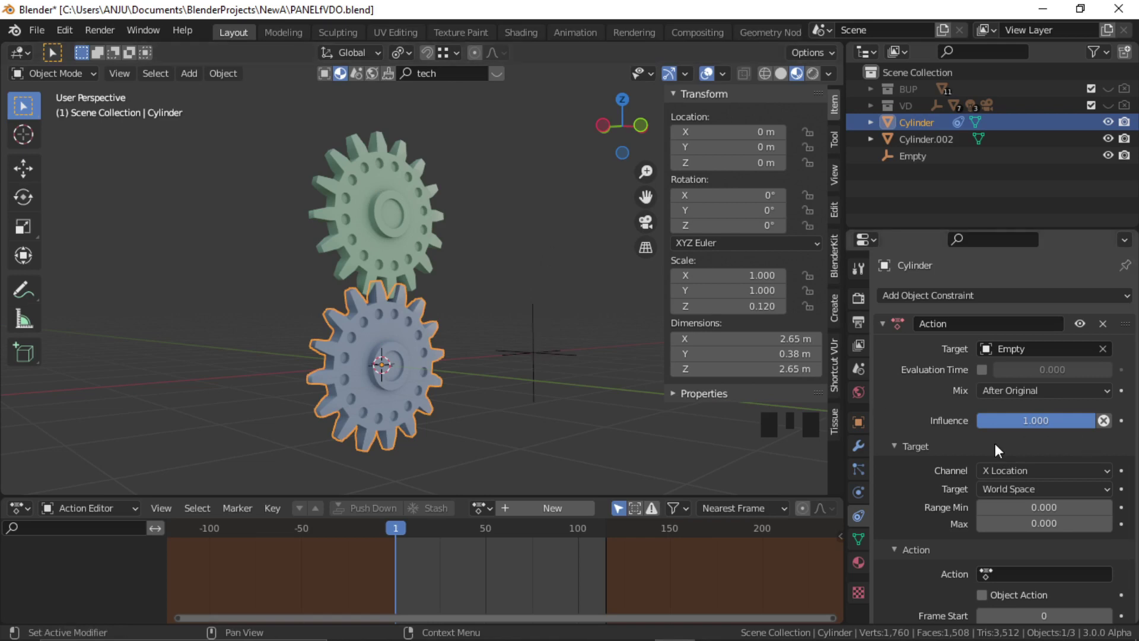
Step: Set the lower gear's constraint channel to Z Location with a target range maximum of 1
left_click(1007, 470)
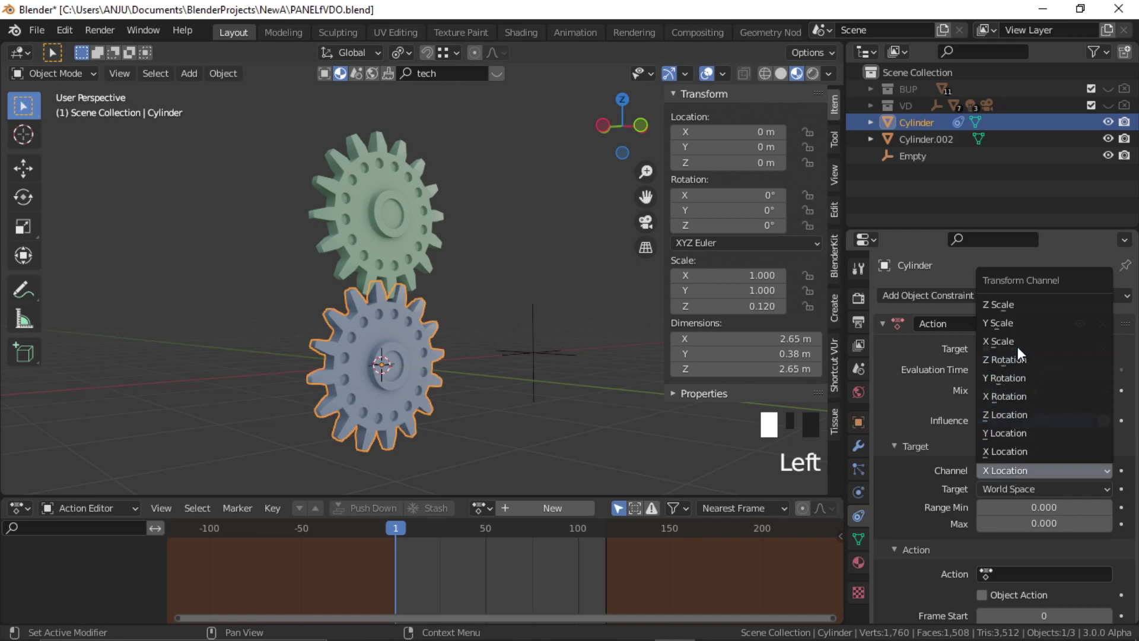
left_click(1014, 415)
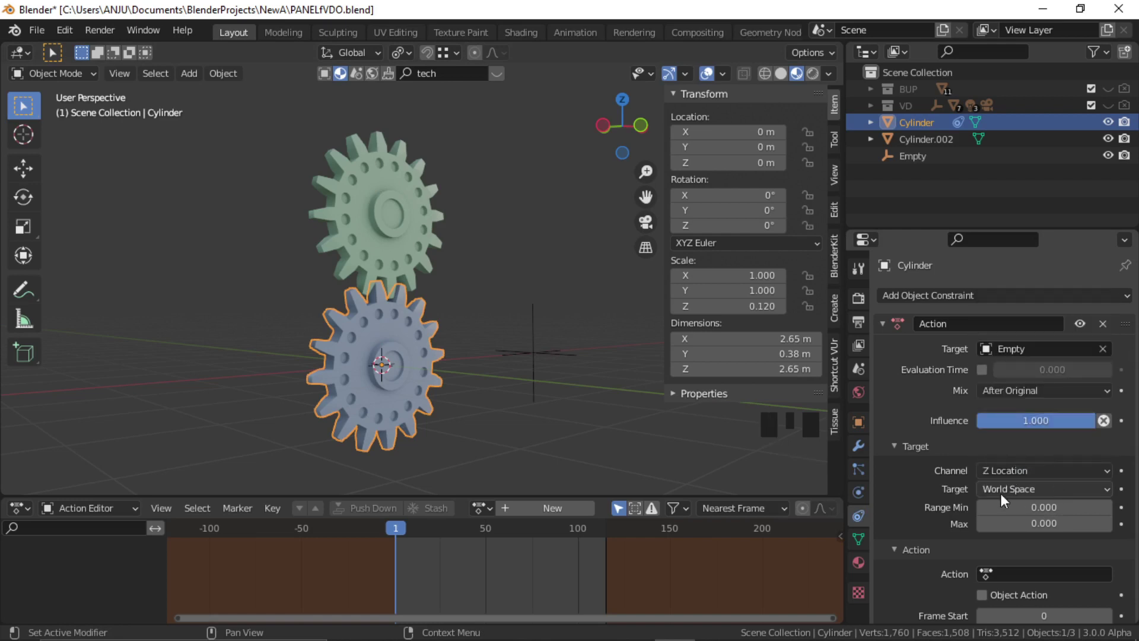
left_click(1035, 524)
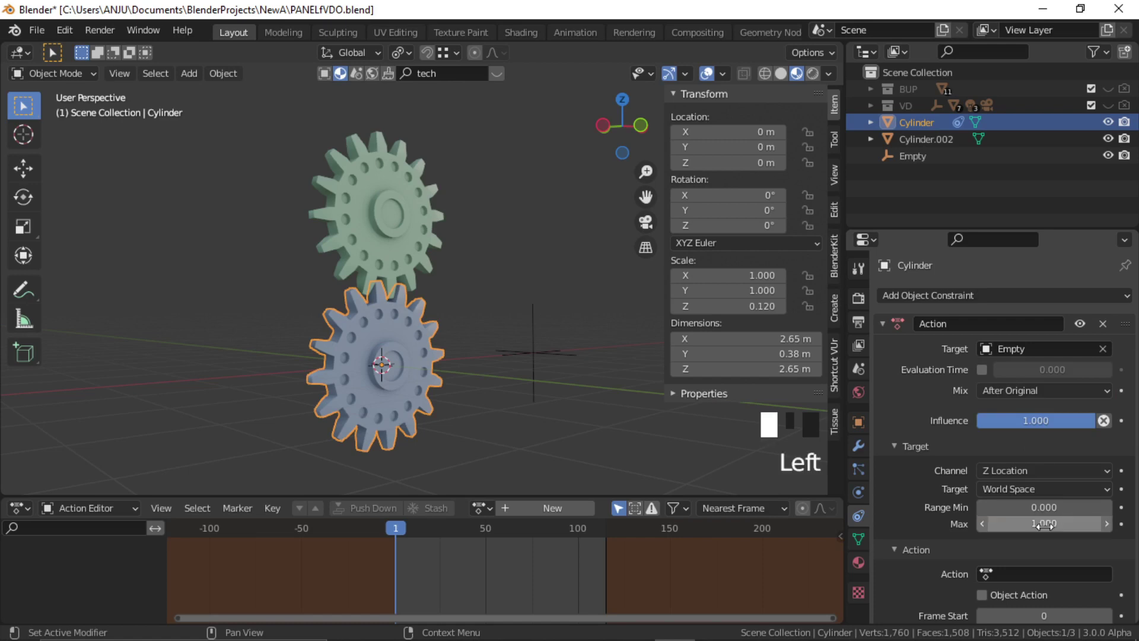
Step: Assign the Gear1 action to the lower gear's constraint, with start frame 1 and end frame 80
scroll(1005, 439, "down", 1)
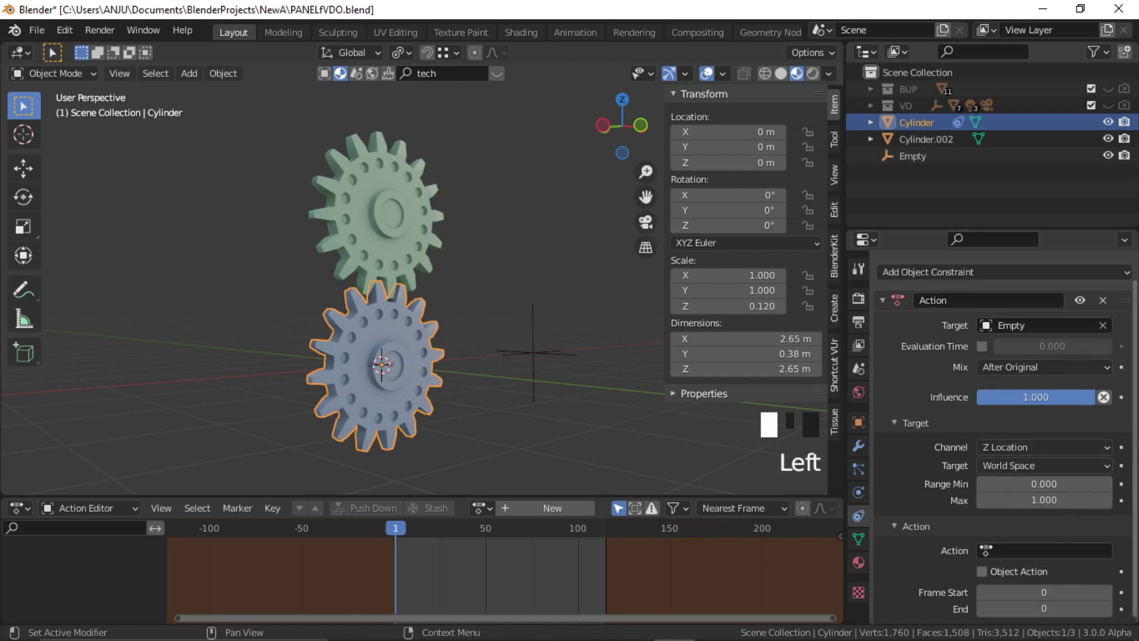
left_click(1002, 549)
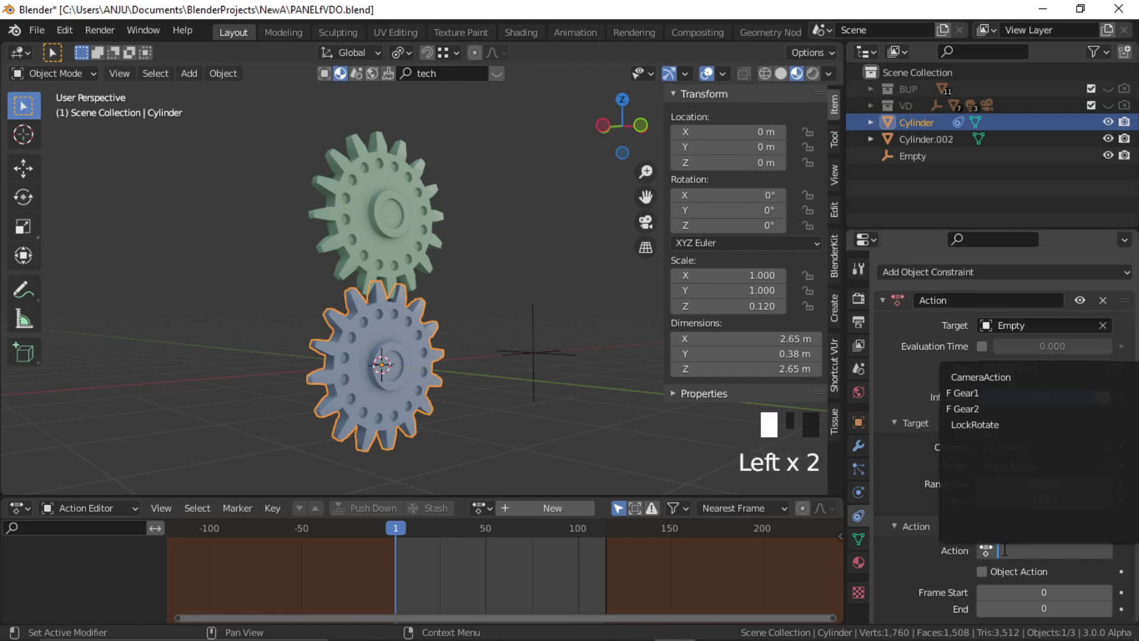
left_click(993, 394)
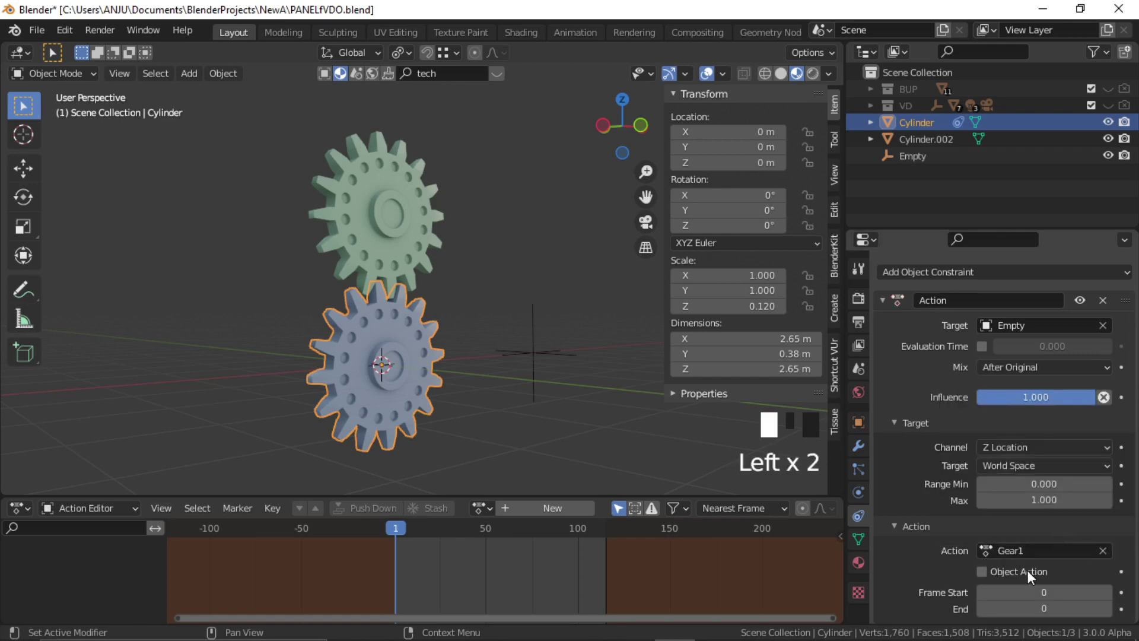
left_click(1067, 592)
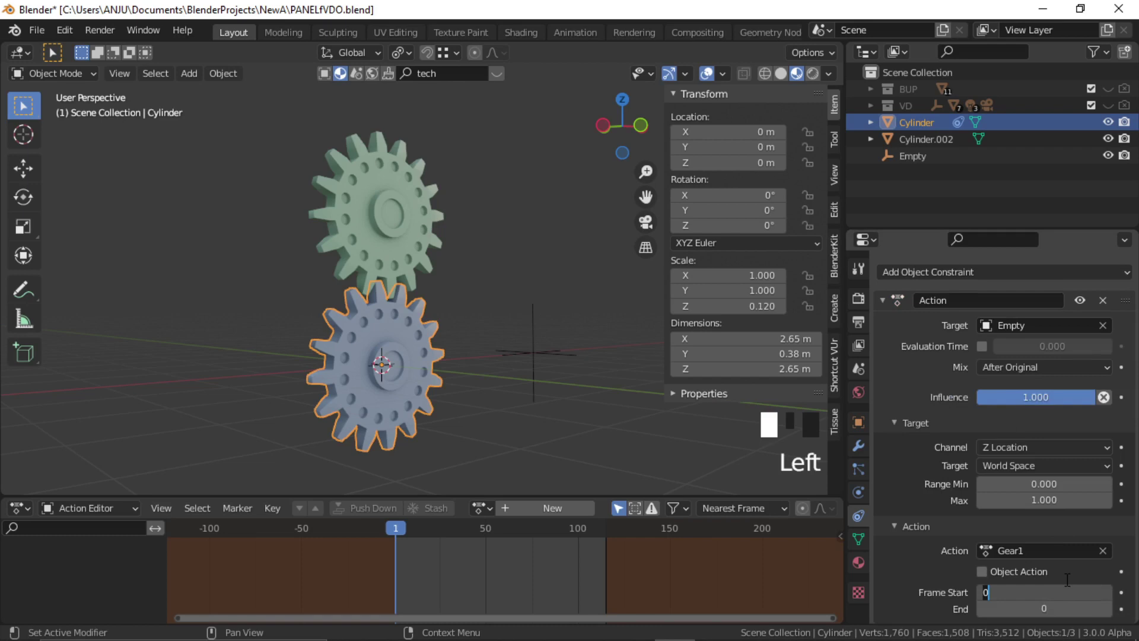
type("1")
key("Tab")
type("8")
key("Return")
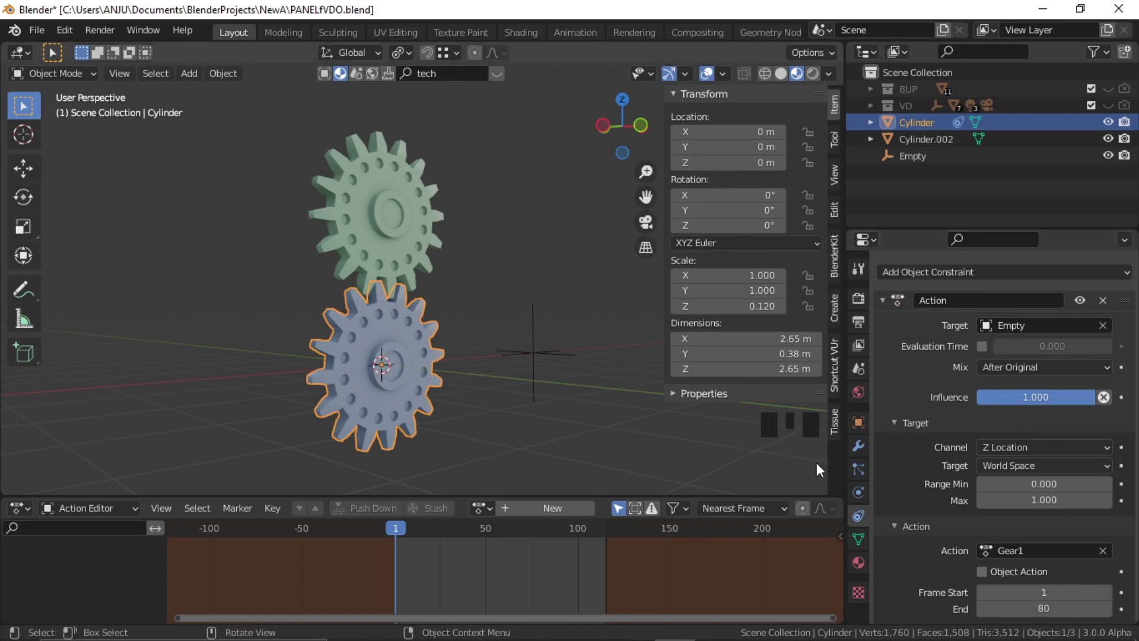
Step: Add an Action constraint to the upper green gear with the empty as its target
left_click(529, 290)
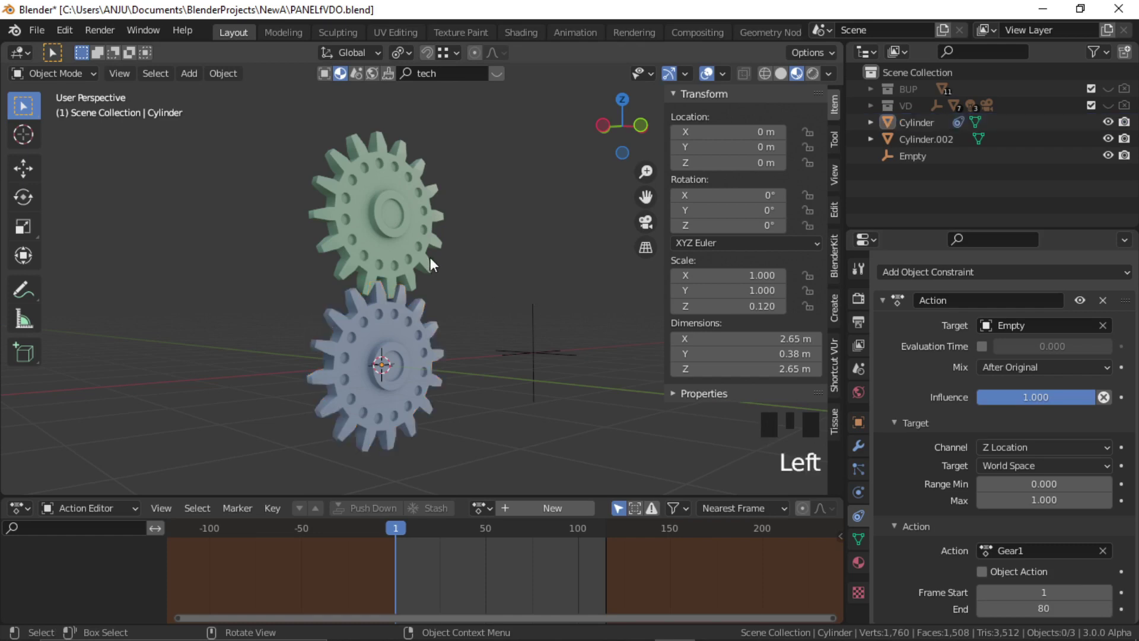
left_click(404, 243)
left_click(1031, 296)
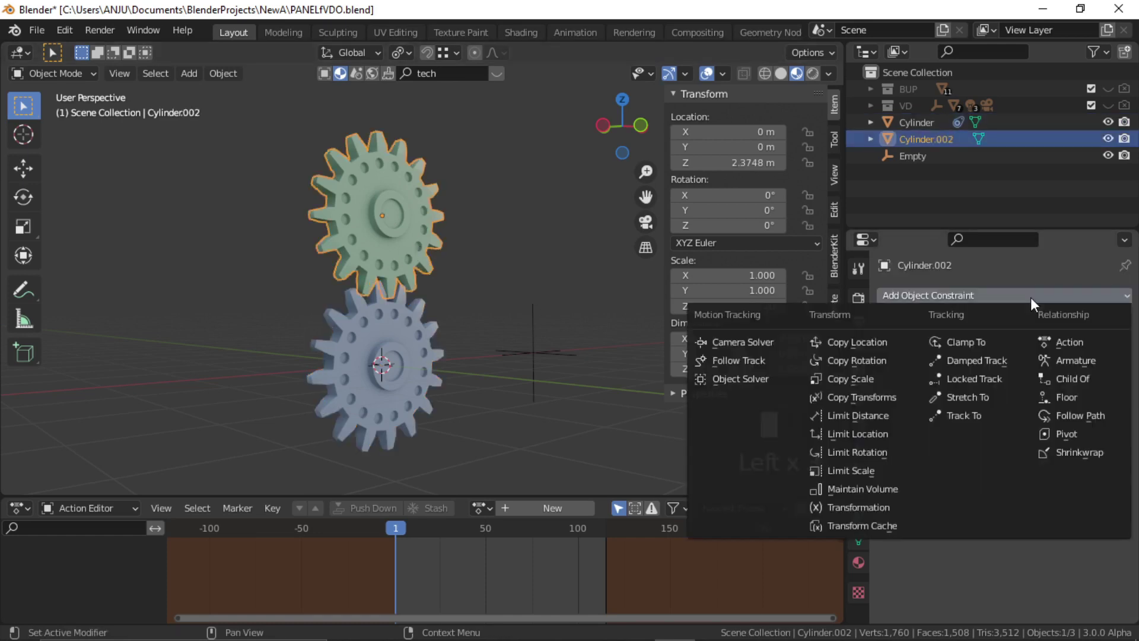
left_click(1094, 342)
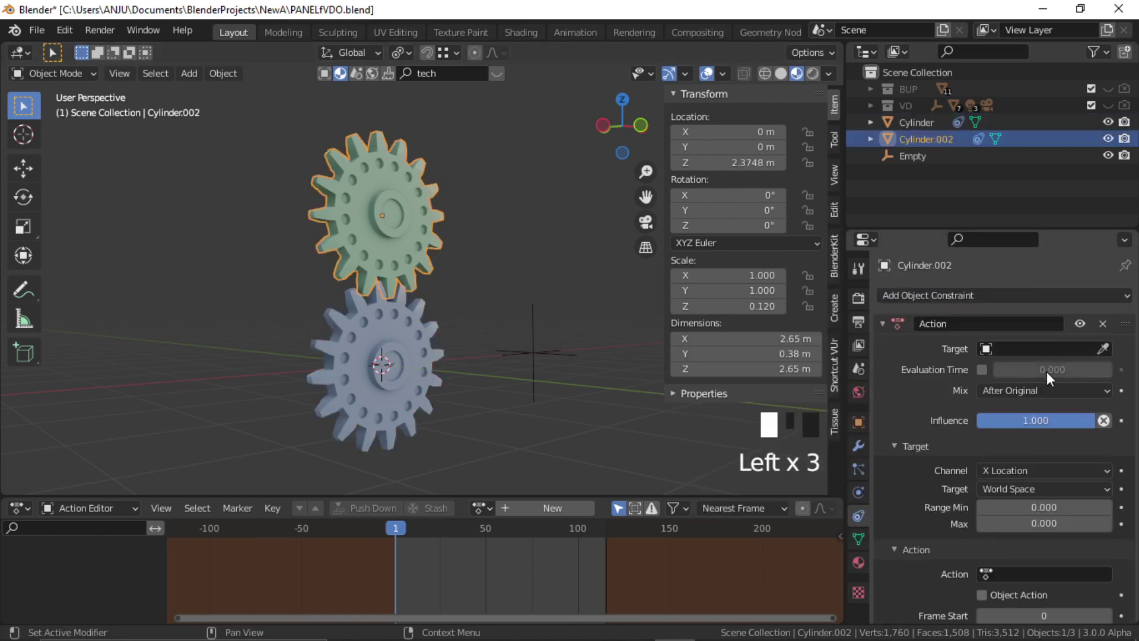
left_click(1102, 349)
left_click(536, 350)
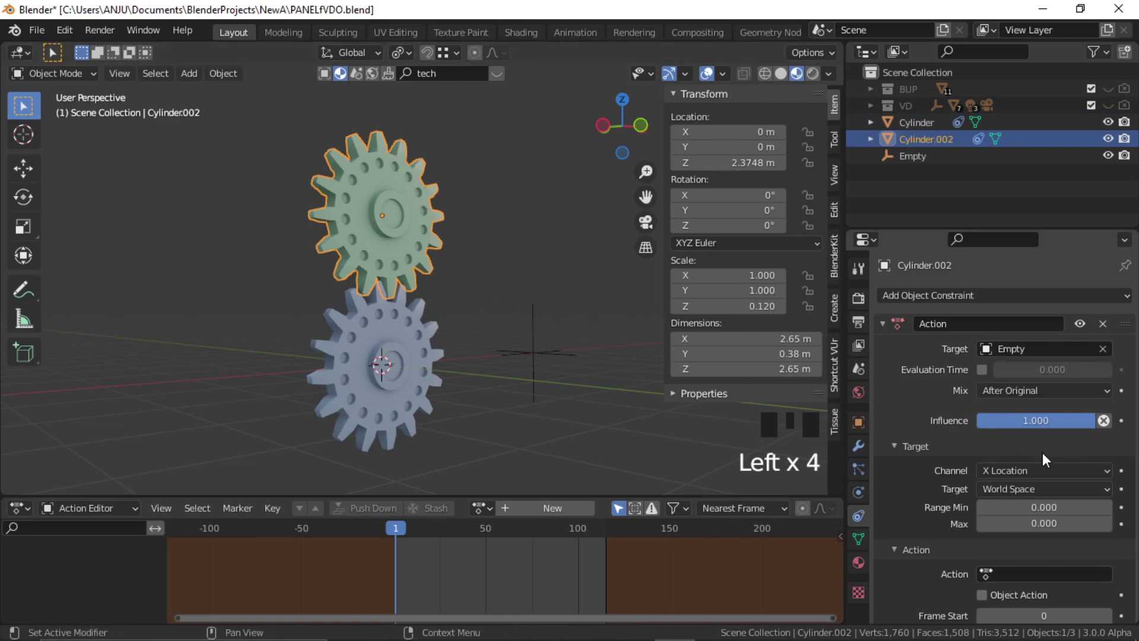
Step: Set the upper gear's constraint channel to Z Location with a target range maximum of 1
left_click(1020, 470)
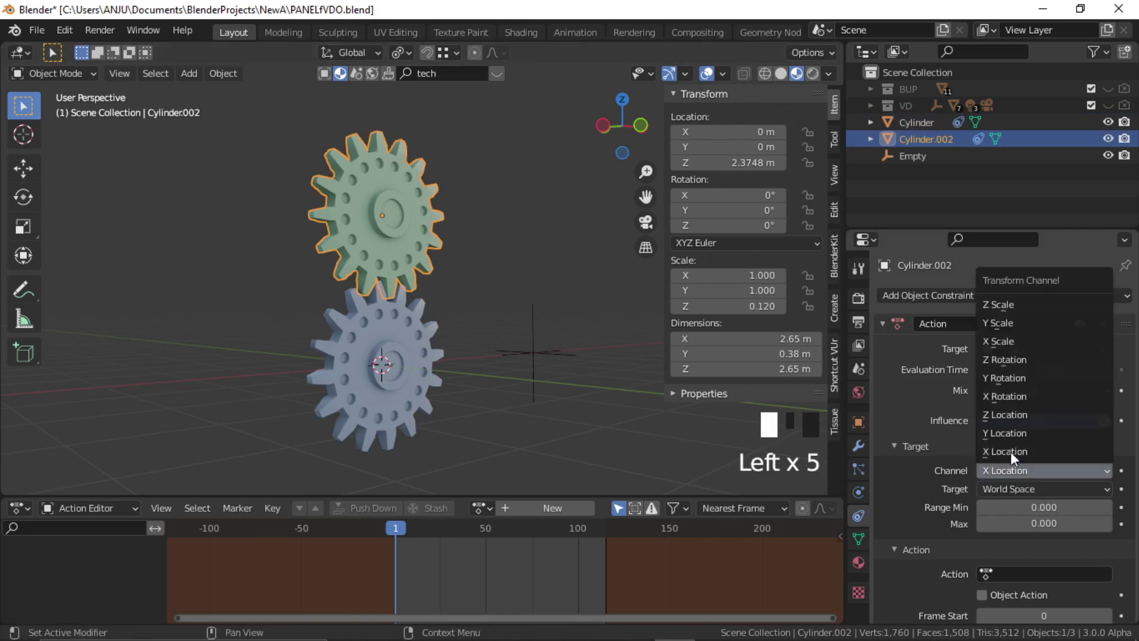
left_click(1012, 416)
left_click(1033, 524)
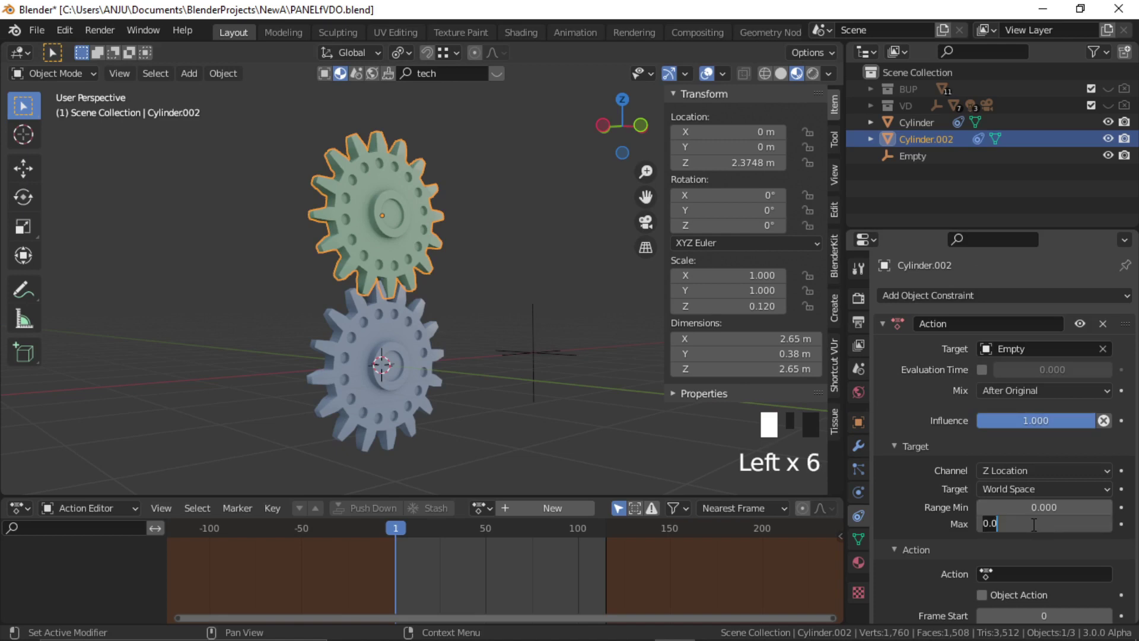
type("1")
key("Return")
Step: Assign the Gear2 action to the upper gear's constraint, with start frame 1 and end frame 80
left_click(1015, 574)
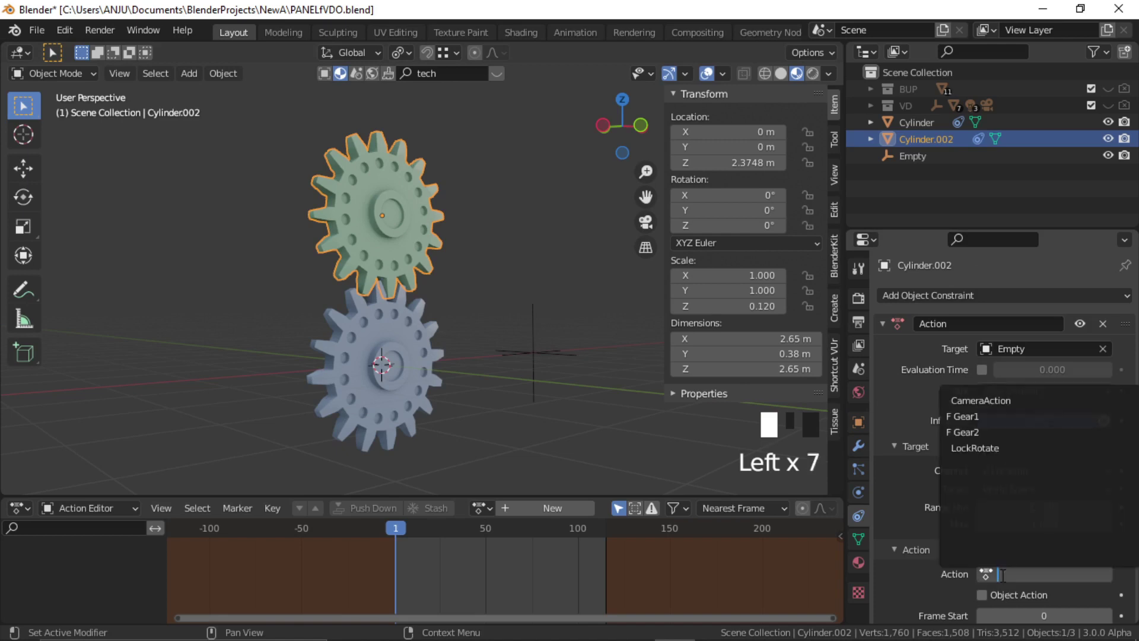
left_click(973, 432)
scroll(959, 574, "down", 3)
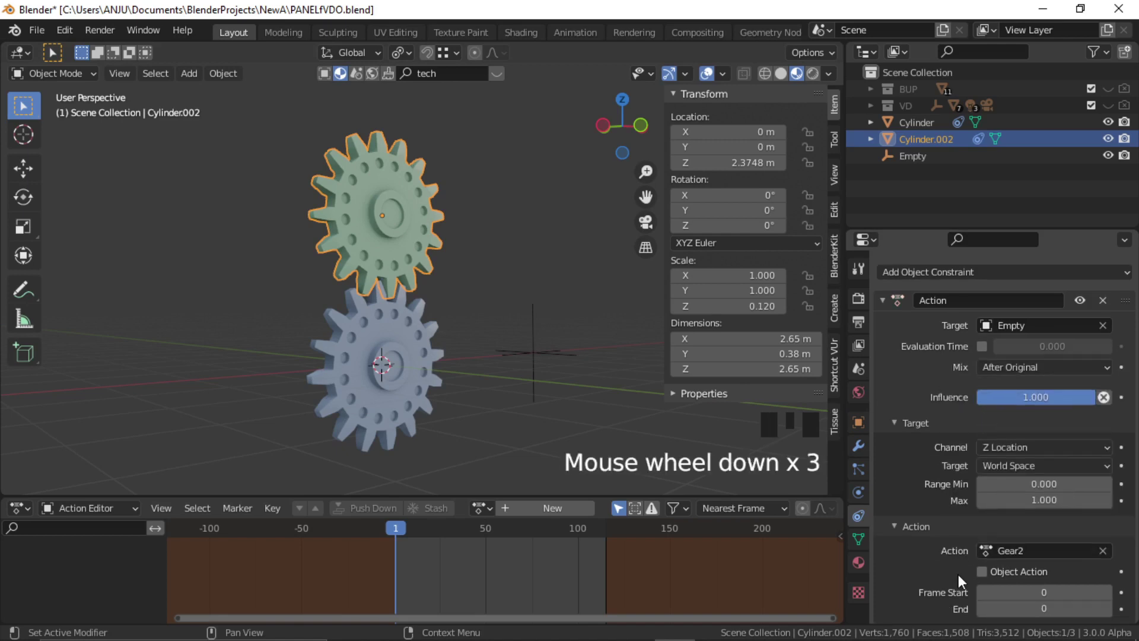
left_click(1035, 592)
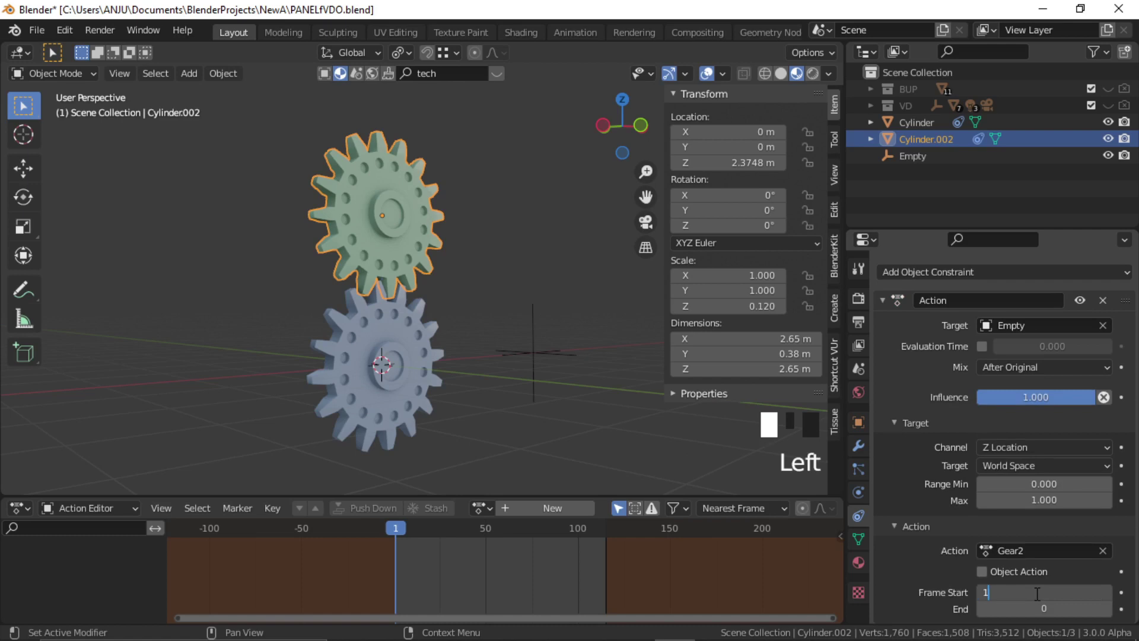
type("1")
key("Tab")
type("80")
key("Return")
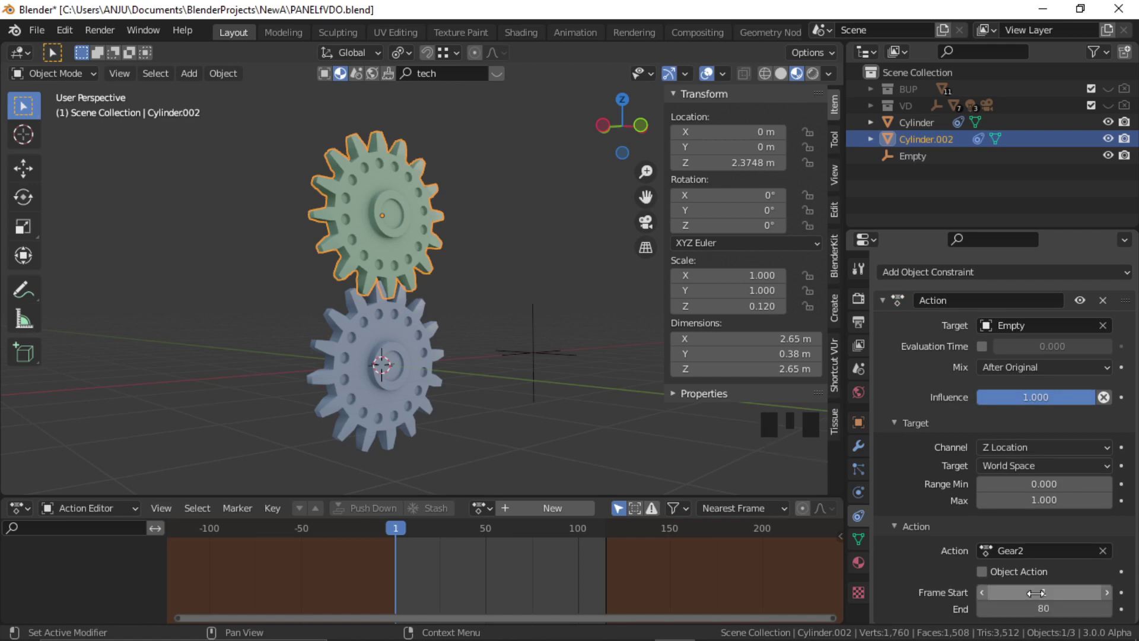
Step: Hide the sidebar and move the empty along the Z axis to test both gears' rotation
left_click(573, 442)
key("n")
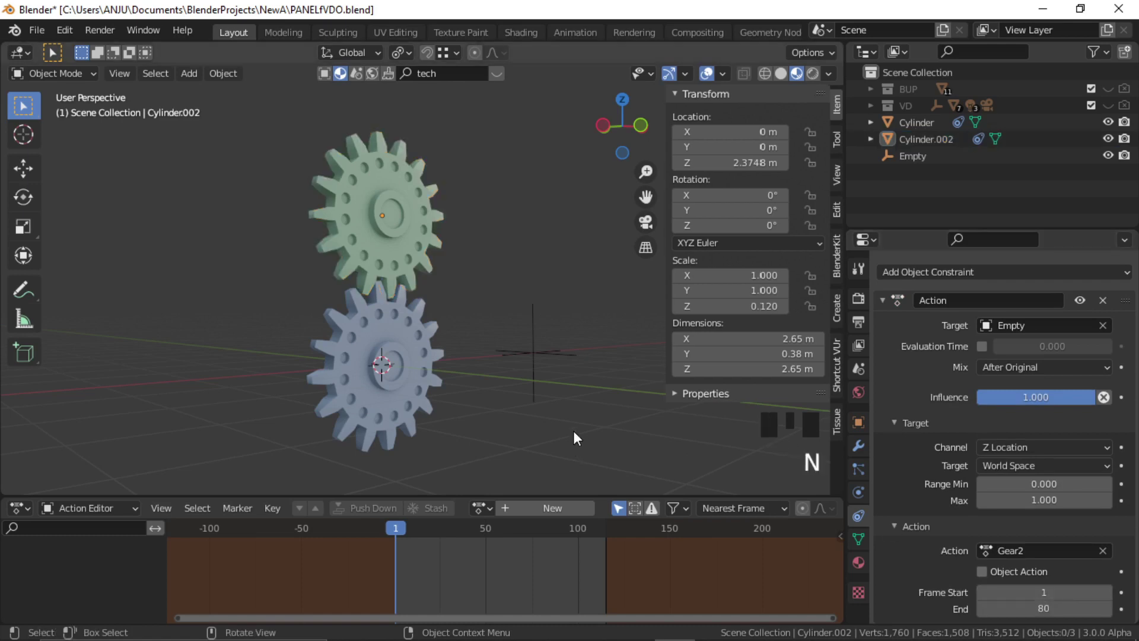
left_click(534, 352)
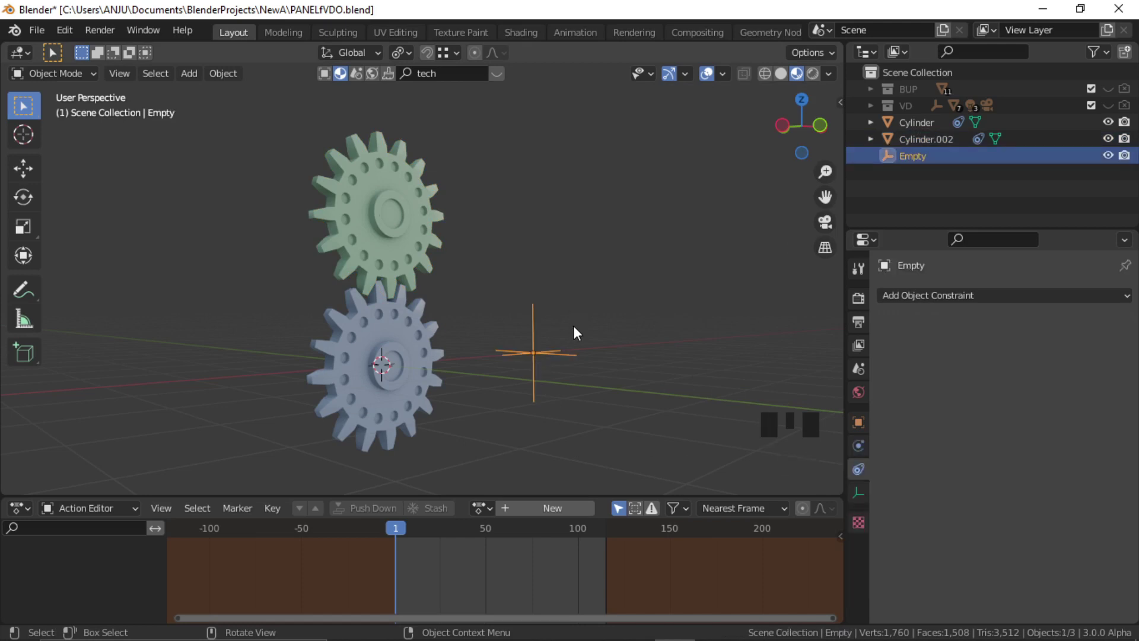
key("g")
key("z")
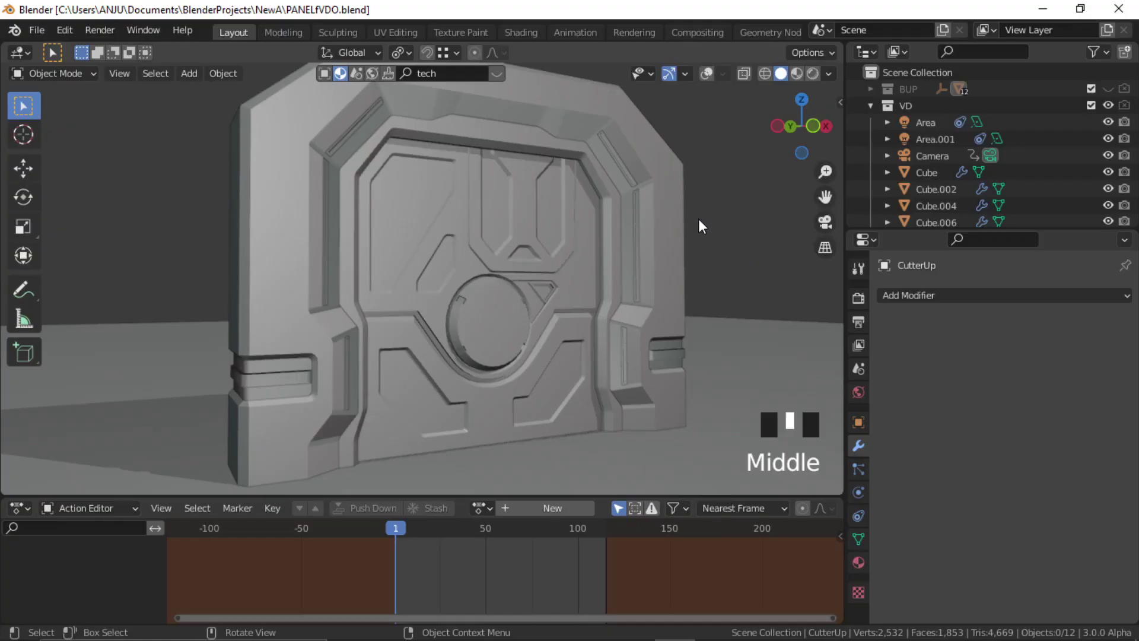
Step: Select the upper door panel and turn on the viewport overlays
middle_click_drag(570, 223, 454, 228, "shift")
left_click(534, 278)
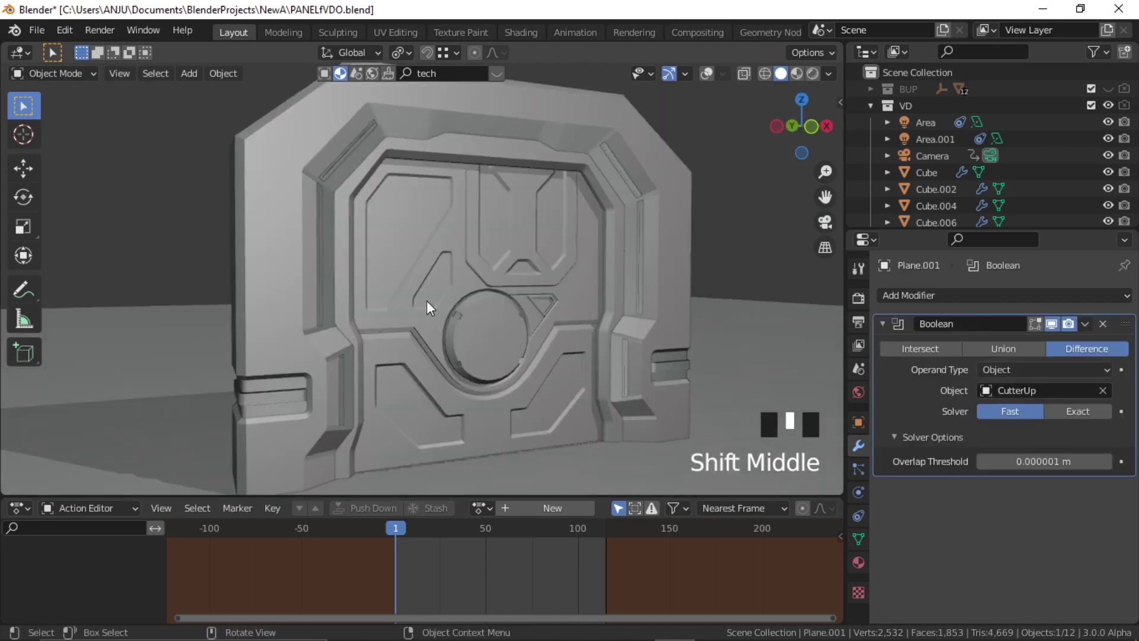
left_click(439, 243)
left_click(707, 73)
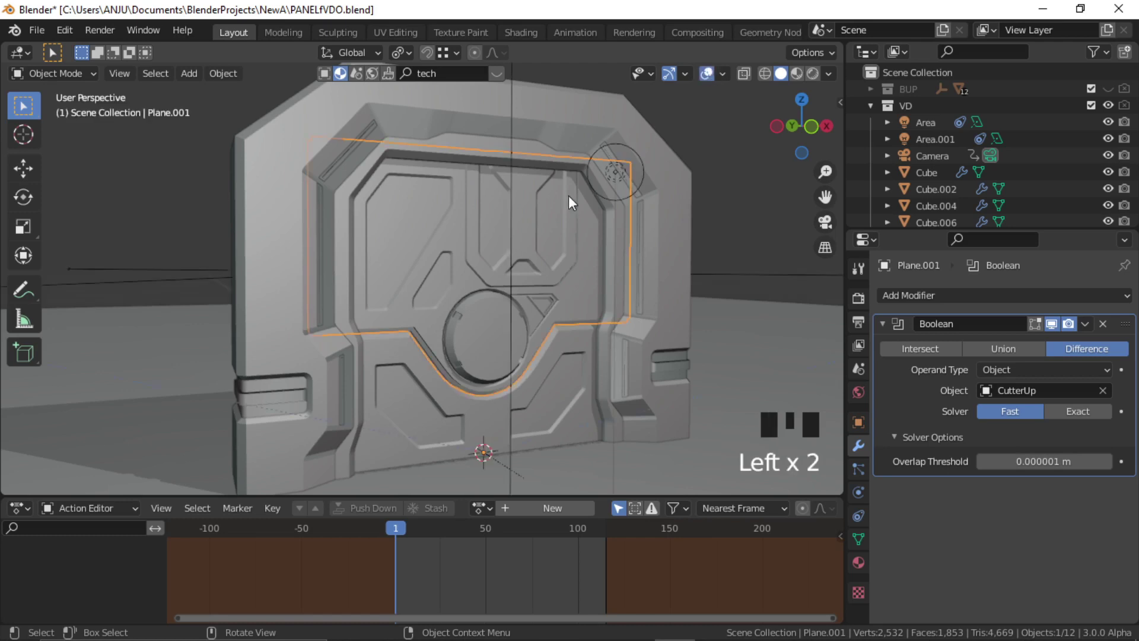
Step: Examine the upper and lower door panels as separate objects, checking their meshes in Edit Mode
left_click(412, 384)
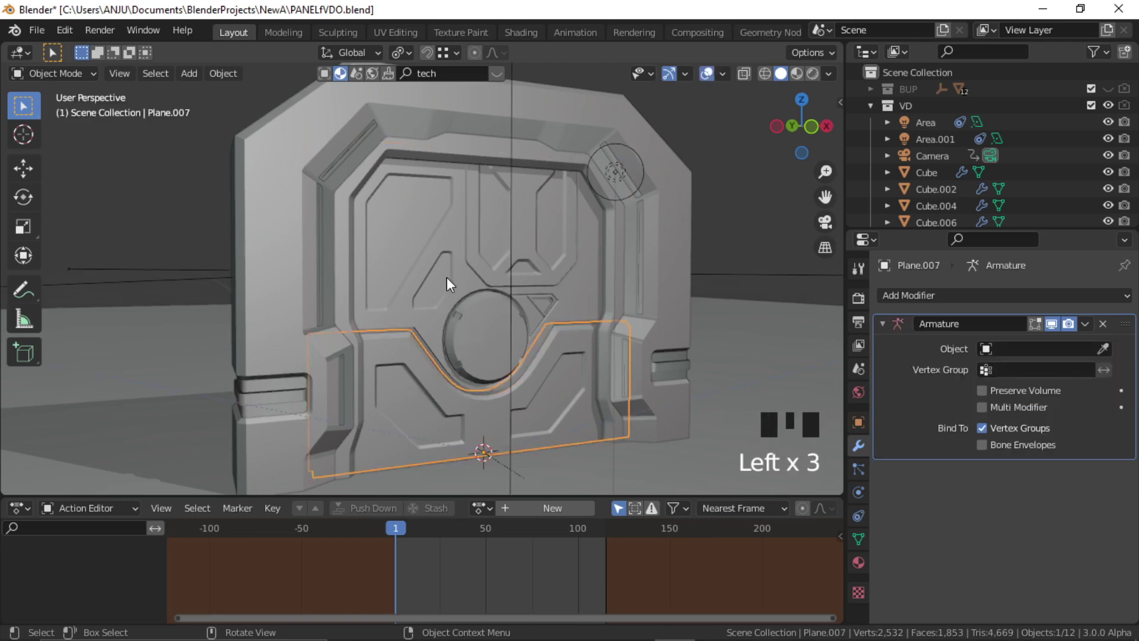
left_click(450, 296)
key("Tab")
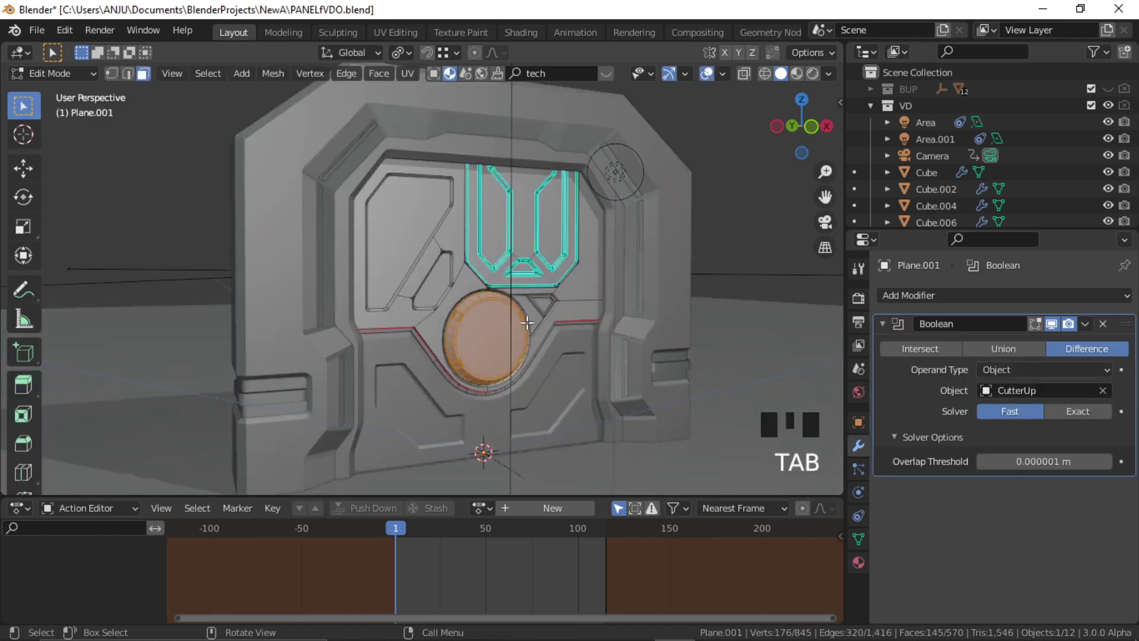
key("Tab")
left_click(474, 383)
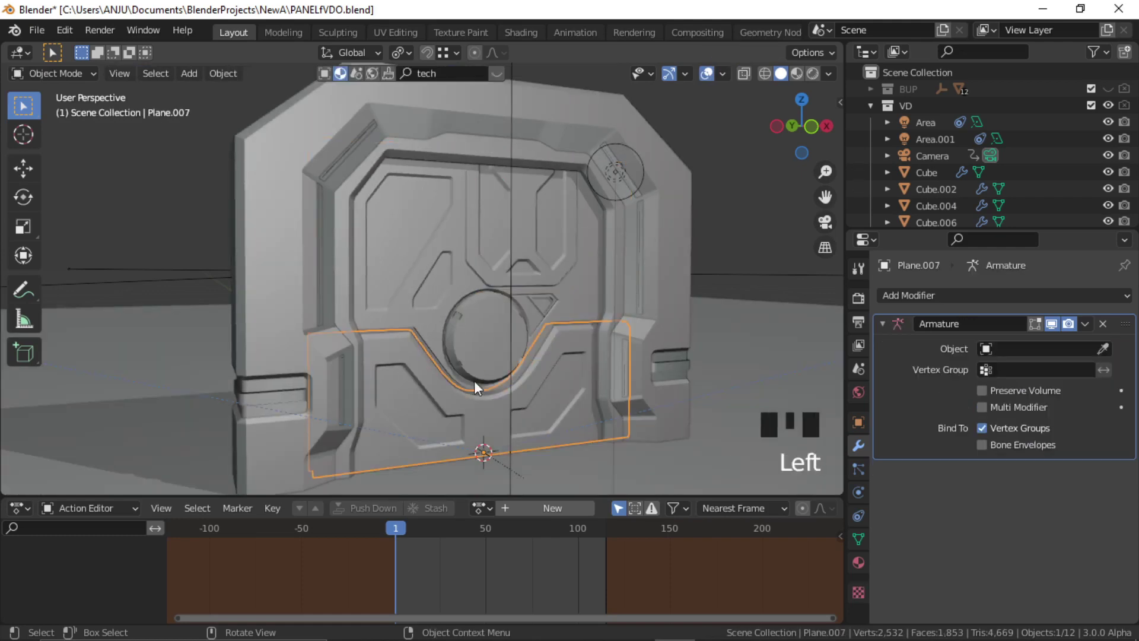
key("Tab")
key("Tab")
Step: Raise the upper door panel about 0.6 m along the Z axis to test its opening
left_click(466, 235)
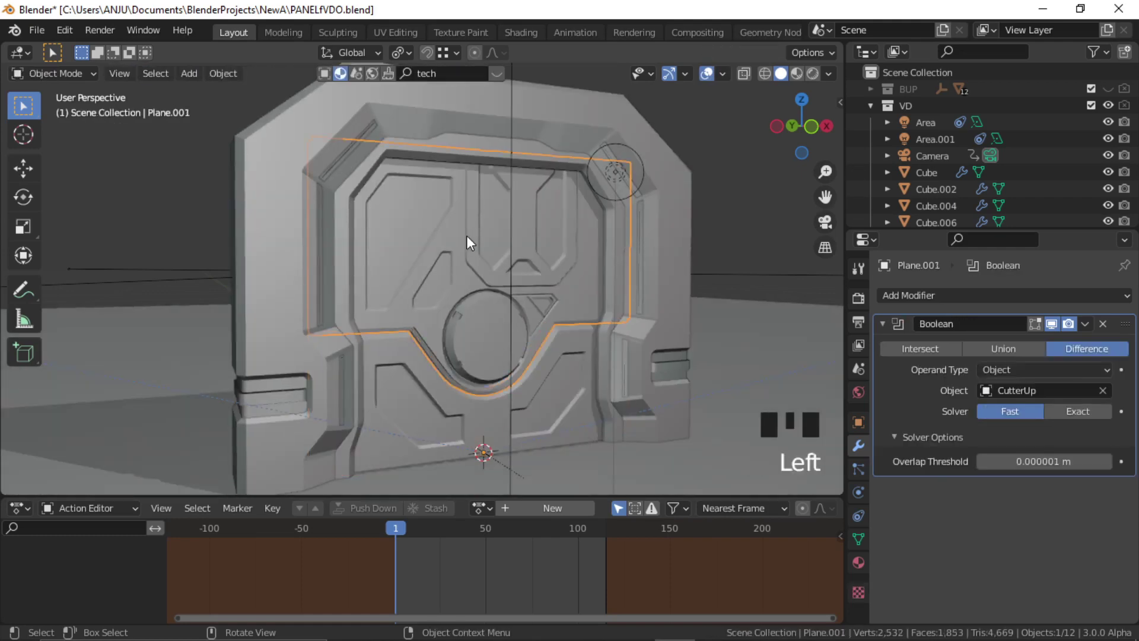
key("g")
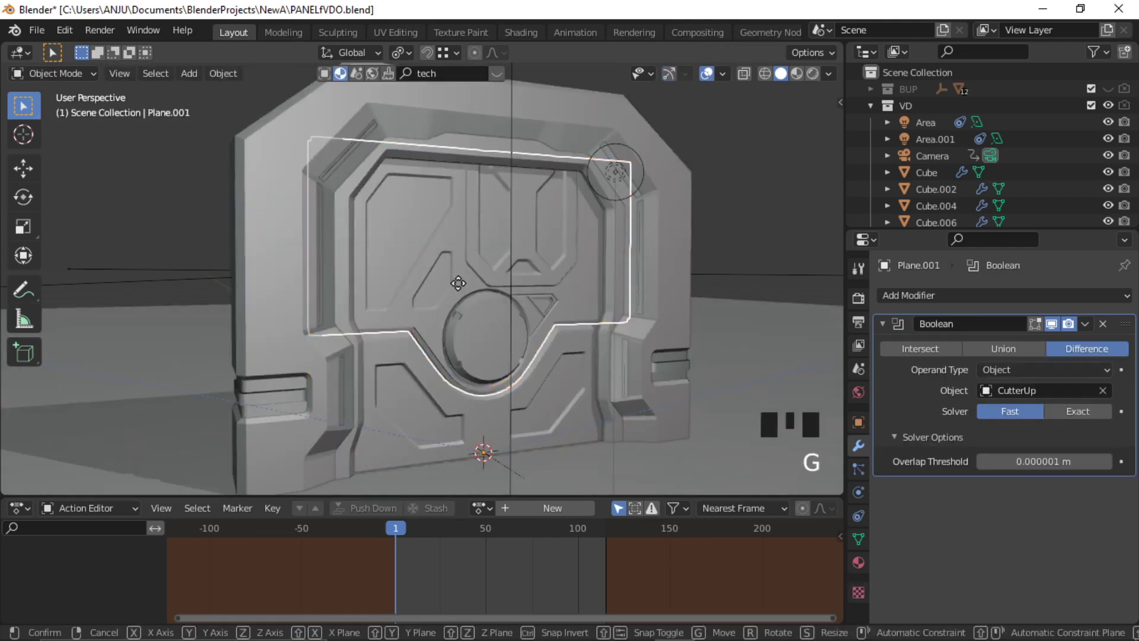
key("z")
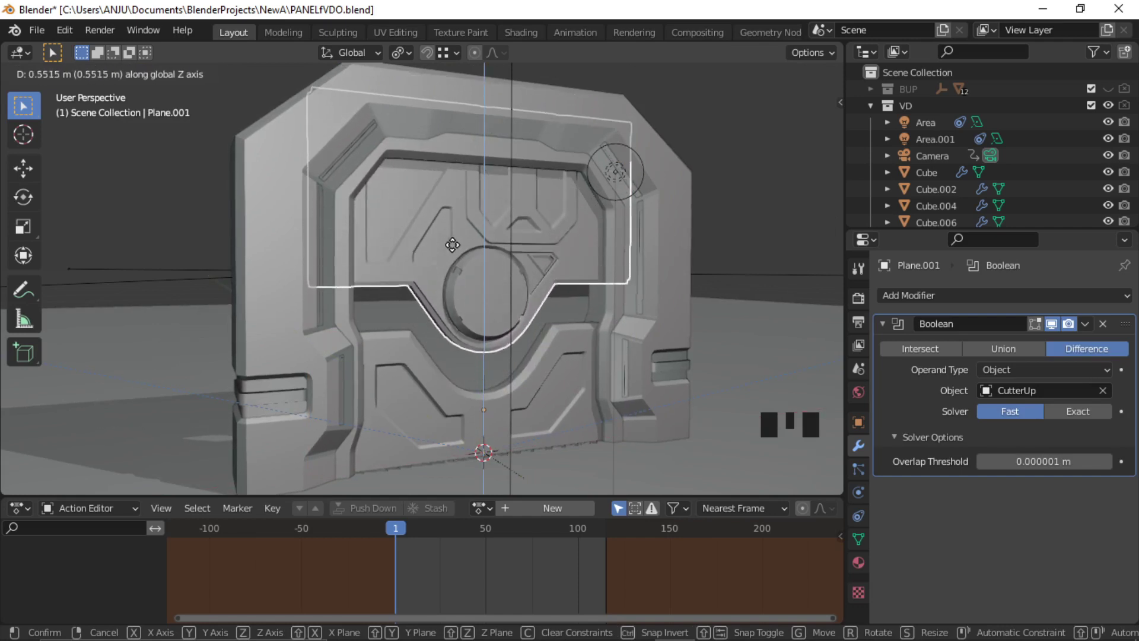
left_click(445, 229)
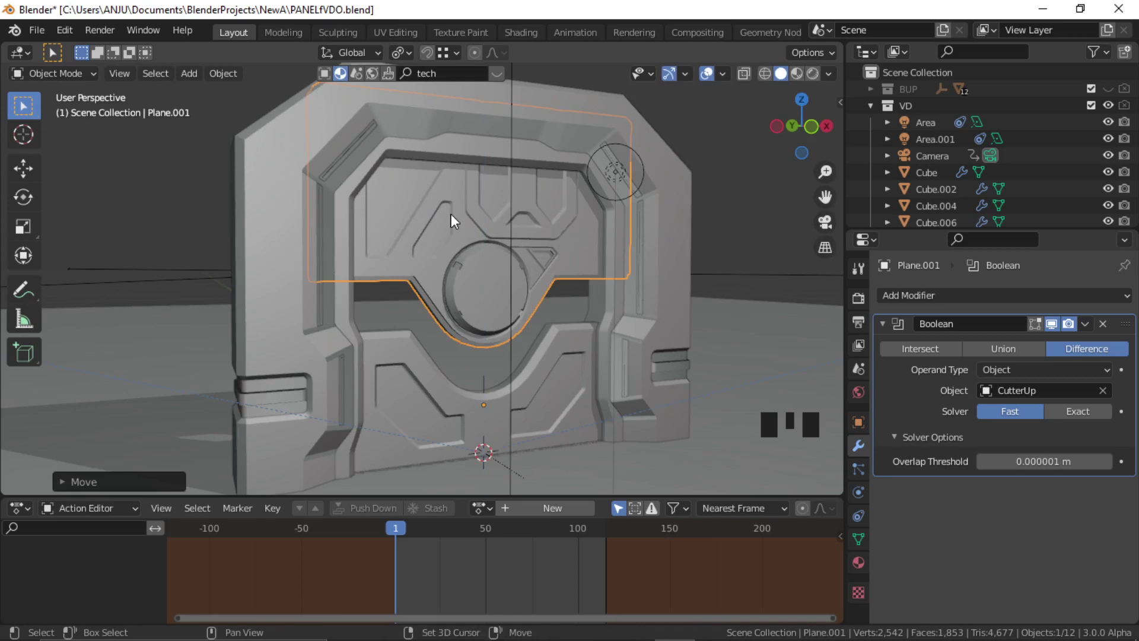
Step: Show the BUP collection to inspect the CutterUp Boolean object above the door, and hide the collection again
middle_click_drag(450, 213, 400, 199, "shift")
left_click(1092, 90)
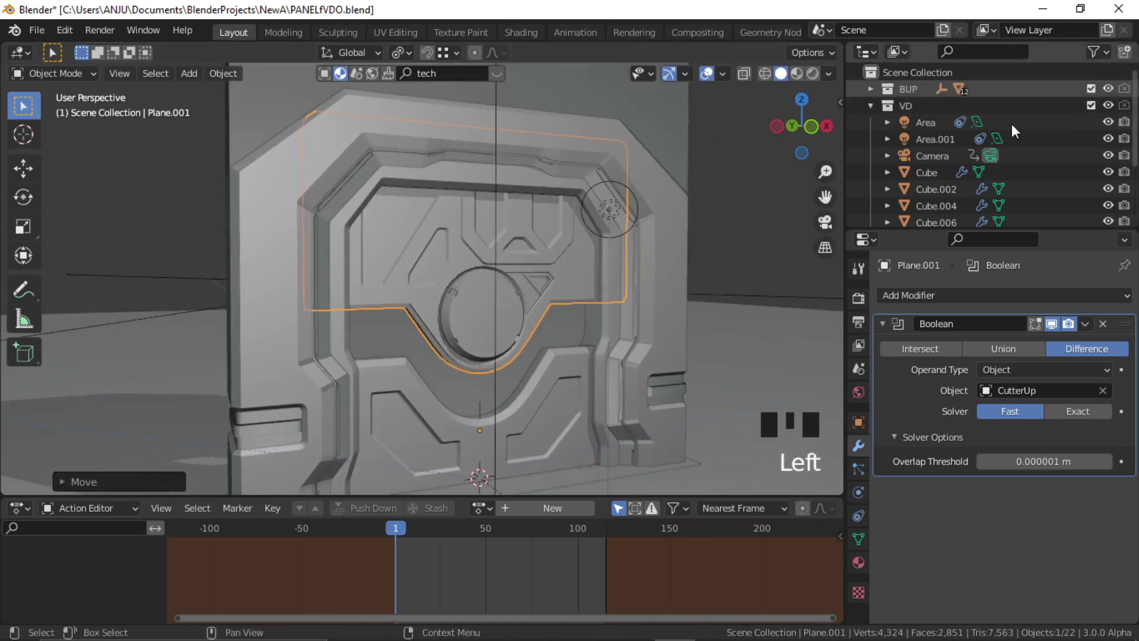
middle_click_drag(433, 119, 444, 285, "shift")
left_click(358, 164)
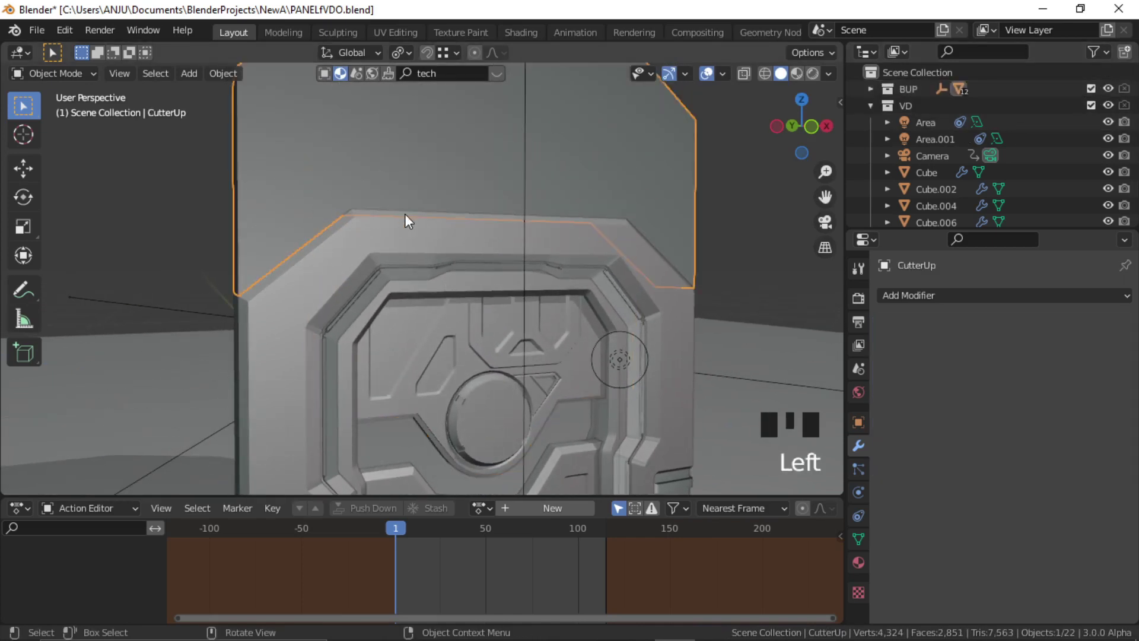
left_click(427, 337)
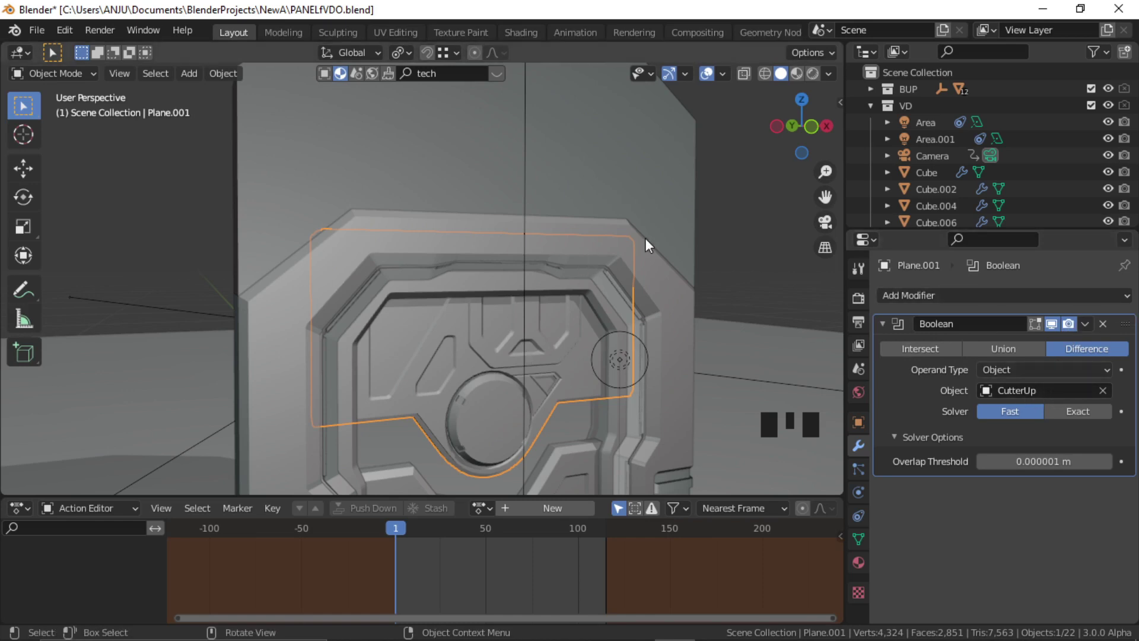
left_click(688, 209)
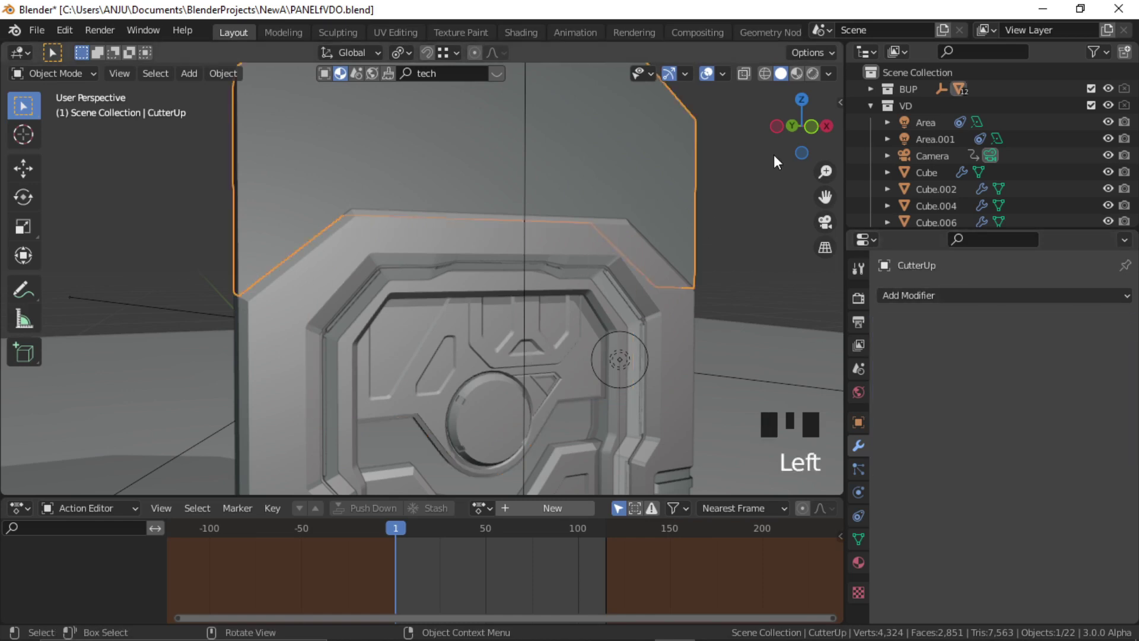
left_click(1107, 88)
Step: Move the upper door panel along the Z axis again to check the Boolean cut
left_click(449, 309)
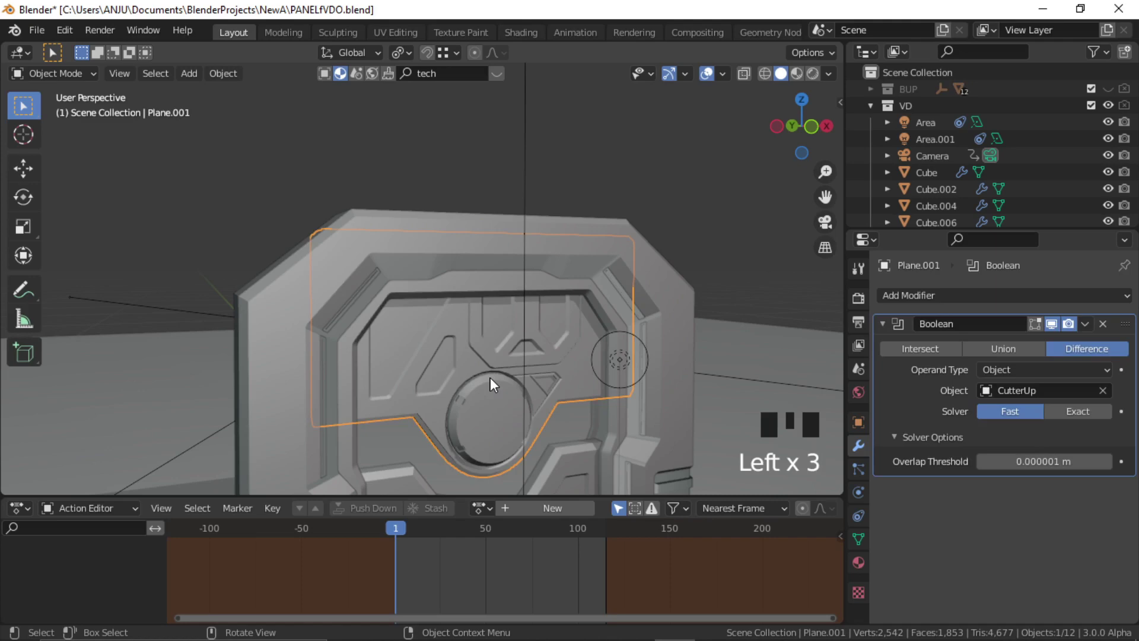
key("g")
key("z")
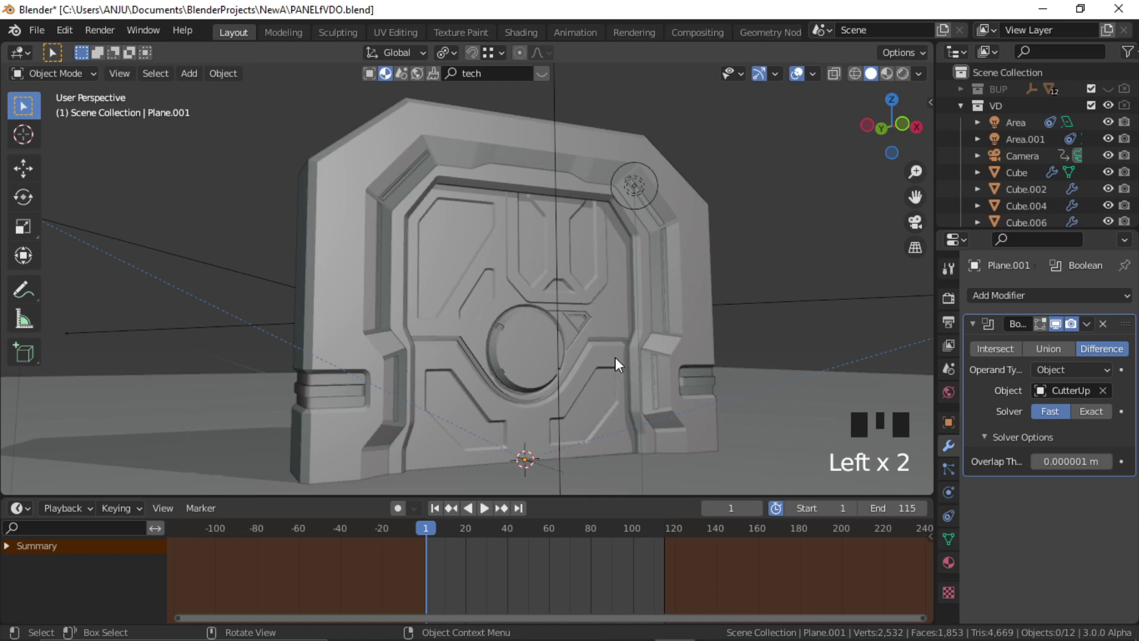
Step: Display the door in front orthographic view with X-ray enabled
middle_click_drag(614, 357, 567, 295, "shift")
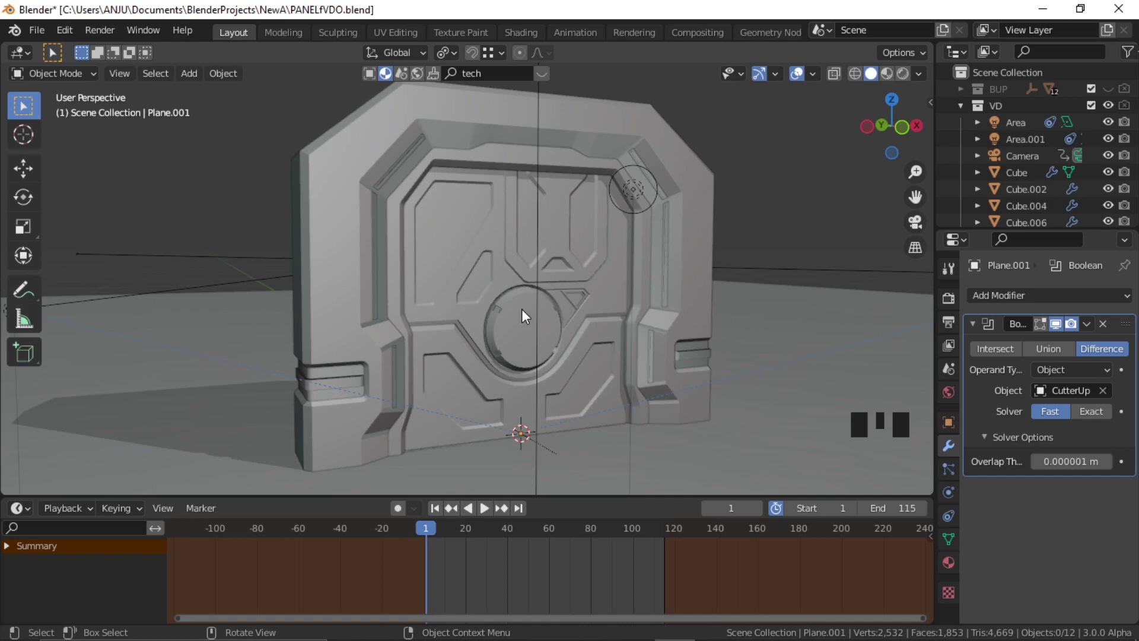
middle_click_drag(522, 308, 515, 315)
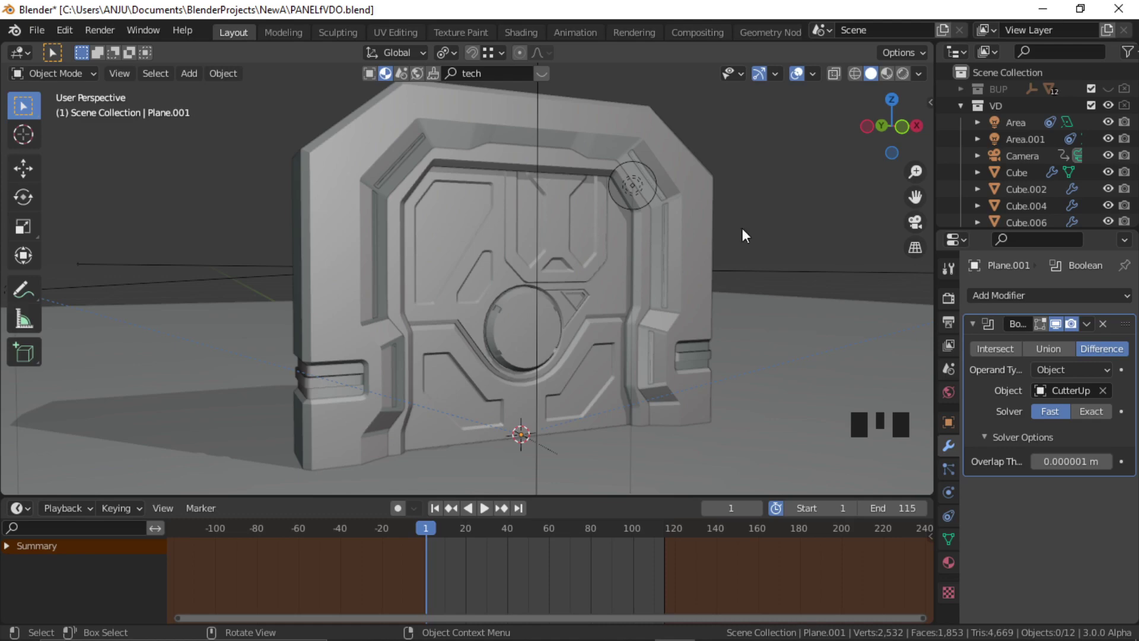
left_click(443, 276)
middle_click_drag(442, 276, 603, 293, "alt")
scroll(630, 356, "up", 3)
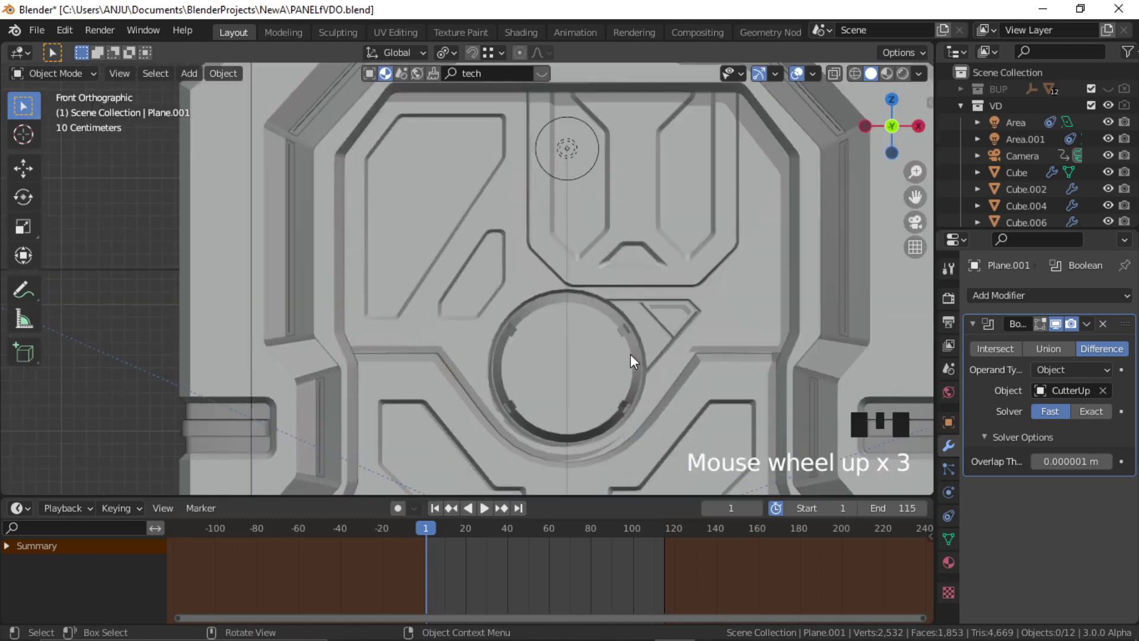
middle_click_drag(630, 354, 548, 309, "shift")
scroll(578, 237, "down", 2)
left_click(751, 172)
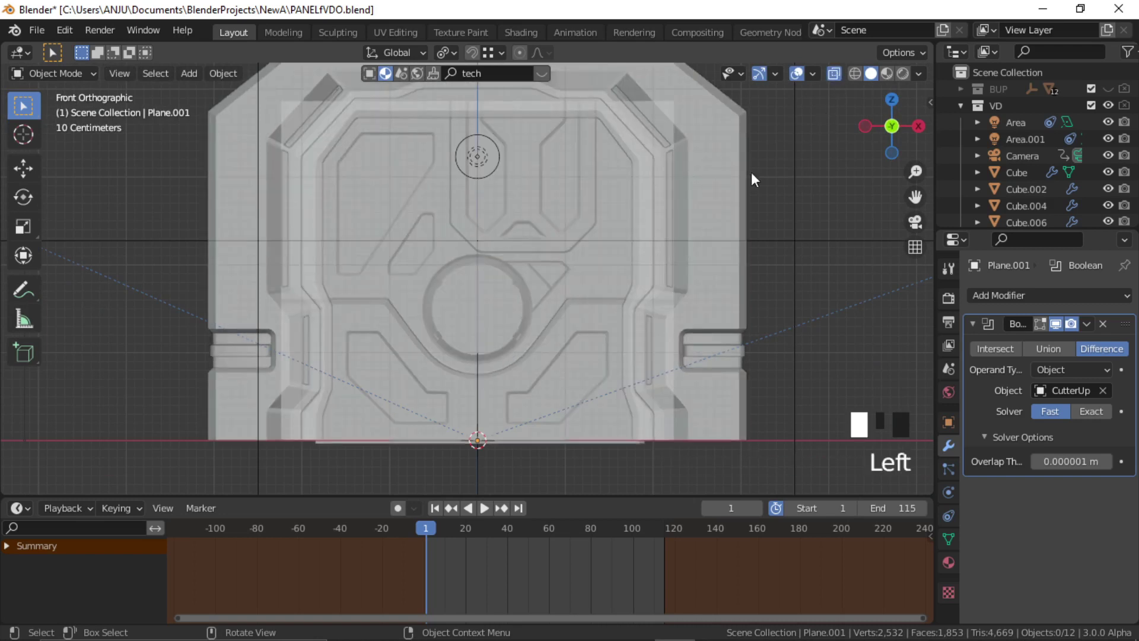
scroll(492, 308, "up", 1)
Step: Add a single-bone armature at the door's base and switch it to Edit Mode
key("shift+a")
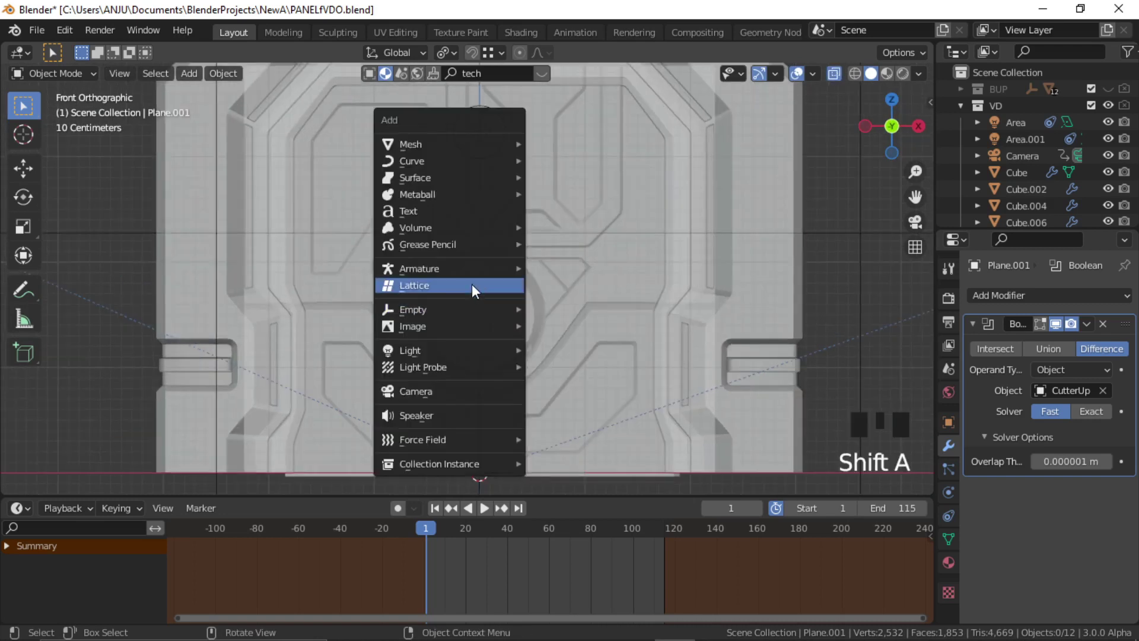
mouse_move(475, 270)
left_click(589, 267)
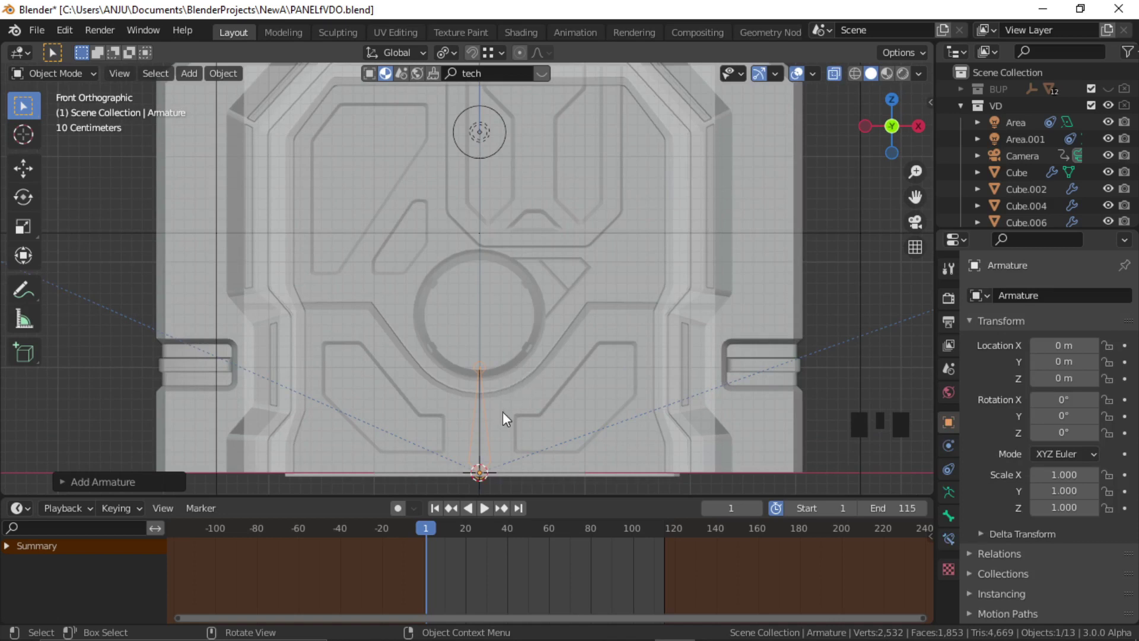
left_click(55, 73)
left_click(36, 105)
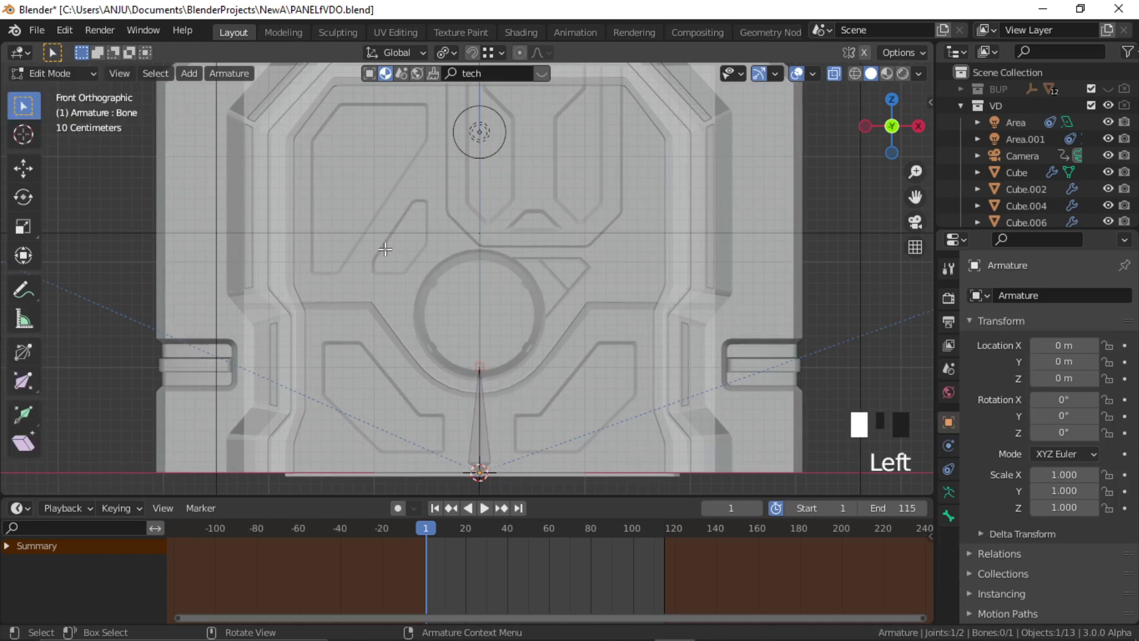
Step: Move the bone up along the Z axis to the centre of the round lock and scale it down to about 0.58
left_click(486, 434)
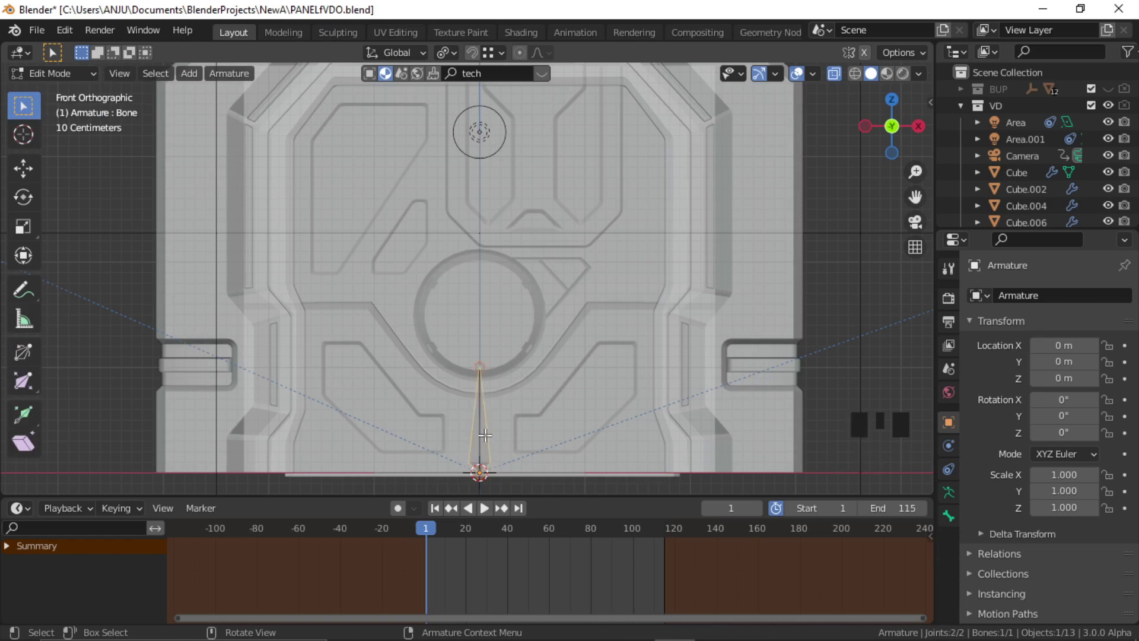
key("g")
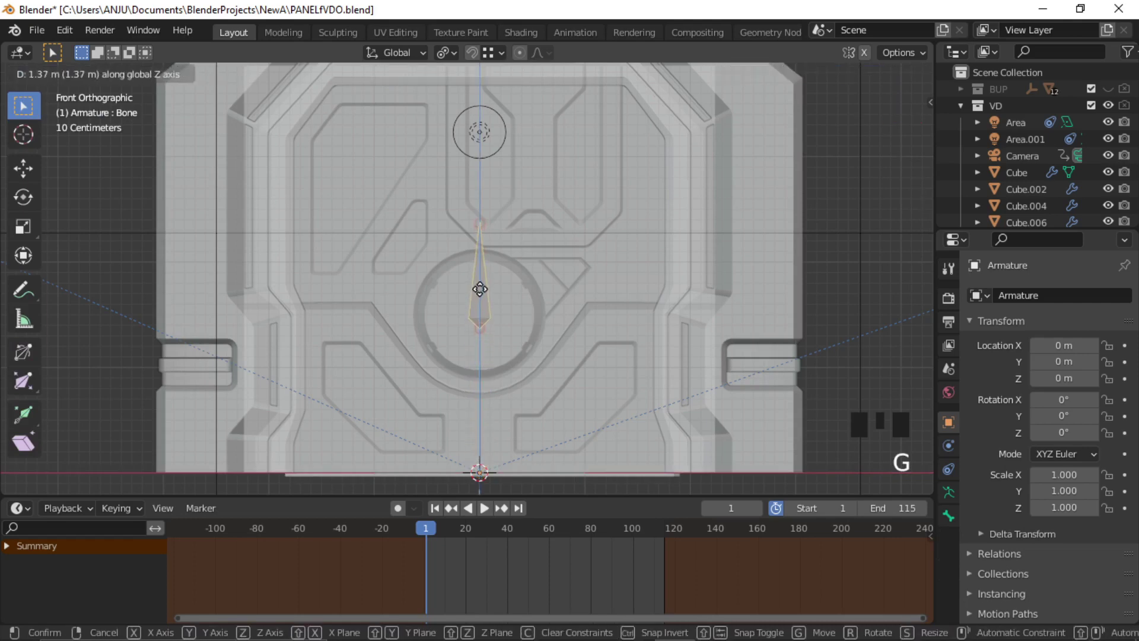
left_click(479, 278)
scroll(479, 279, "up", 4)
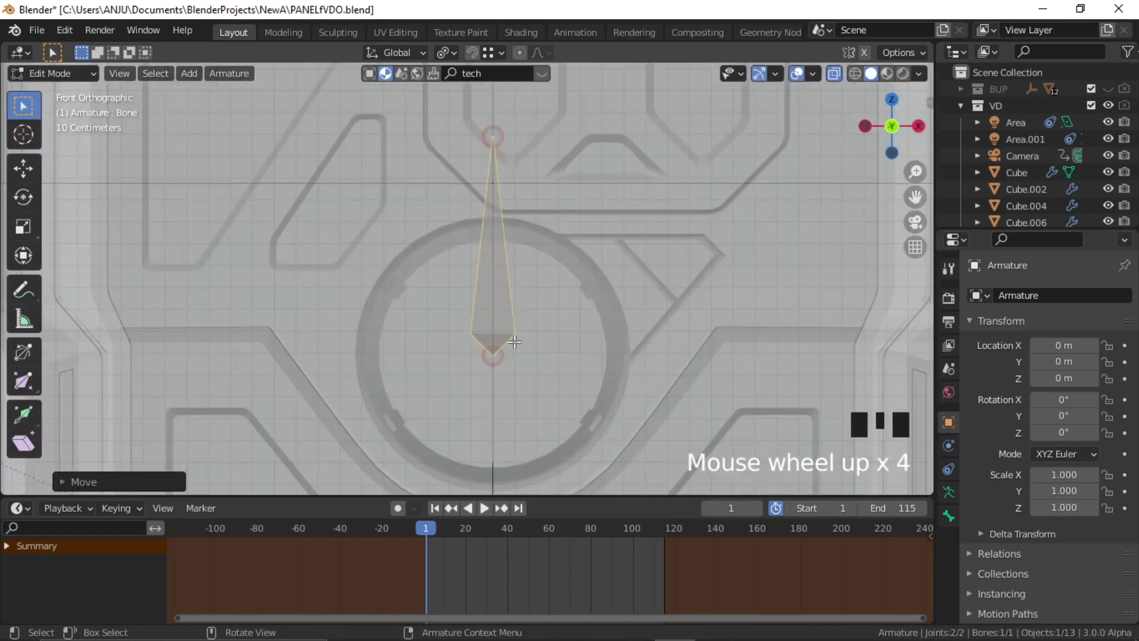
key("s")
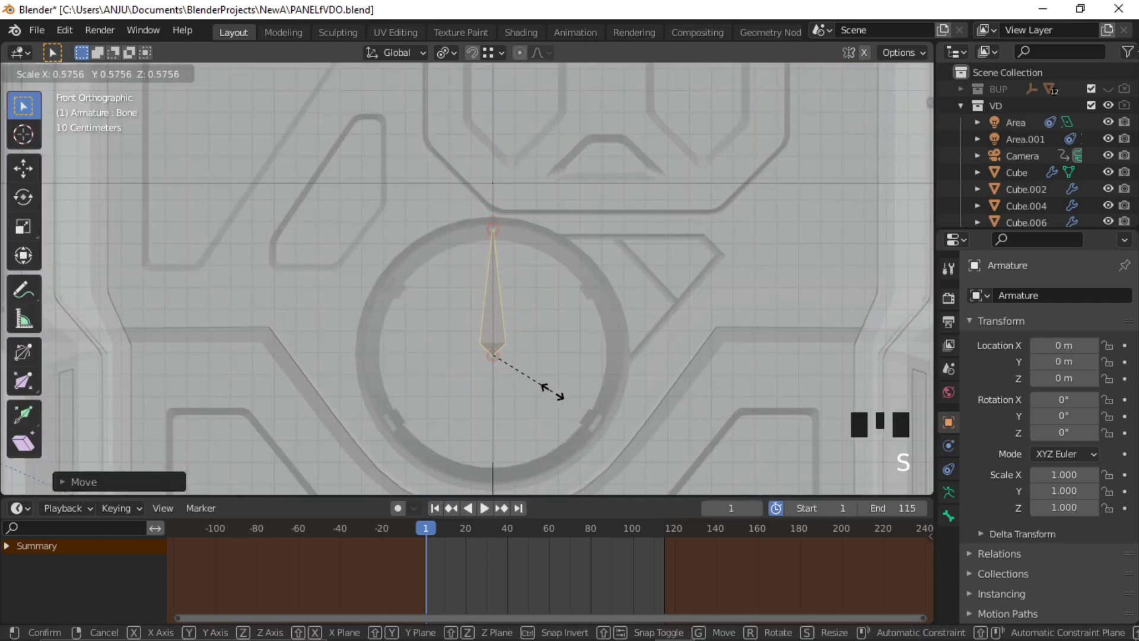
left_click(554, 393)
Step: Show the scene in wireframe and fine-tune the bone's Z position at the centre of the round lock
left_click(855, 73)
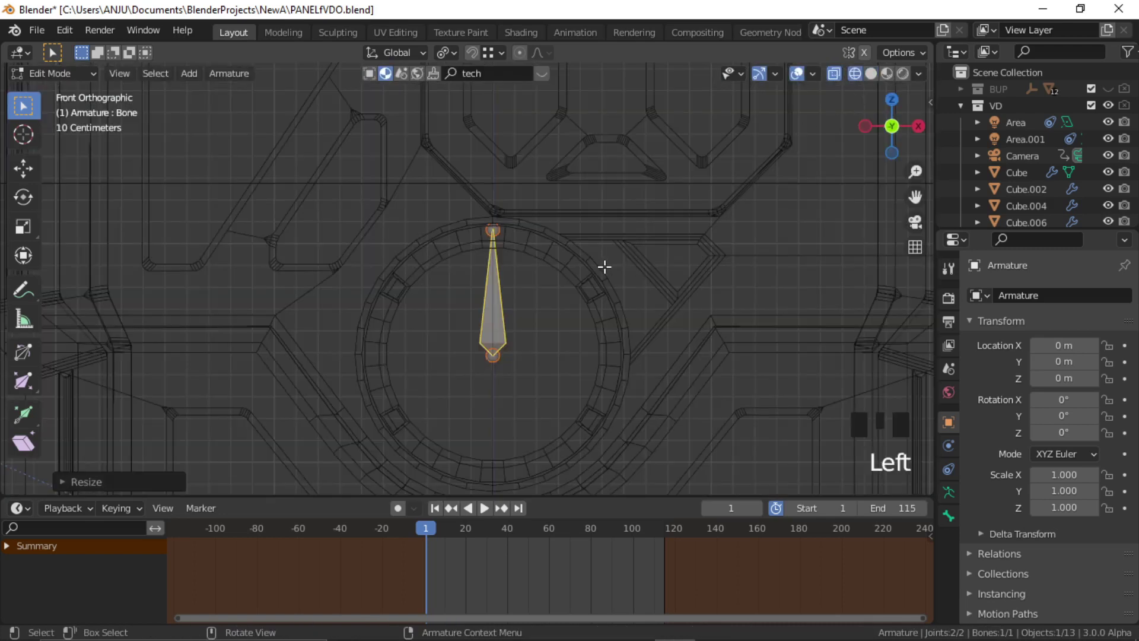
key("g")
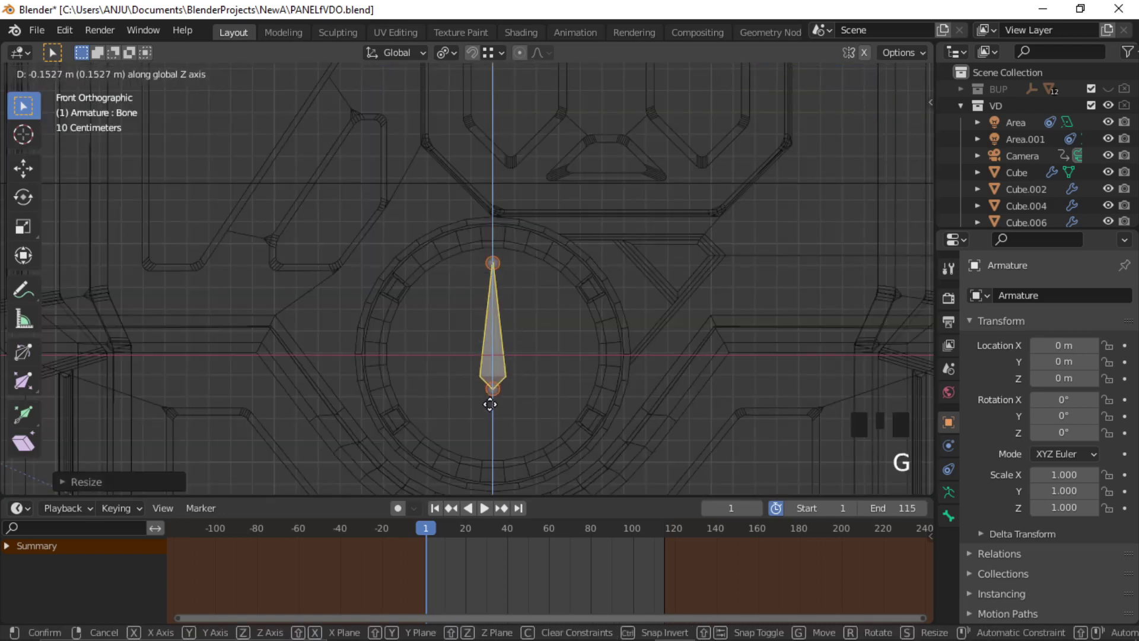
left_click(356, 356)
left_click(580, 353)
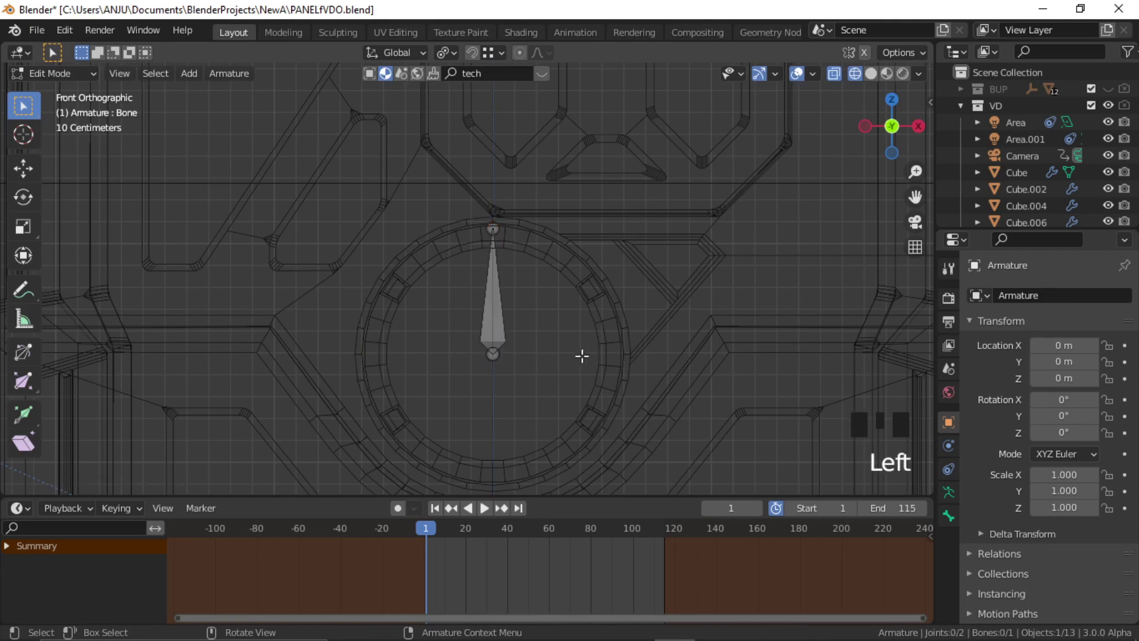
Step: Add a second bone and move it up along the Z axis onto the upper door panel, above the lock bone
scroll(506, 302, "down", 2)
middle_click_drag(506, 303, 496, 372, "shift")
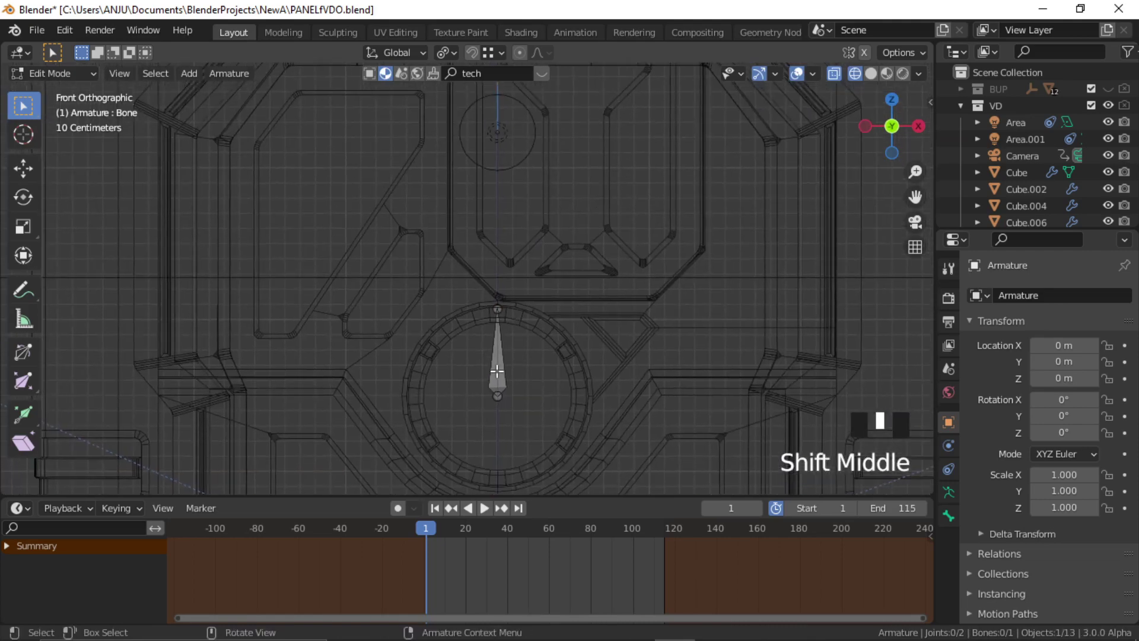
key("shift+a")
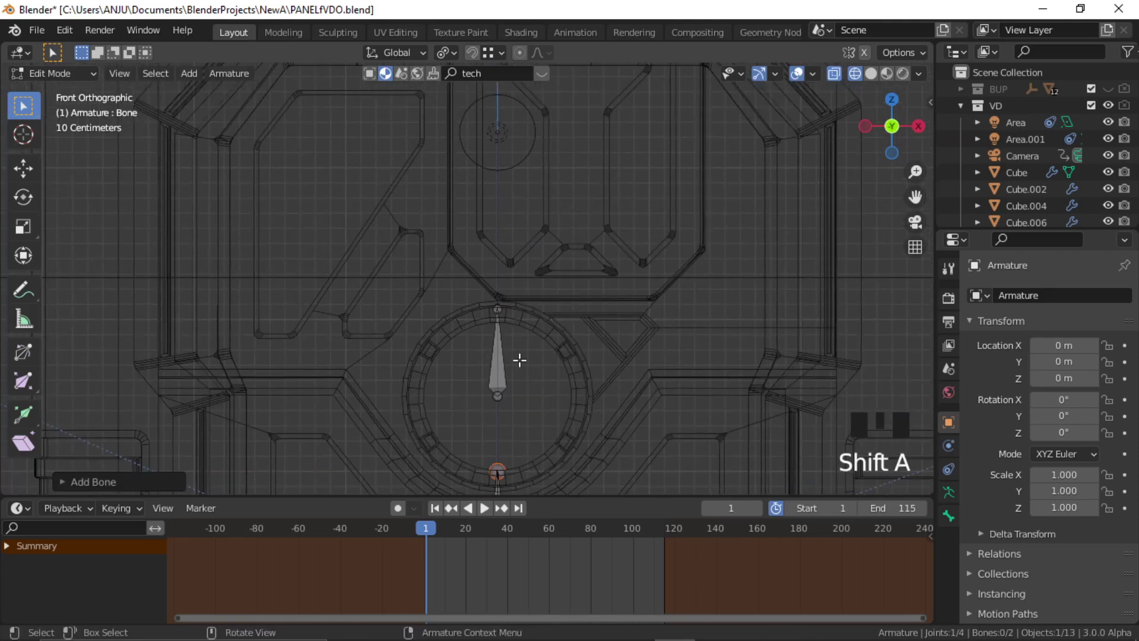
scroll(525, 428, "down", 2)
left_click(488, 478)
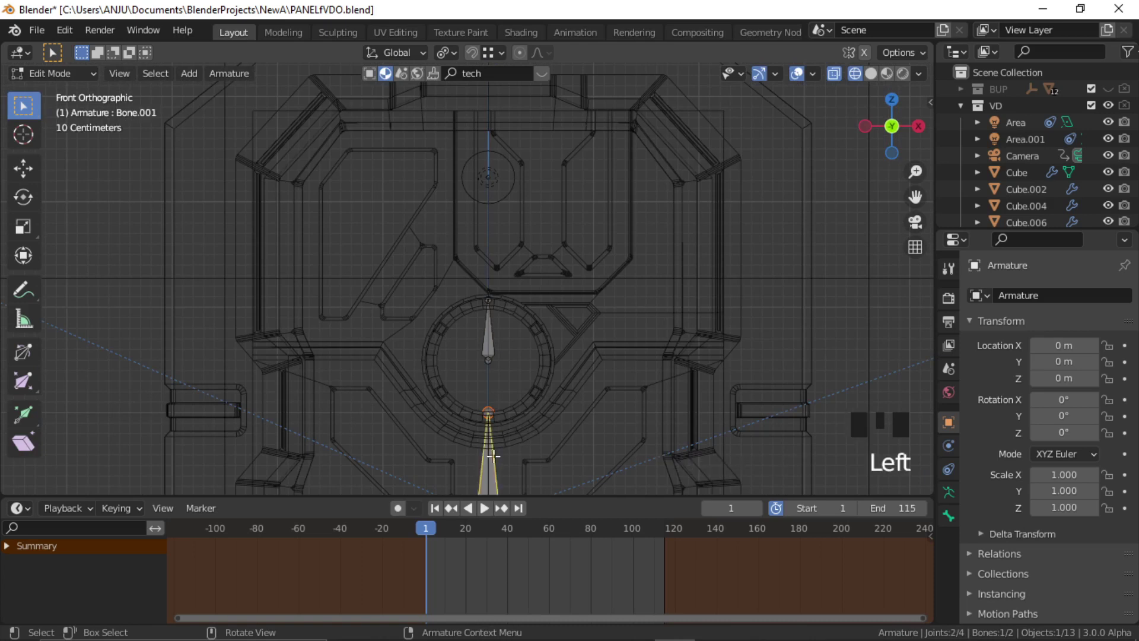
key("g")
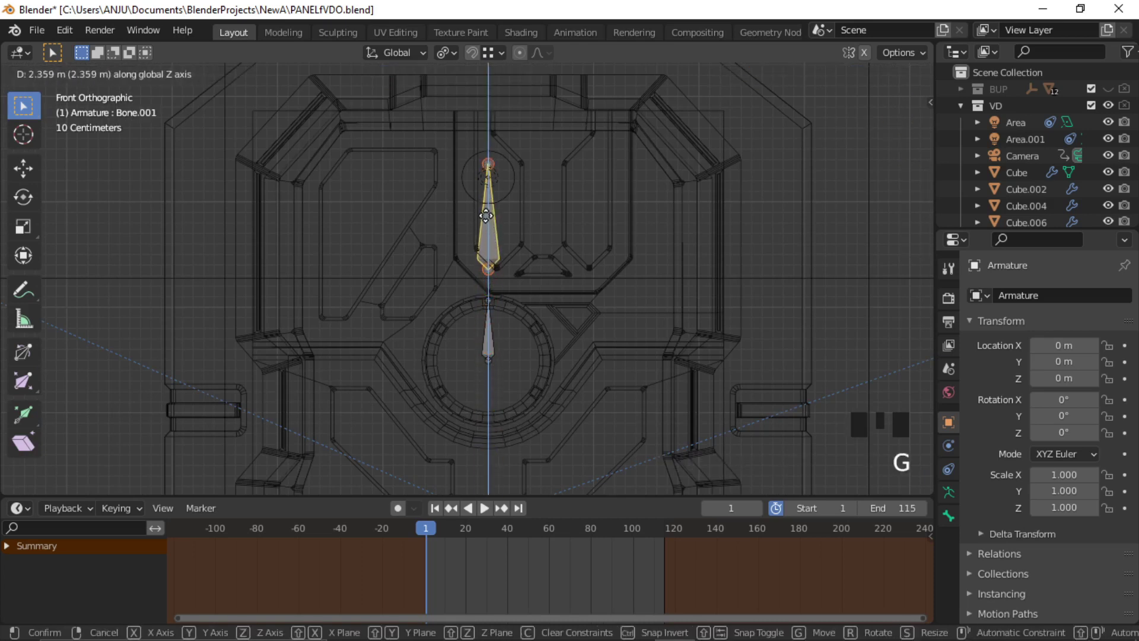
left_click(484, 220)
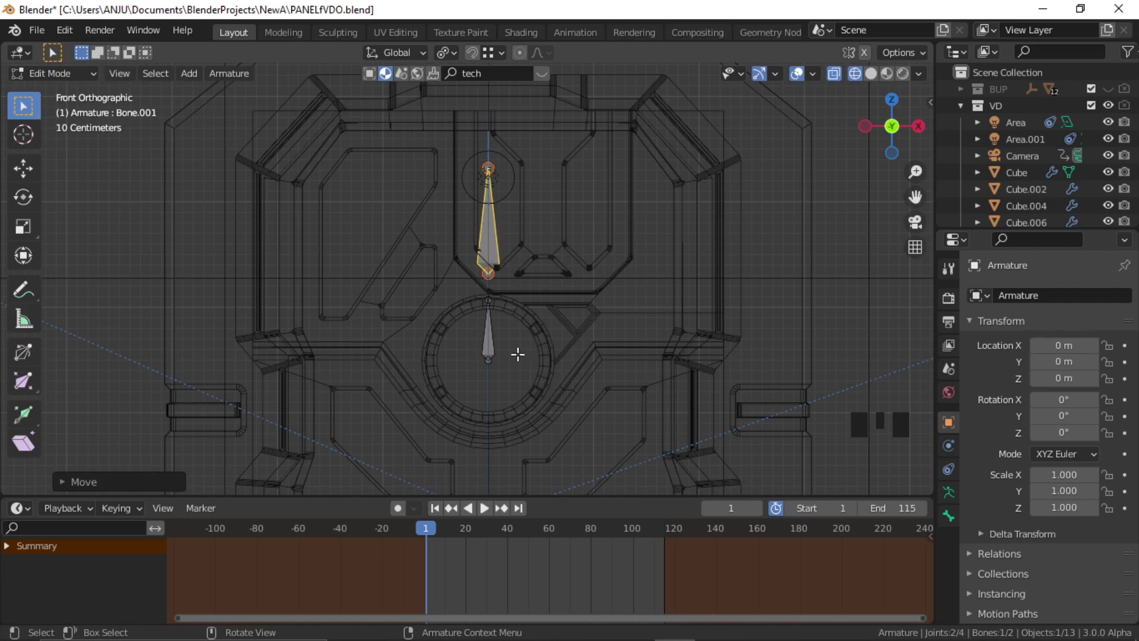
Step: Add a third bone at the door's base and scale it down to fit below the round lock
key("shift+a")
middle_click_drag(541, 394, 549, 320, "shift")
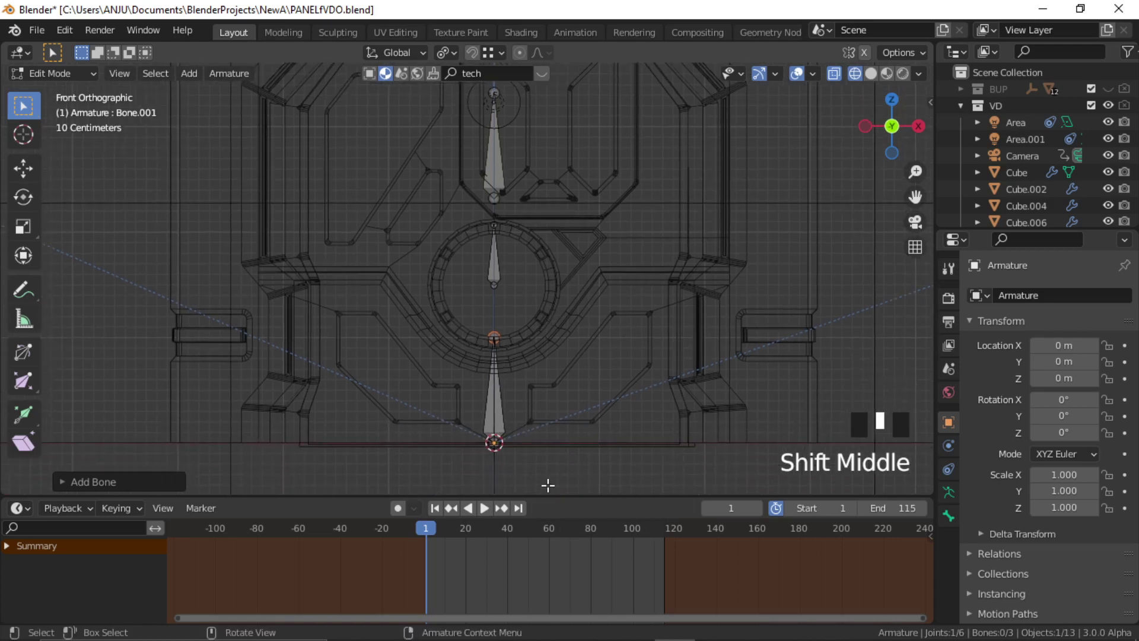
left_click(563, 459)
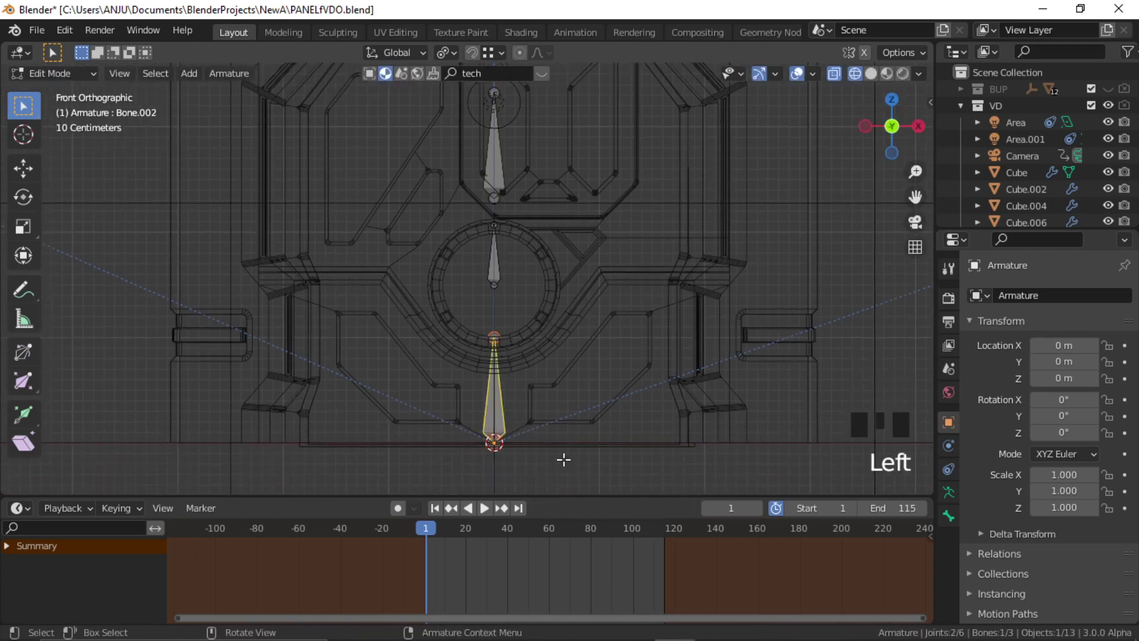
key("s")
left_click(548, 450)
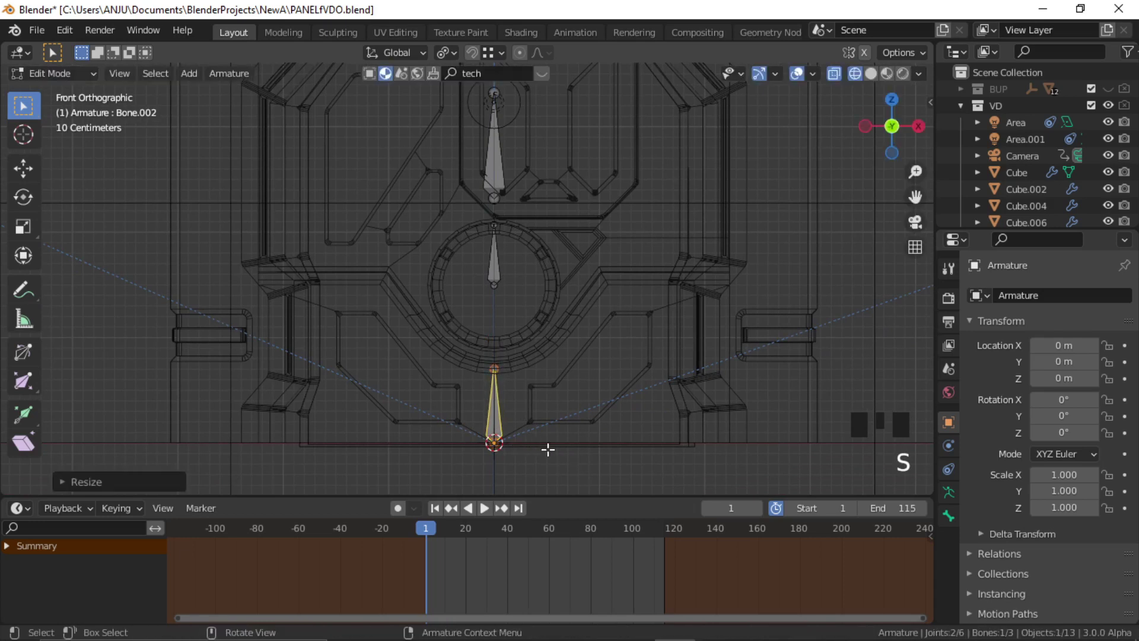
left_click(517, 306)
Step: Parent the round lock's bone to the upper door bone with Keep Offset
middle_click_drag(526, 297, 498, 377, "shift")
scroll(509, 320, "up", 1)
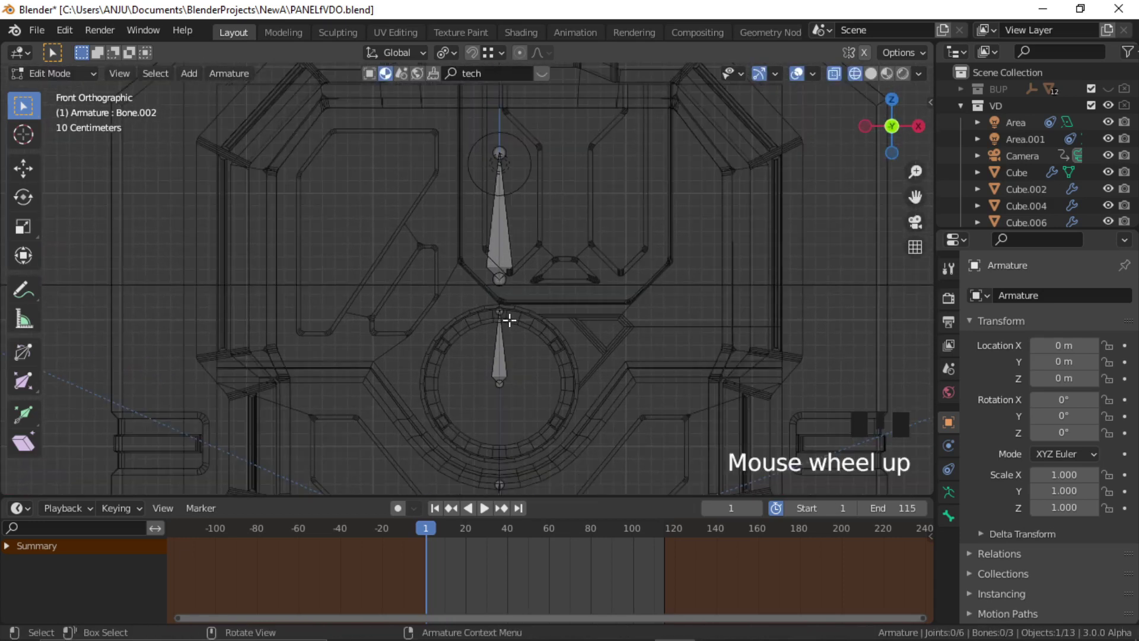
left_click(503, 373)
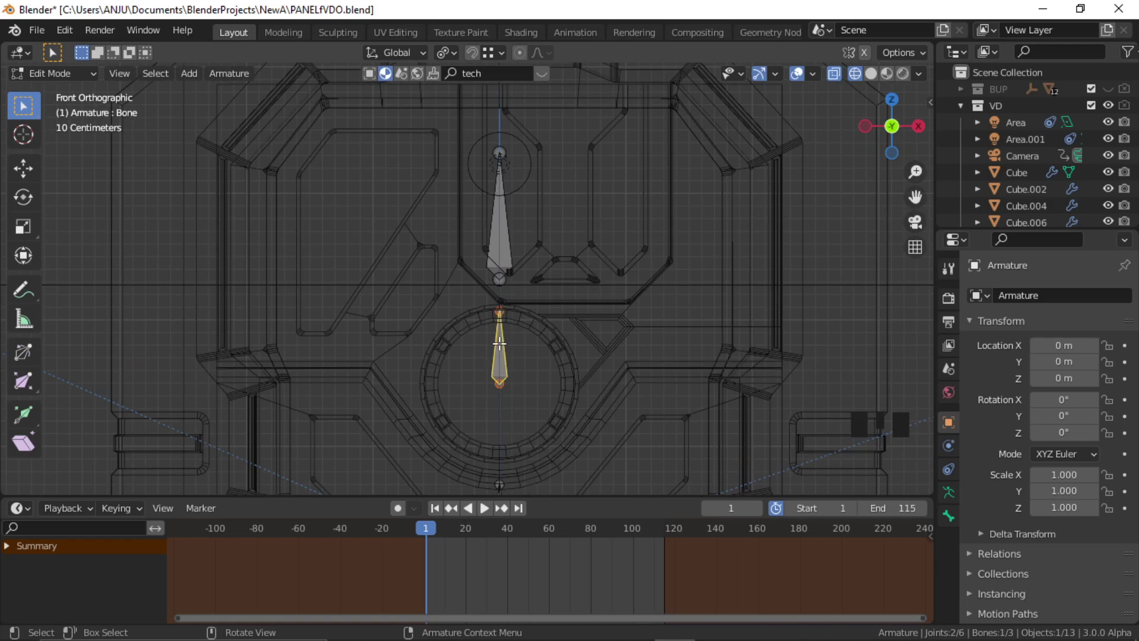
left_click(497, 246)
left_click(498, 322)
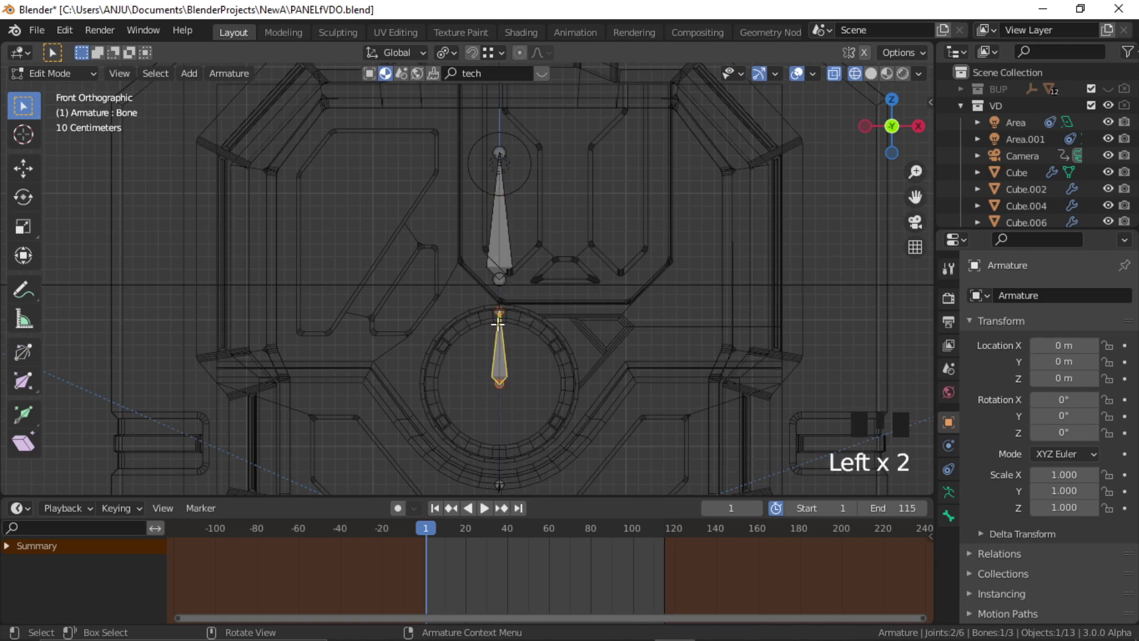
left_click(501, 253, "shift")
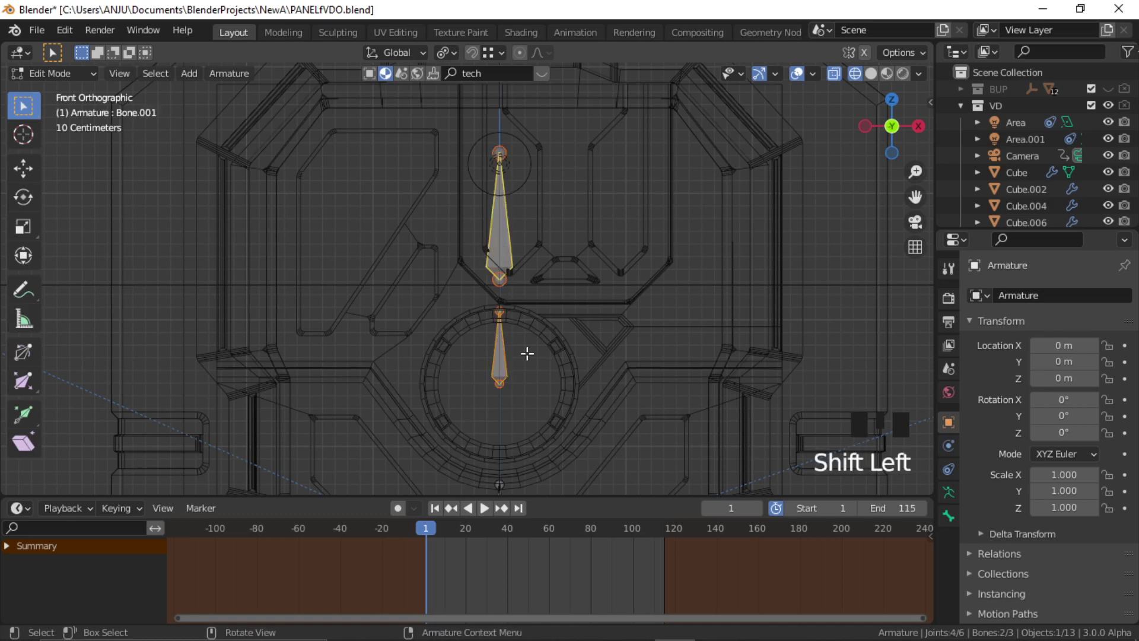
key("ctrl+p")
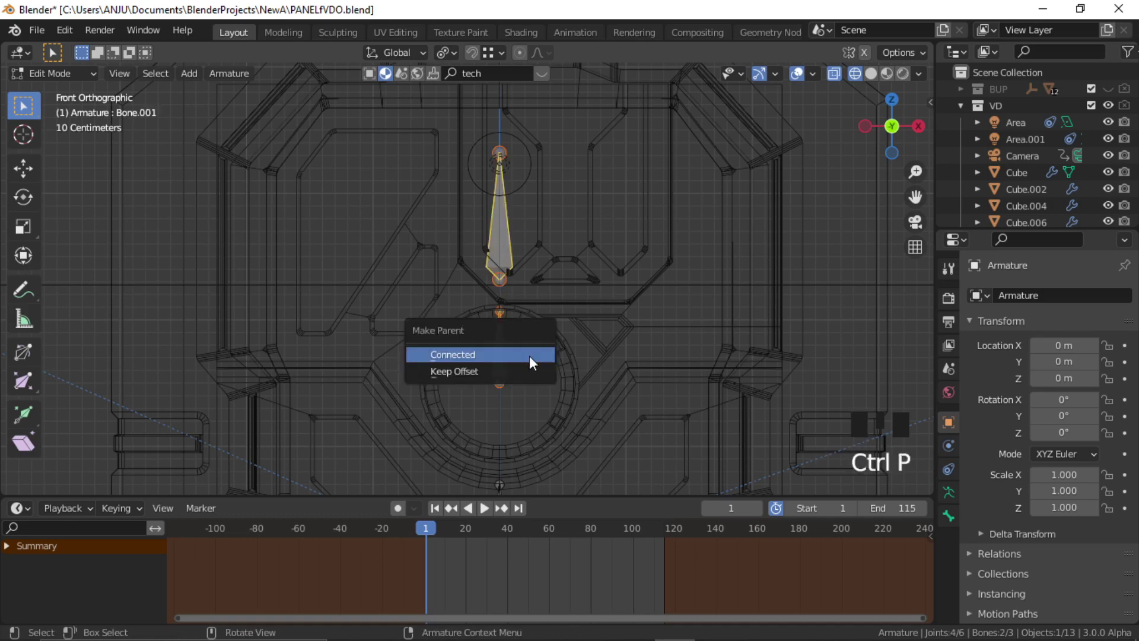
left_click(464, 372)
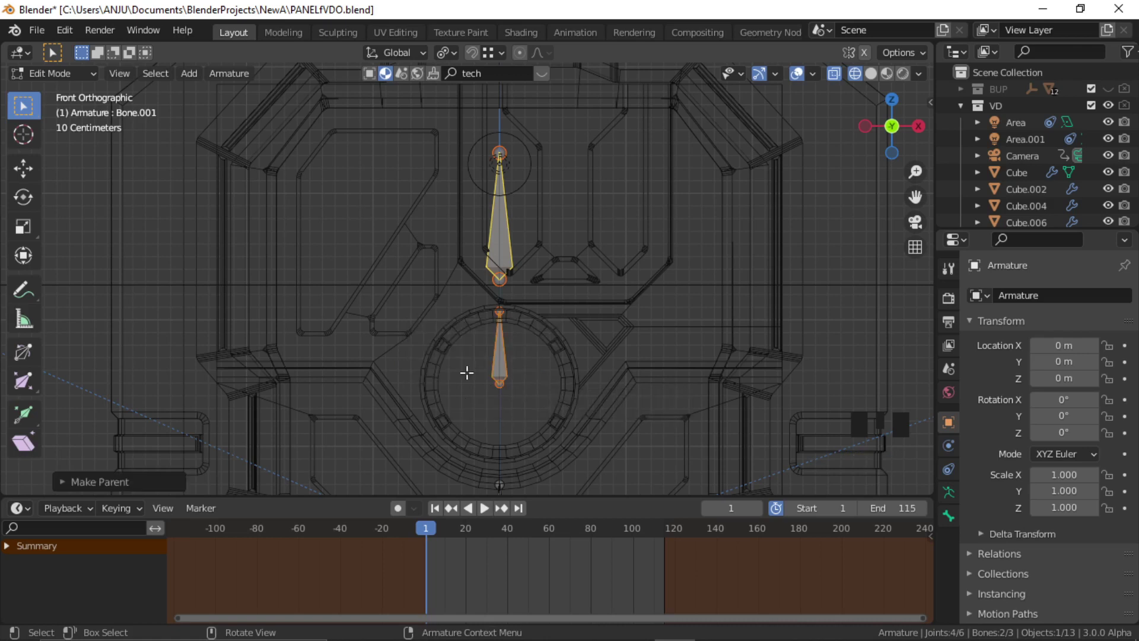
left_click(544, 318)
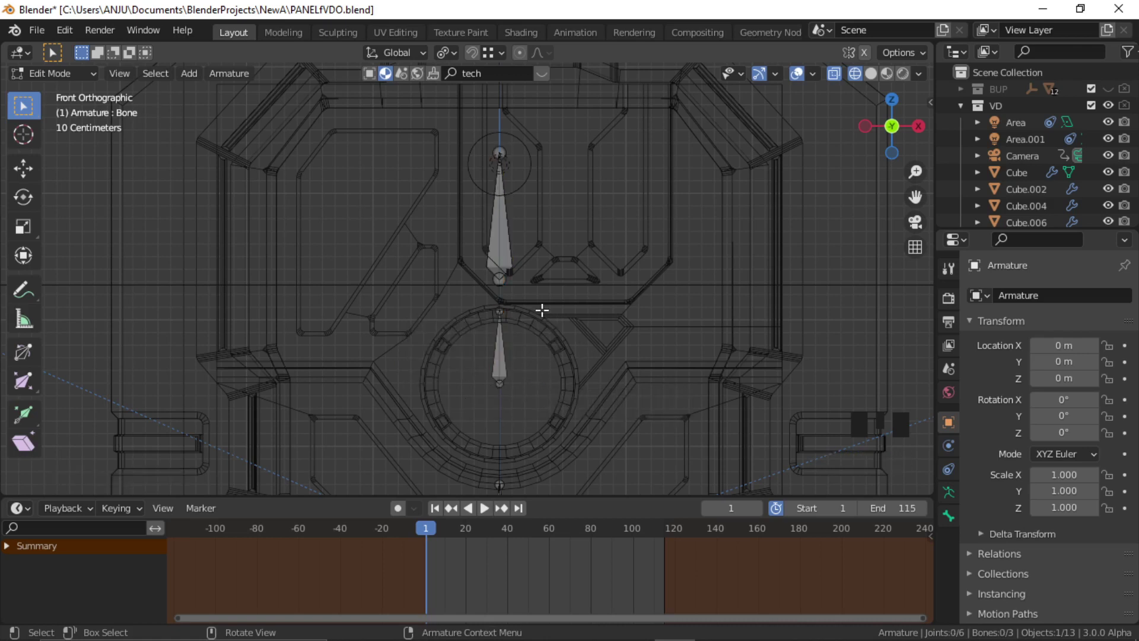
Step: Test-move the lock bone and the upper bone in Pose Mode to check the parenting, cancelling each move
left_click(74, 73)
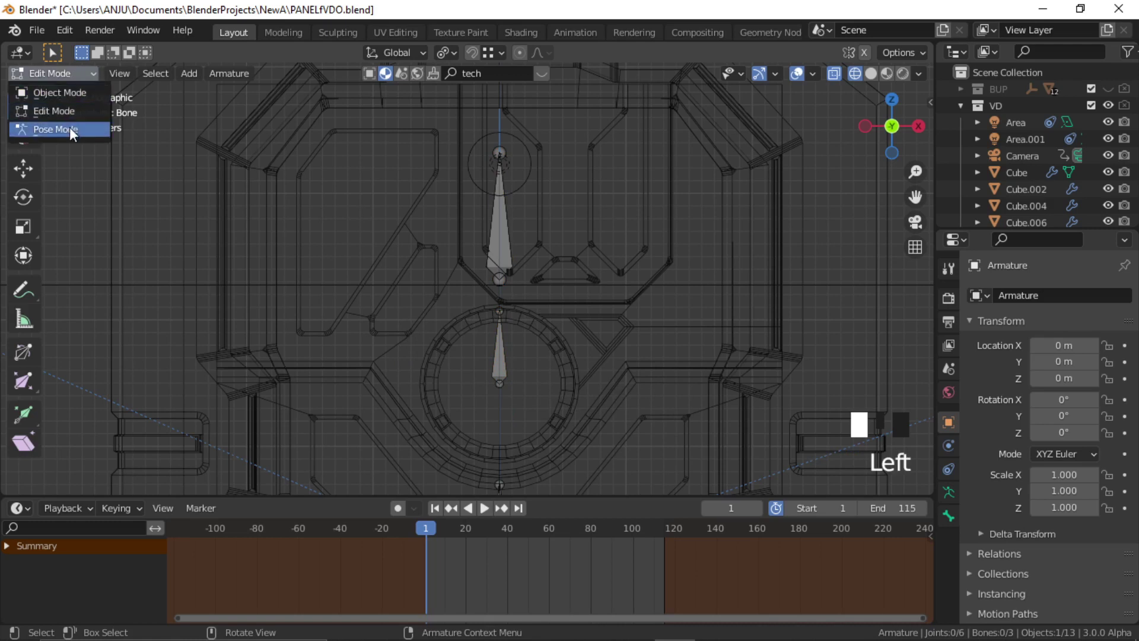
left_click(69, 127)
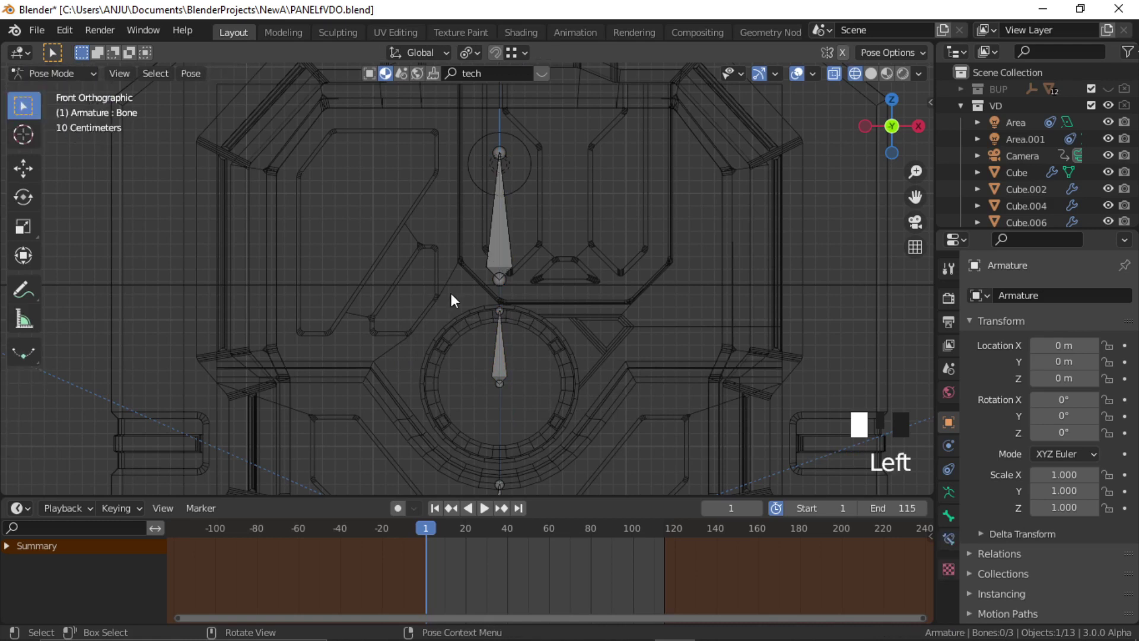
left_click(502, 370)
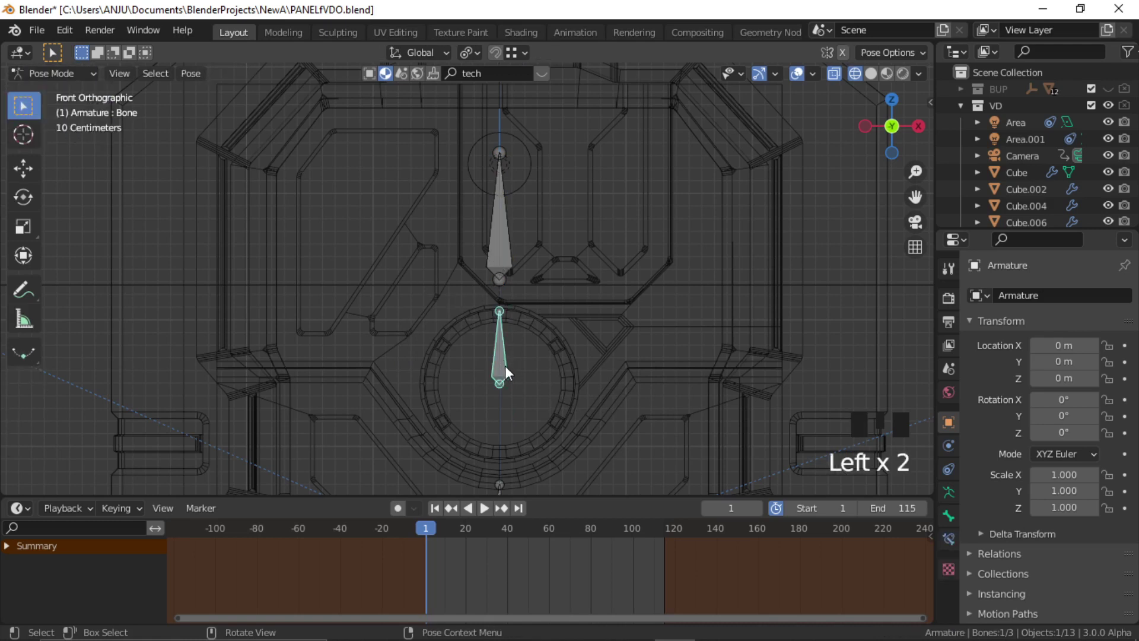
key("g")
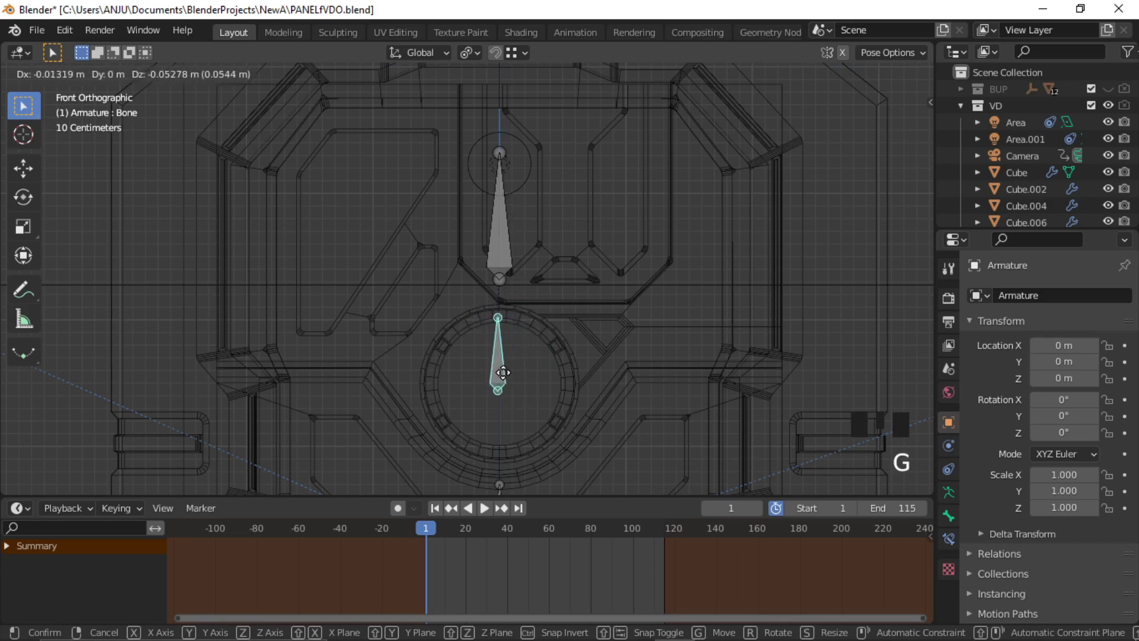
right_click(505, 368)
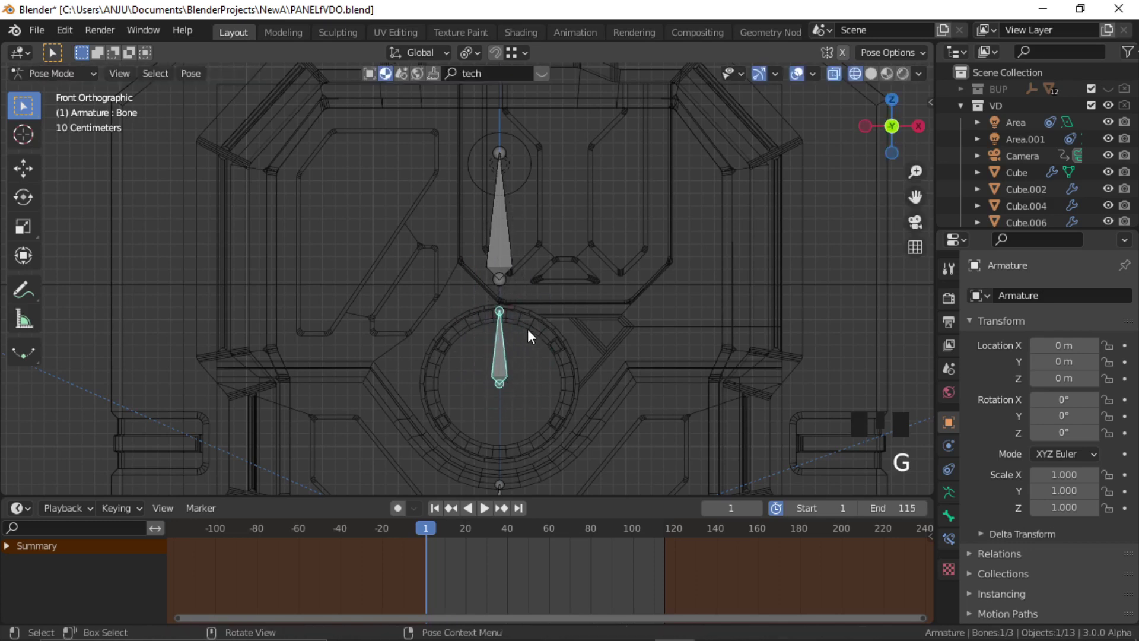
left_click(502, 254)
key("g")
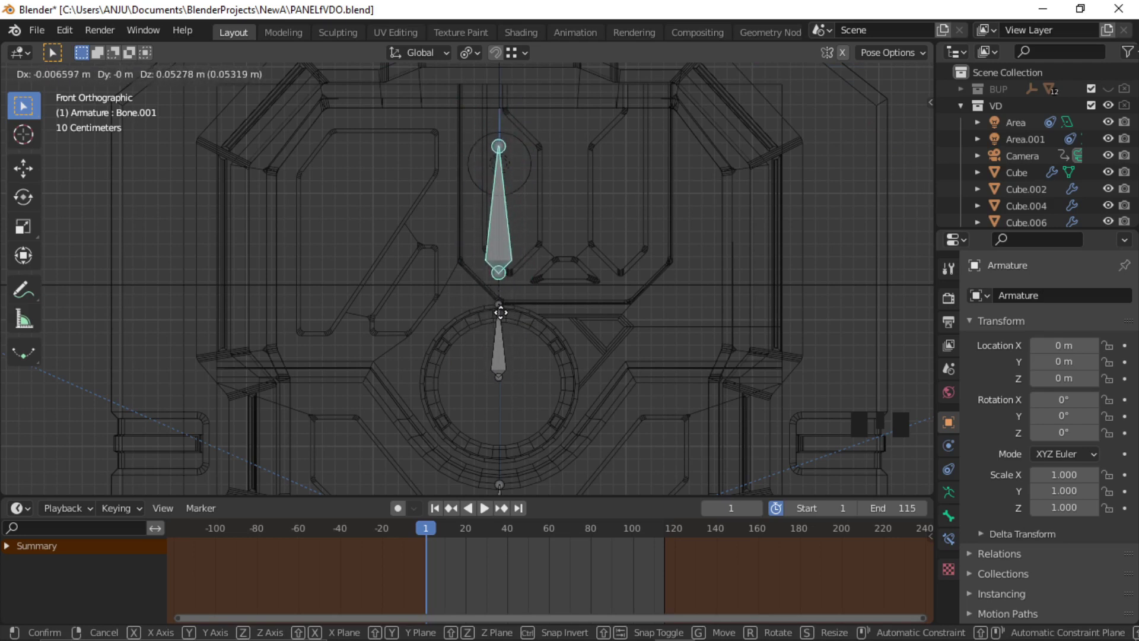
key("Escape")
left_click(511, 337)
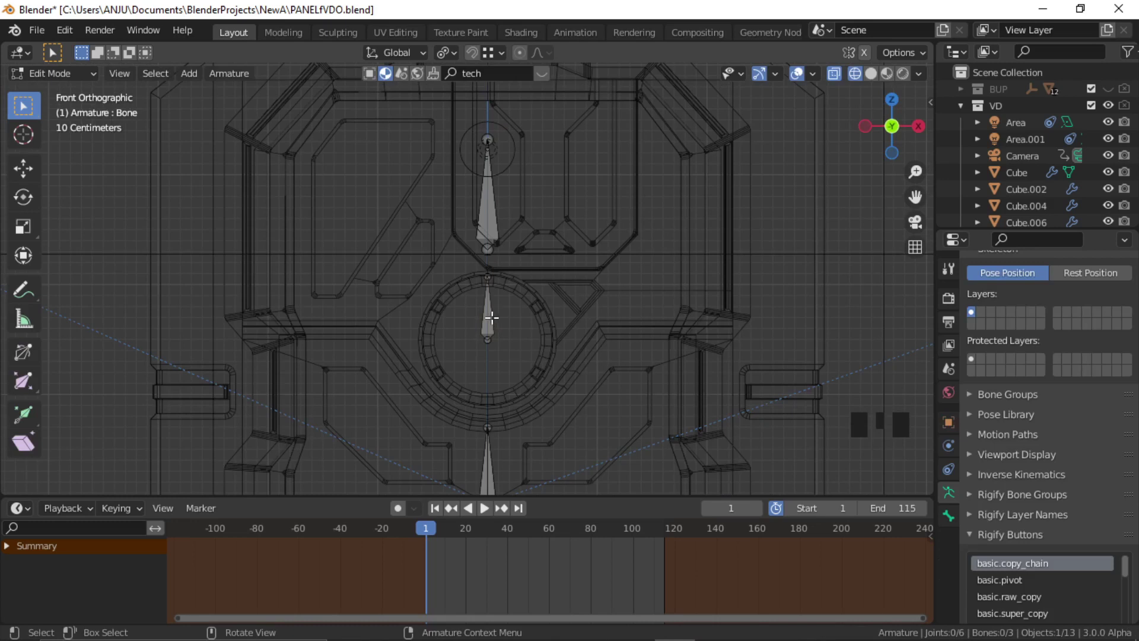
Step: Rename the round lock's bone to Rotate in Edit Mode
left_click(489, 317)
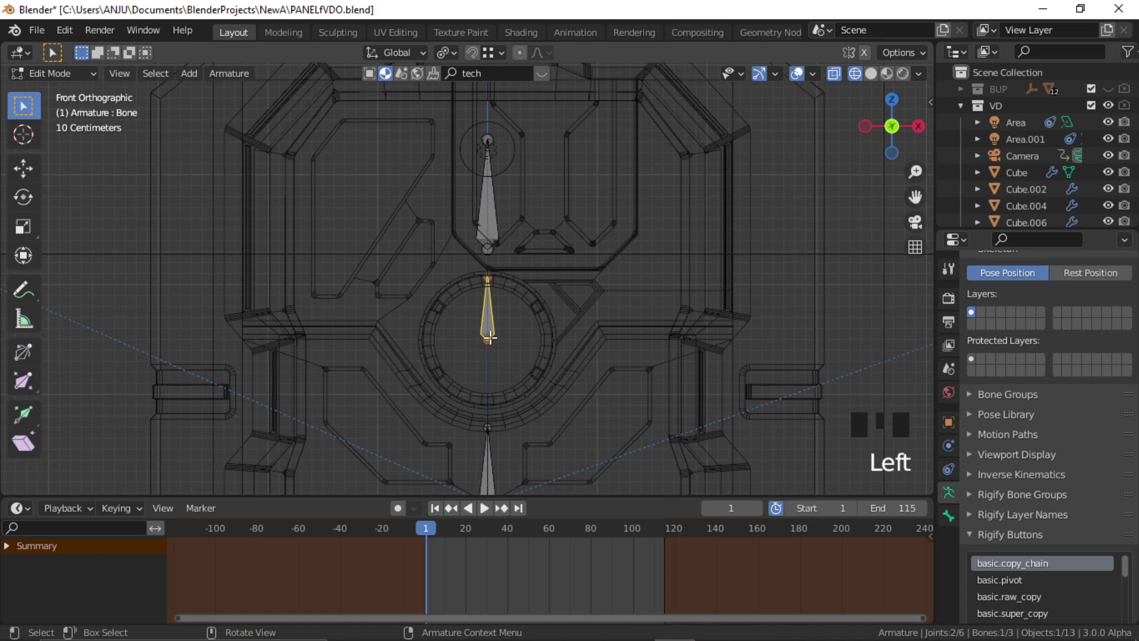
key("F2")
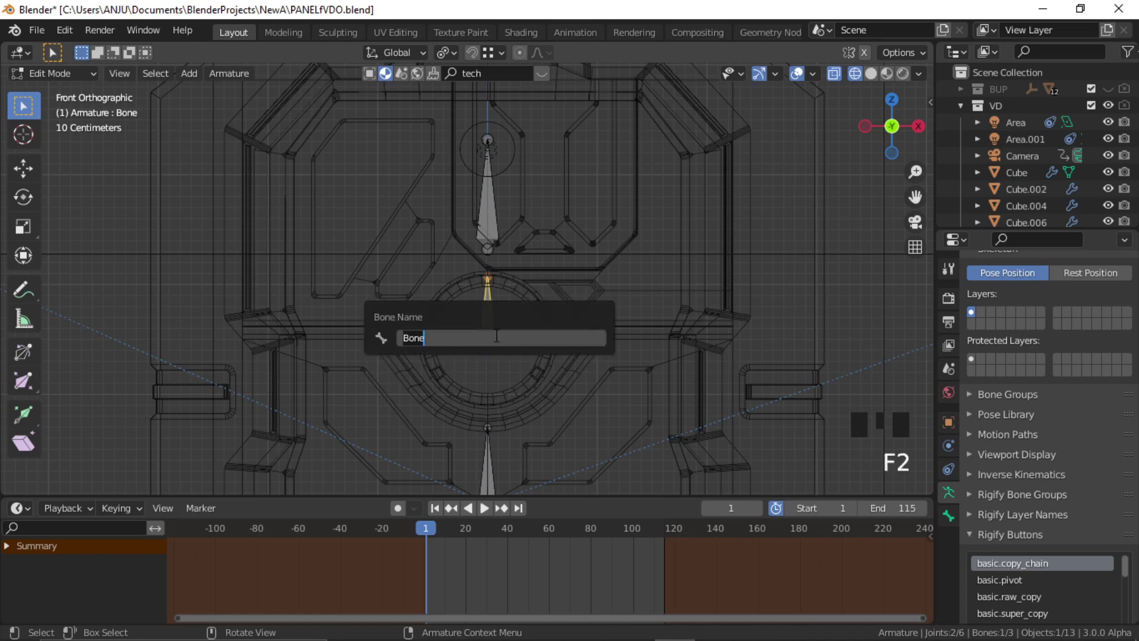
type("Rotate")
key("Return")
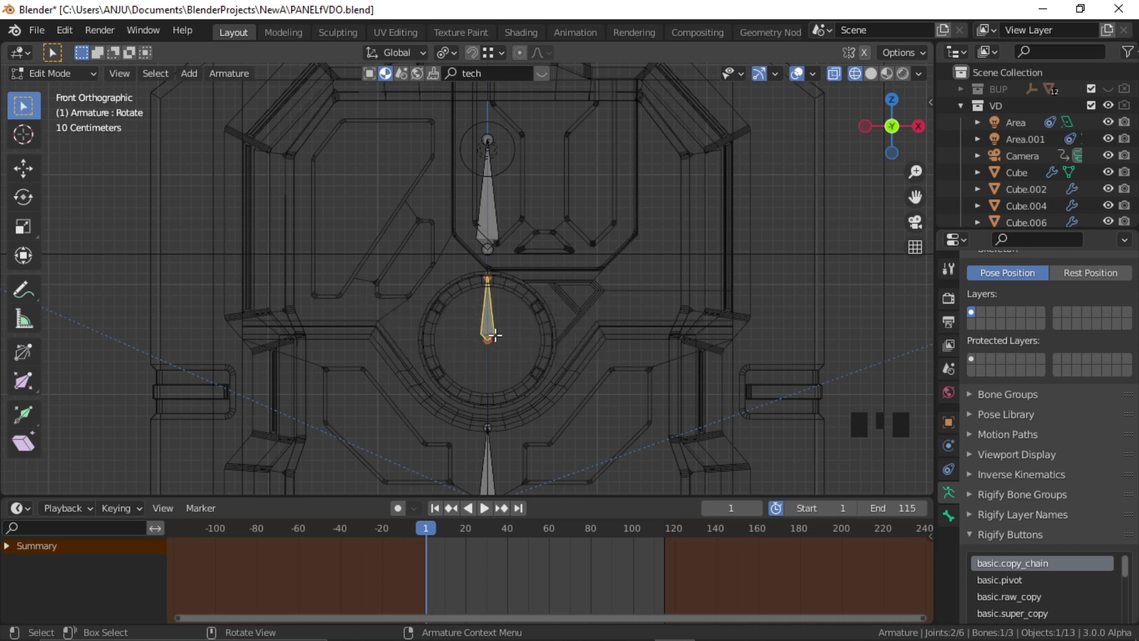
Step: Rename the upper door bone to Upper
left_click(492, 224)
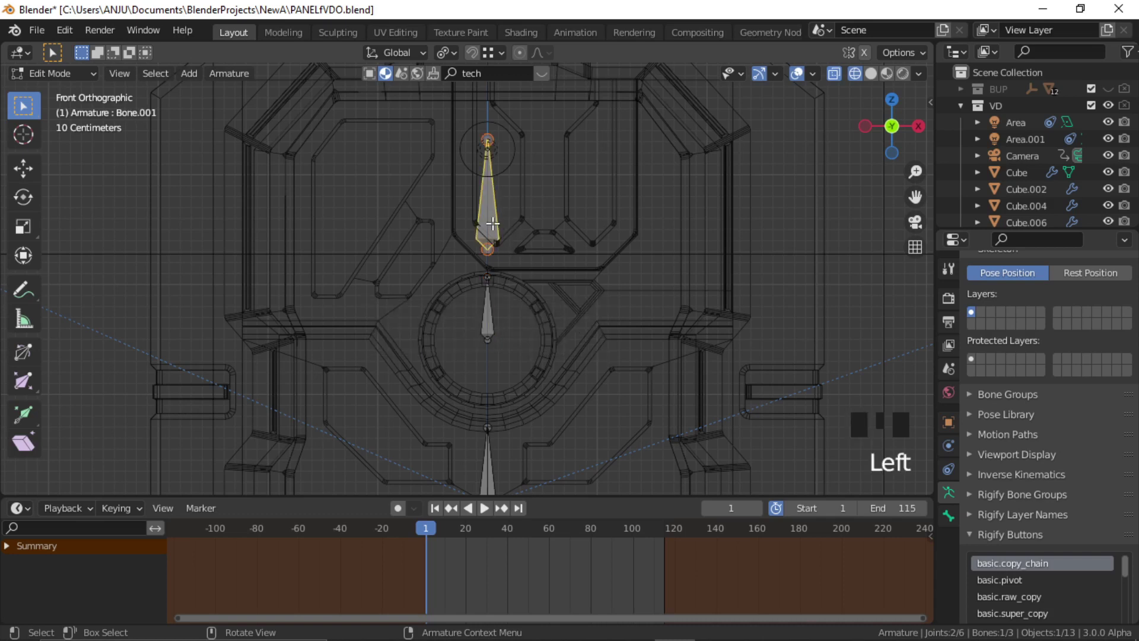
key("F2")
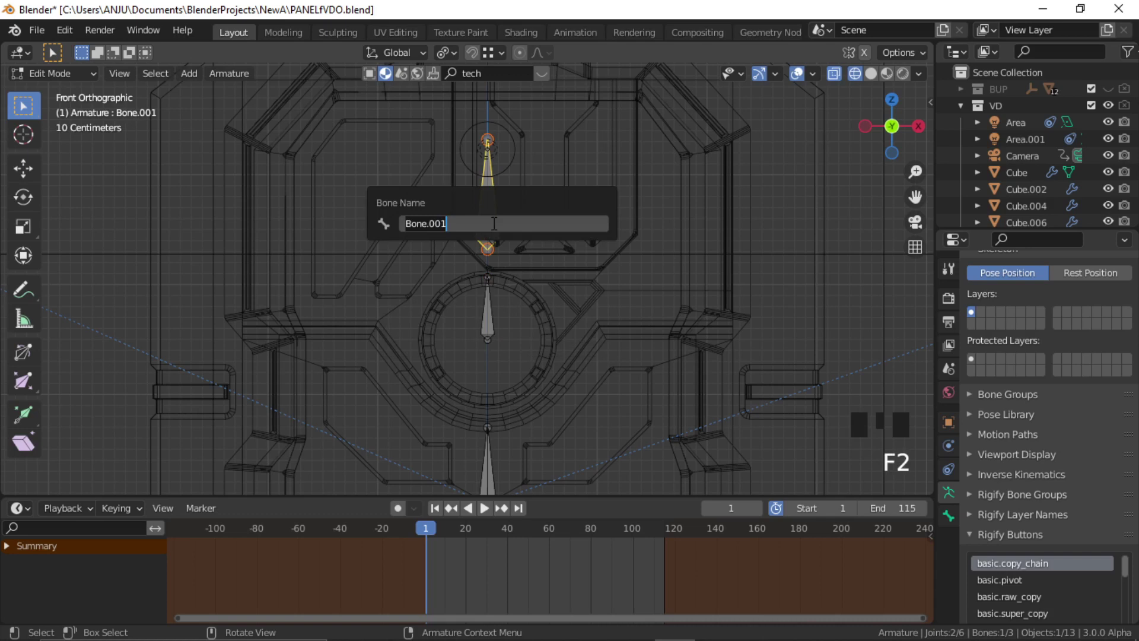
type("Upper")
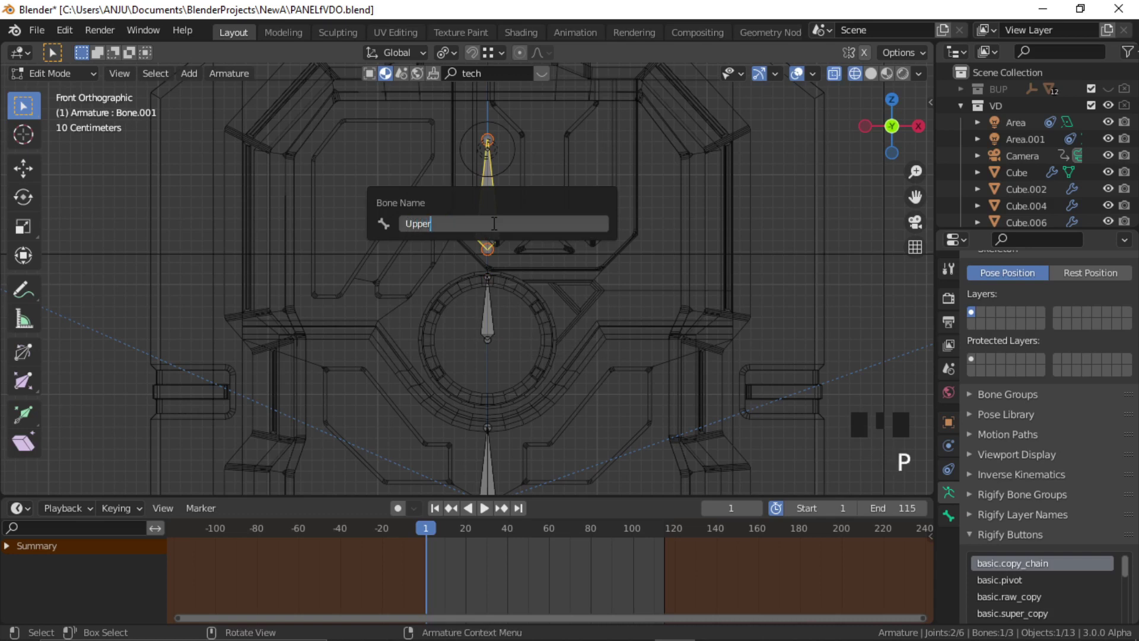
key("Return")
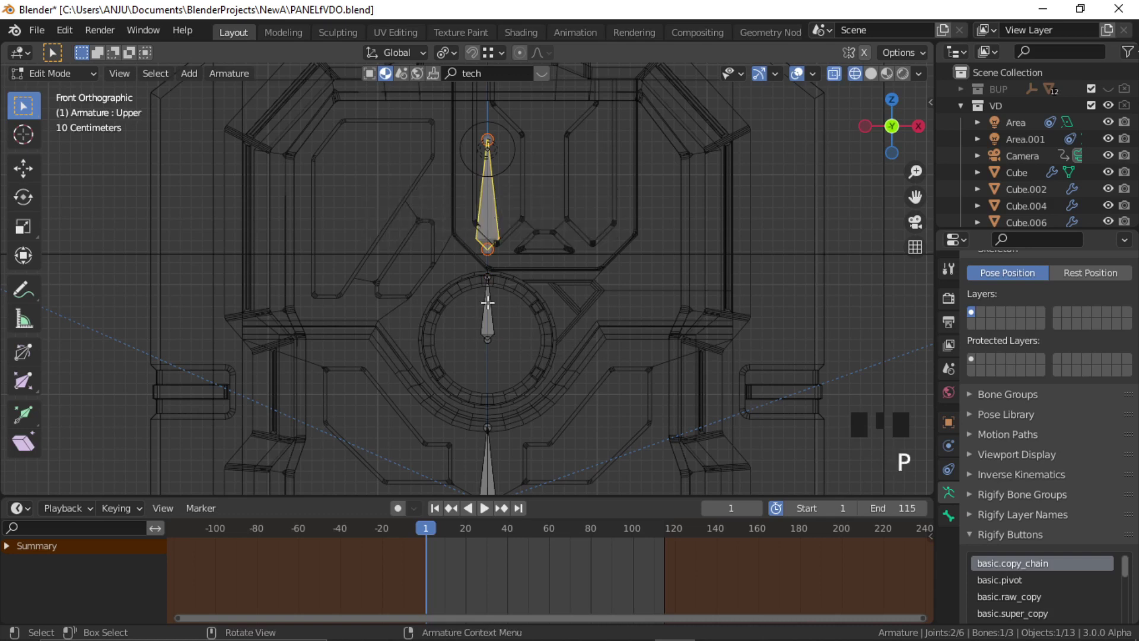
Step: Rename the bone at the door's base to Lower
left_click(490, 477)
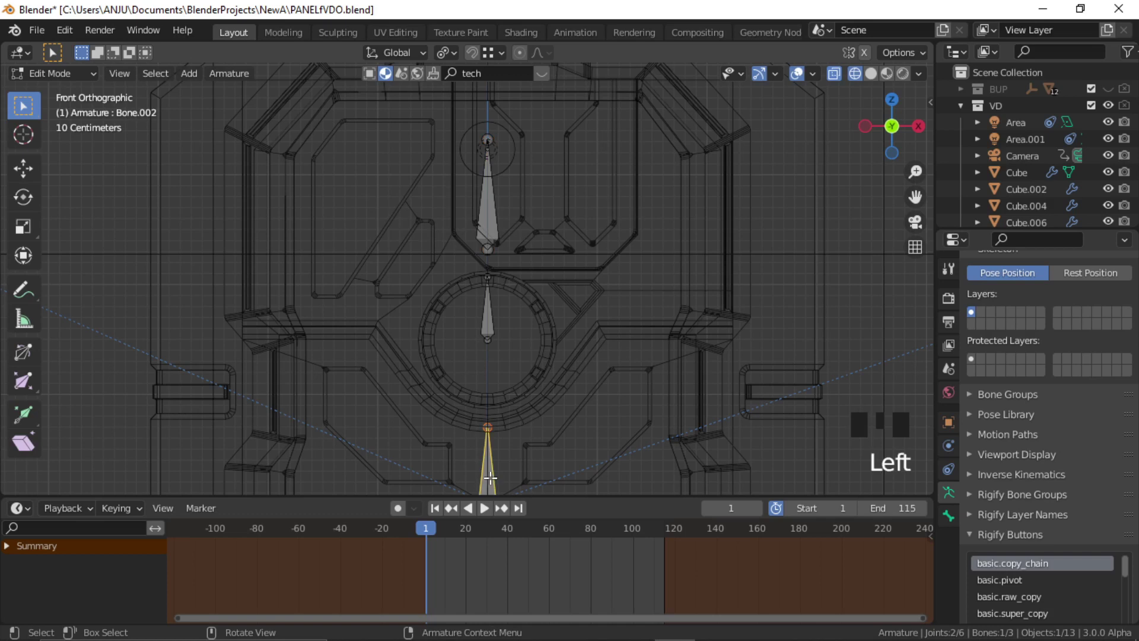
key("F2")
type("Lower")
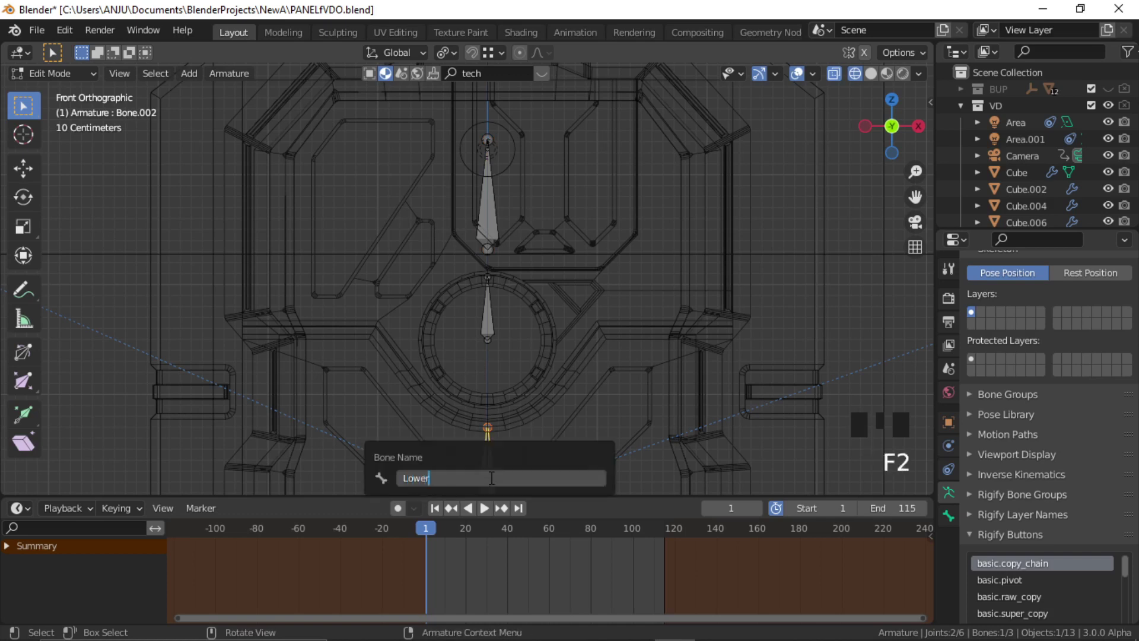
key("Return")
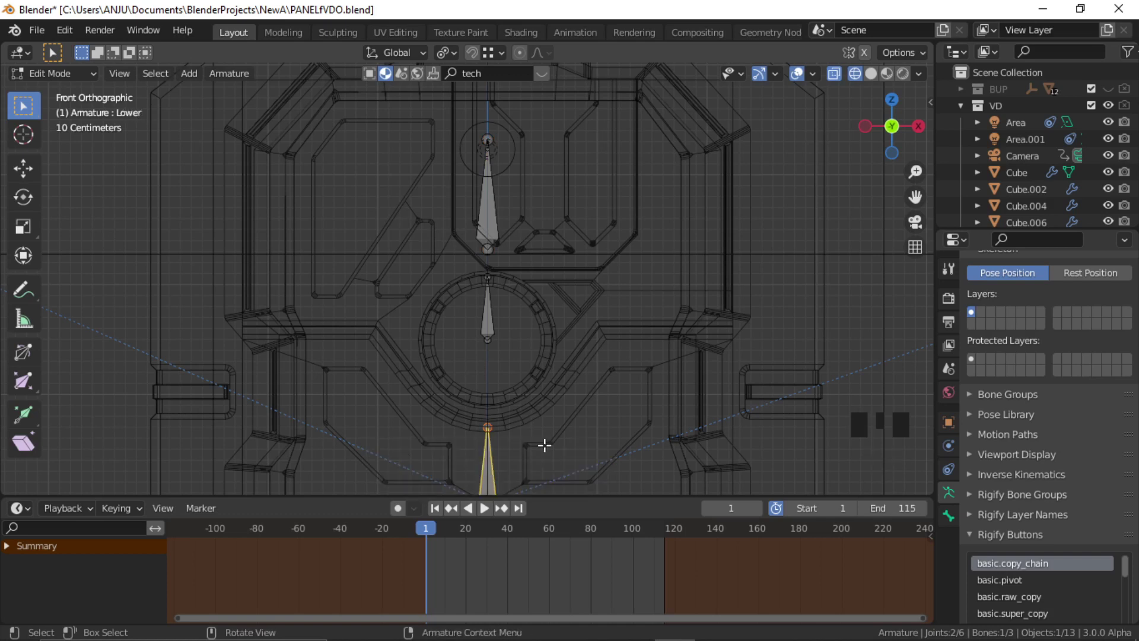
Step: Return to Object Mode and parent the upper door mesh to the armature using Armature Deform With Empty Groups
left_click(822, 339)
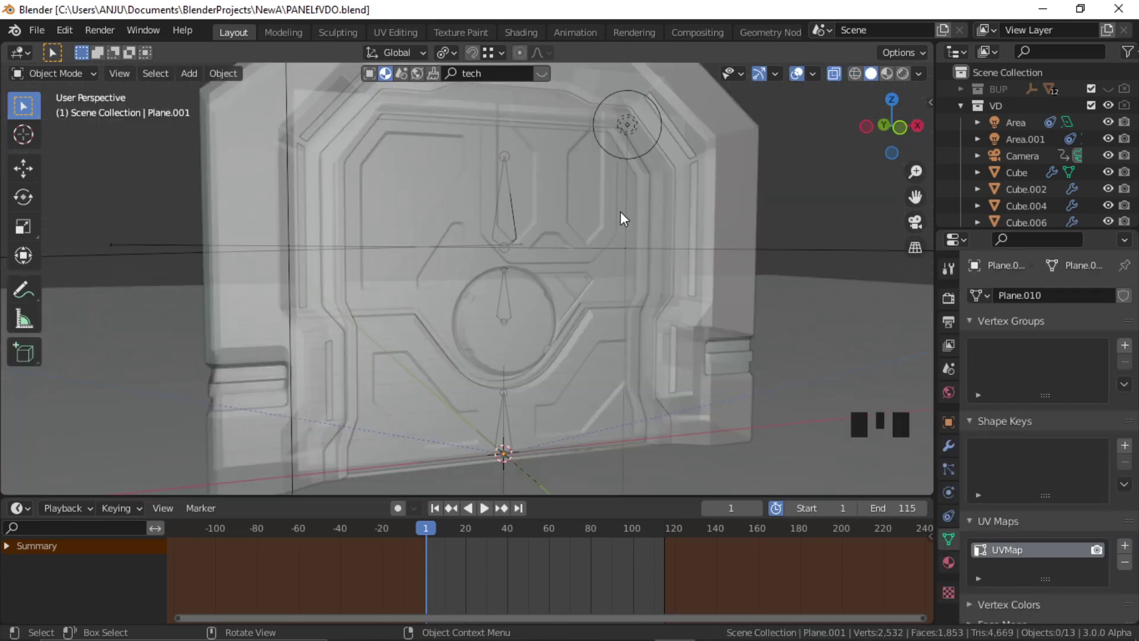
middle_click_drag(603, 236, 569, 236)
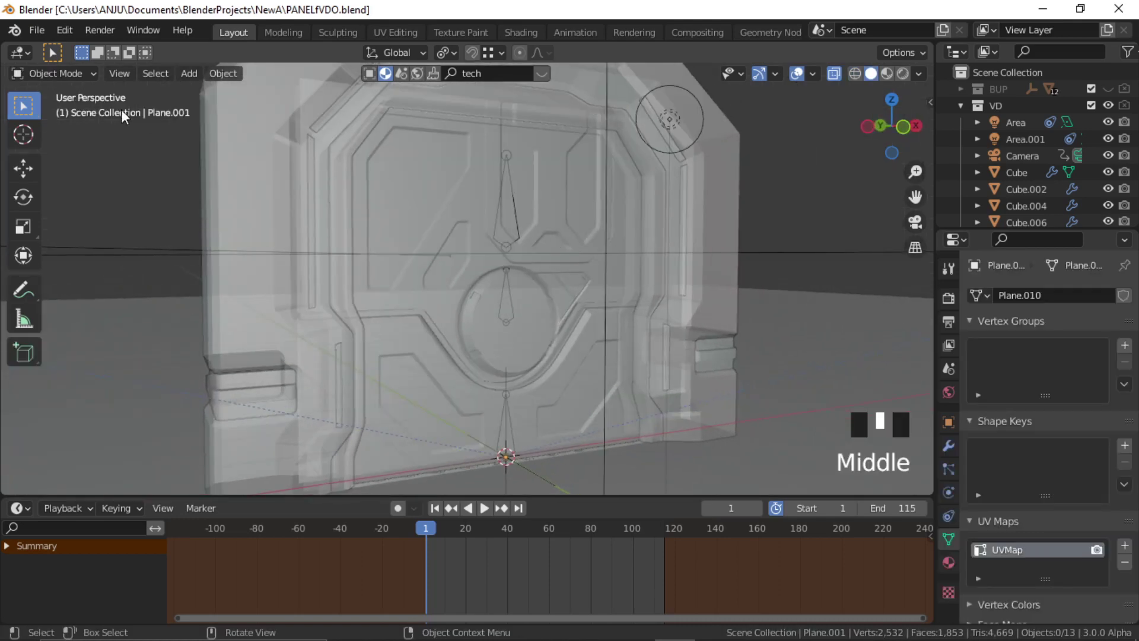
left_click(555, 227)
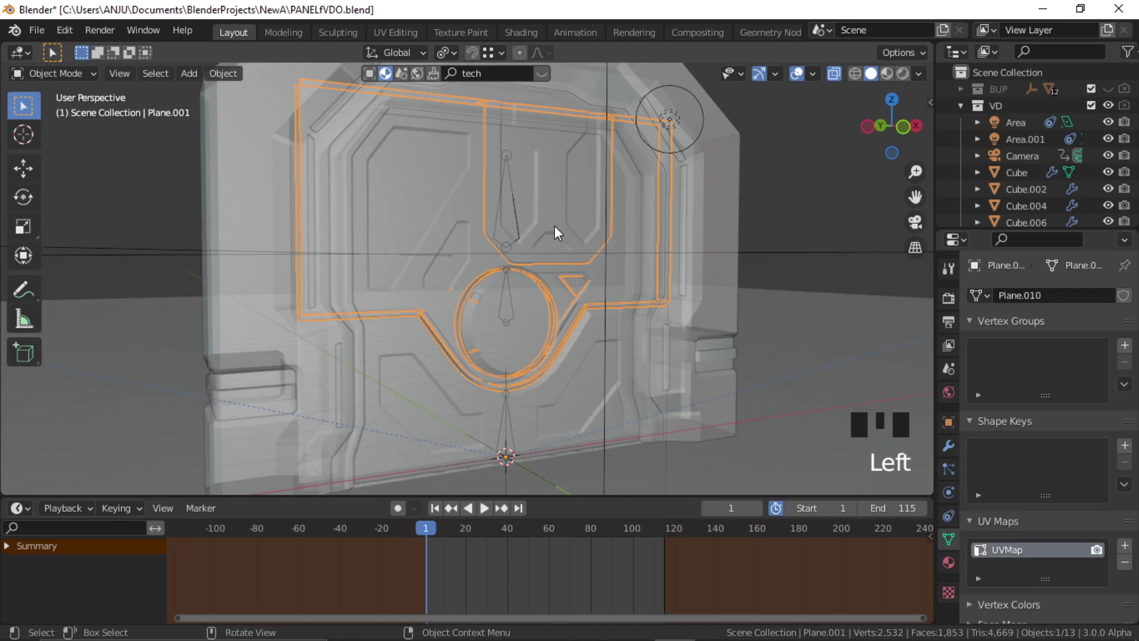
left_click(515, 233, "shift")
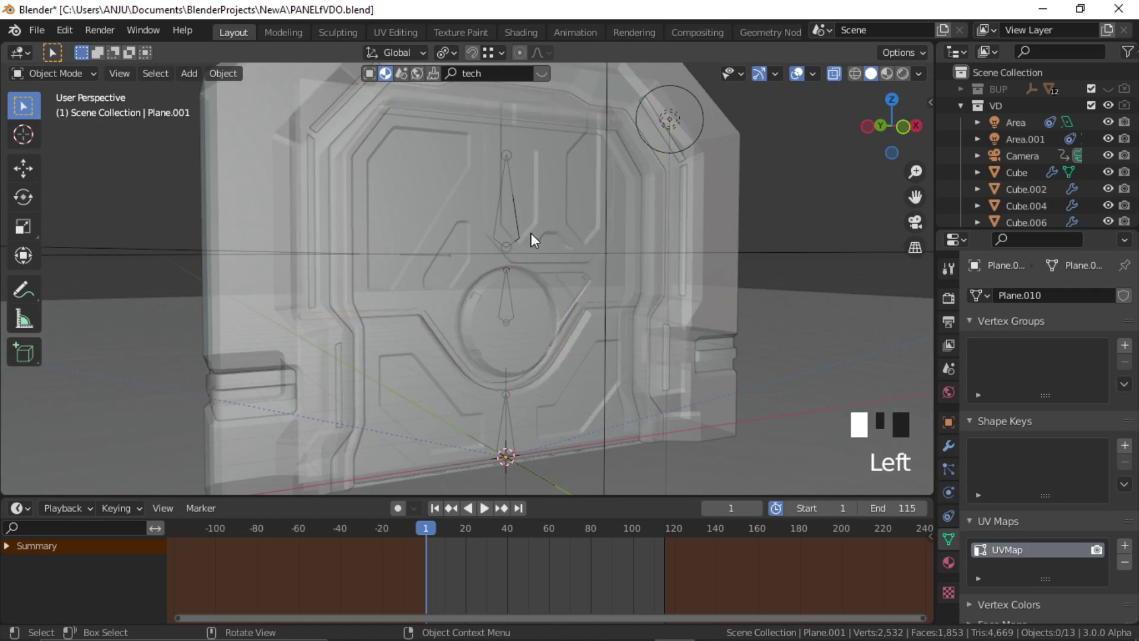
left_click(518, 233, "shift")
left_click(518, 235, "shift")
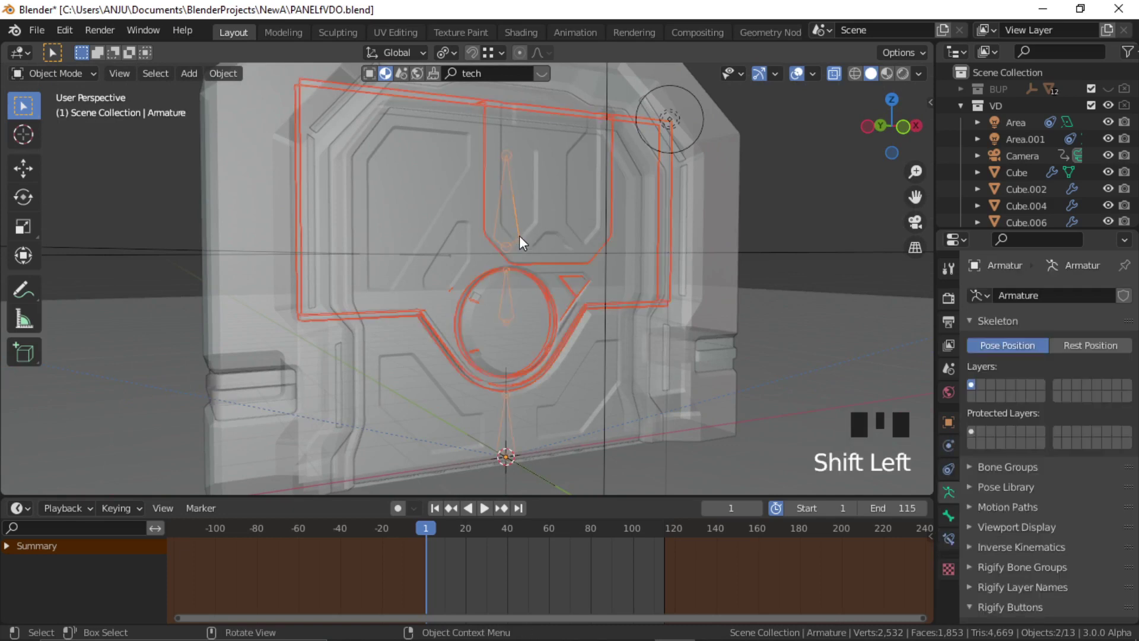
key("ctrl+p")
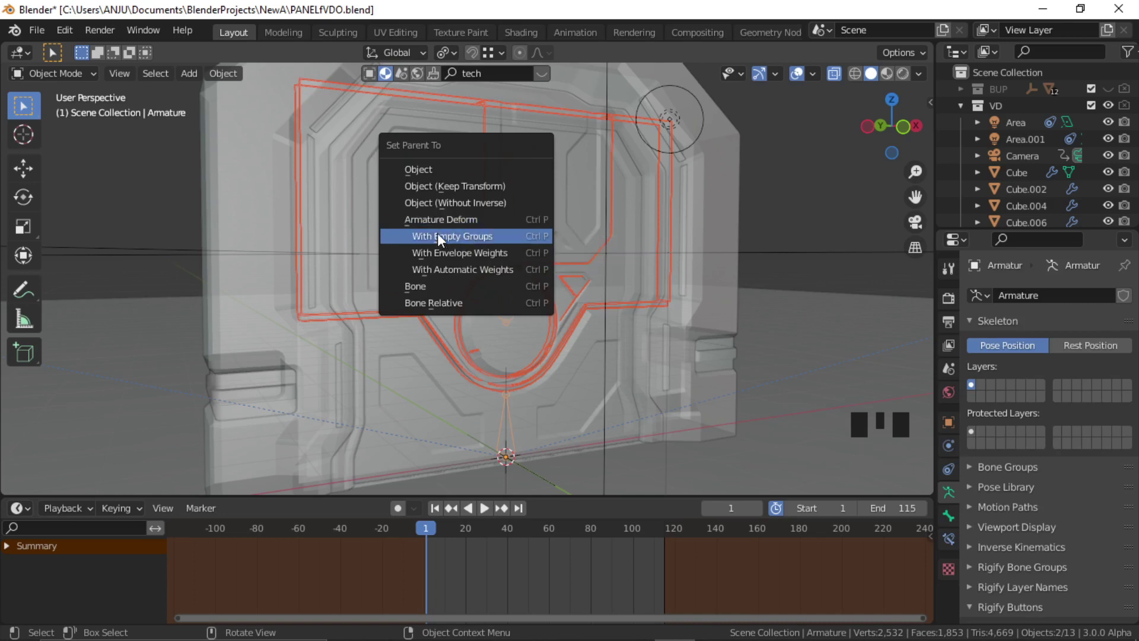
left_click(486, 236)
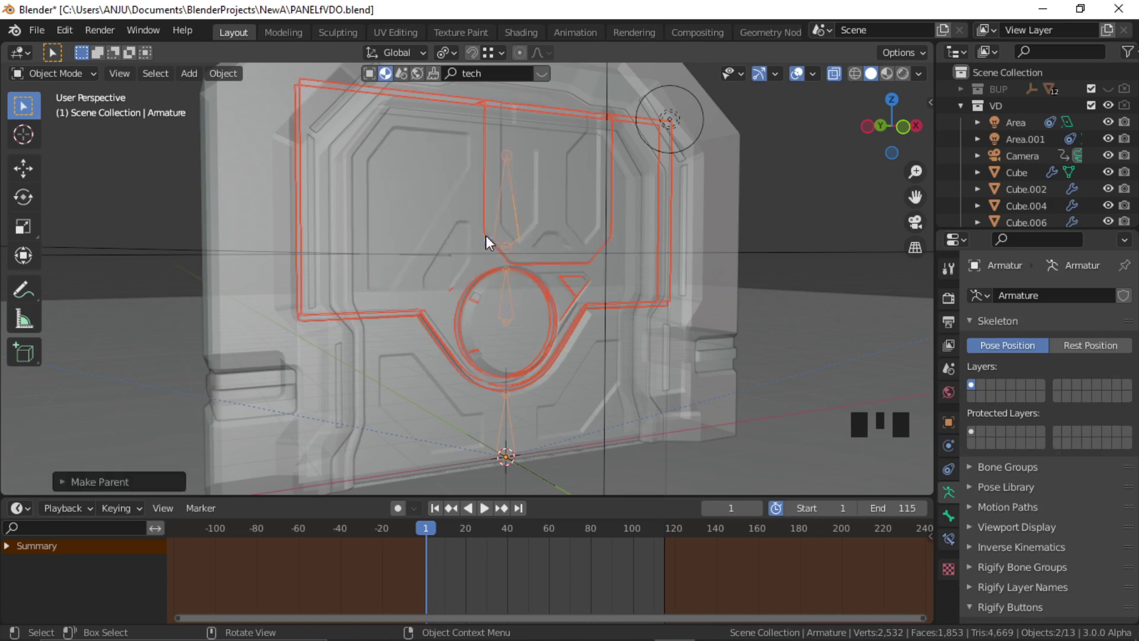
left_click(794, 188)
Step: Parent the lower door panel to the armature using Armature Deform With Empty Groups
middle_click_drag(524, 248, 513, 247)
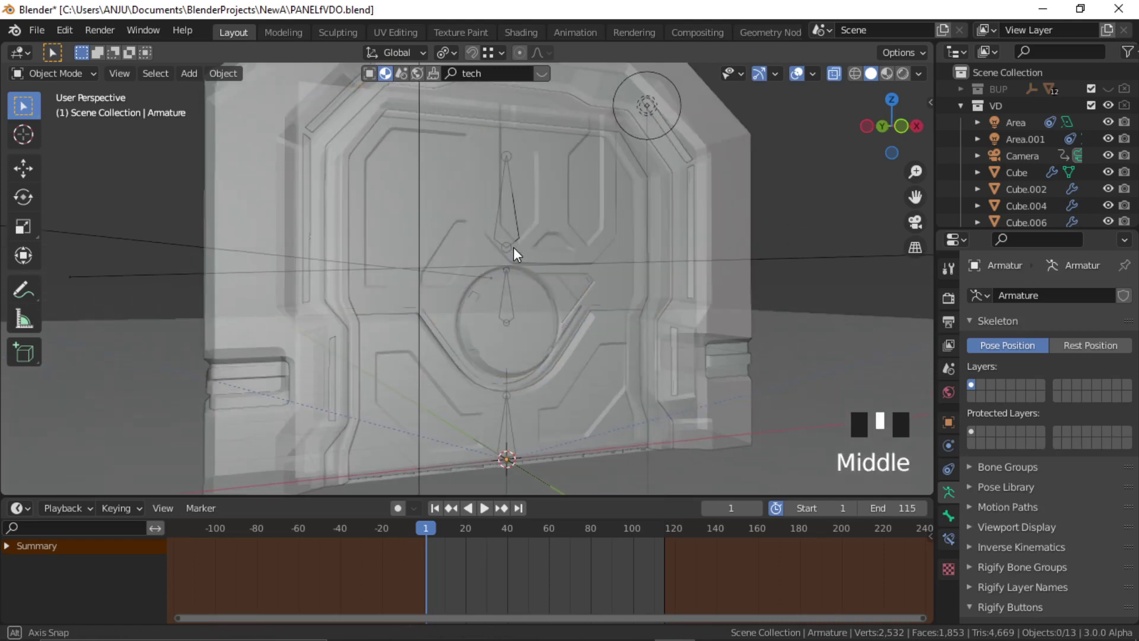
middle_click_drag(596, 337, 587, 326)
left_click(589, 339)
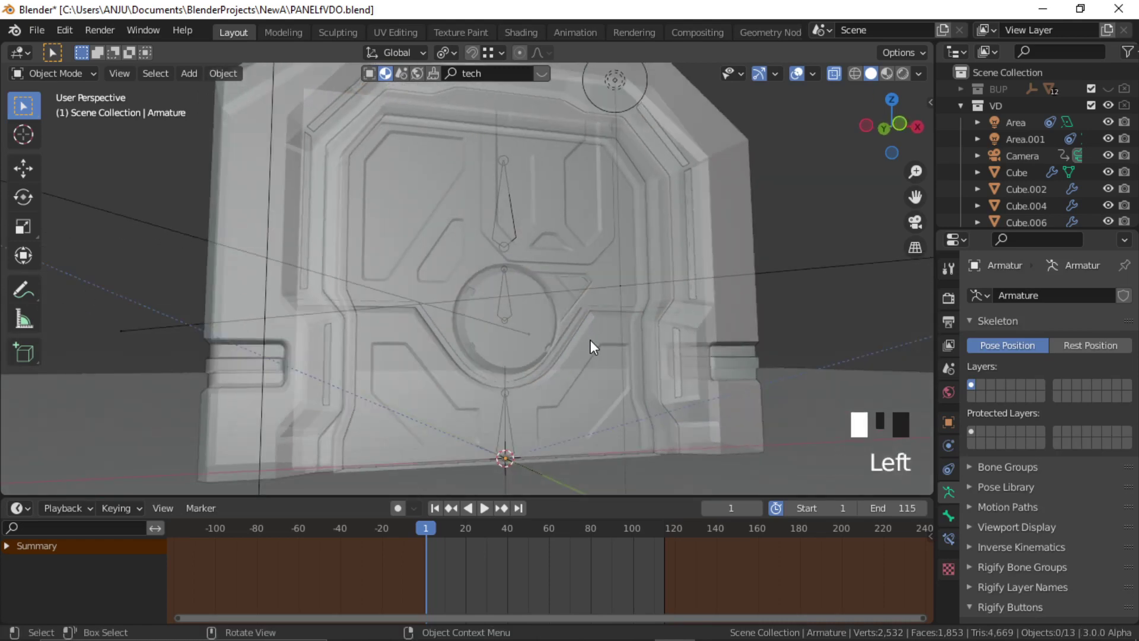
left_click(508, 421, "shift")
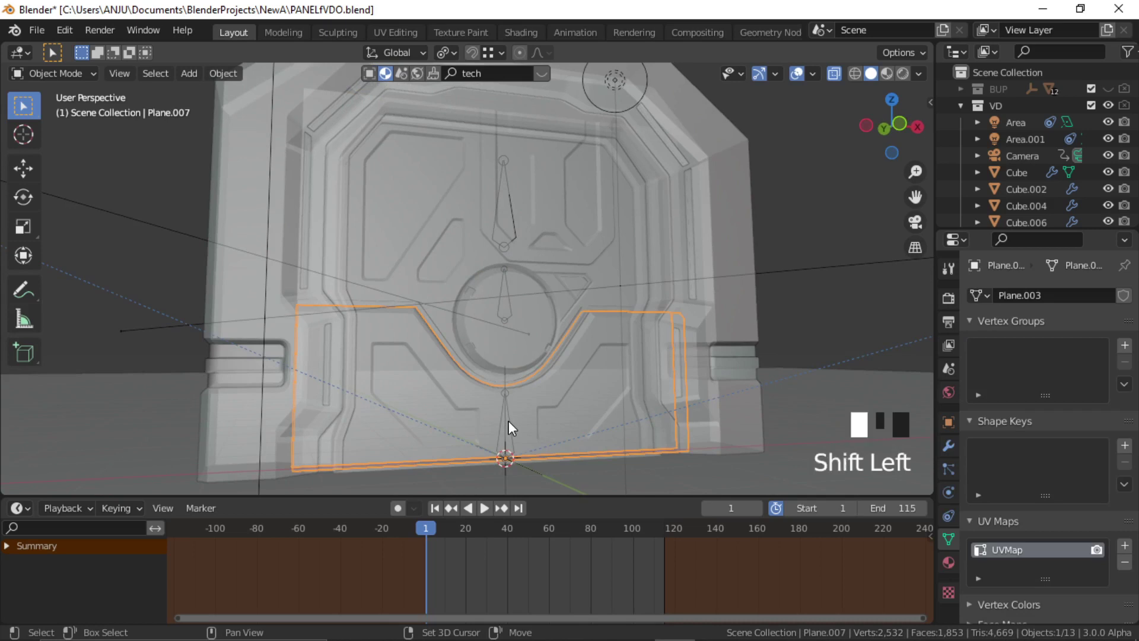
middle_click_drag(510, 407, 560, 354)
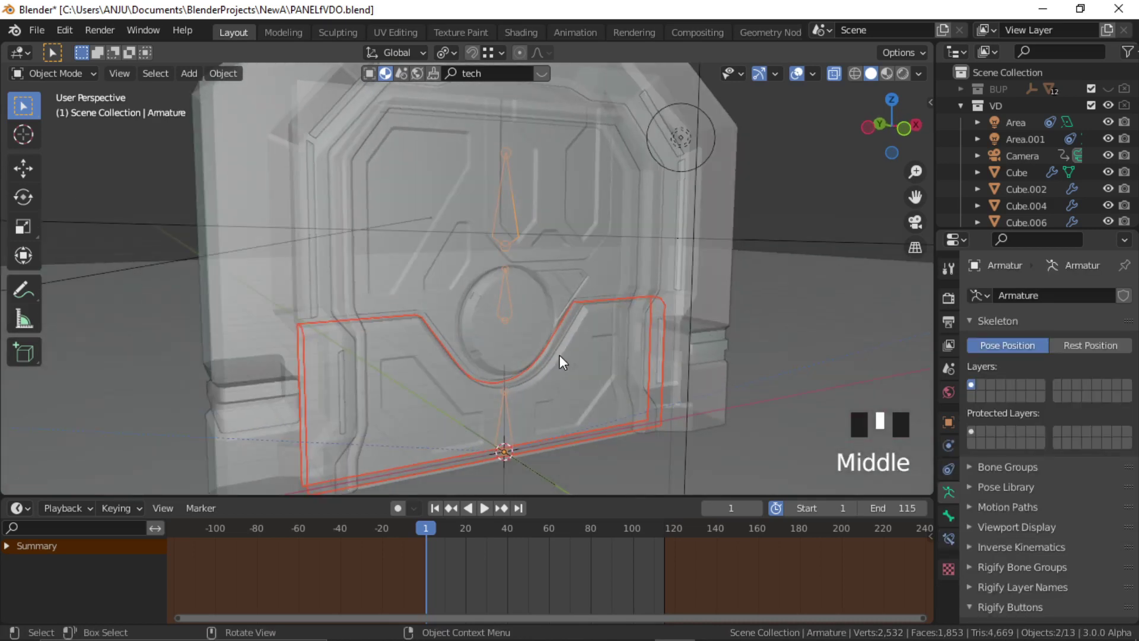
key("ctrl+p")
left_click(560, 354)
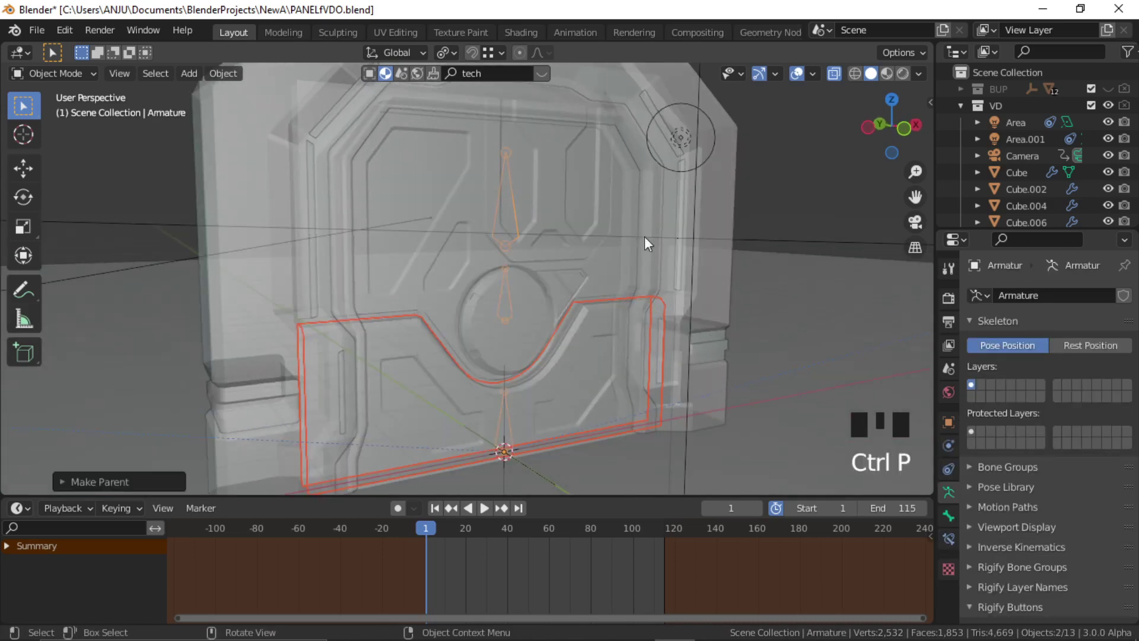
left_click(778, 198)
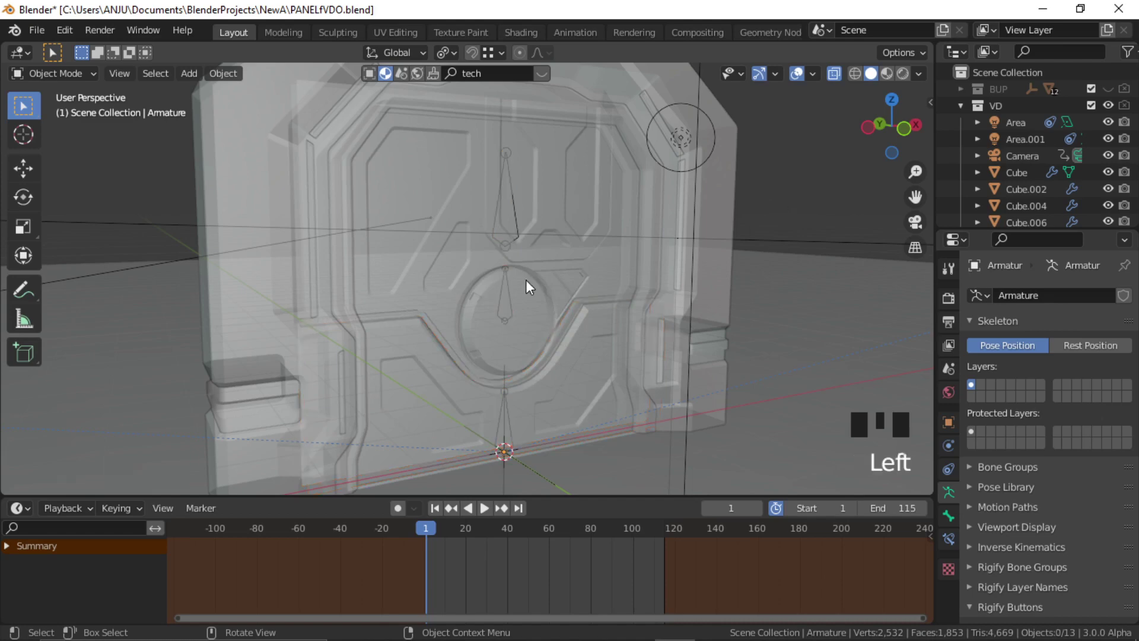
Step: Show the door in Material Preview shading to view its separate parts with their materials
middle_click_drag(526, 280, 524, 314)
middle_click_drag(597, 285, 547, 309, "shift")
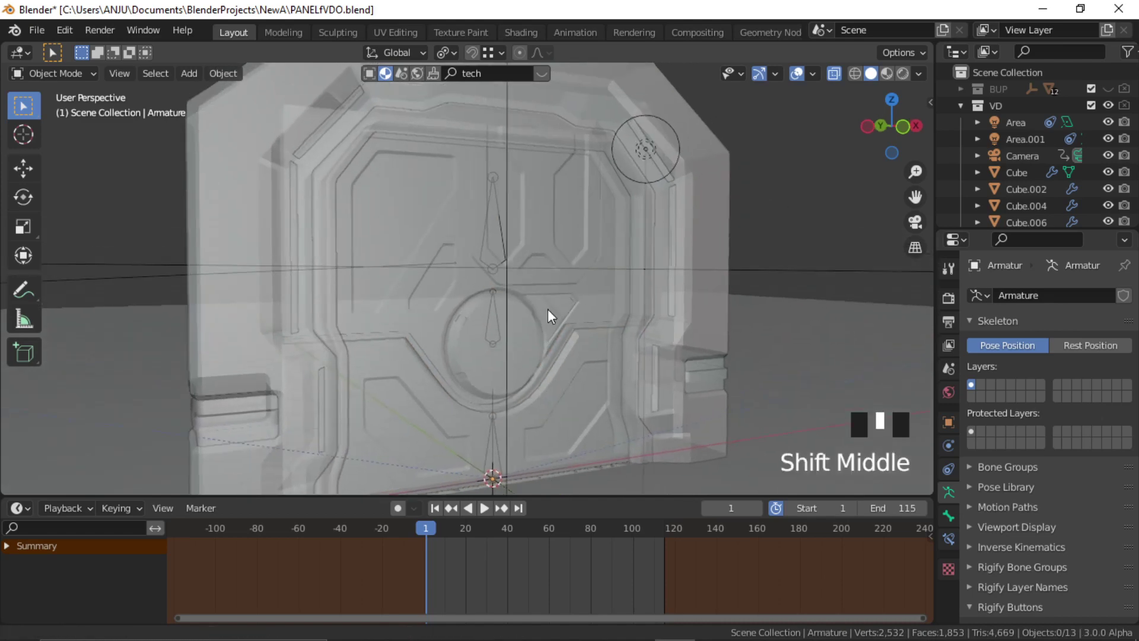
left_click(886, 73)
left_click(733, 243)
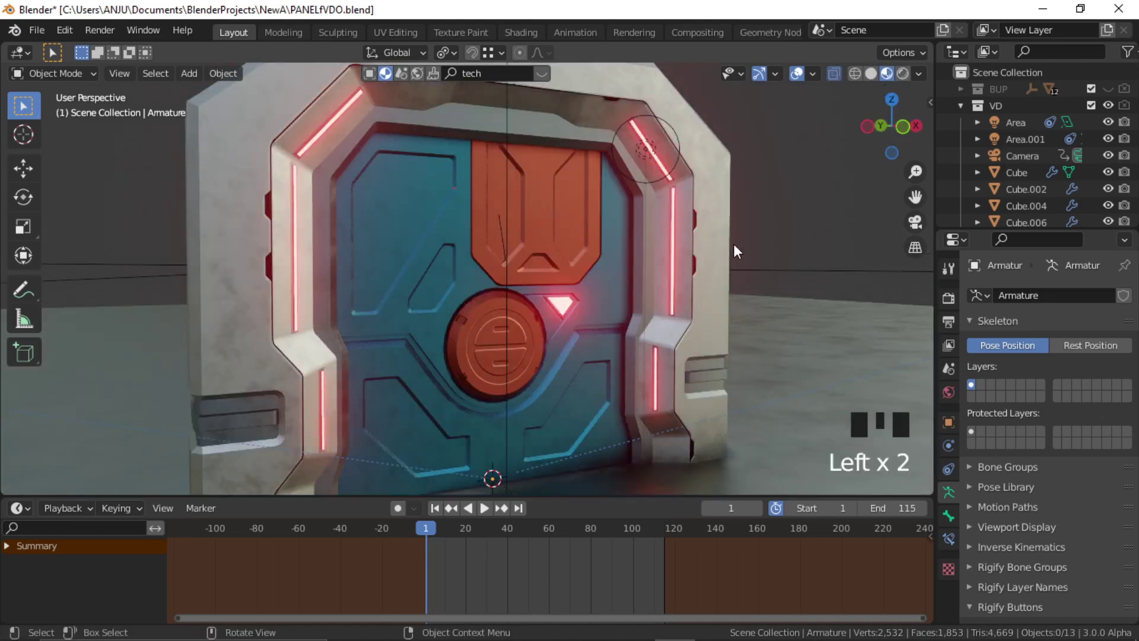
Step: Review the upper door mesh's vertex groups and remove its Lower group
left_click(539, 228)
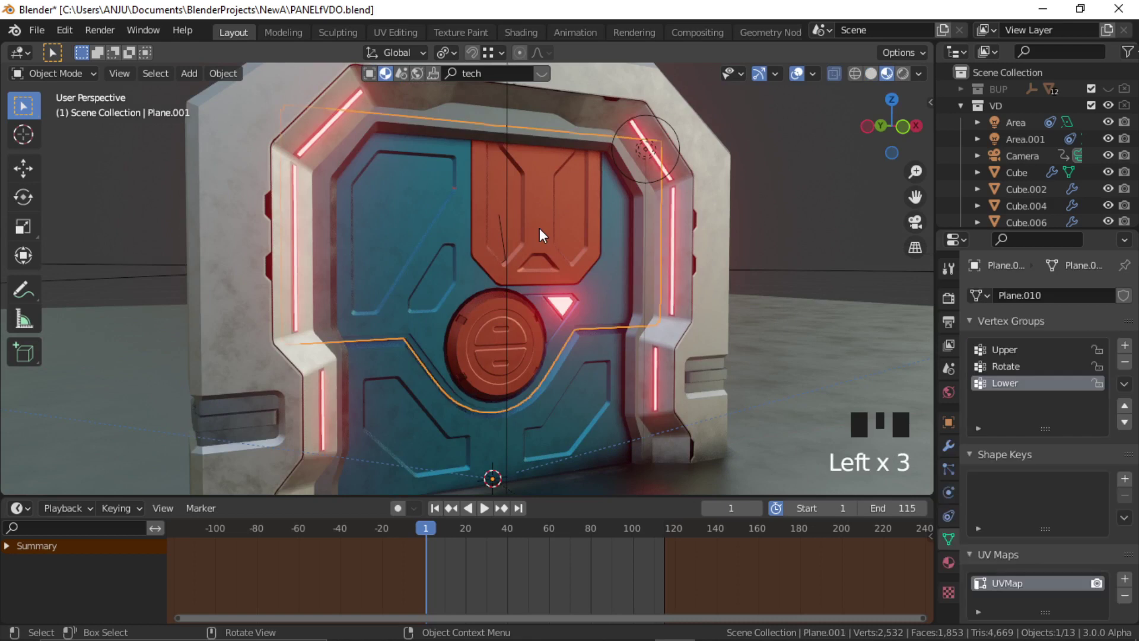
left_click(1009, 364)
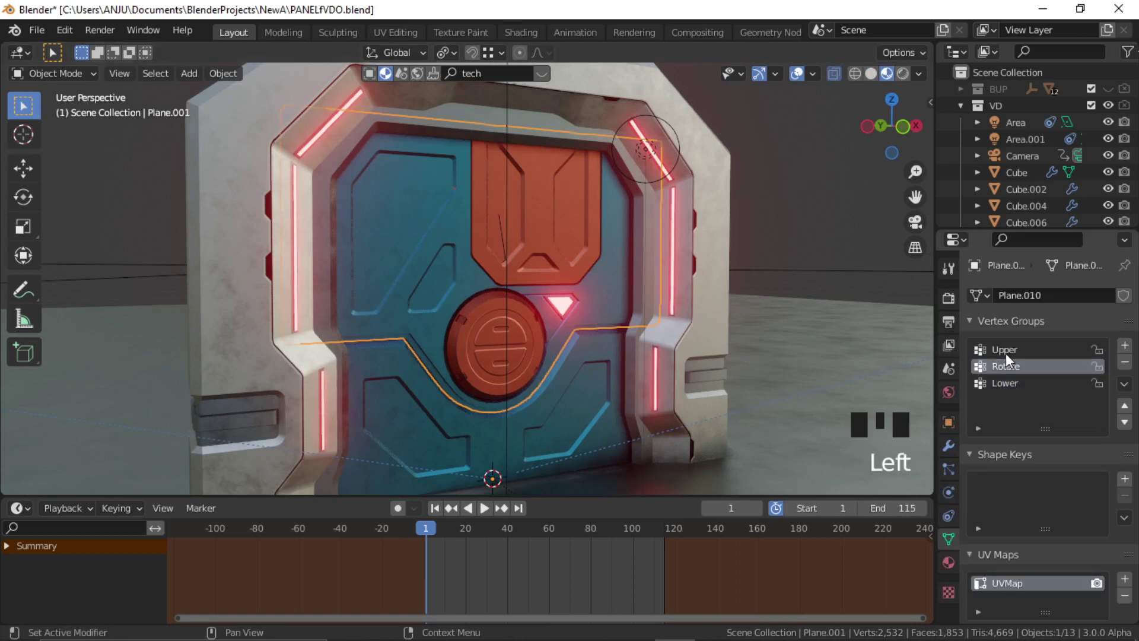
left_click(1006, 353)
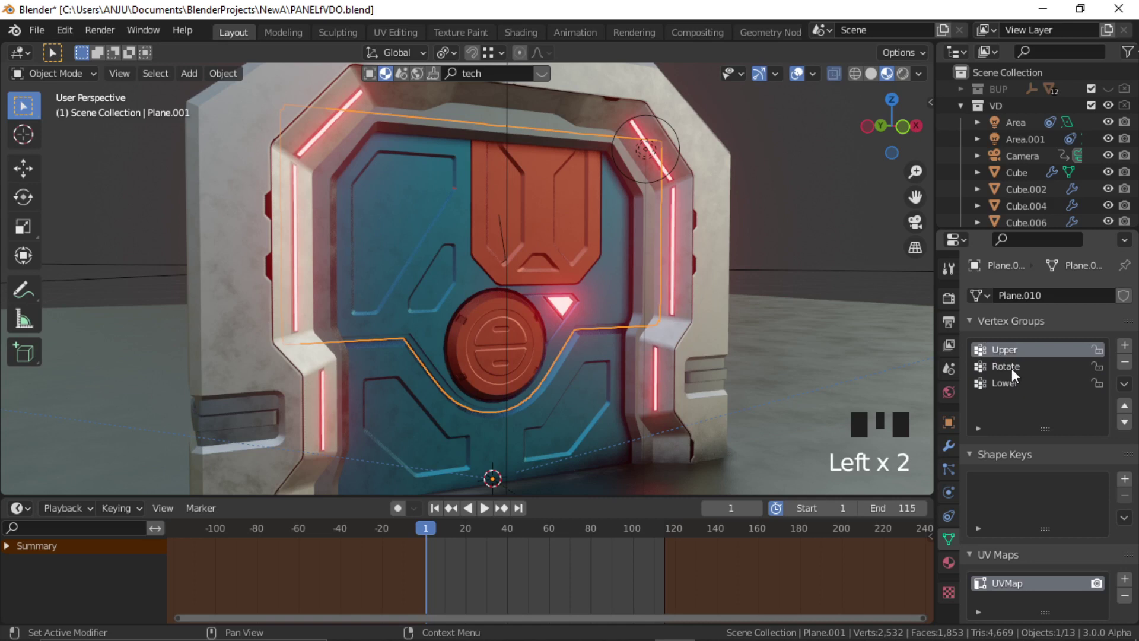
left_click(1009, 364)
left_click(1005, 379)
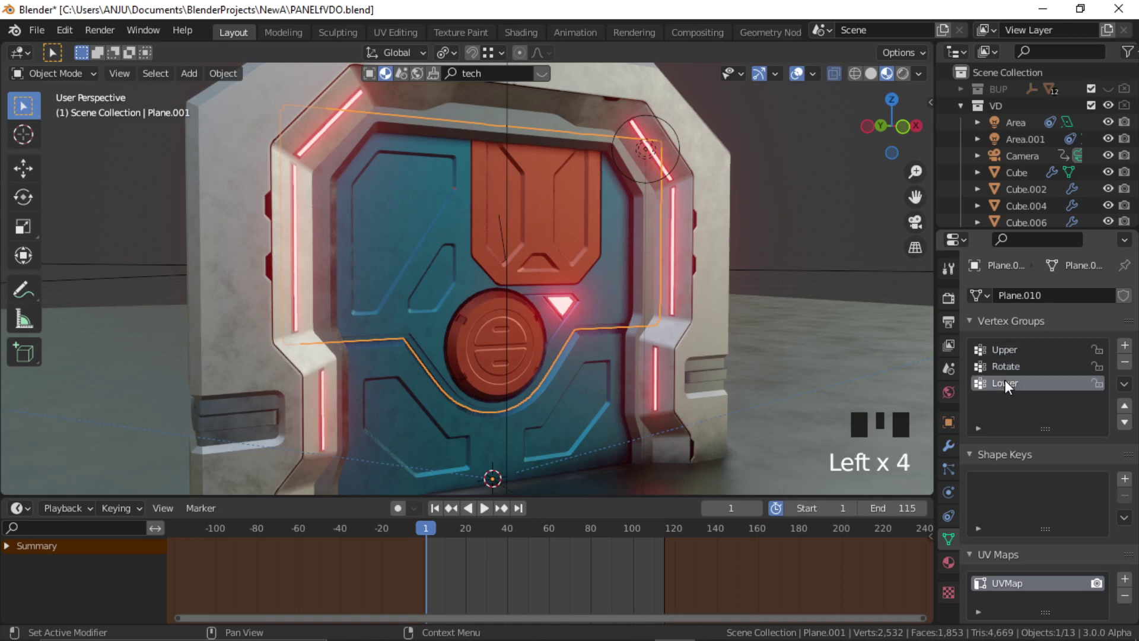
left_click(535, 216)
left_click(1124, 362)
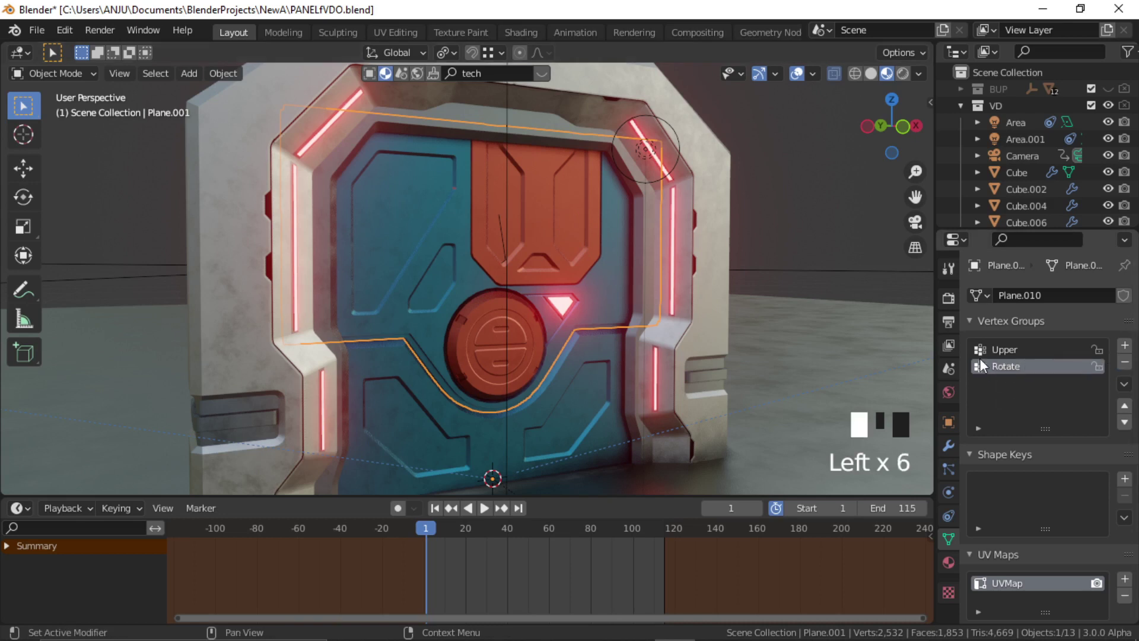
Step: In Solid shading and Edit Mode, select the round lock's linked geometry and assign it to the Rotate vertex group with weight 1.000
left_click(870, 73)
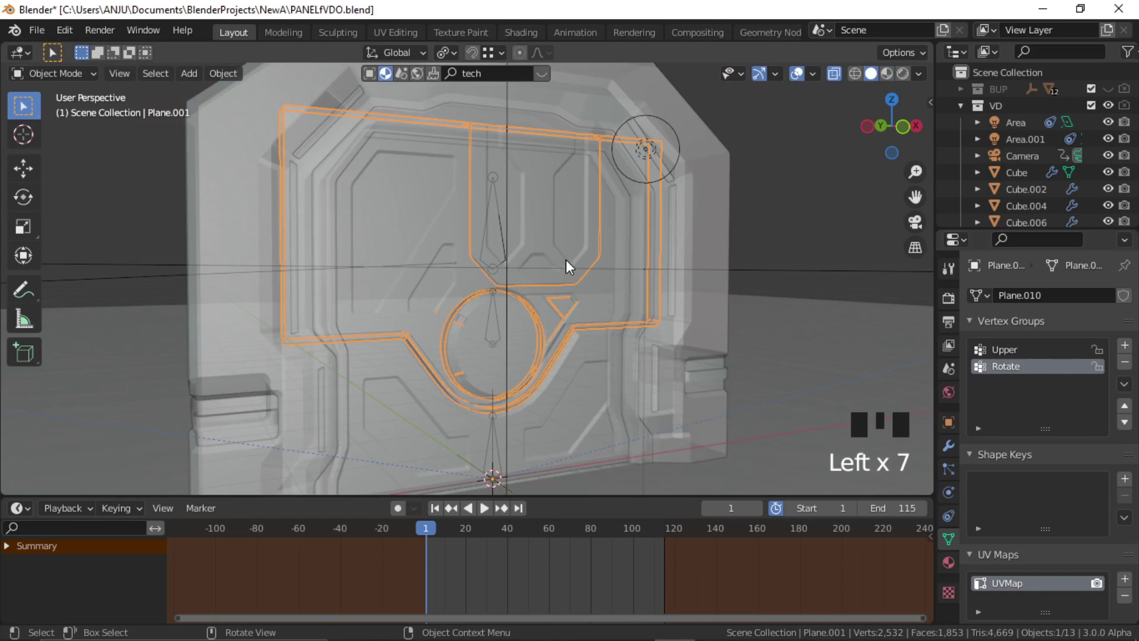
key("Tab")
middle_click_drag(566, 260, 823, 258, "alt")
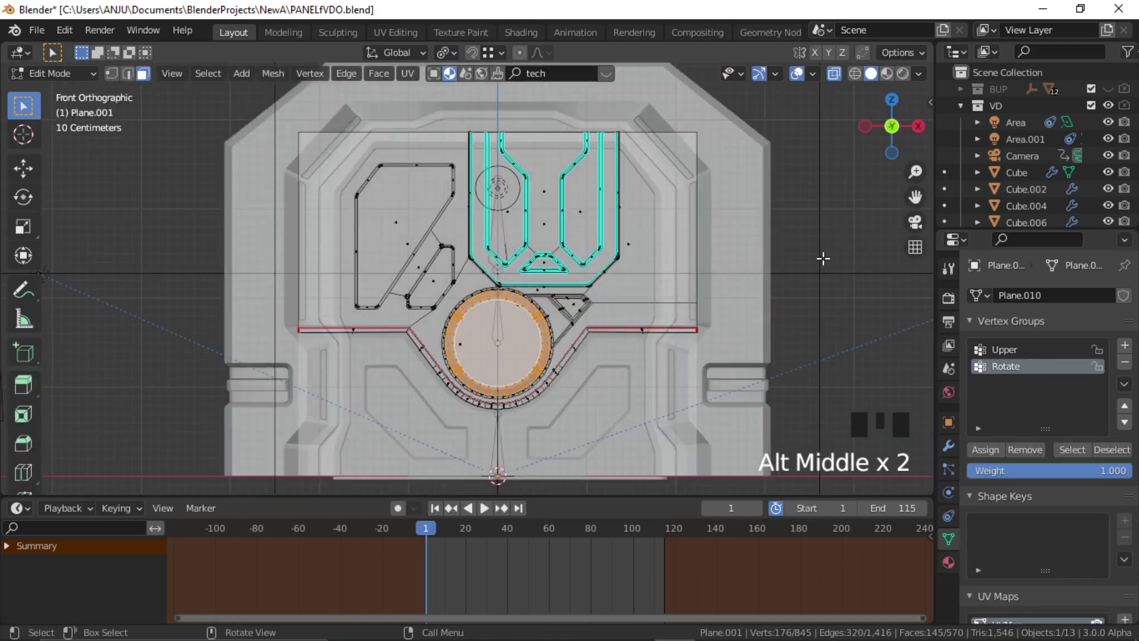
left_click(823, 258)
scroll(546, 379, "up", 3)
middle_click_drag(546, 380, 541, 311, "shift")
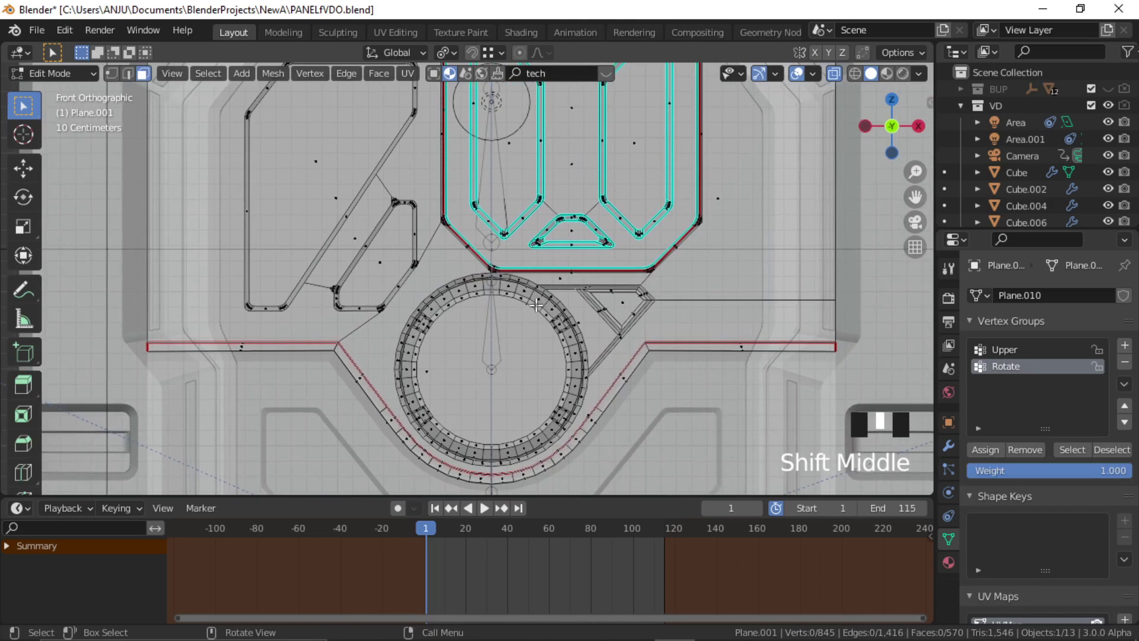
key("l")
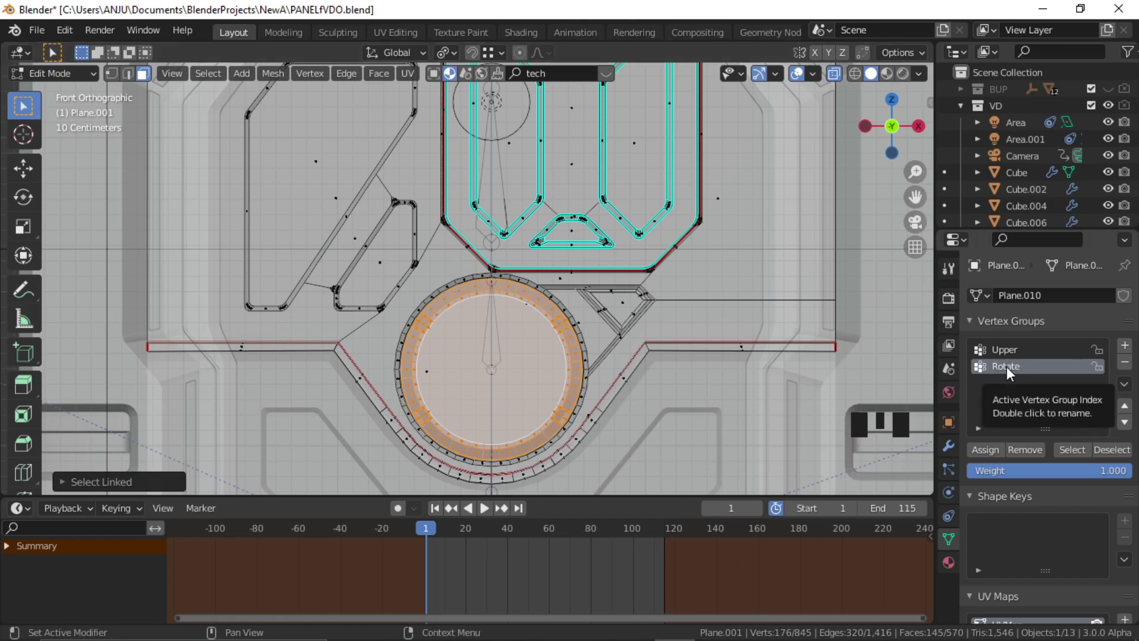
left_click(994, 448)
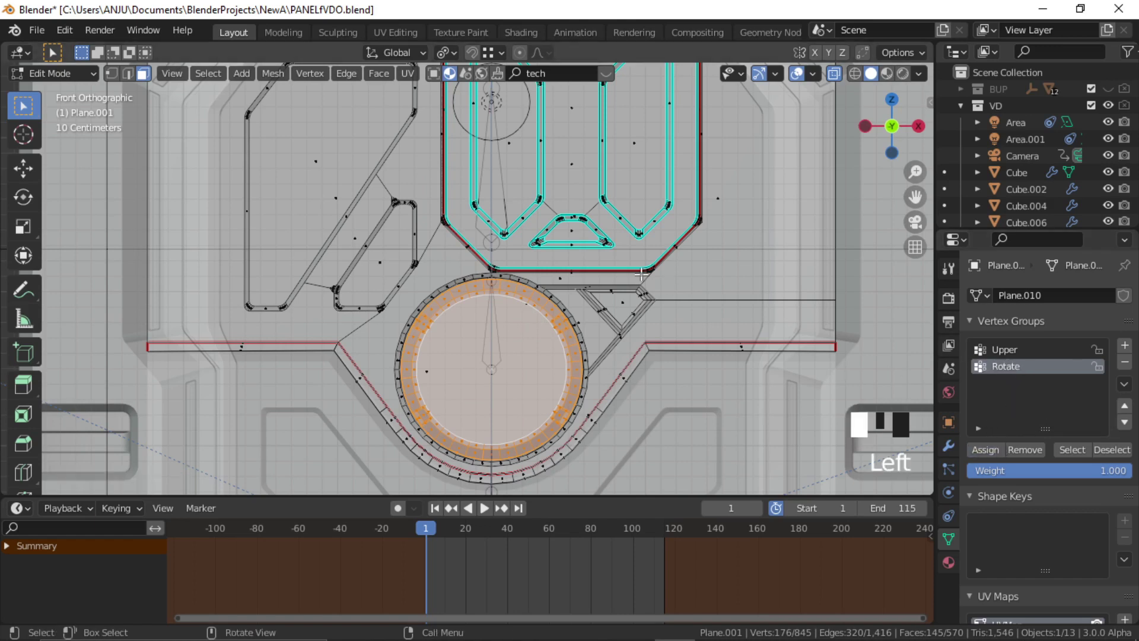
Step: Select only the upper door panel's linked geometry, including its lower edge strip but excluding the round lock, and assign it to the Upper vertex group
scroll(669, 286, "down", 3)
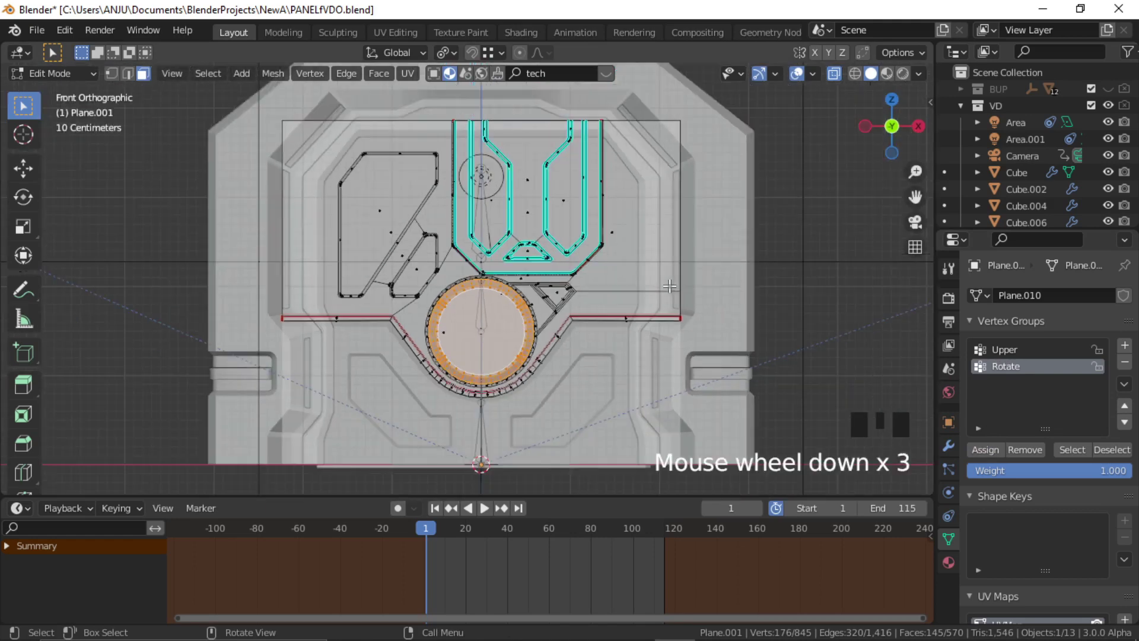
left_click(844, 218)
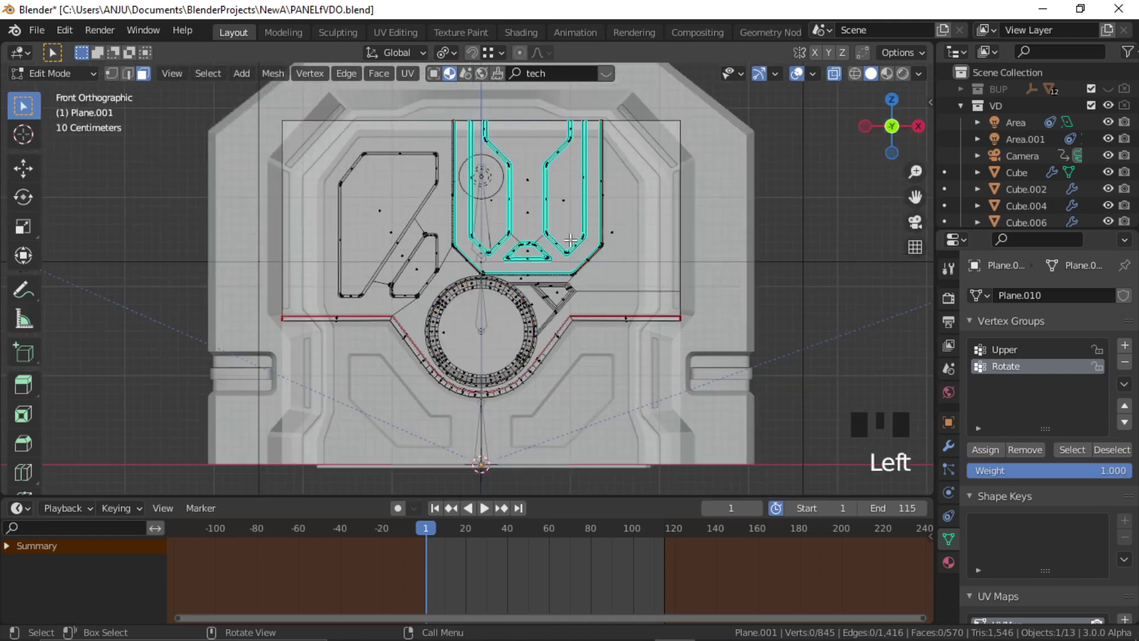
key("l")
key("l")
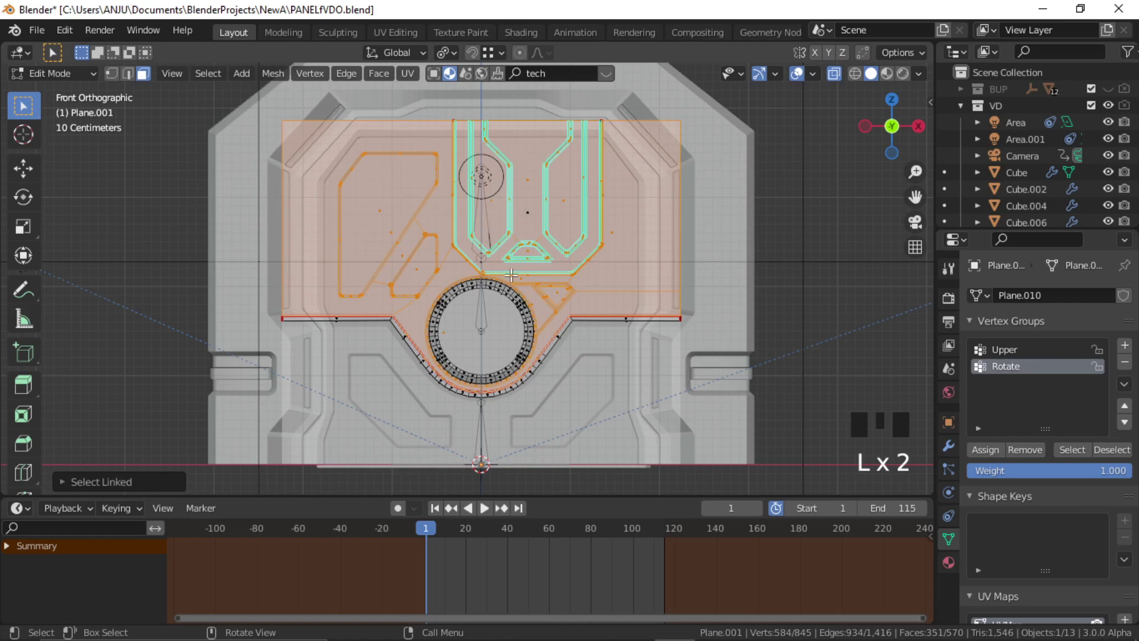
scroll(511, 276, "up", 1)
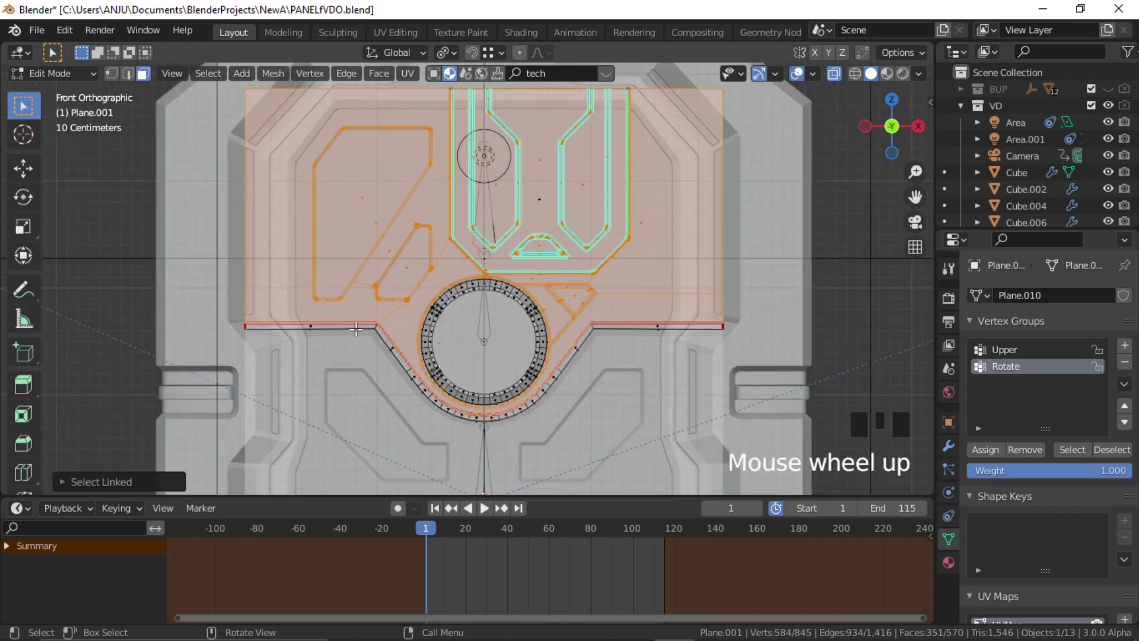
key("l")
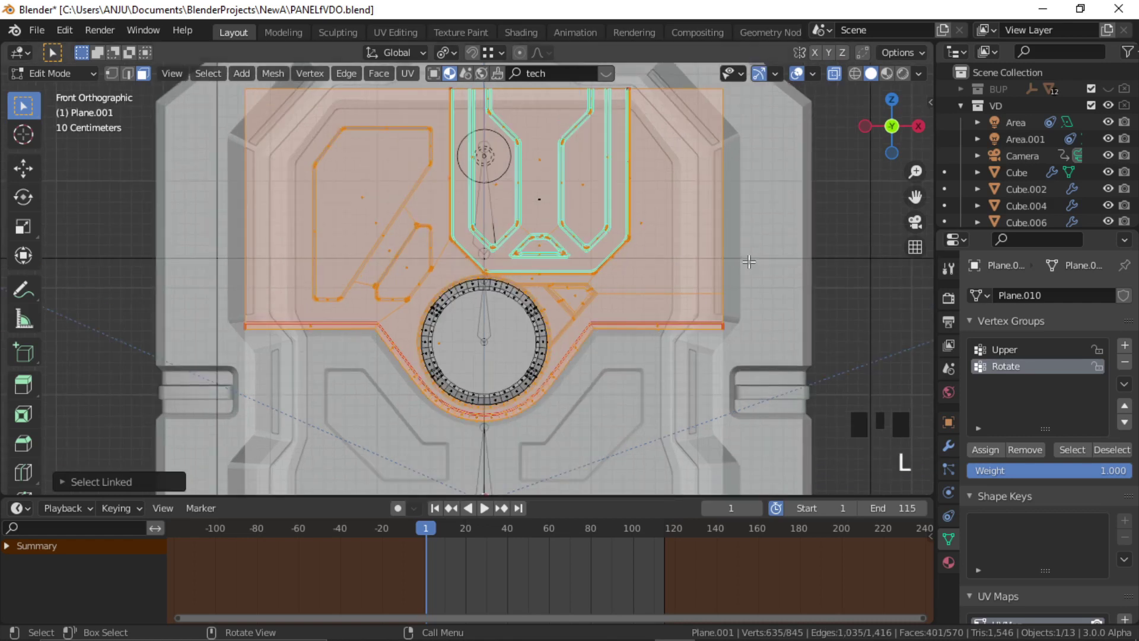
left_click(1006, 349)
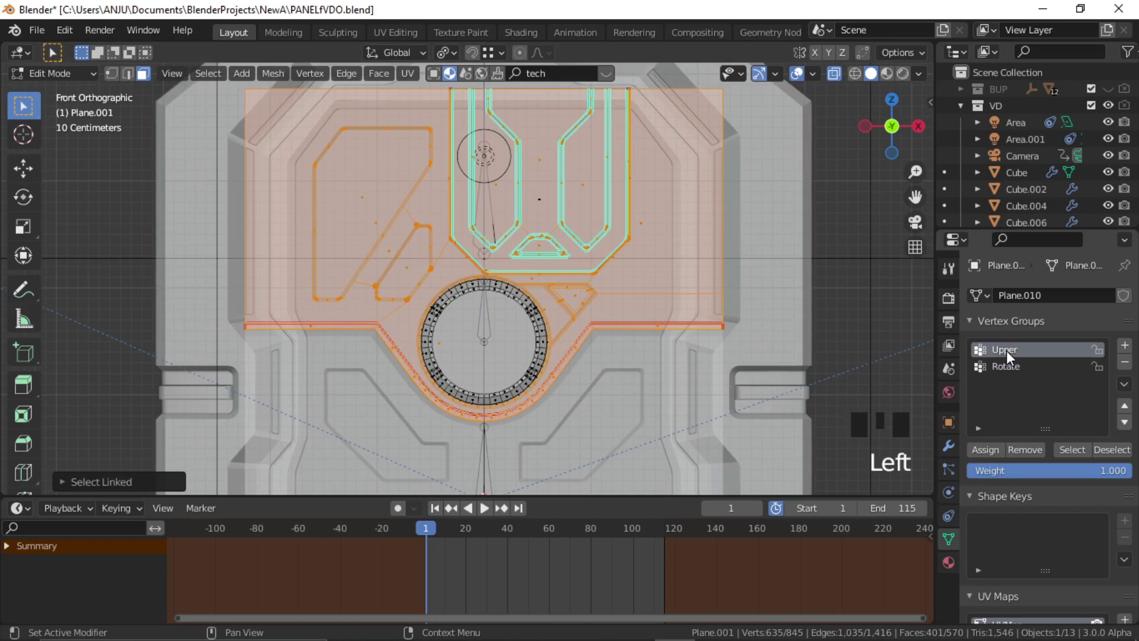
left_click(993, 450)
key("Tab")
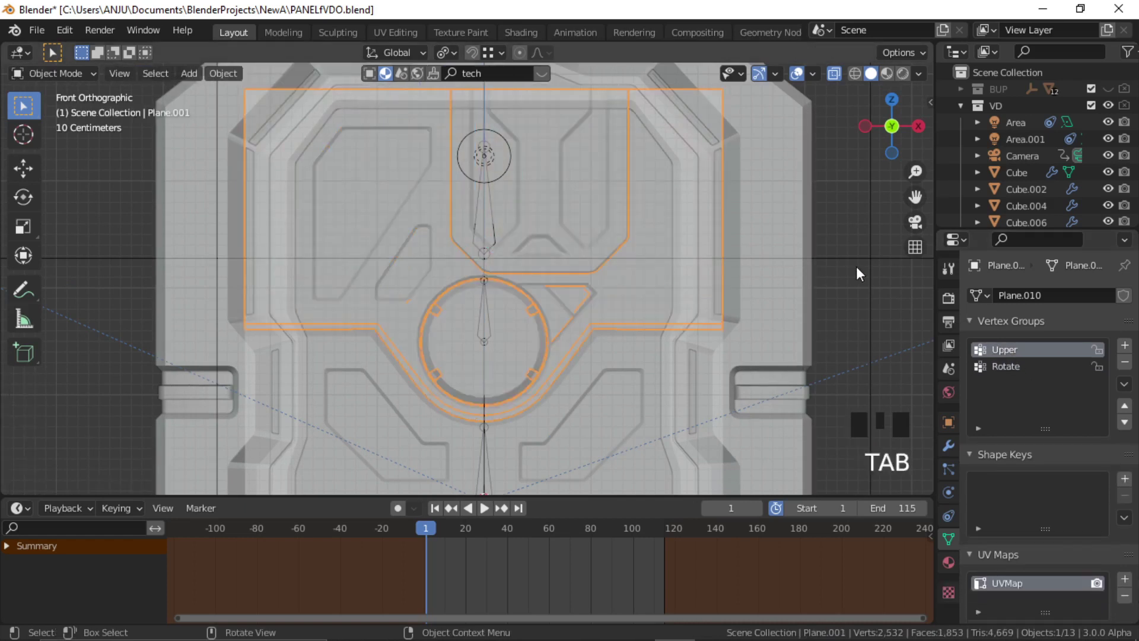
Step: Select the armature, switch to Pose Mode and test the round lock by rotating the Rotate bone, discarding the rotation
left_click(432, 234)
double_click(721, 305)
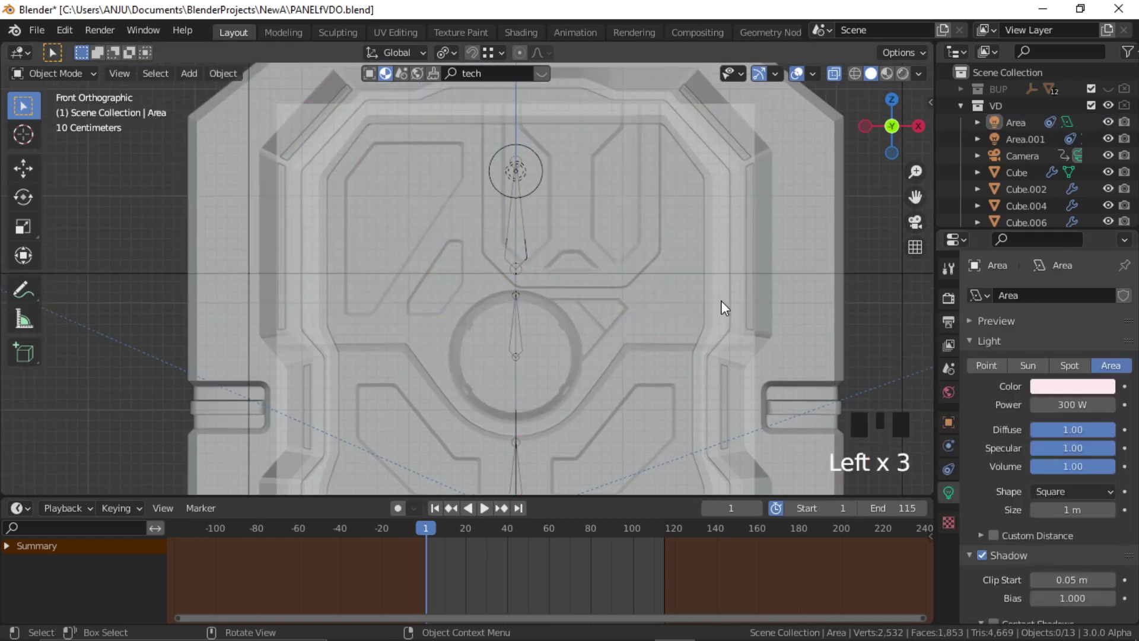
left_click(519, 339)
left_click(521, 351)
left_click(519, 354)
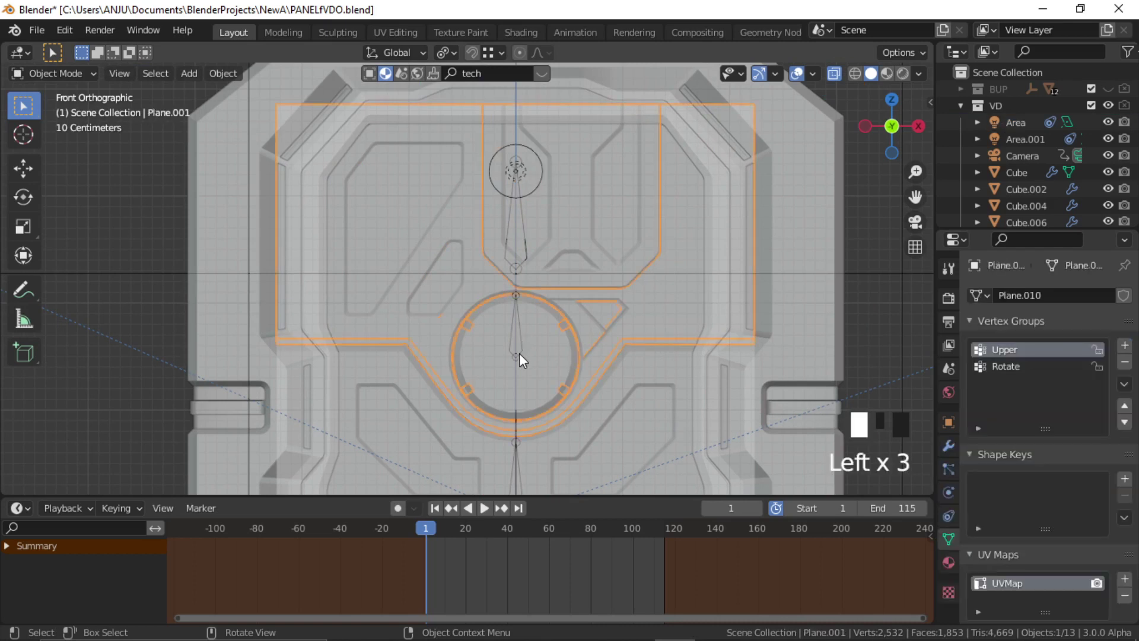
left_click_drag(65, 80, 53, 129)
left_click(516, 352)
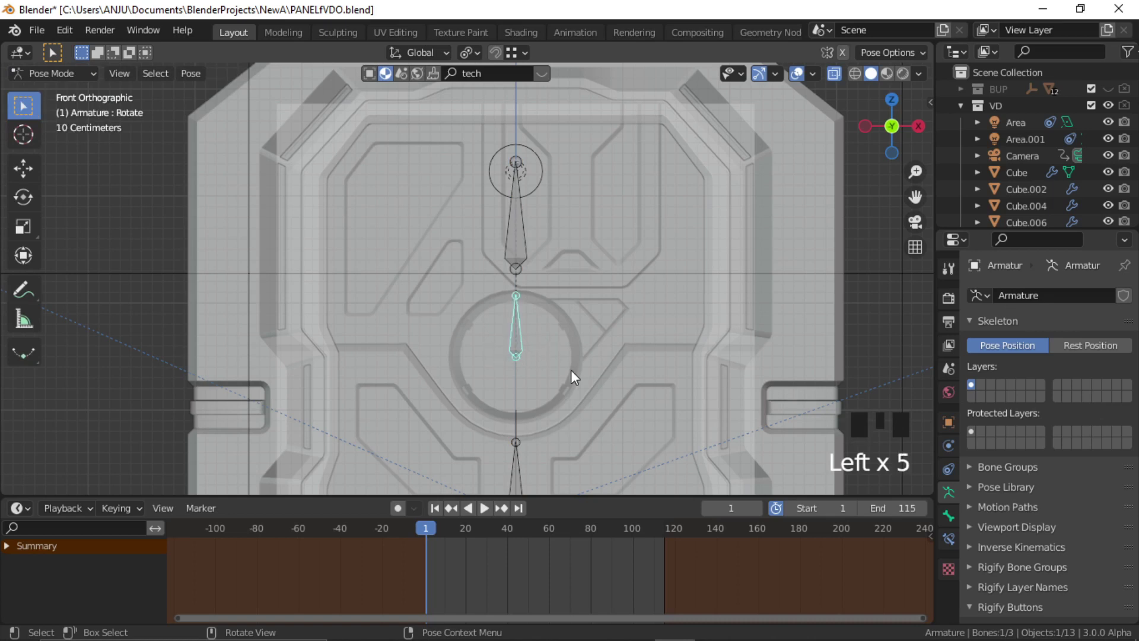
key("r")
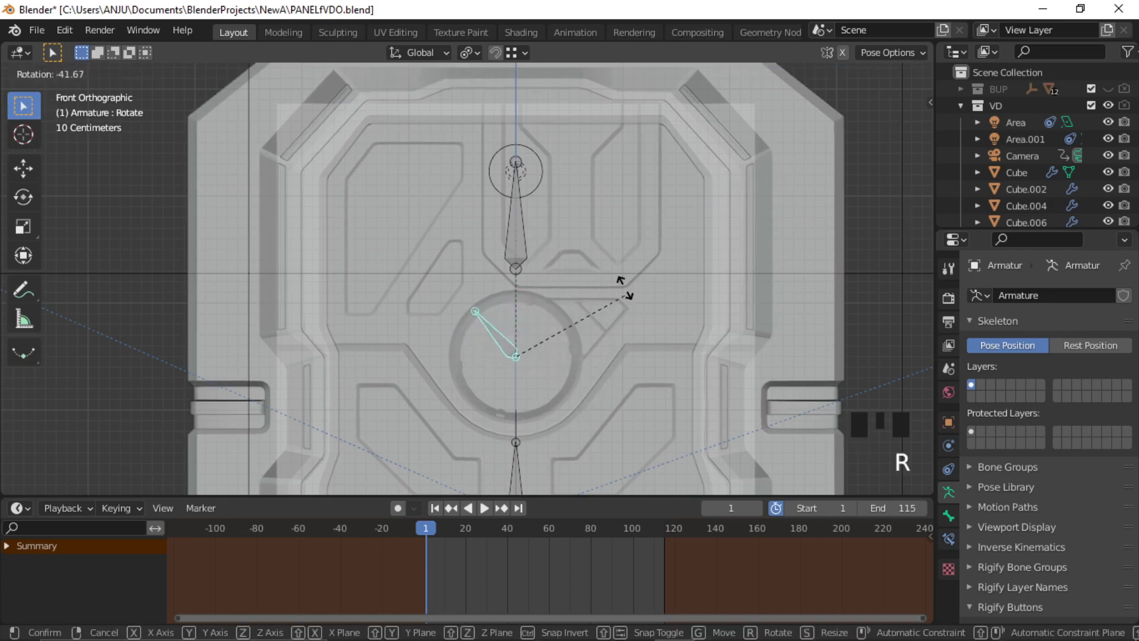
left_click(625, 368)
Step: Test the upper door panel by moving the Upper bone, discard the move and return to Object Mode
left_click(518, 252)
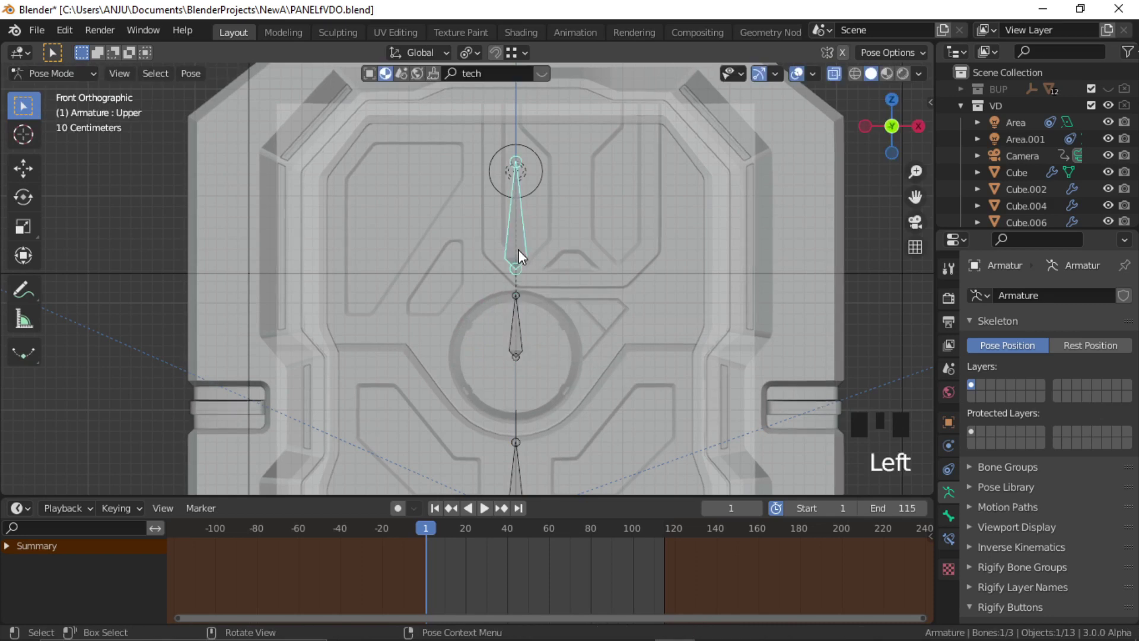
key("g")
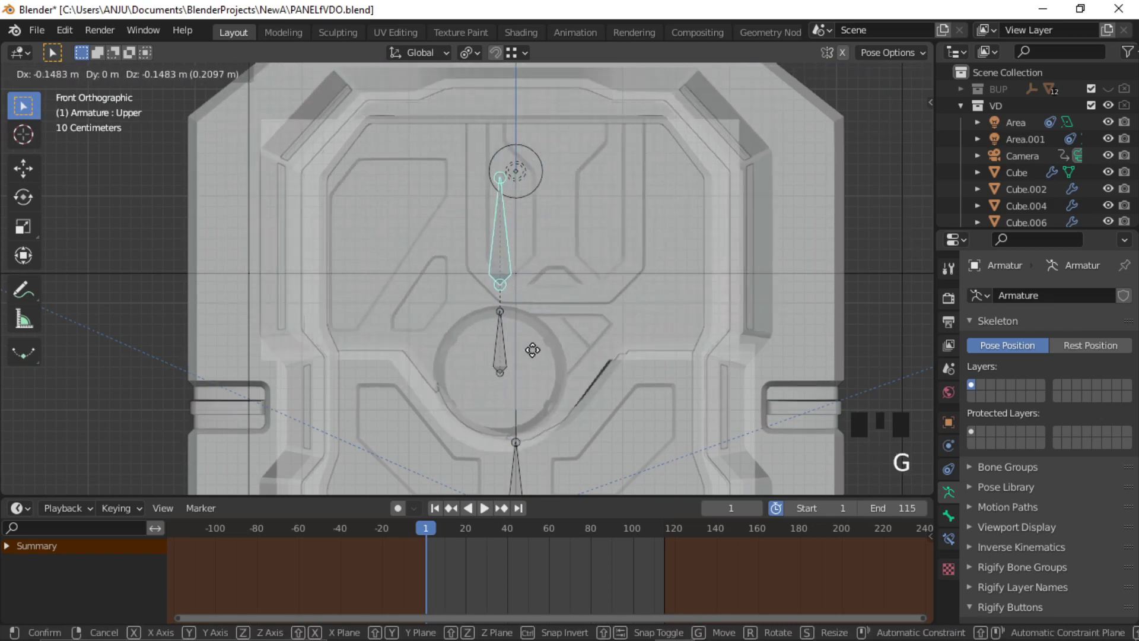
key("Escape")
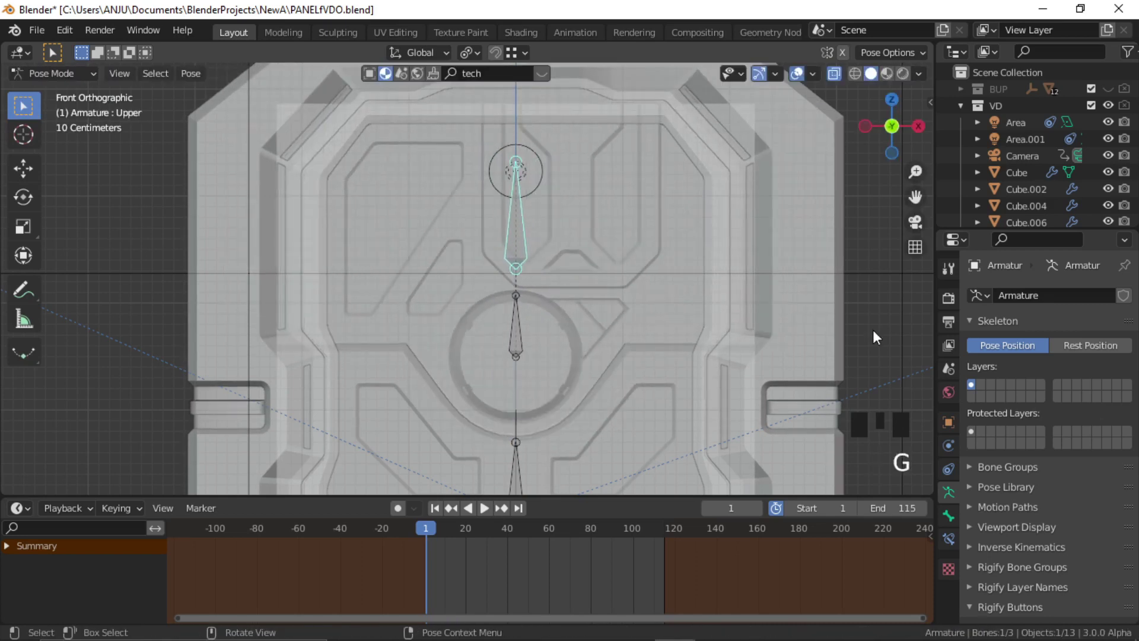
left_click(873, 337)
scroll(621, 289, "down", 1)
left_click(59, 73)
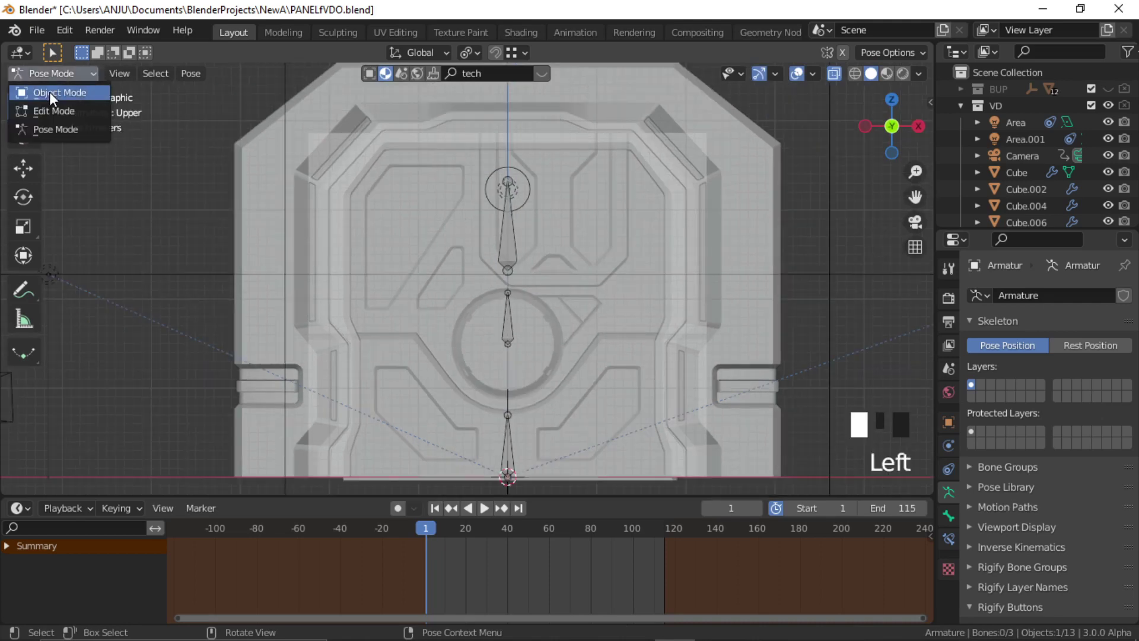
left_click(51, 92)
Step: Select the lower door panel and remove its Upper and Rotate vertex groups, keeping only Lower
middle_click_drag(451, 270, 610, 287)
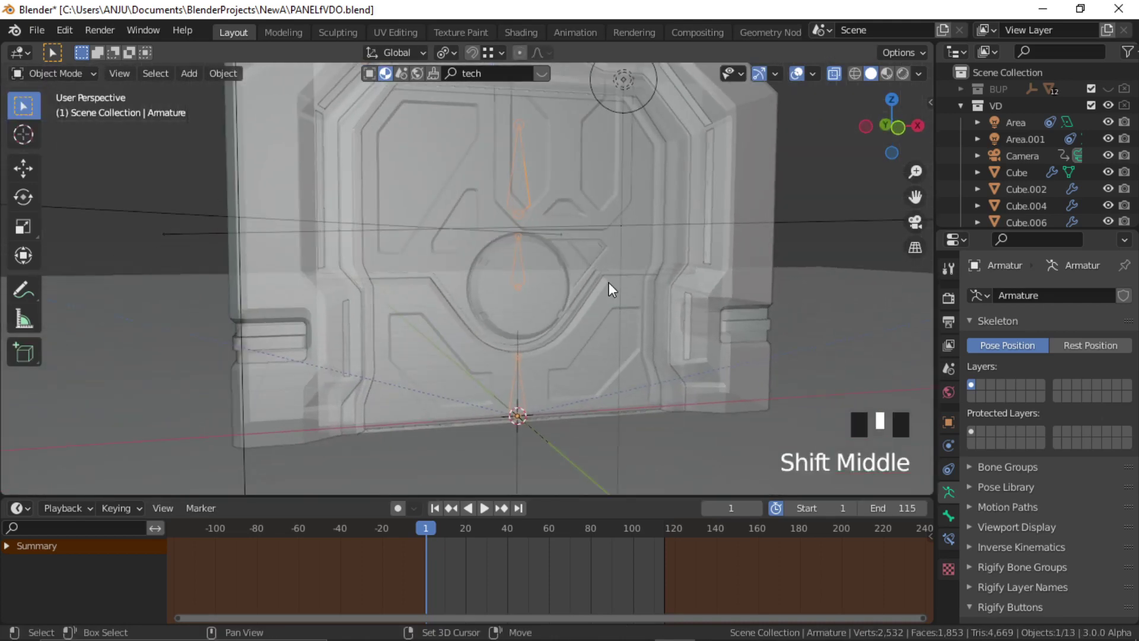
left_click(681, 270)
middle_click_drag(681, 269, 635, 263)
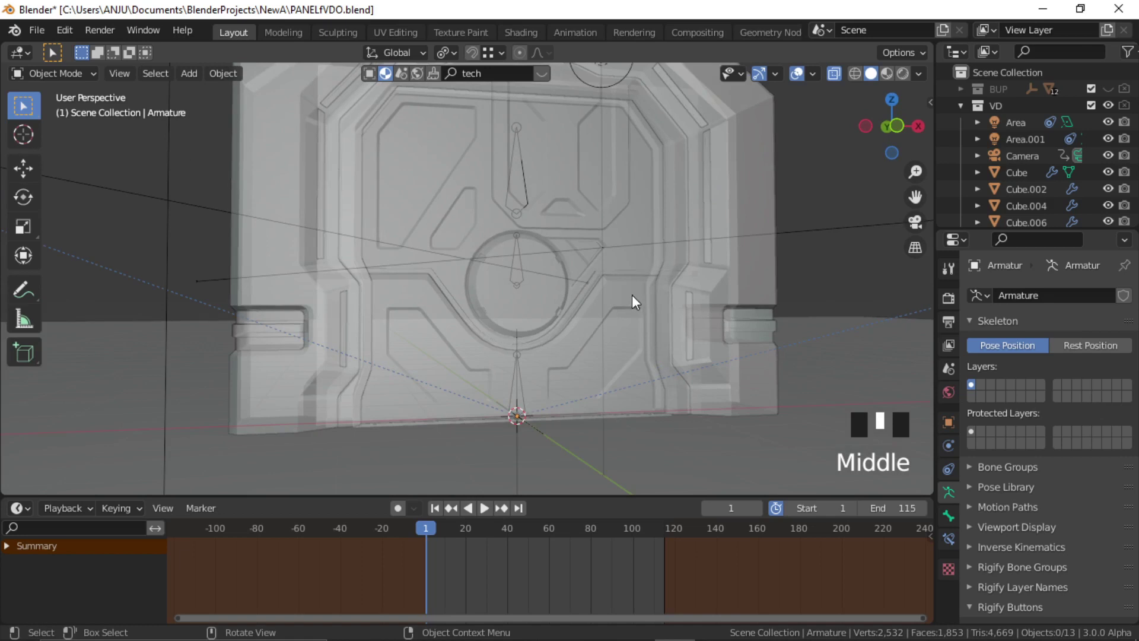
left_click(620, 308)
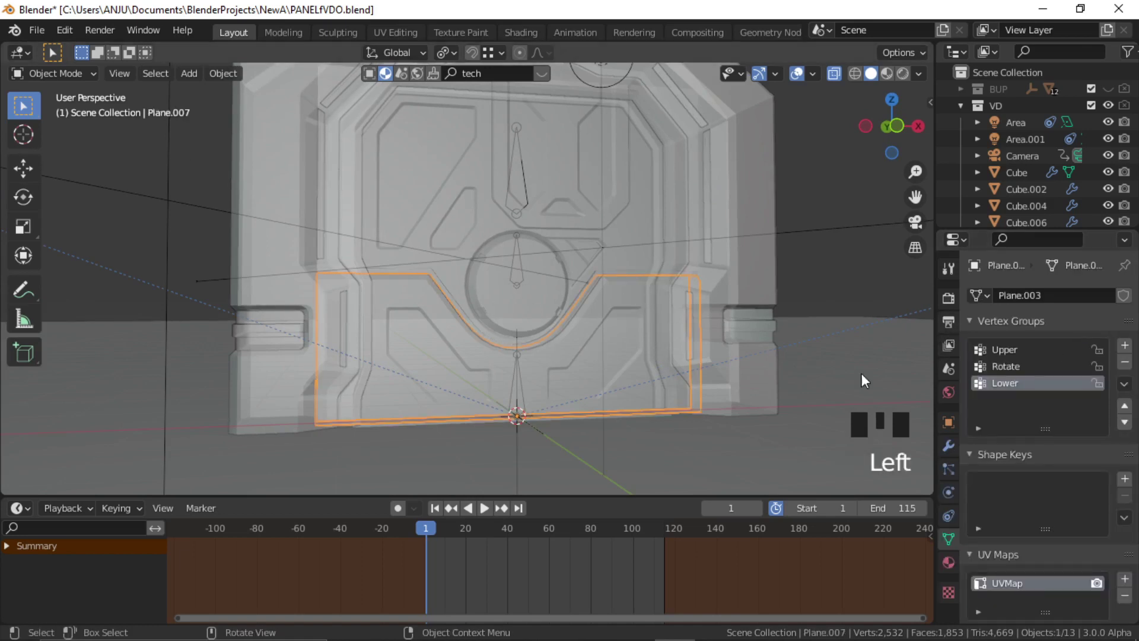
left_click(1013, 349)
left_click(1124, 362)
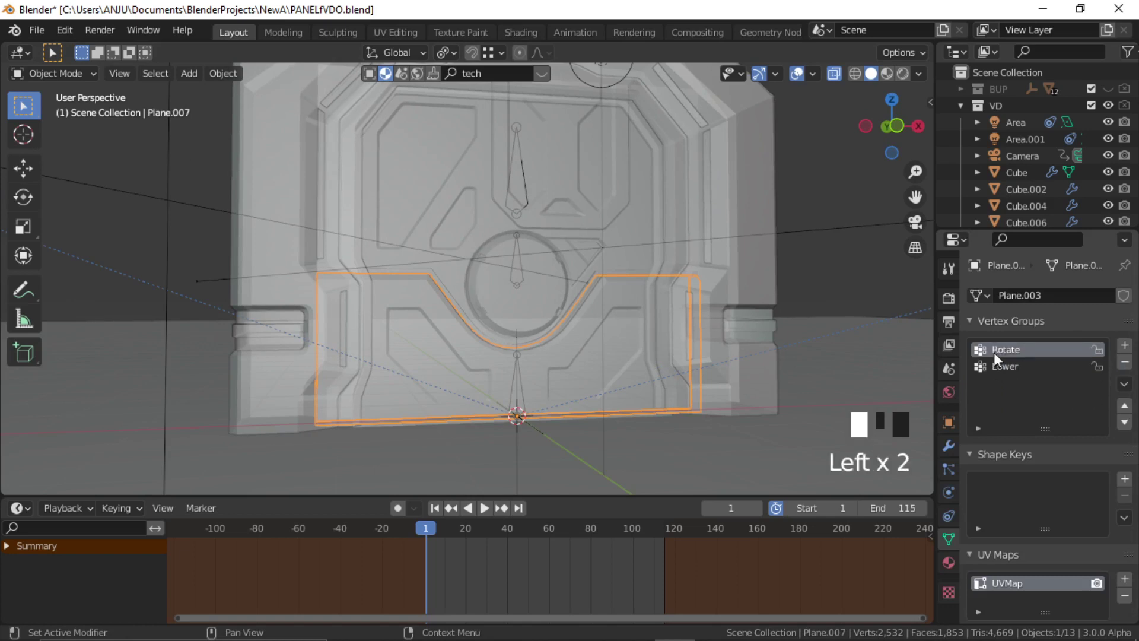
left_click(1124, 362)
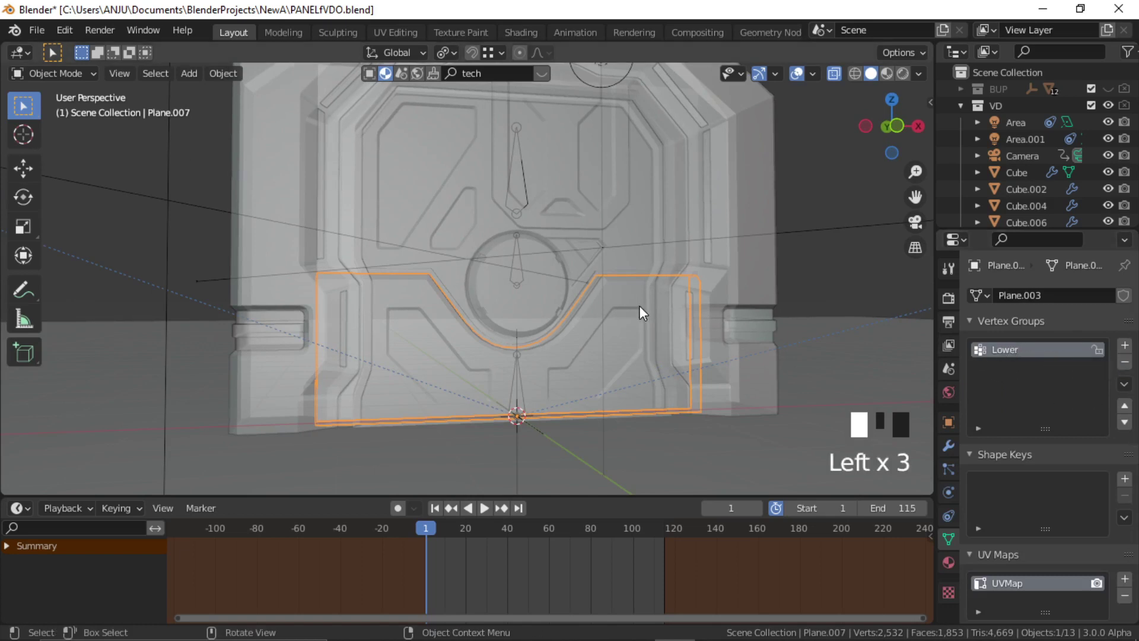
Step: In Edit Mode, select all of the lower door panel's geometry and assign it to the Lower vertex group with weight 1.000
key("Tab")
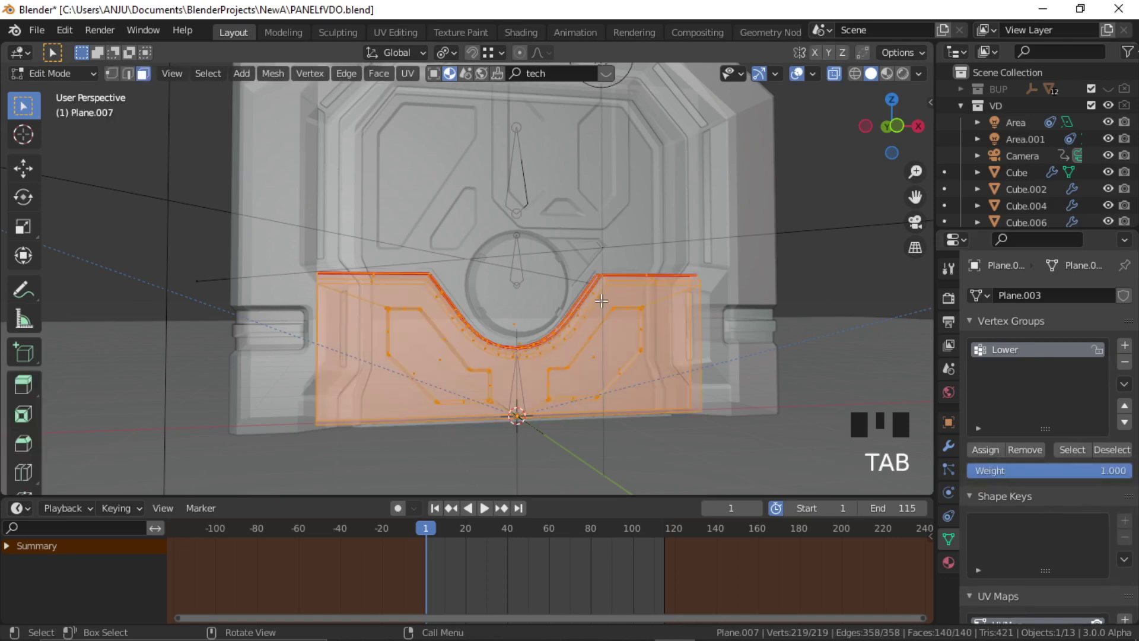
key("a")
left_click(1012, 353)
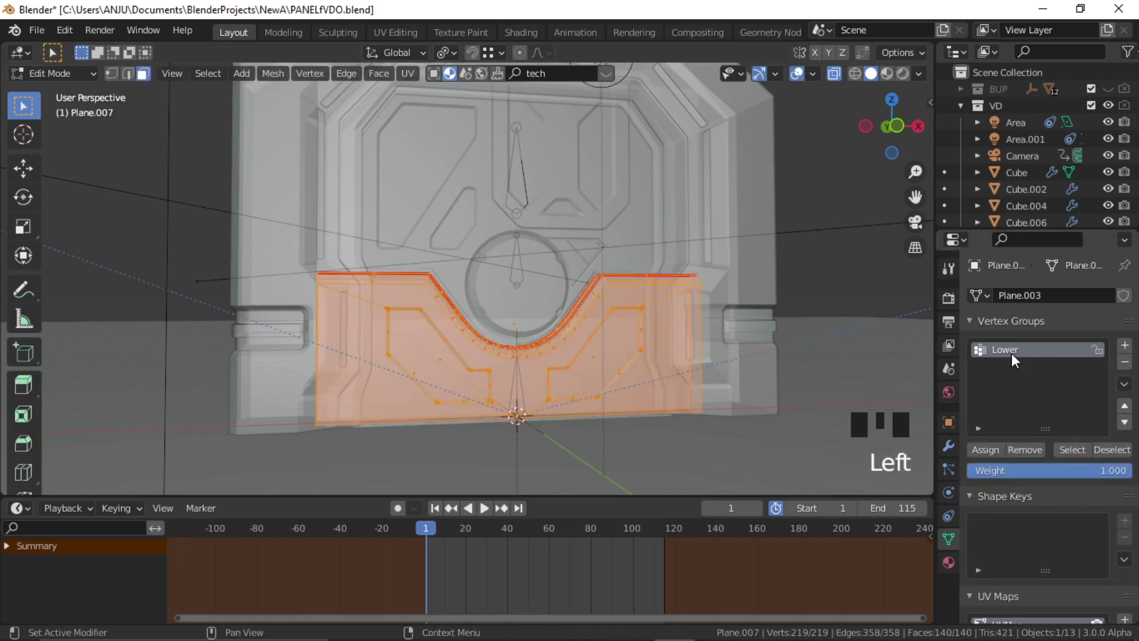
left_click(993, 450)
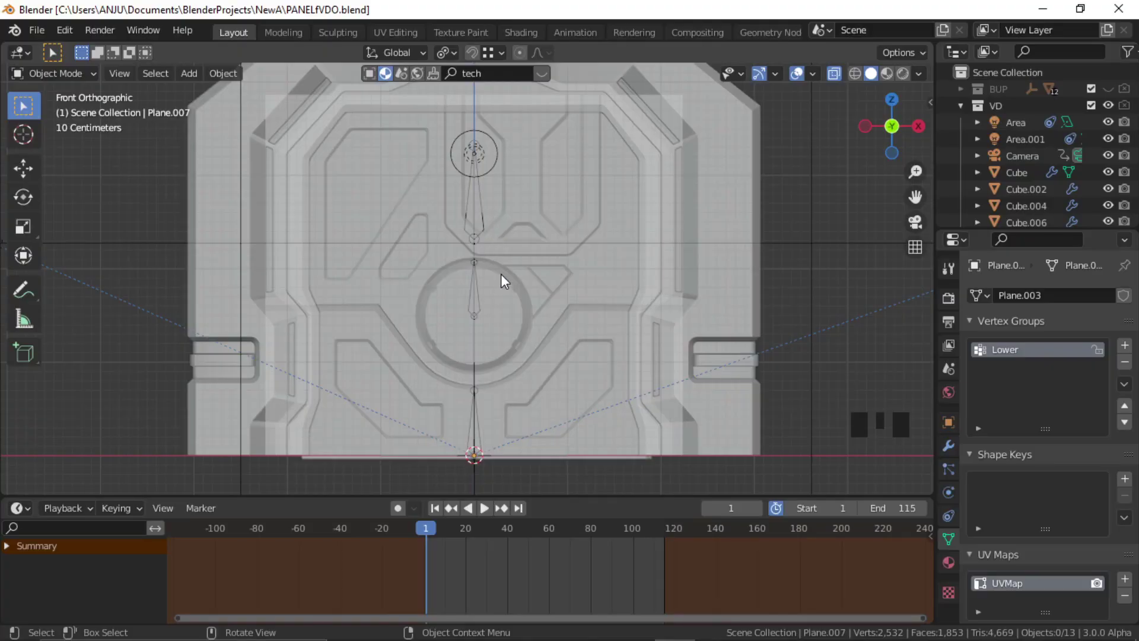
Step: Put the armature in Pose Mode, select the Rotate bone and insert a Rotation keyframe at frame 1
middle_click_drag(508, 294, 524, 297, "shift")
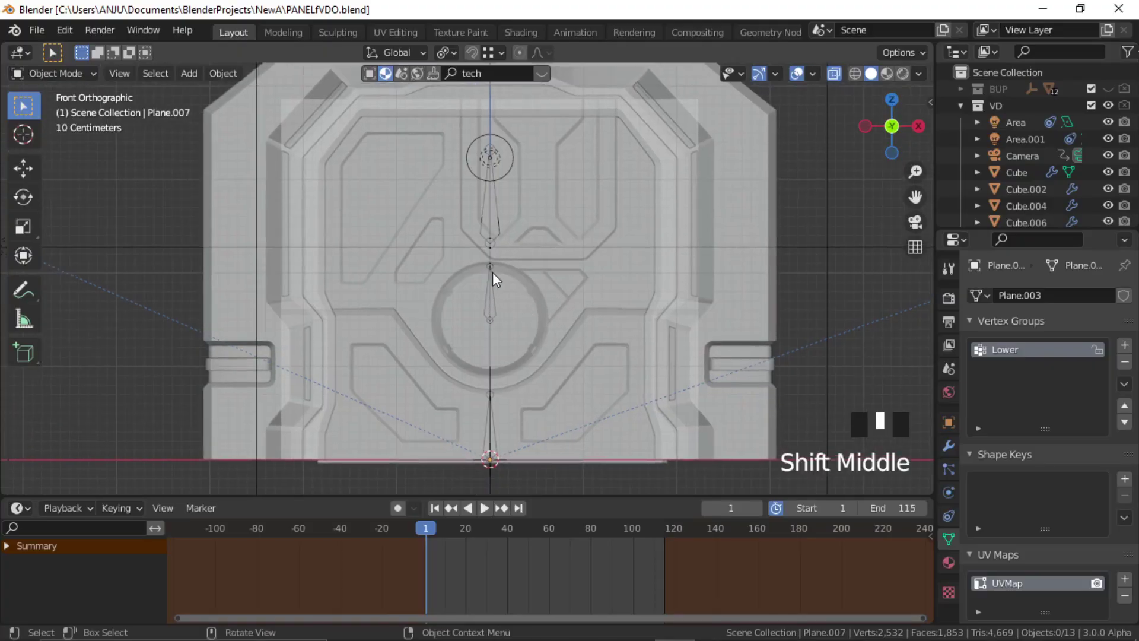
left_click(492, 238)
left_click(495, 233)
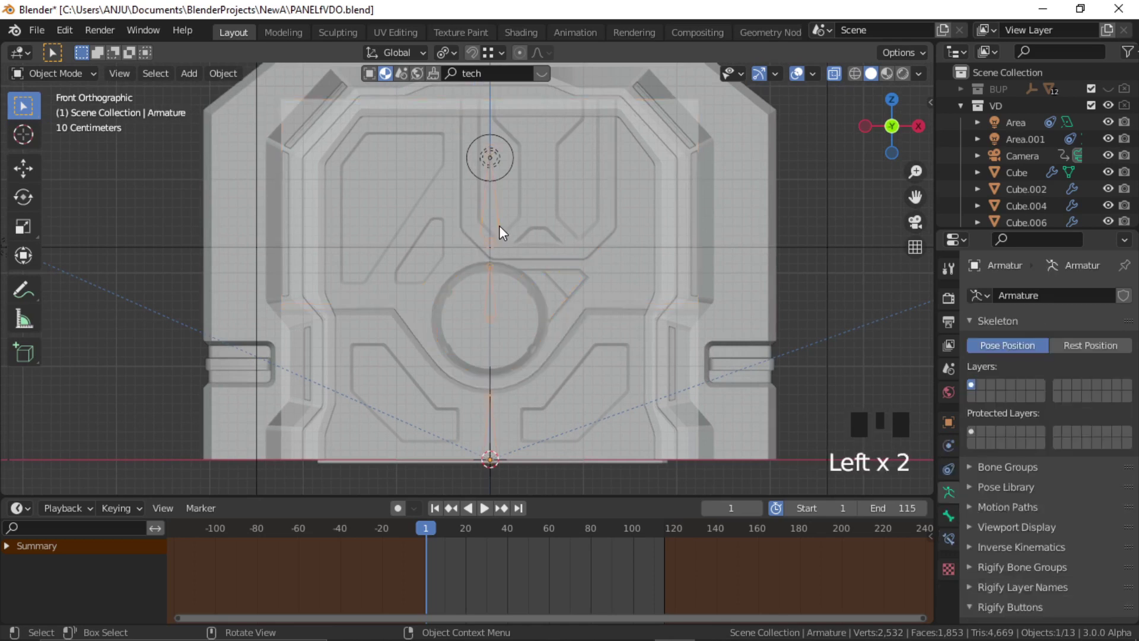
left_click(54, 73)
left_click(51, 127)
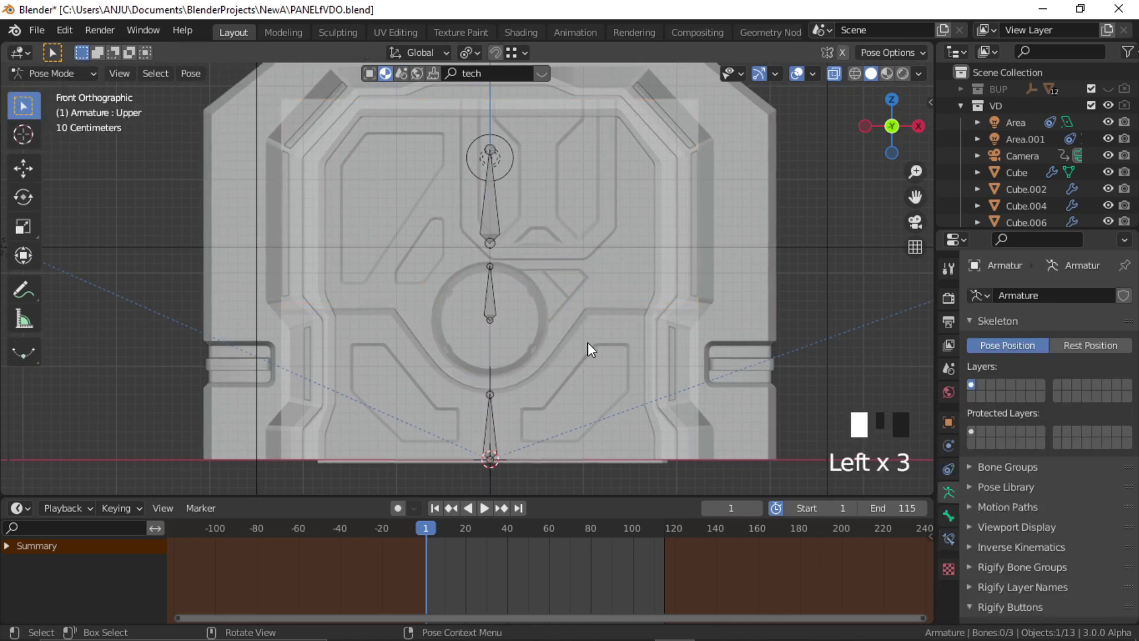
left_click(495, 313)
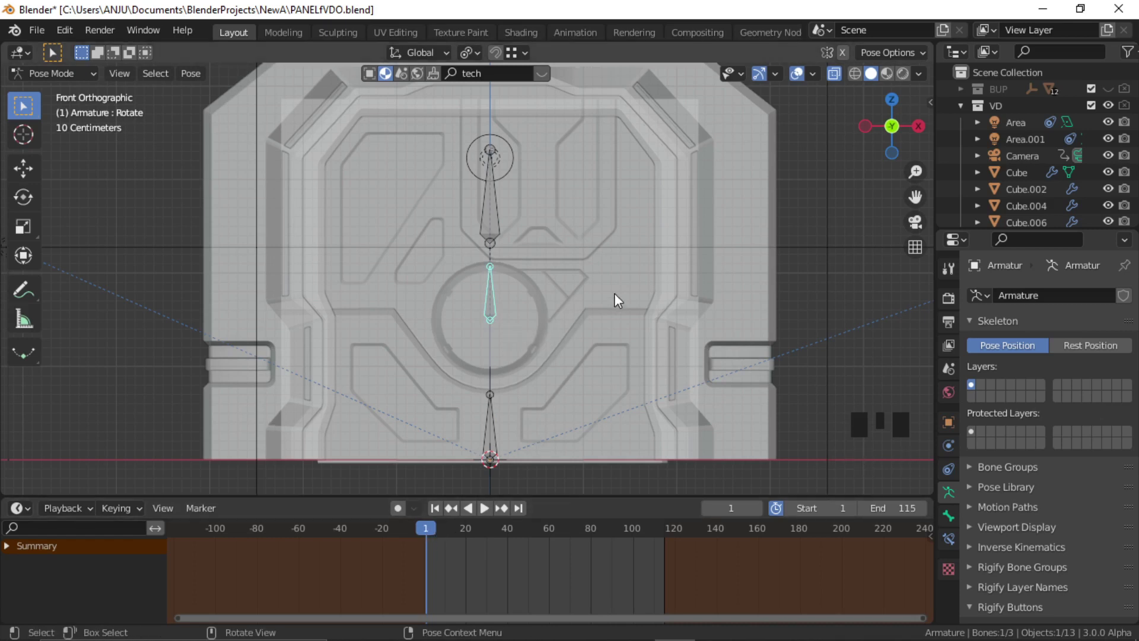
key("i")
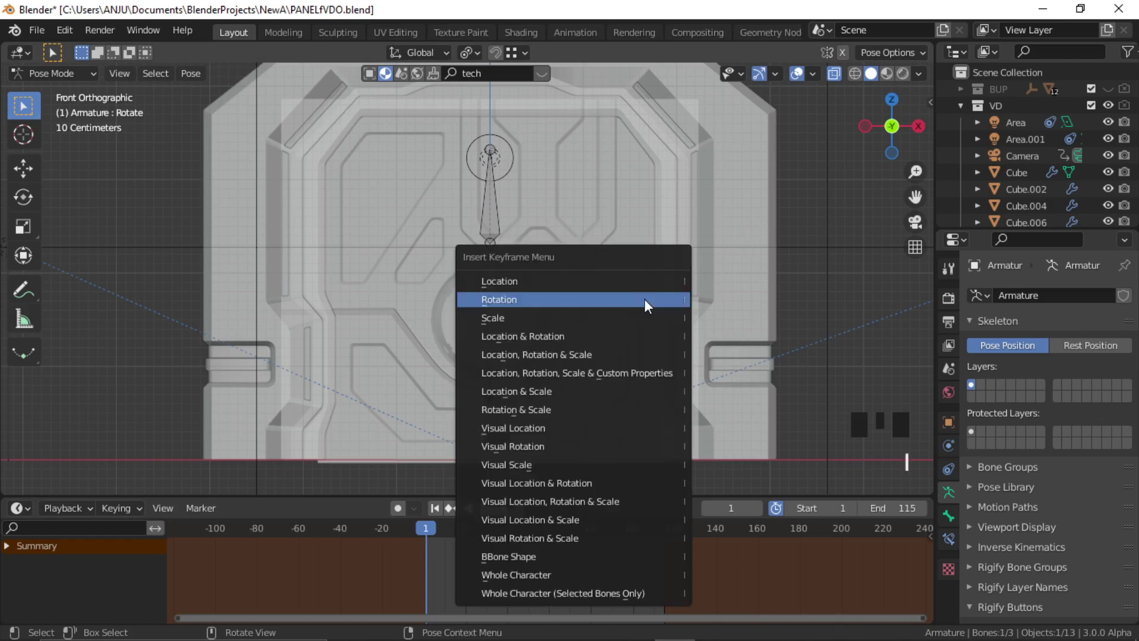
left_click(577, 300)
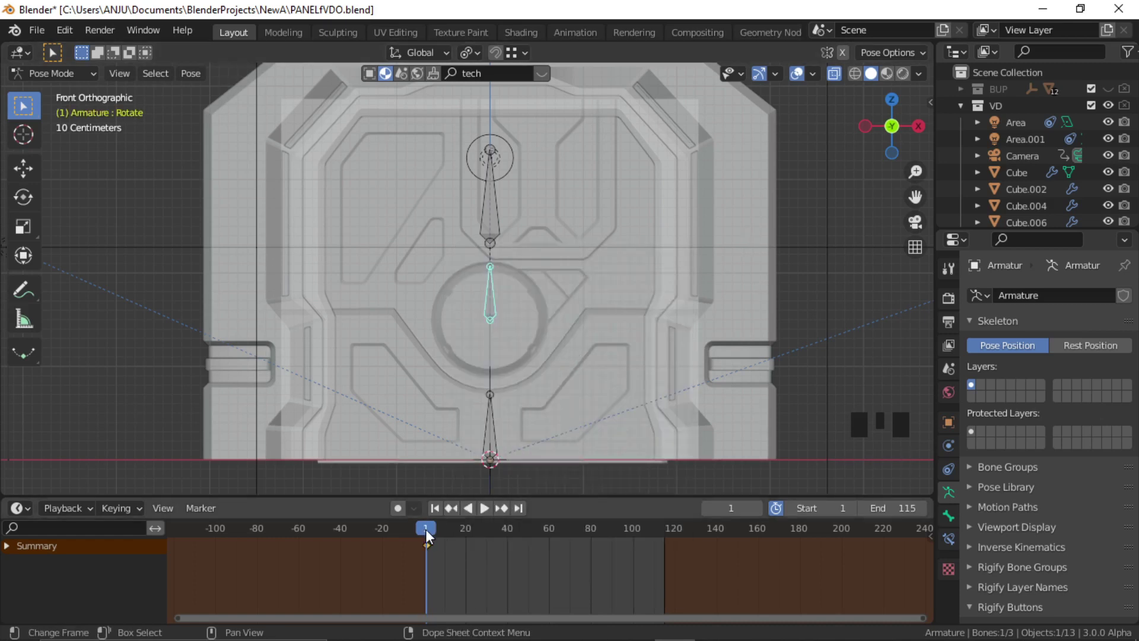
Step: At frame 22, rotate the Rotate bone by 360° in front view and insert a Rotation keyframe
left_click_drag(426, 529, 470, 533)
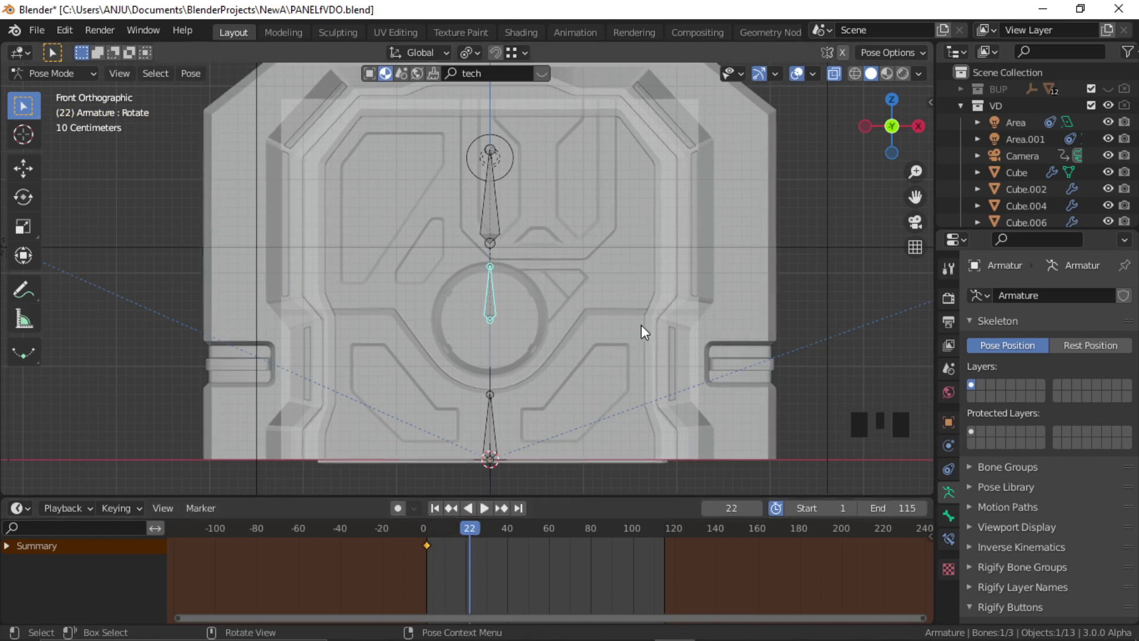
key("r")
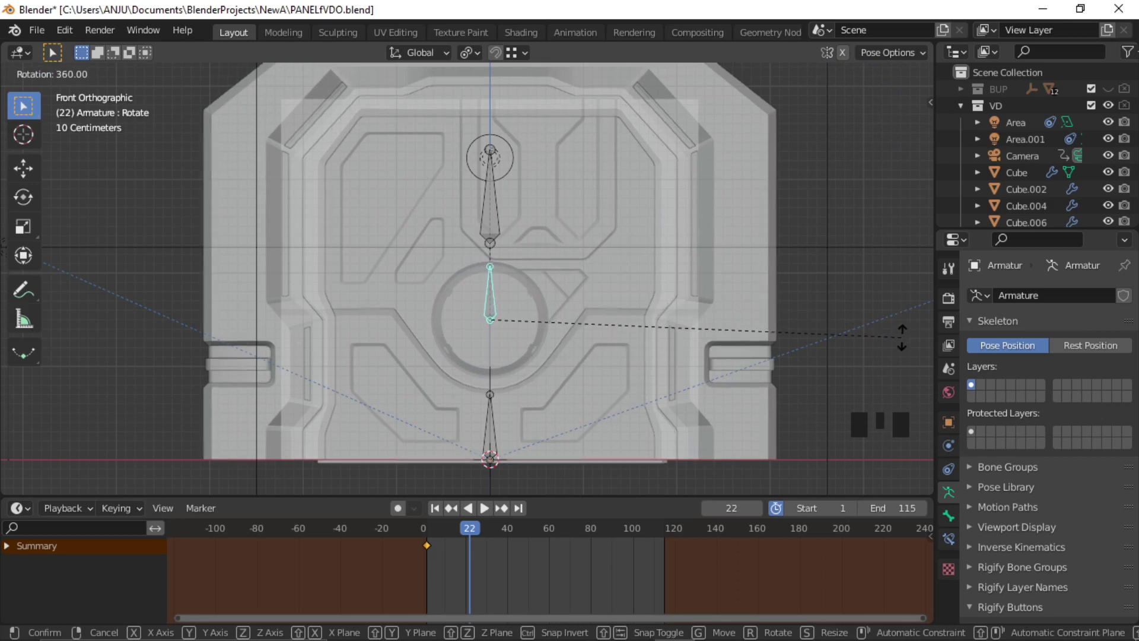
left_click(878, 329)
key("i")
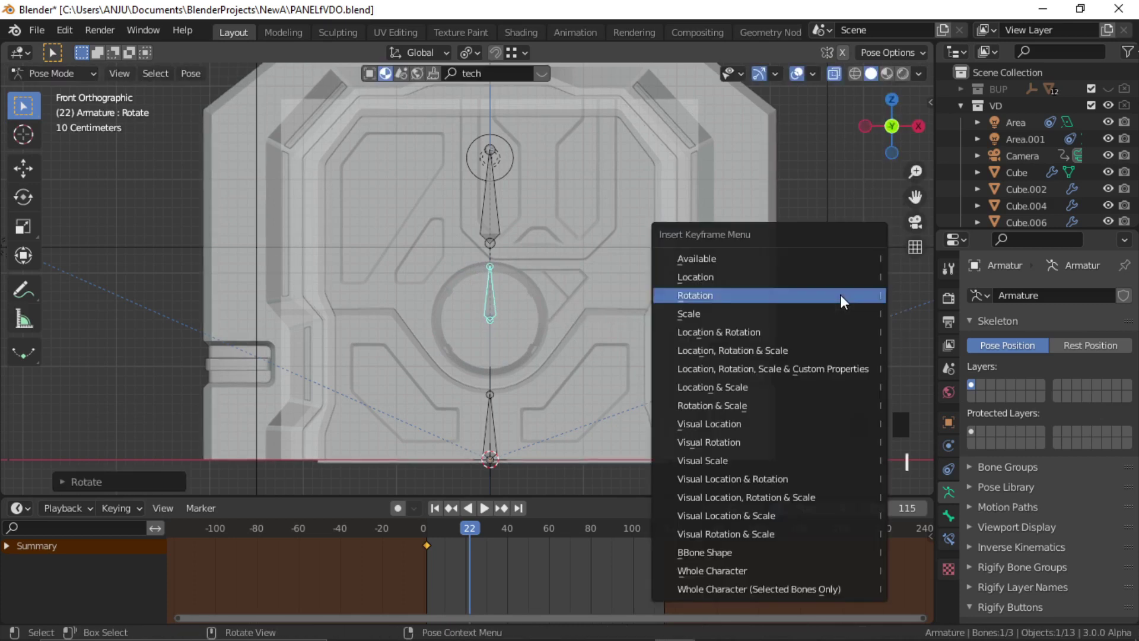
left_click(763, 291)
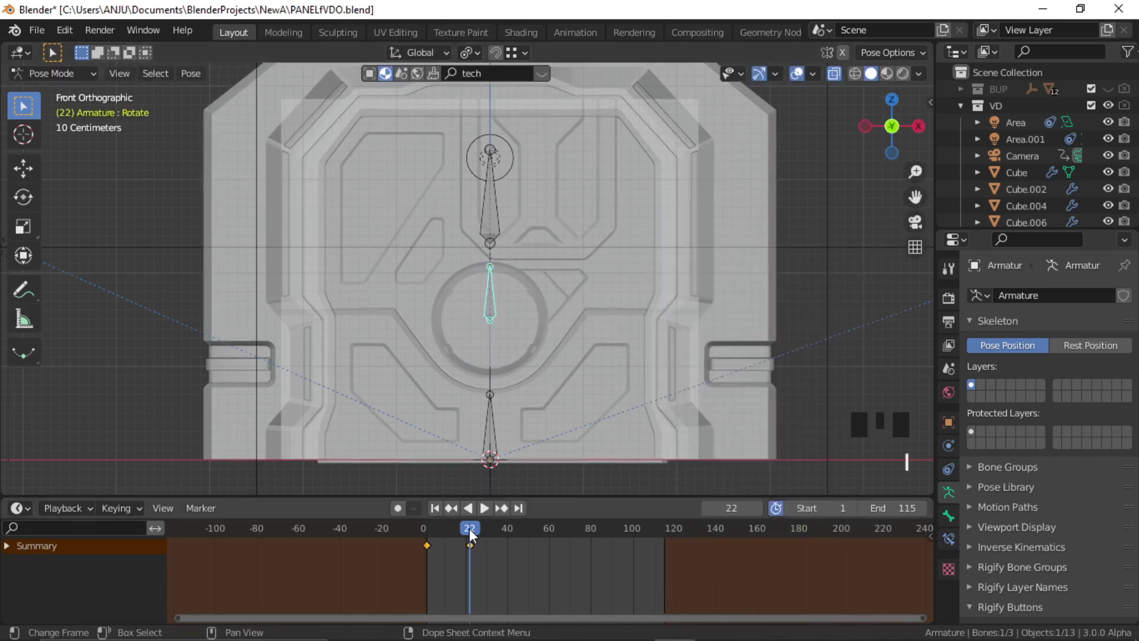
Step: Scrub between the two keyframes and examine the Rotate bone's quaternion rotation values
left_click_drag(469, 528, 432, 527)
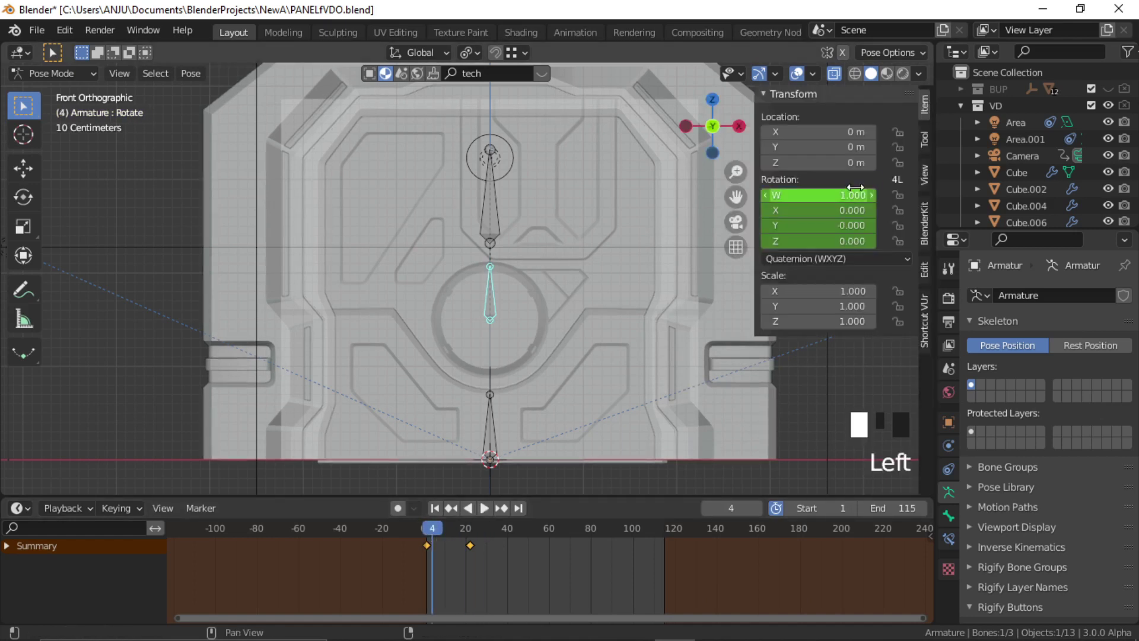
key("Left")
left_click_drag(429, 528, 474, 522)
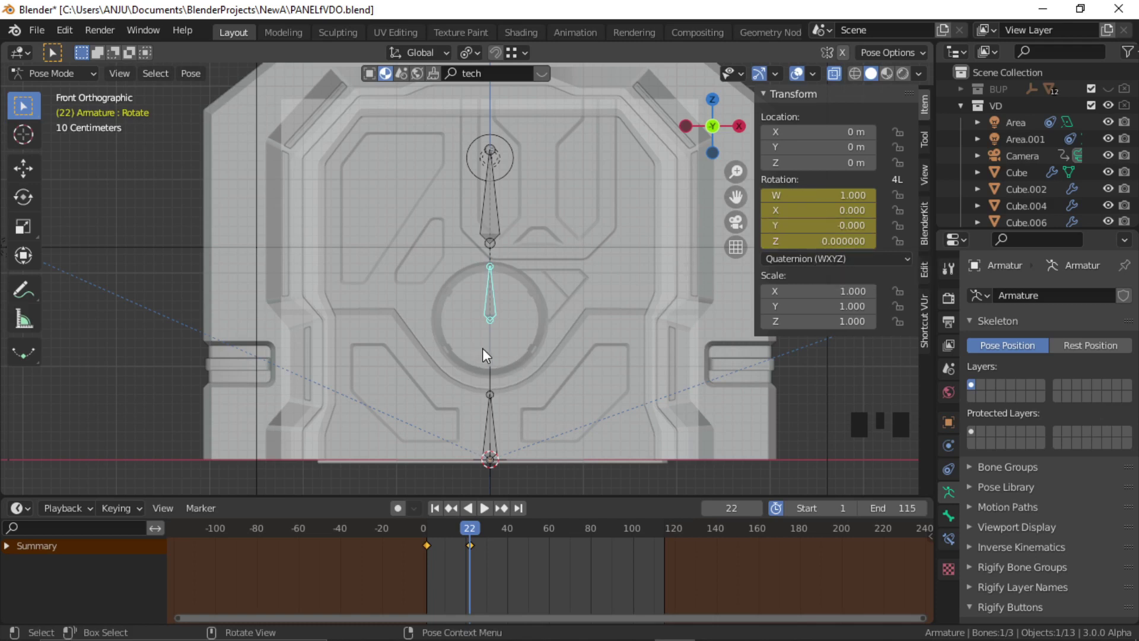
Step: Undo the Rotate bone's rotation and its keyframes, and set the bone's rotation mode to XYZ Euler
key("ctrl+z")
key("ctrl+z")
key("ctrl+z")
key("ctrl+z")
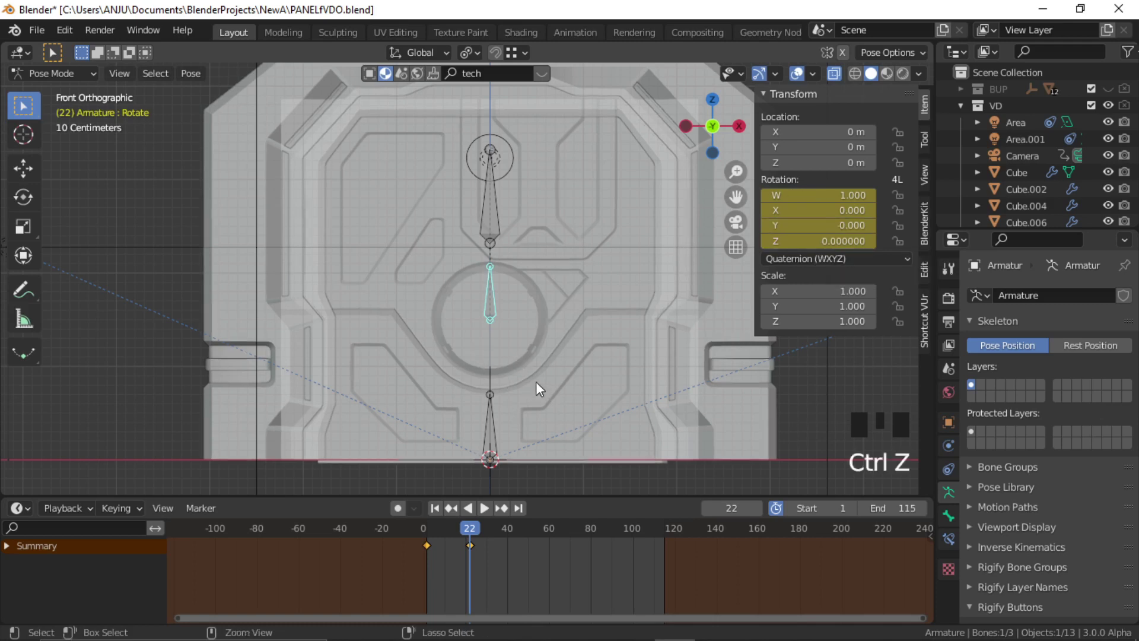
key("ctrl+z")
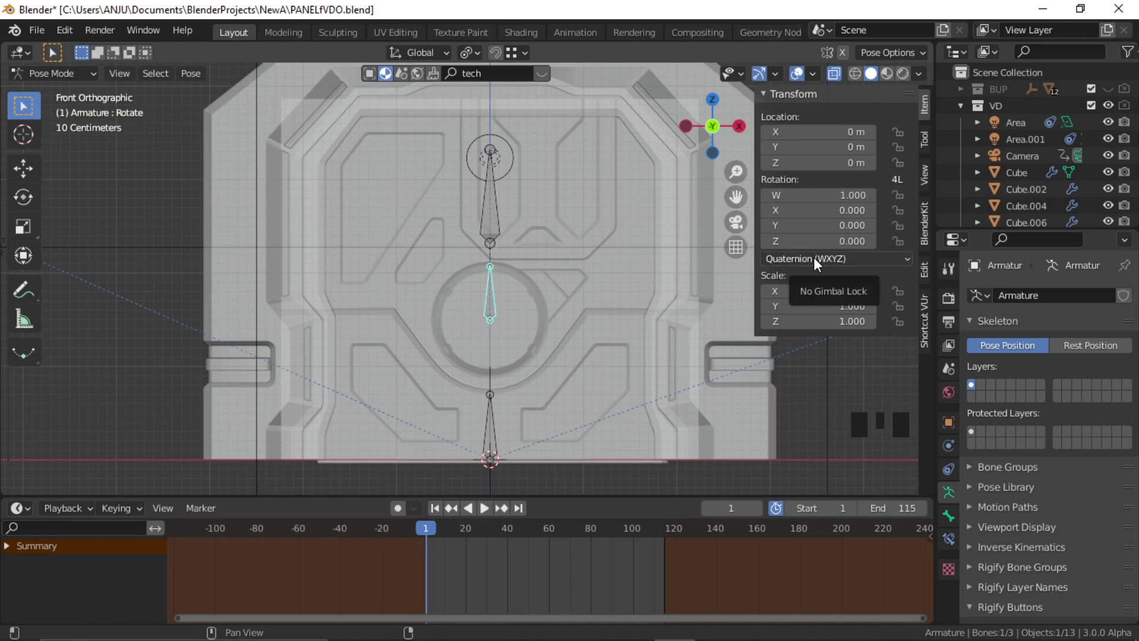
left_click(830, 258)
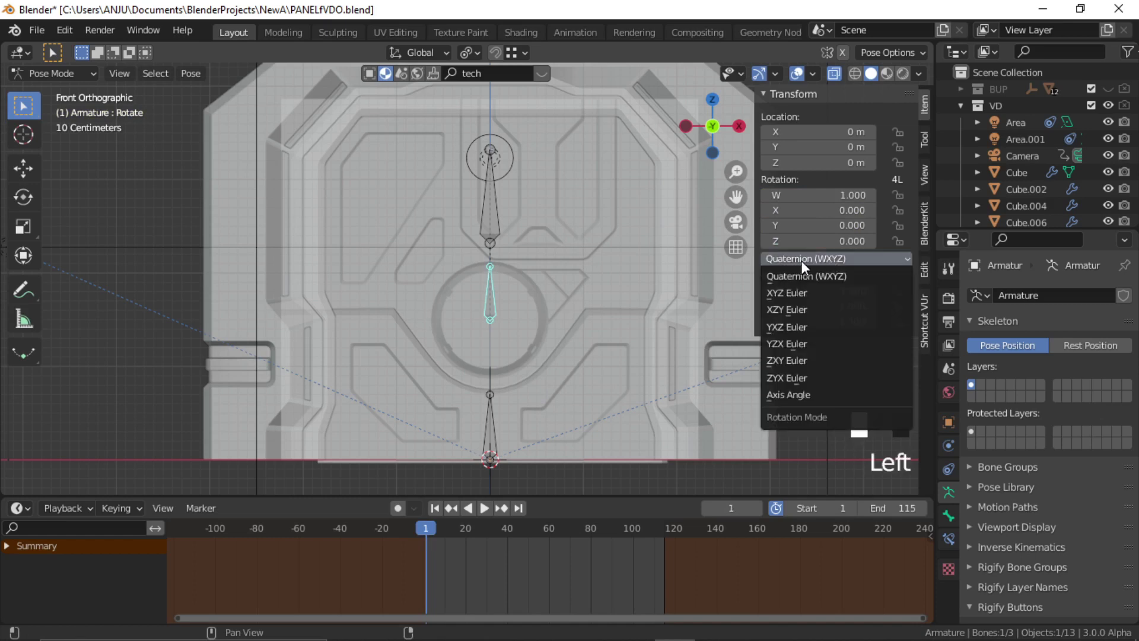
left_click(809, 295)
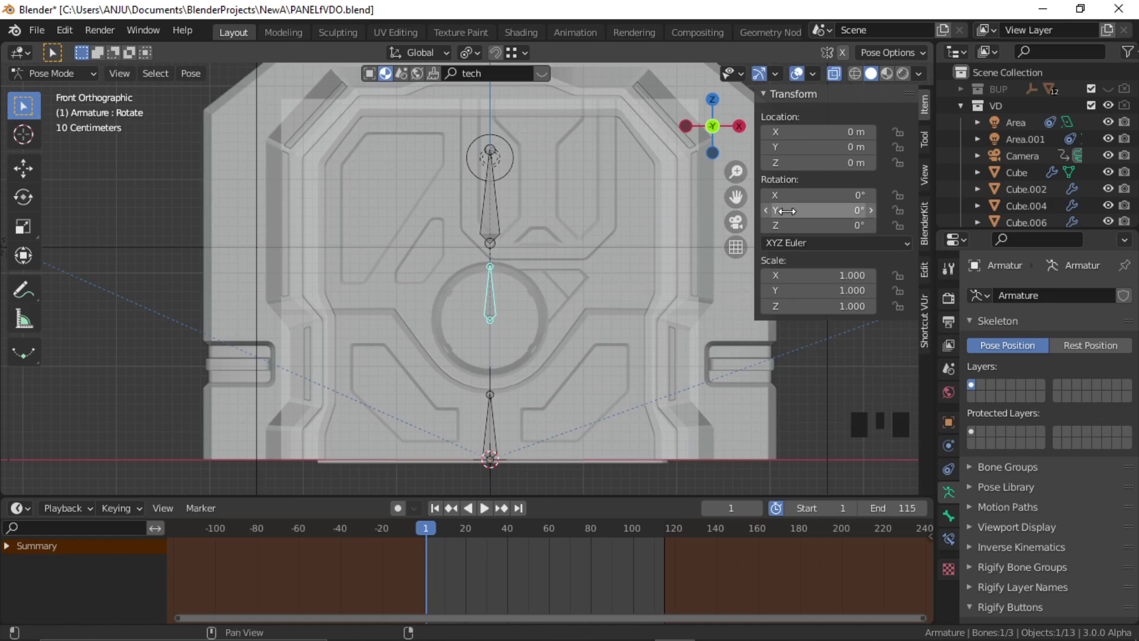
Step: Try a small Z rotation on the Rotate bone to test the axis, and undo it
left_click_drag(818, 209, 837, 225)
key("ctrl+z")
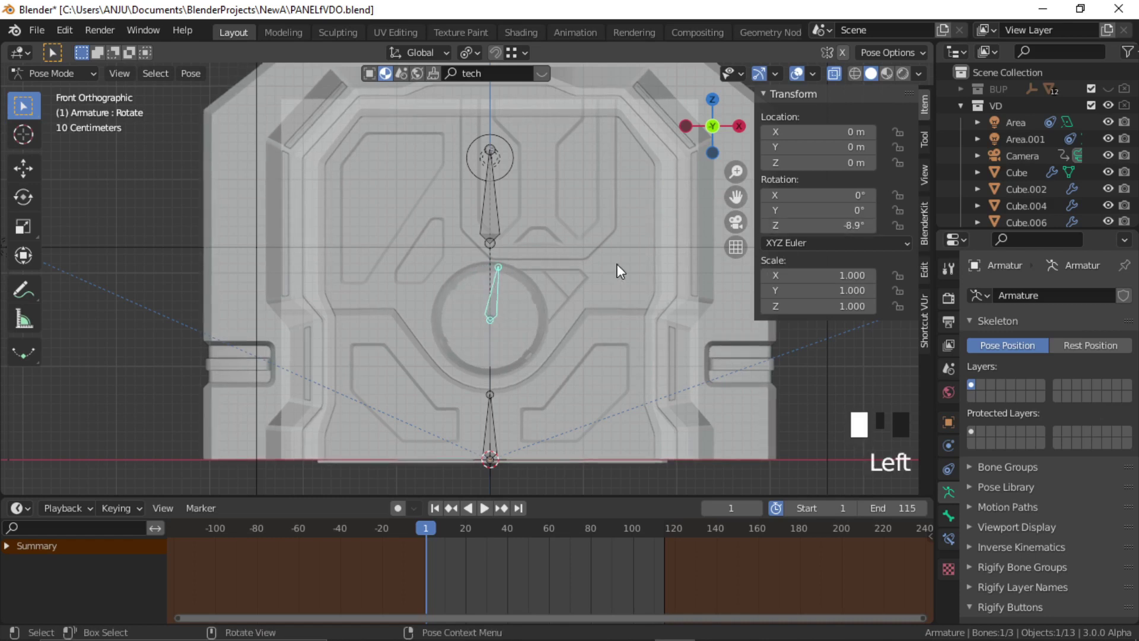
key("ctrl+z")
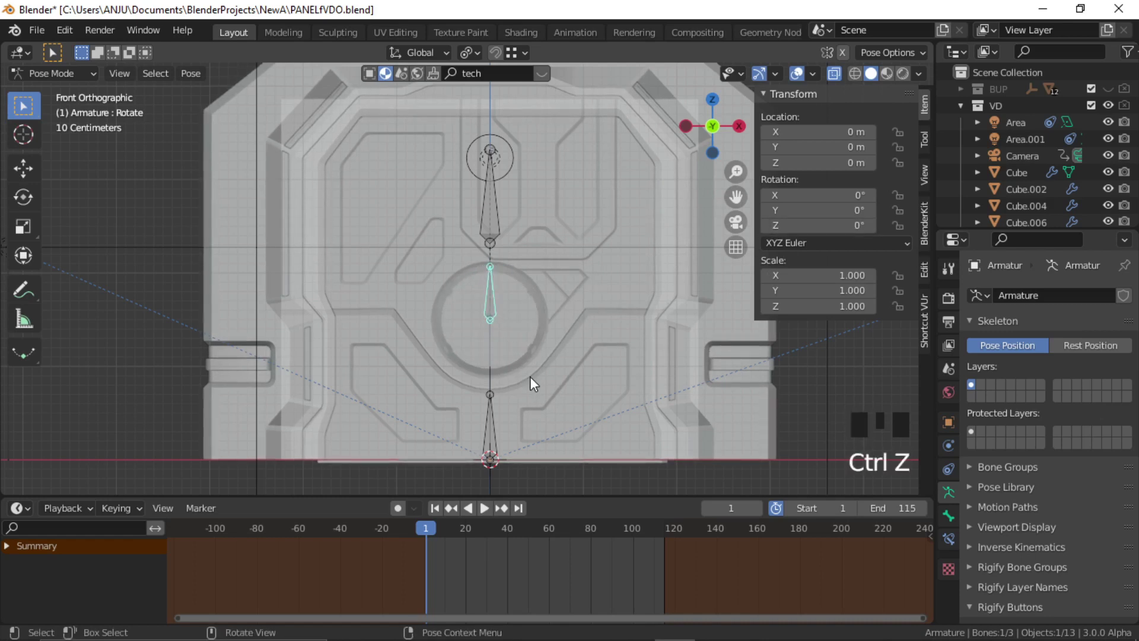
Step: Insert a Rotation keyframe for the Rotate bone at frame 1, and keyframe it at frame 22 with the Z rotation set to 360°
key("i")
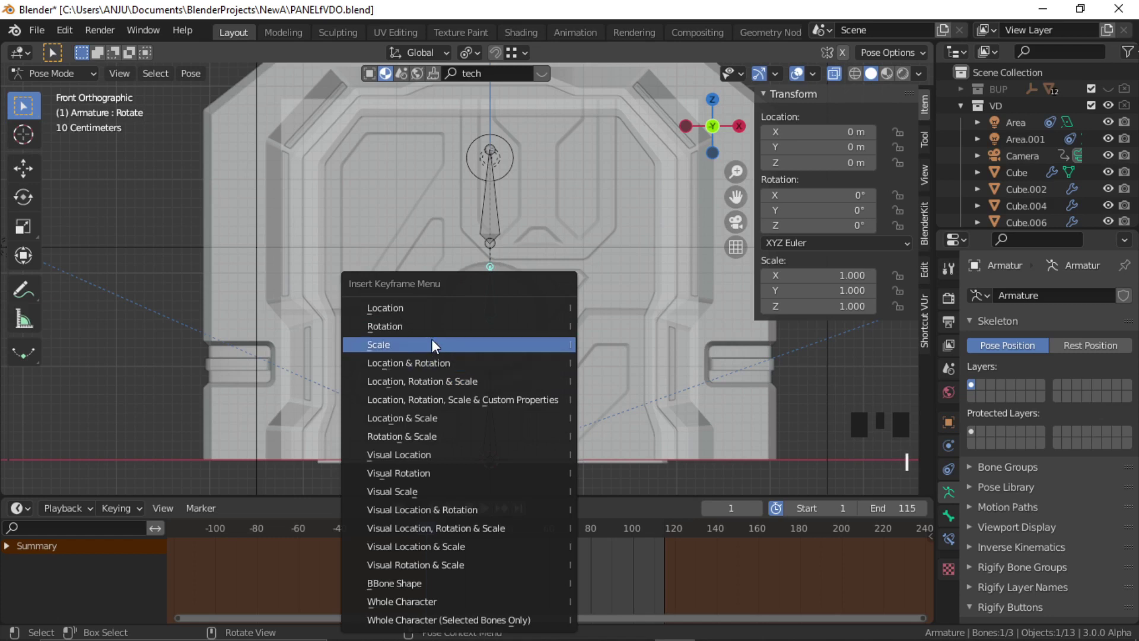
left_click(443, 327)
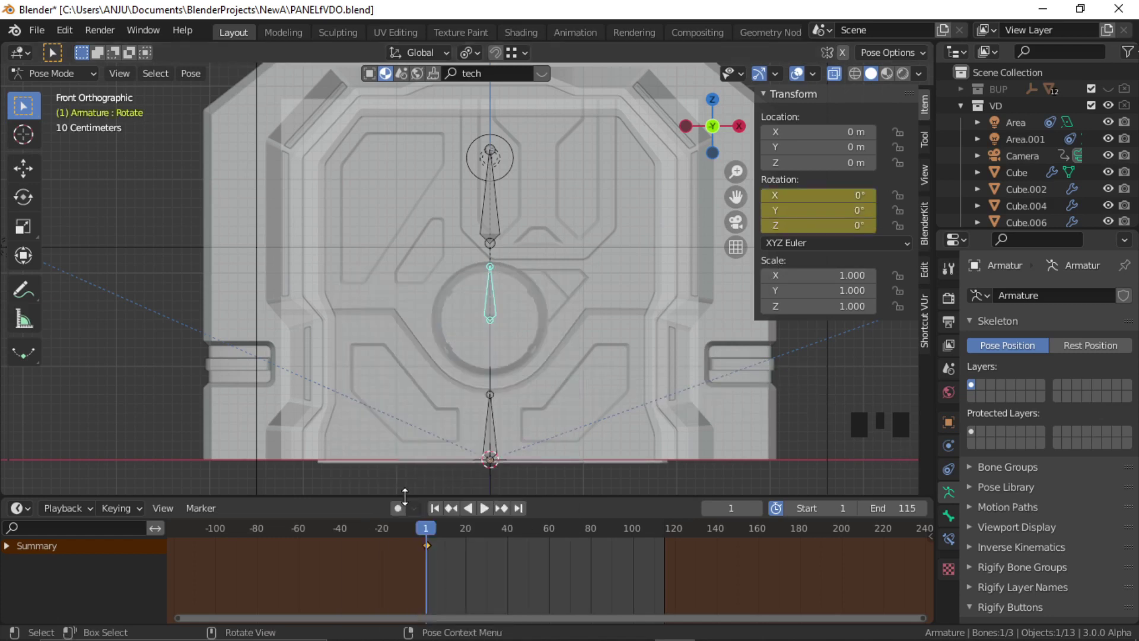
left_click_drag(427, 529, 471, 530)
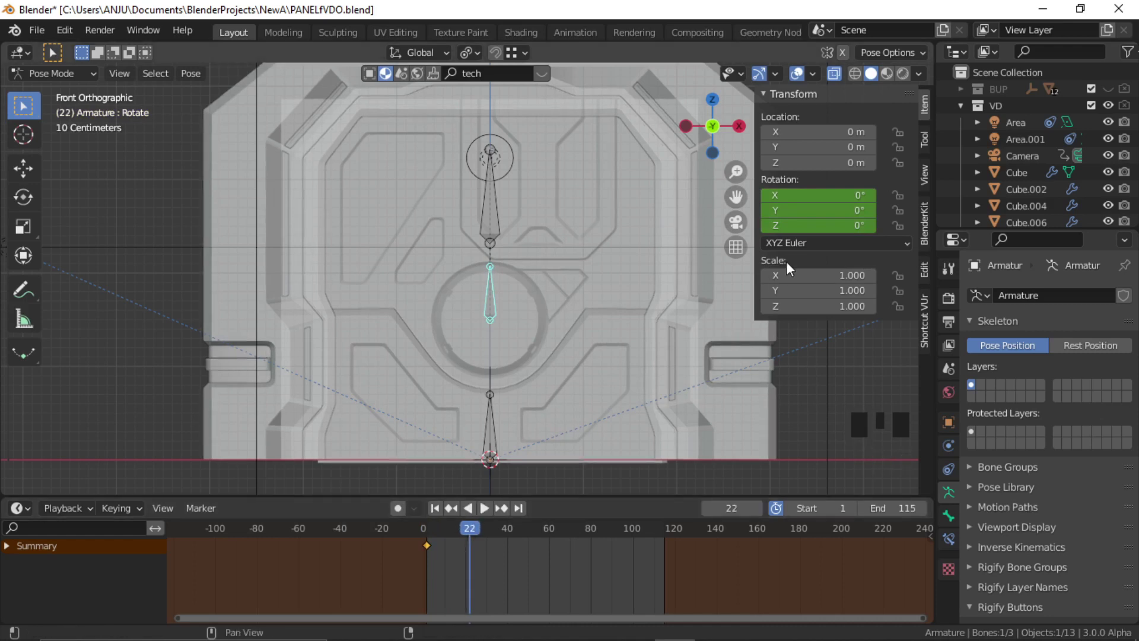
left_click(801, 226)
type("36")
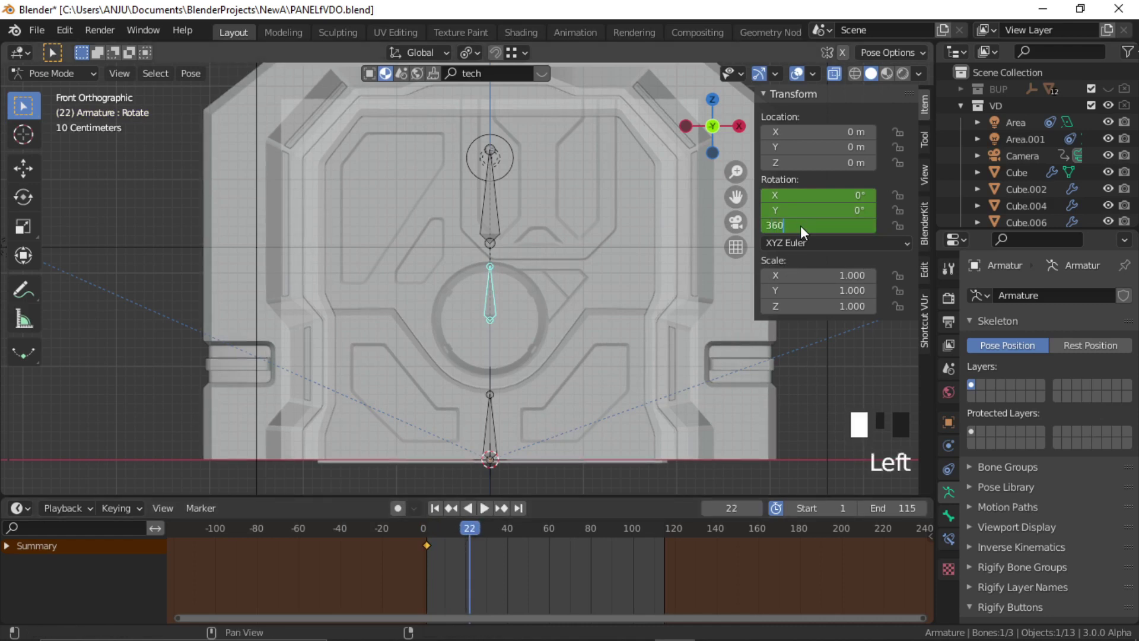
key("Return")
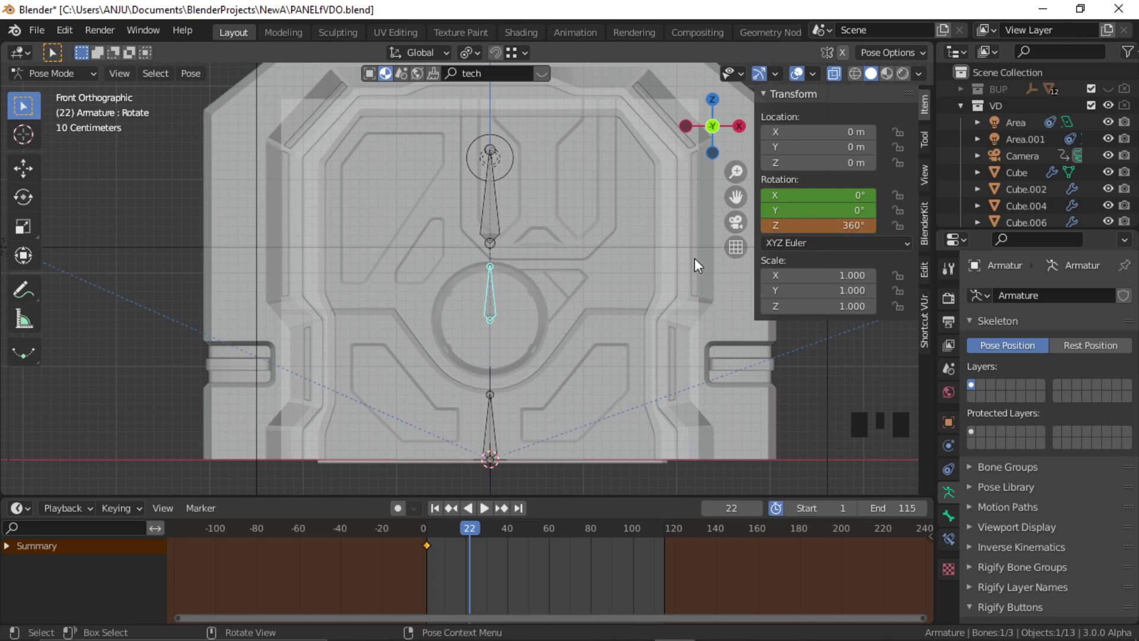
right_click(835, 224)
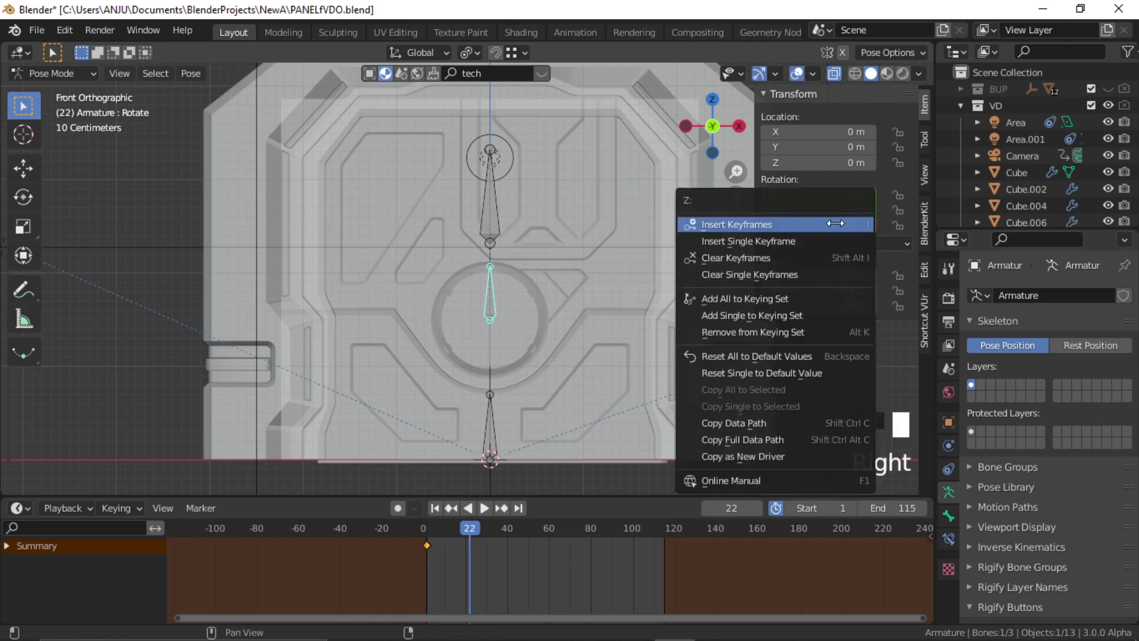
left_click(739, 223)
mouse_move(465, 529)
left_mouse_down()
mouse_move(425, 527)
mouse_move(470, 531)
left_mouse_up()
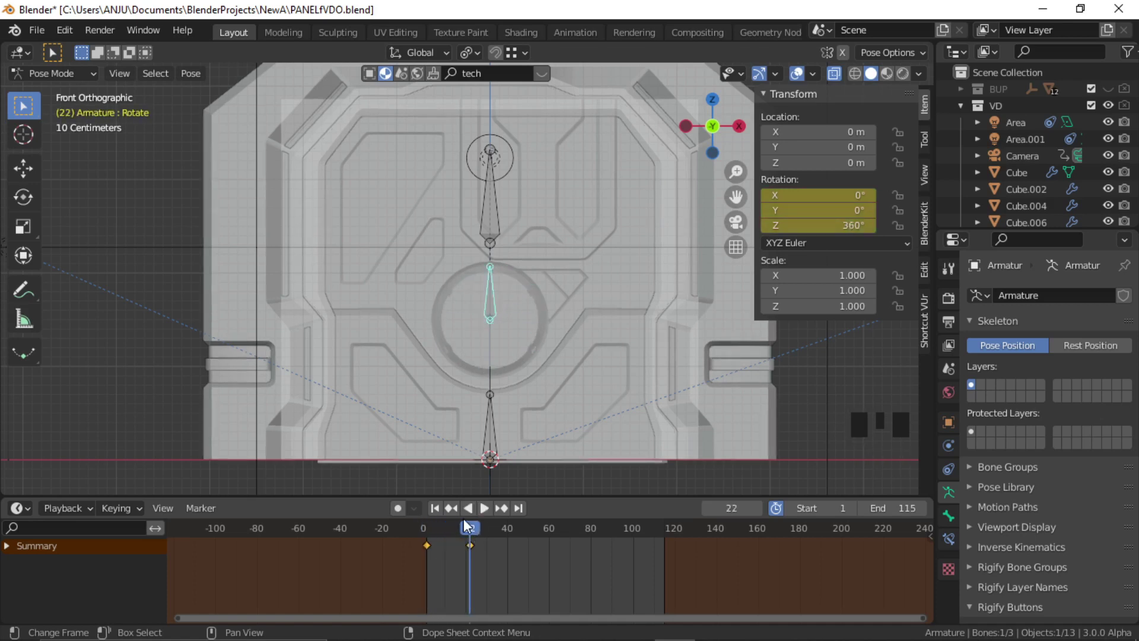
Step: Insert a Location keyframe for the Upper bone at frame 30
left_click_drag(473, 529, 487, 532)
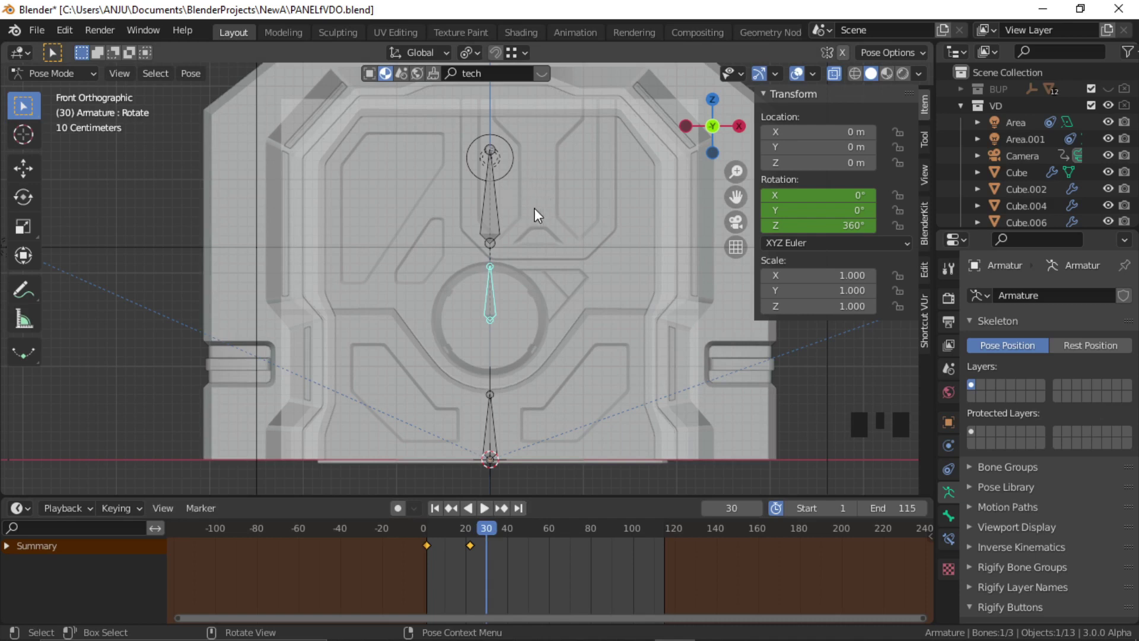
left_click(492, 217)
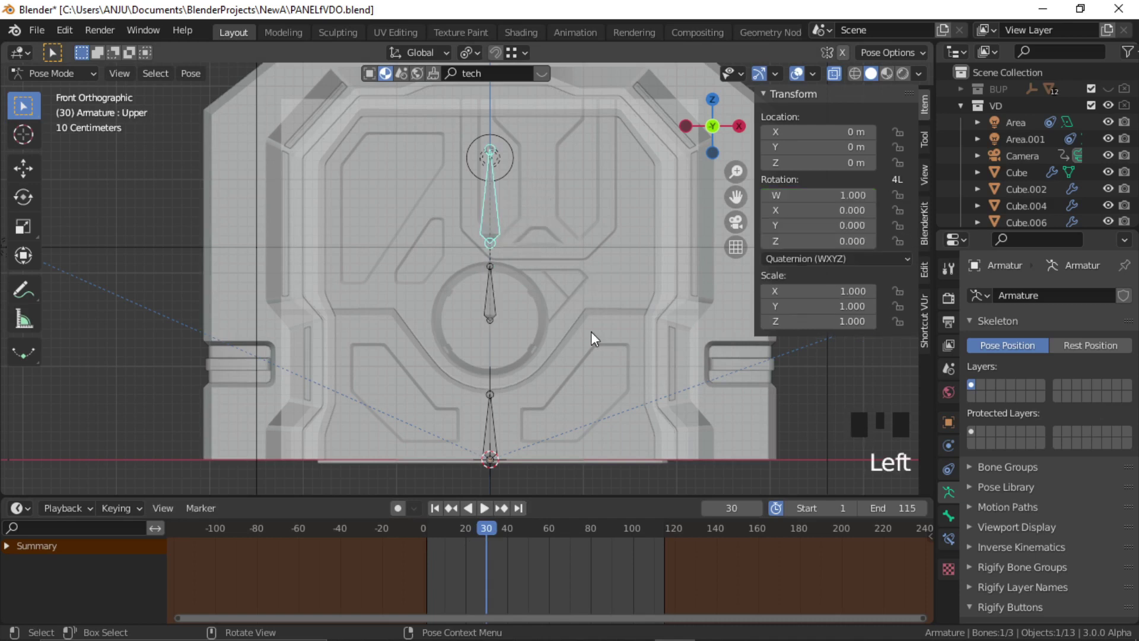
key("i")
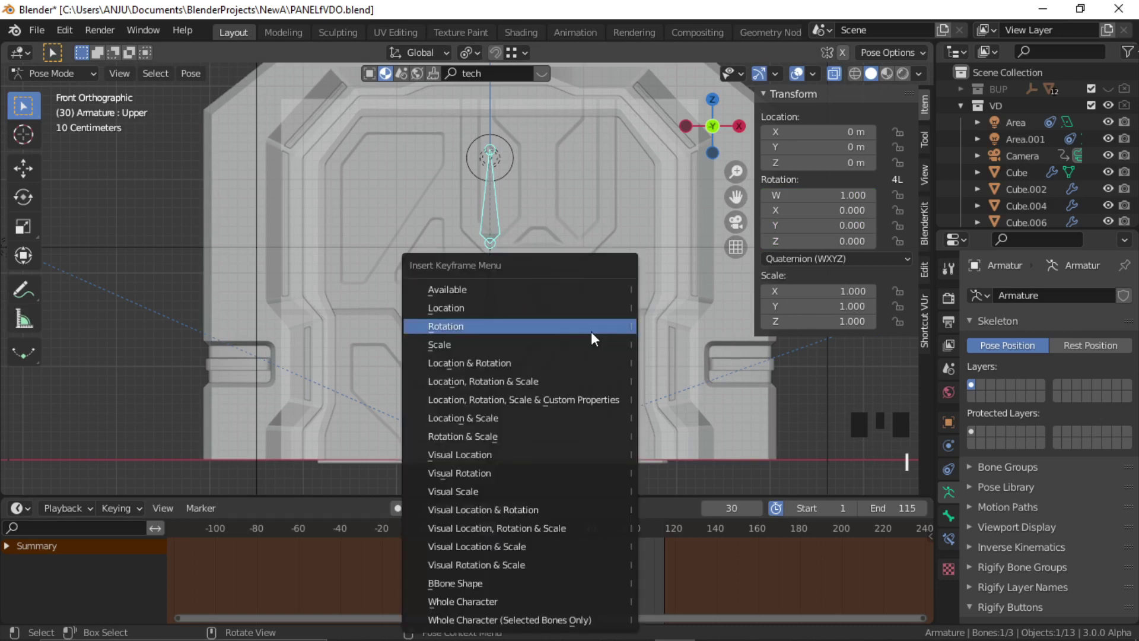
left_click(507, 308)
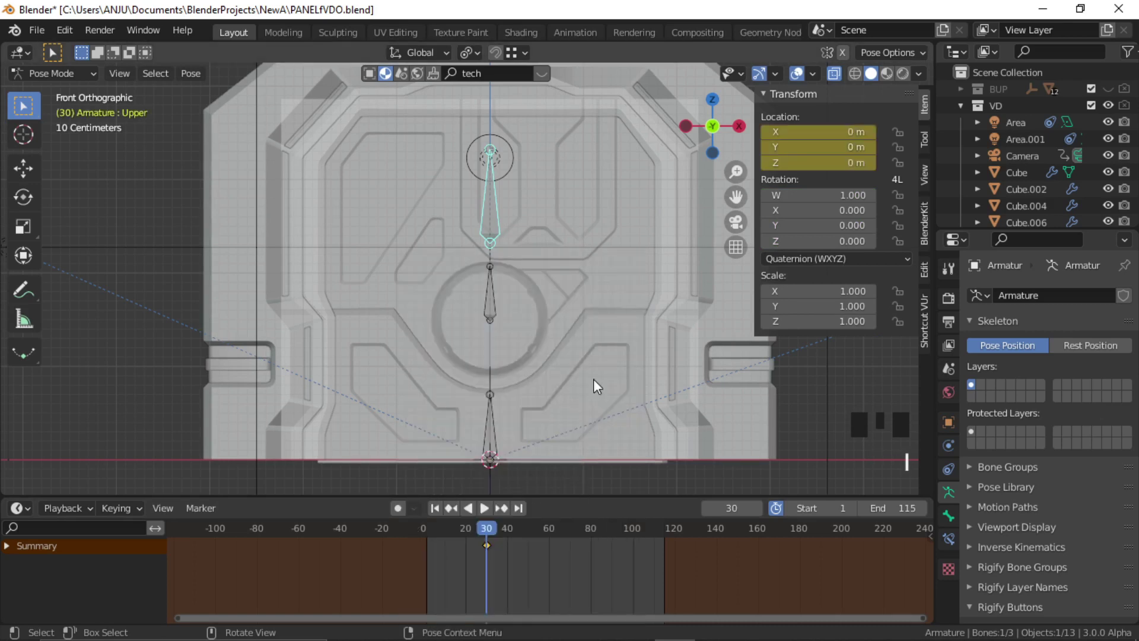
Step: At frame 60, move the Upper bone up along the global Z axis by about 2.94 m and keyframe its location
left_click_drag(487, 528, 550, 531)
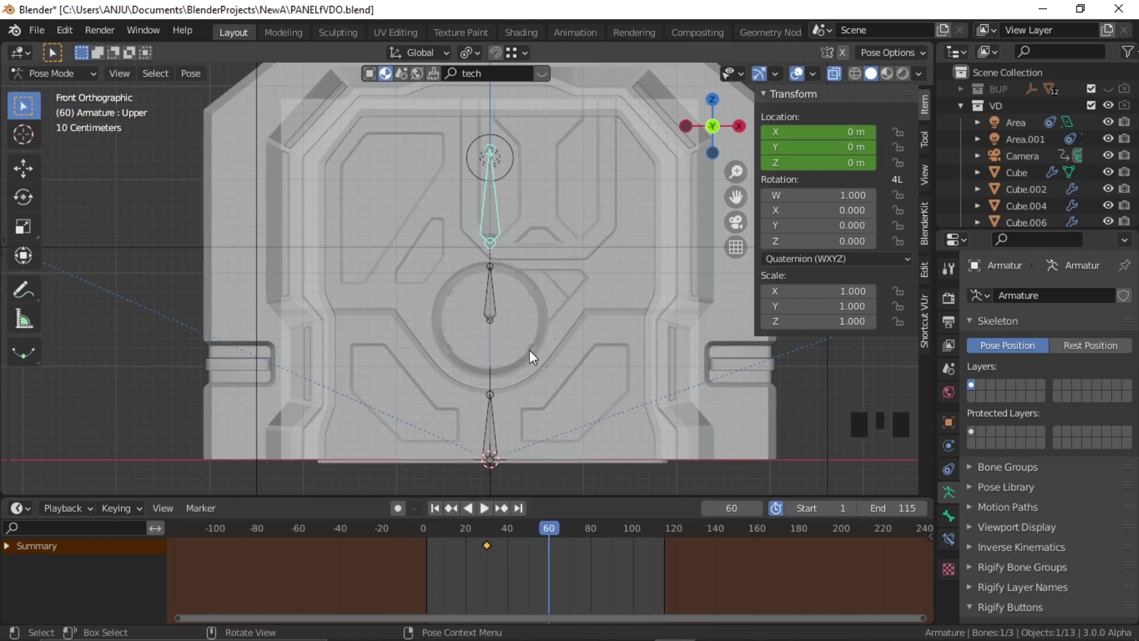
key("g")
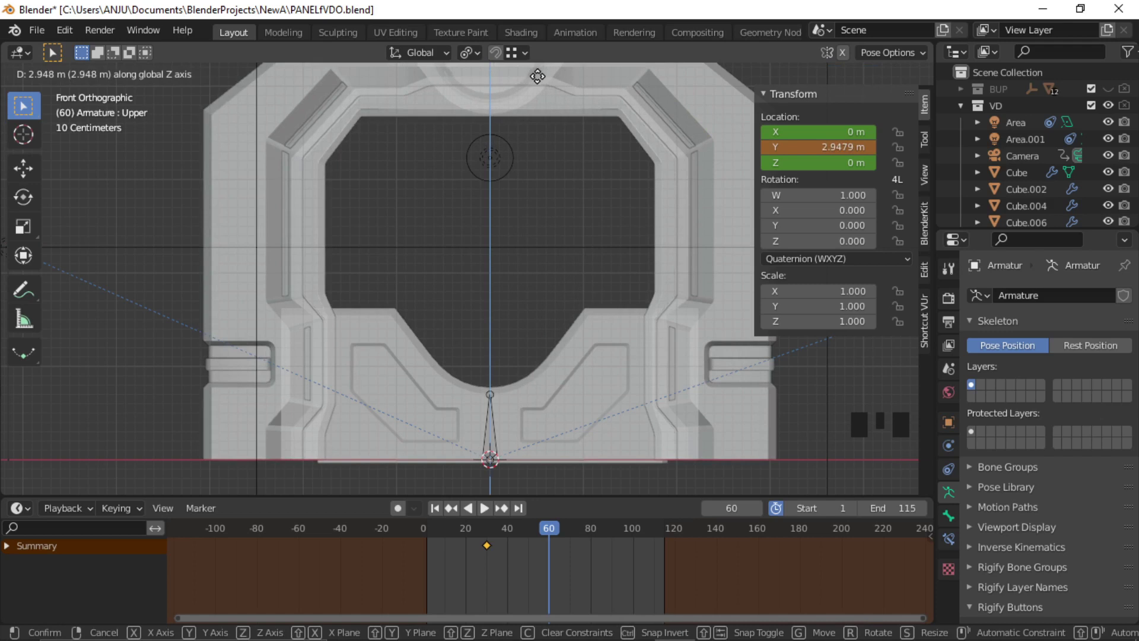
left_click(538, 76)
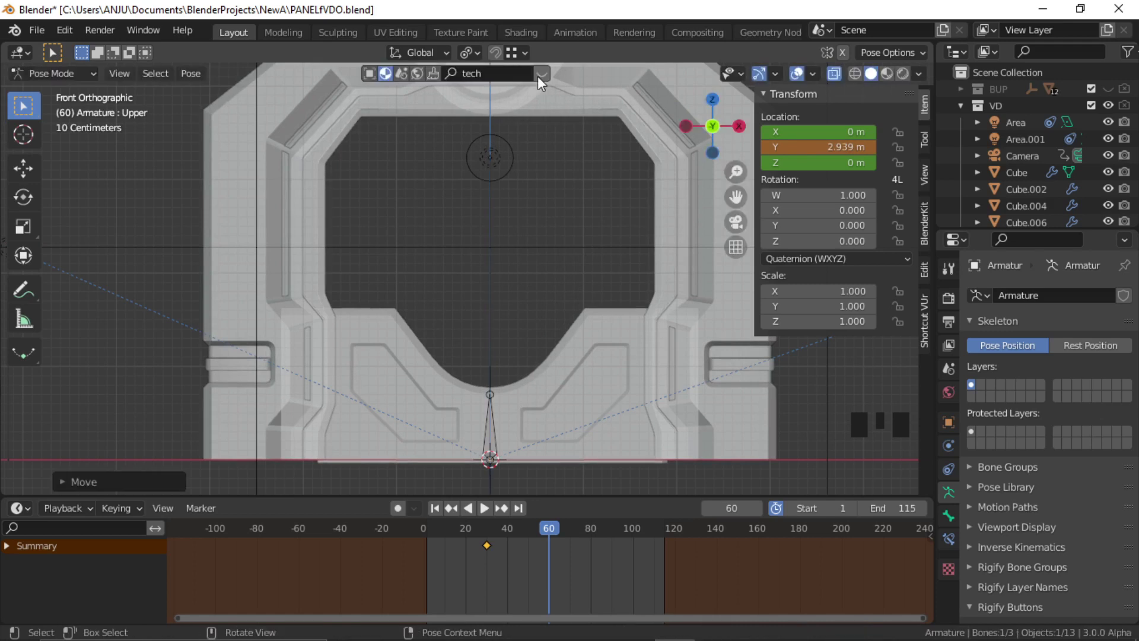
right_click(792, 147)
left_click(735, 149)
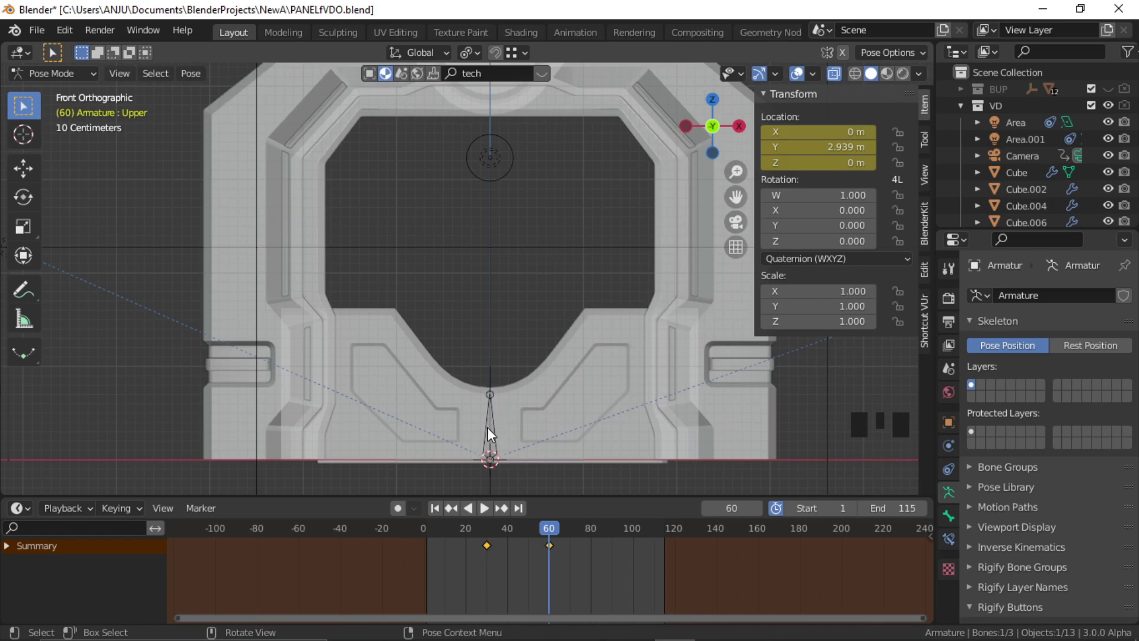
Step: Return to frame 30 and insert a Location keyframe for the Lower bone
left_click(449, 508)
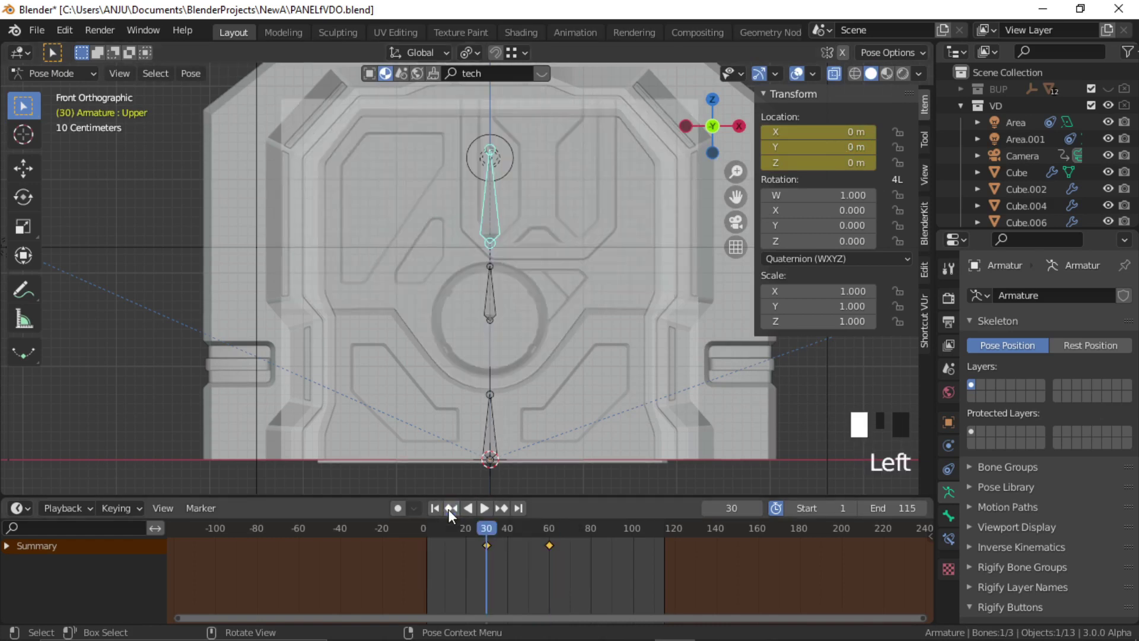
left_click(494, 427)
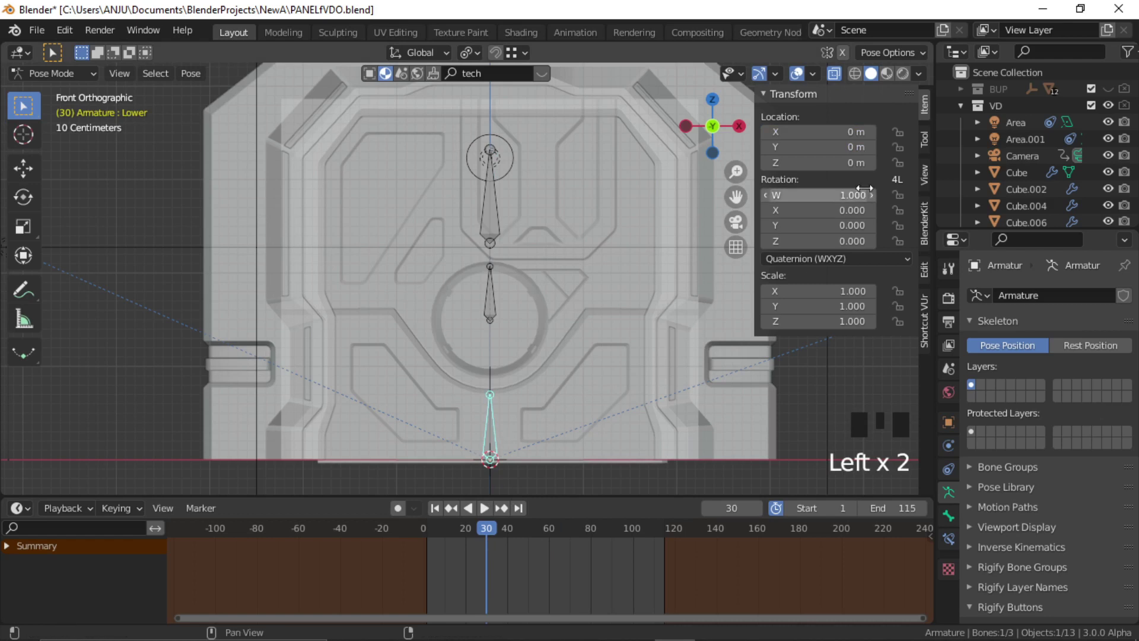
key("i")
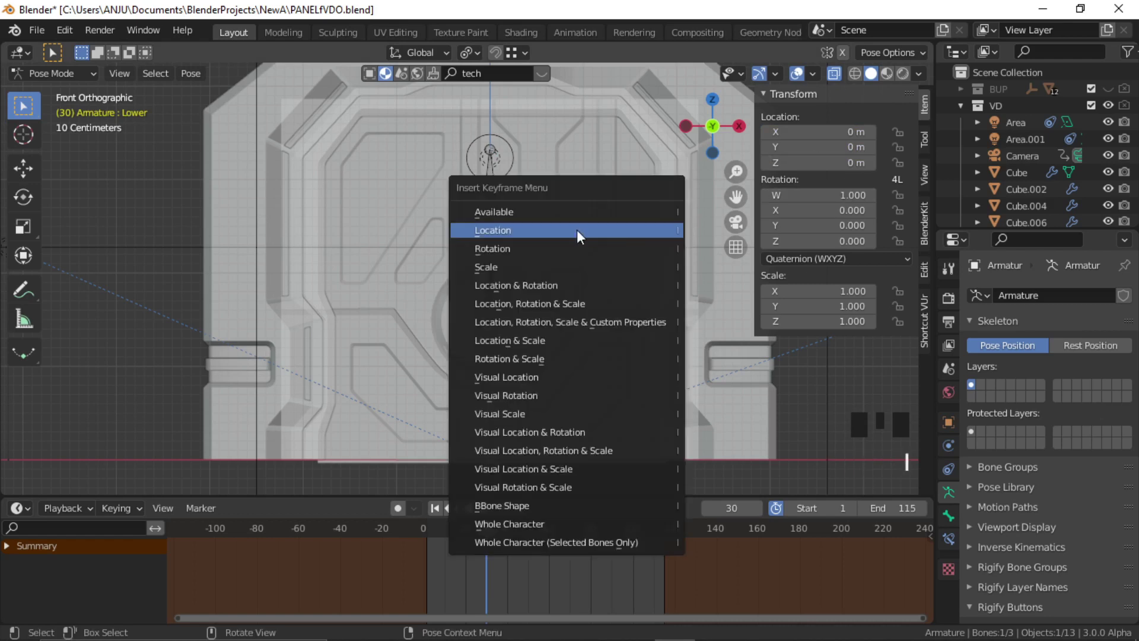
left_click(524, 230)
Step: At frame 60, move the Lower bone down along the global Z axis by about 1.63 m and keyframe its location
left_click(549, 527)
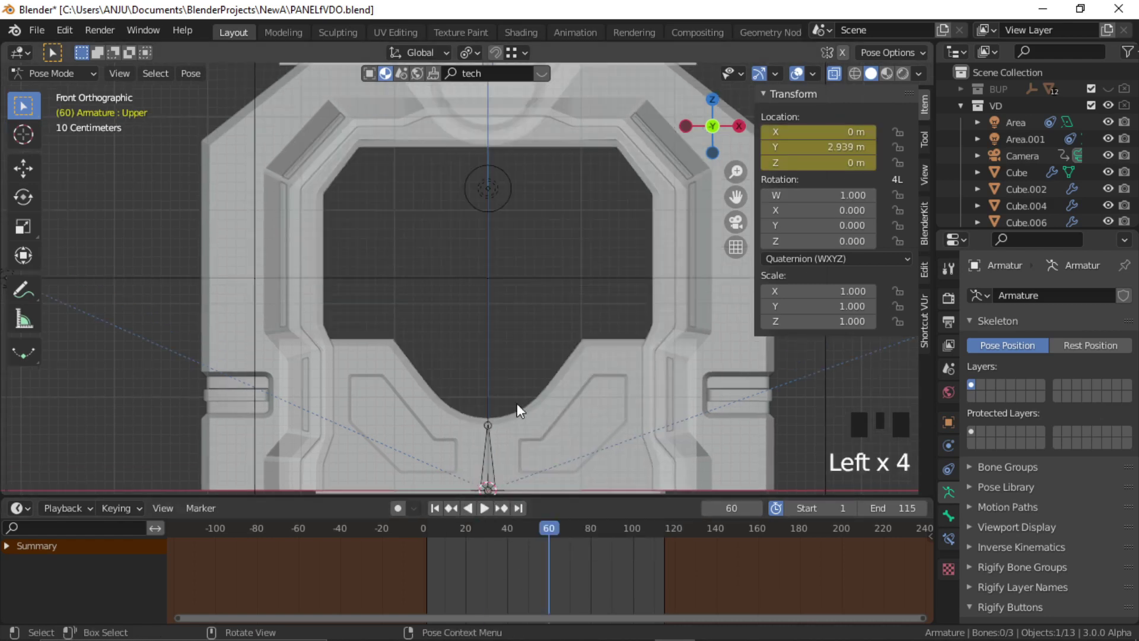
left_click(485, 462)
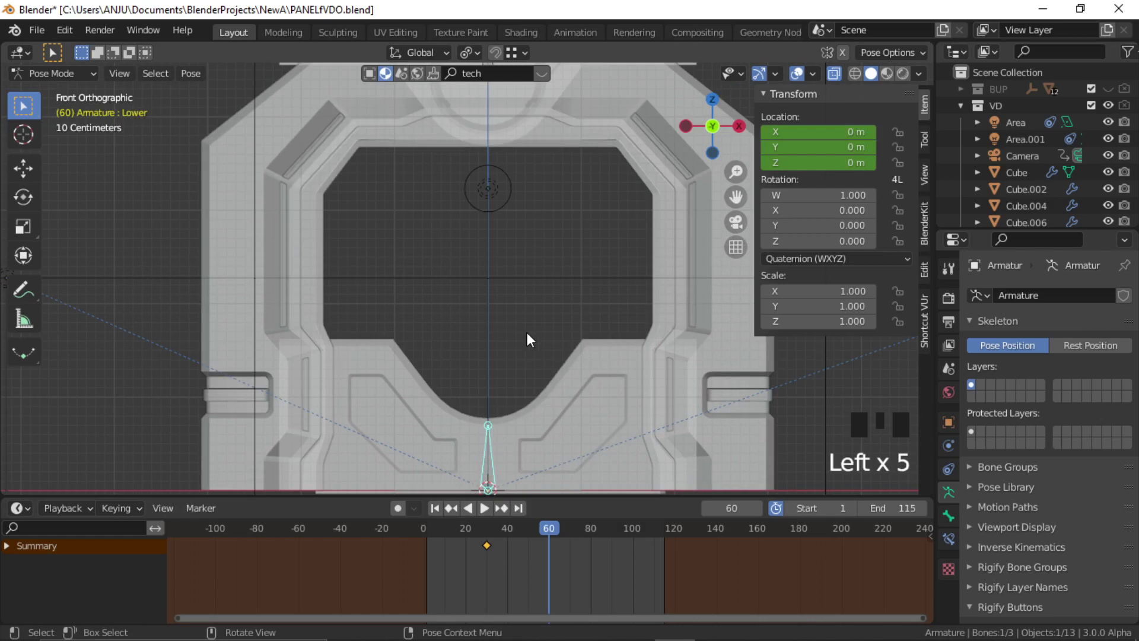
scroll(530, 341, "down", 2)
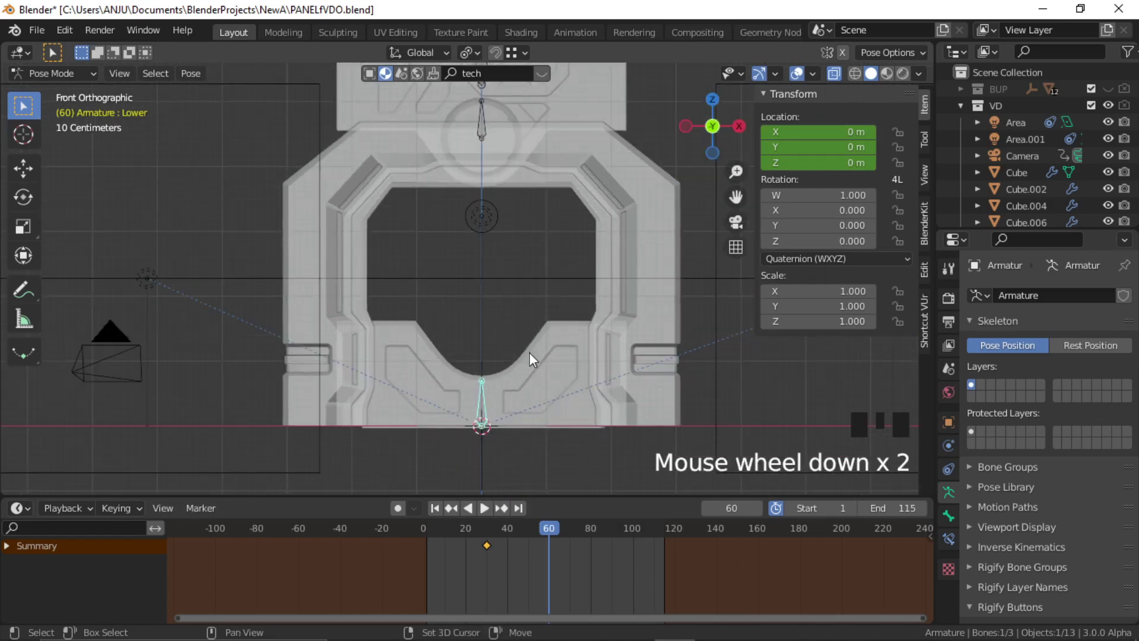
middle_click_drag(529, 353, 532, 295, "shift")
key("g")
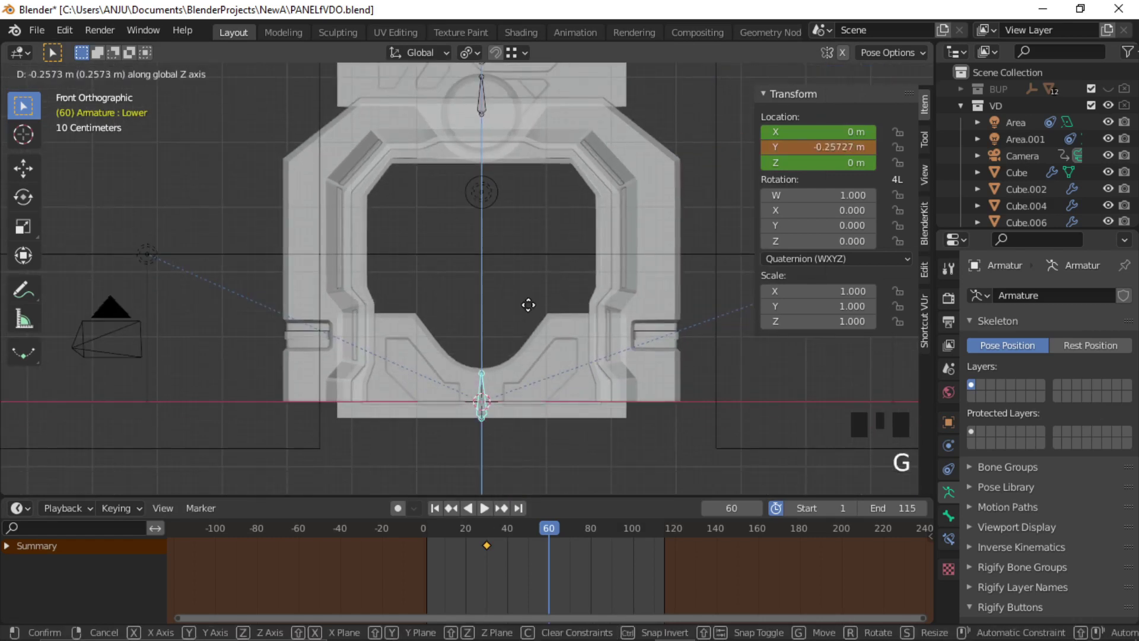
left_click(533, 394)
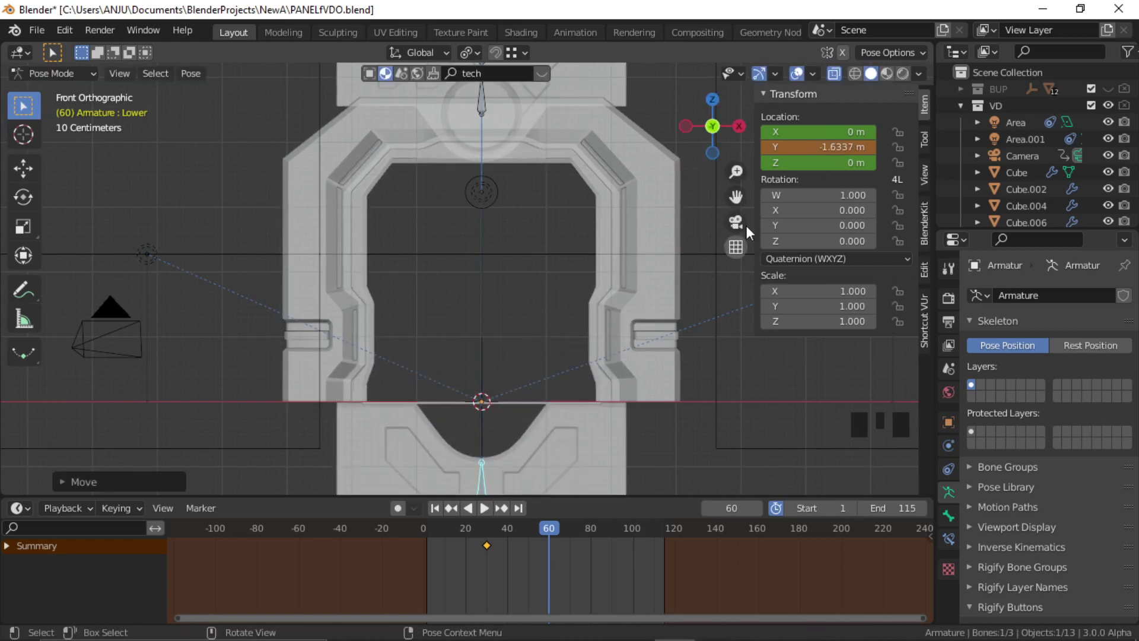
right_click(832, 146)
left_click(766, 147)
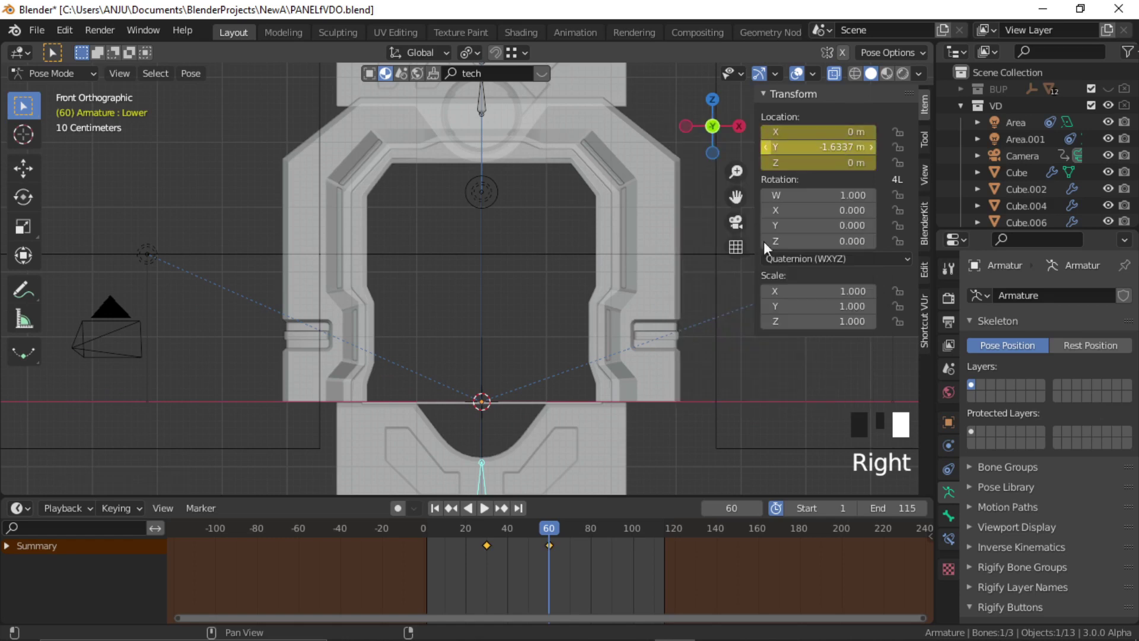
Step: Deselect the bones and play the animation from the start to check the door's opening sequence
left_click(658, 462)
left_click_drag(547, 525, 423, 527)
left_click(484, 508)
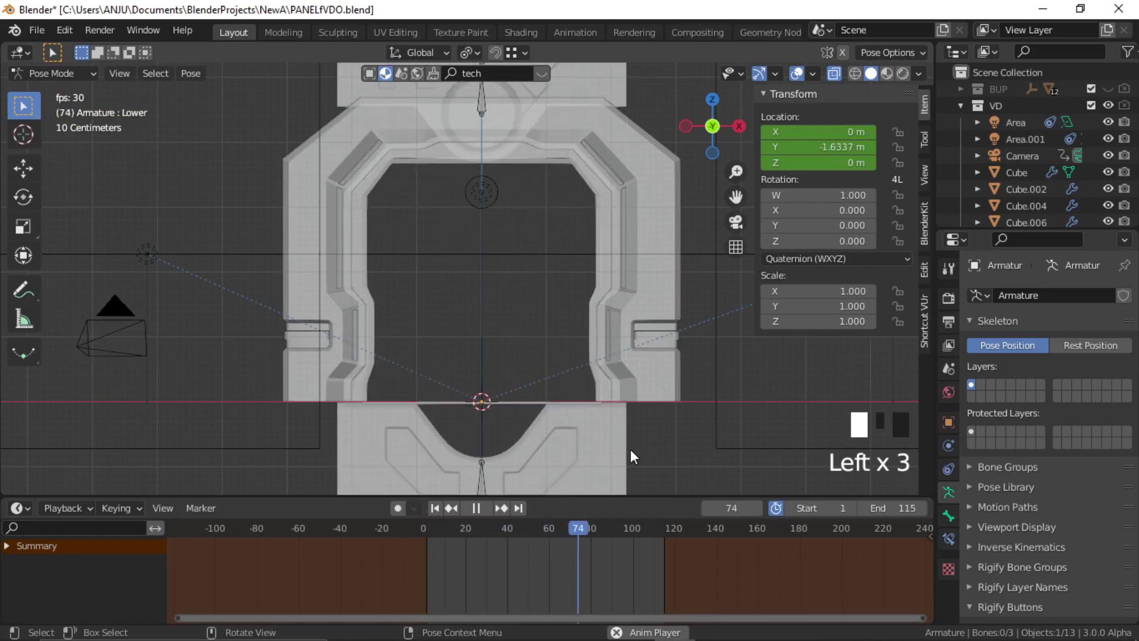
key("space")
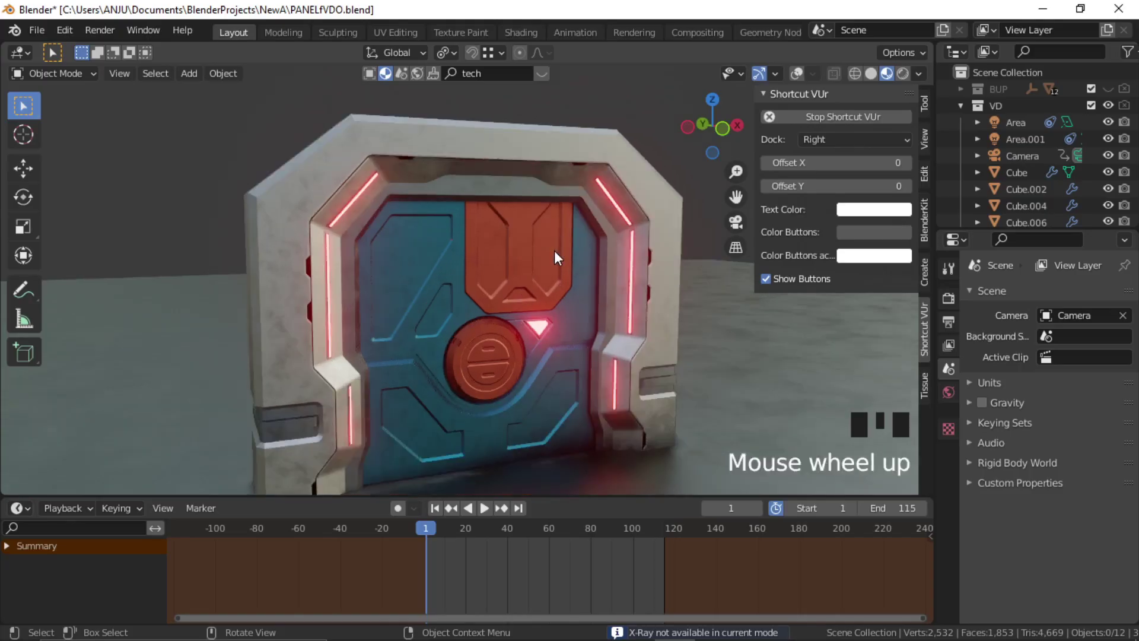
Step: Play the door animation in the shaded perspective view and inspect the whole opened door
middle_click_drag(554, 252, 546, 300)
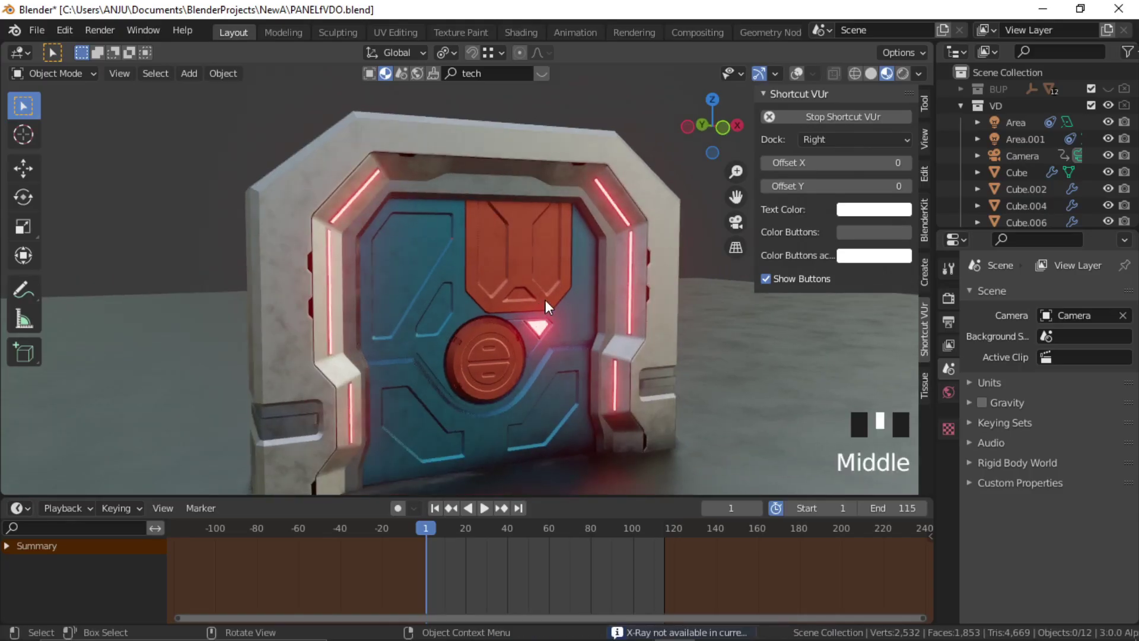
key("space")
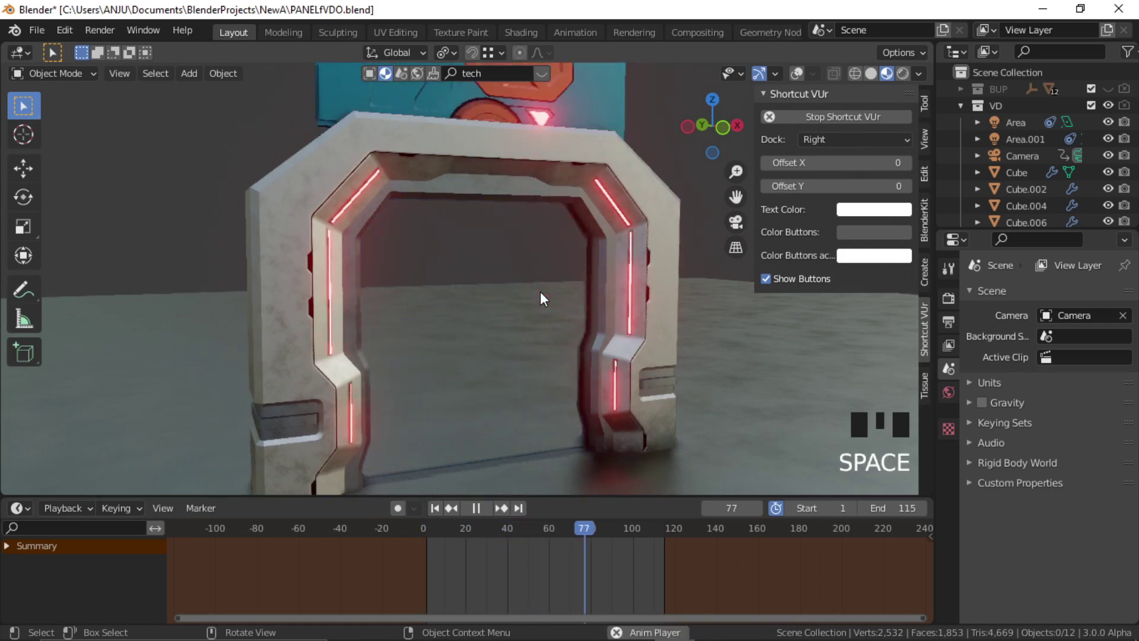
key("space")
scroll(566, 321, "down", 2)
middle_click_drag(515, 257, 515, 278, "shift")
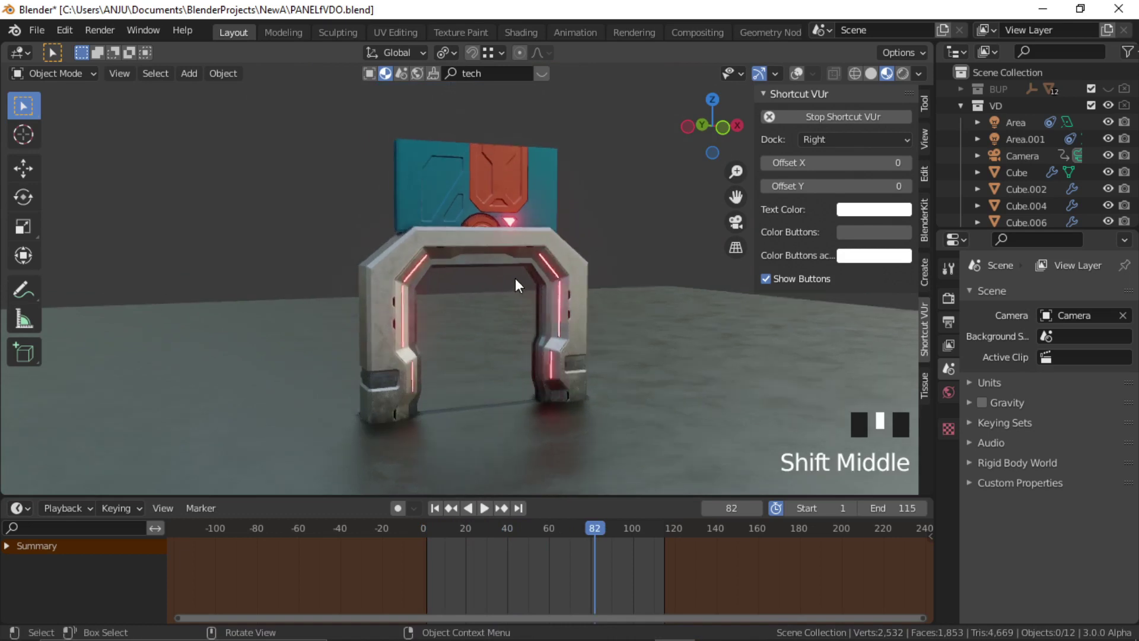
Step: Move the Armature modifier above the Boolean modifier in the upper door panel's modifier stack
scroll(515, 277, "up", 1)
left_click(494, 176)
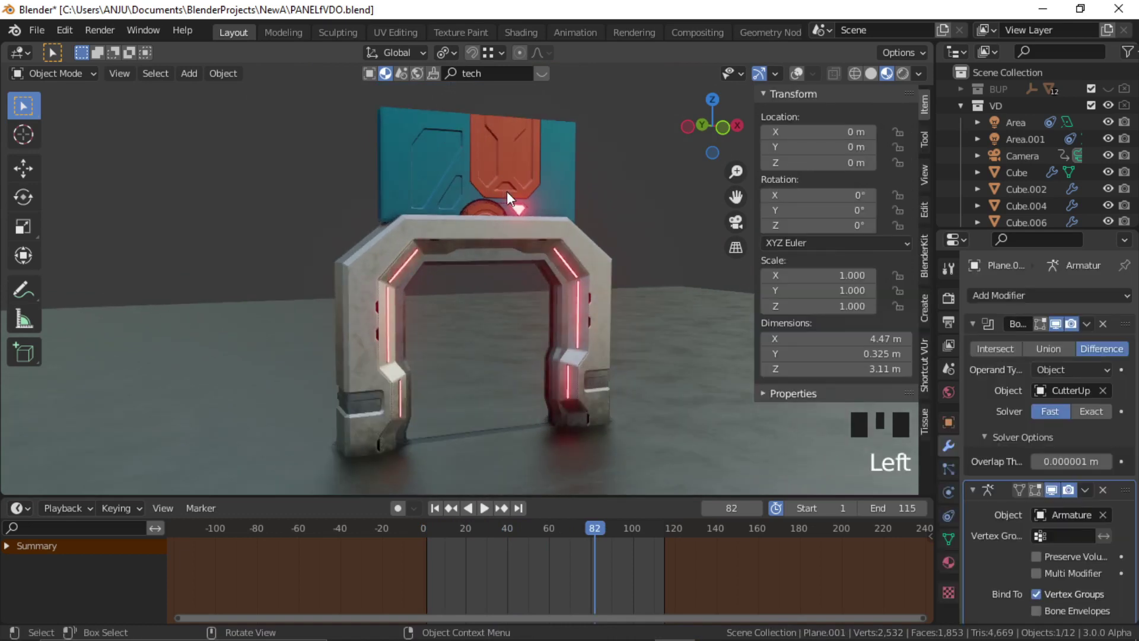
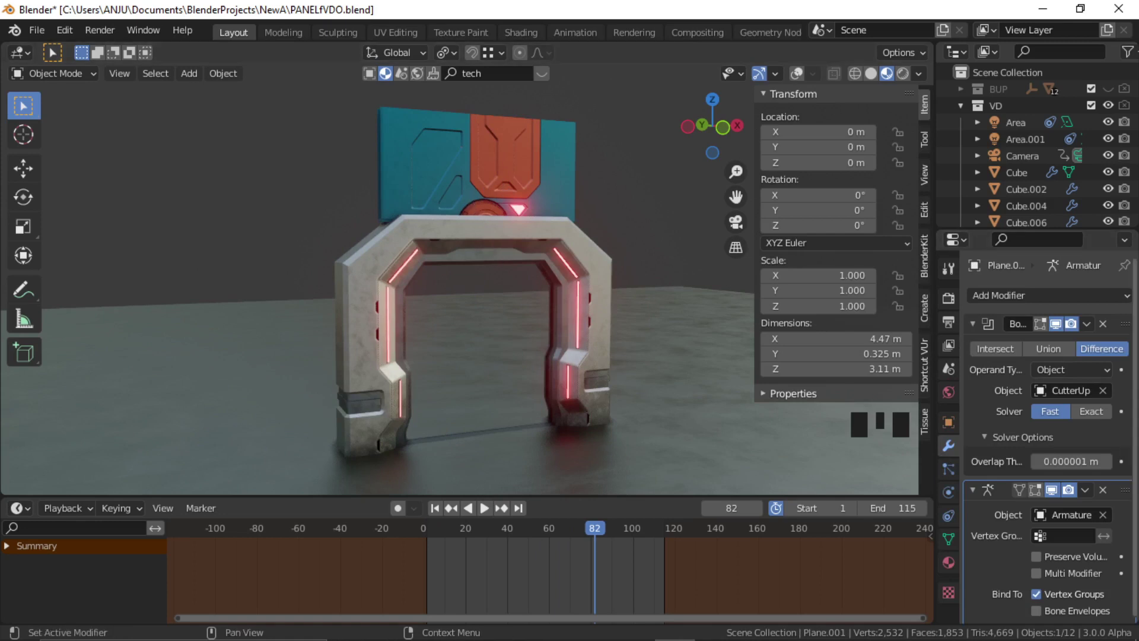
left_click(1127, 494)
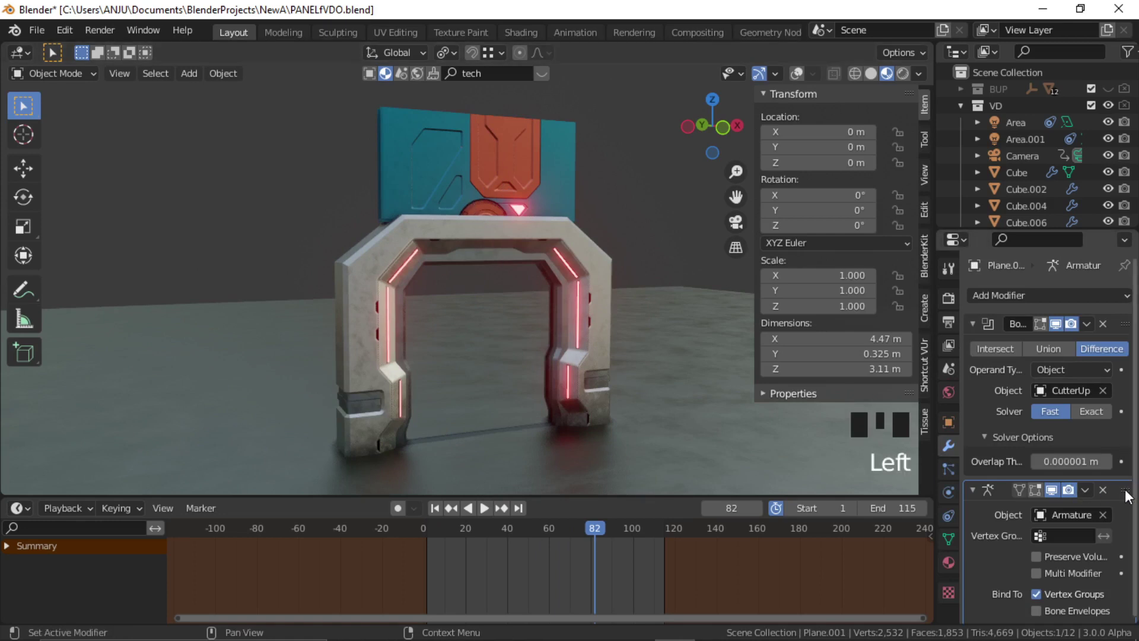
left_click_drag(1127, 494, 1124, 324)
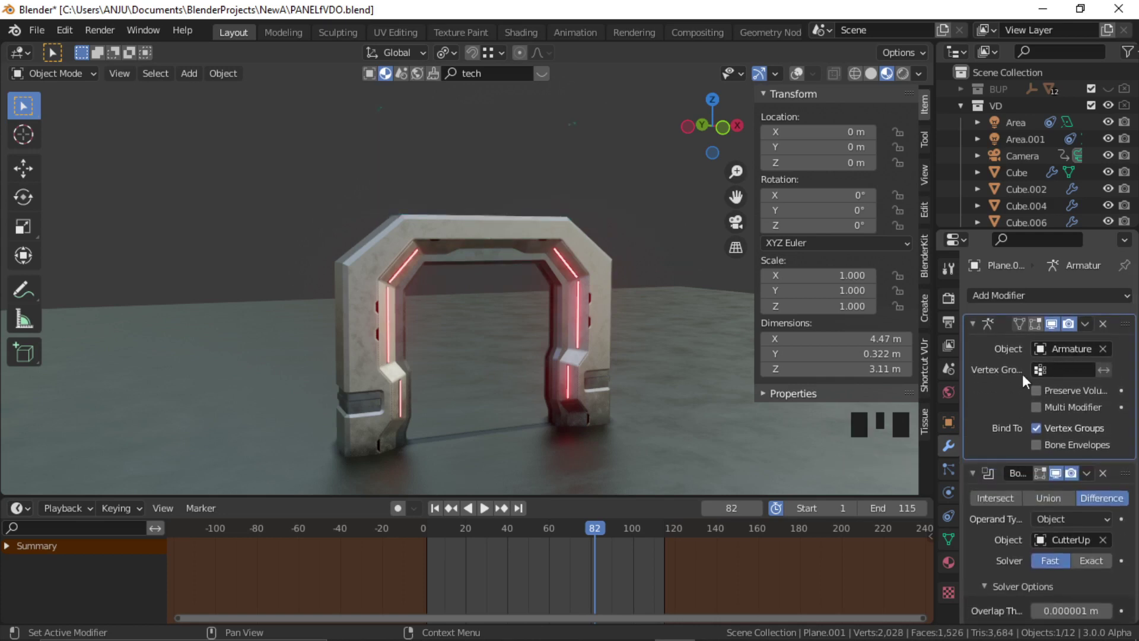
left_click(1001, 478)
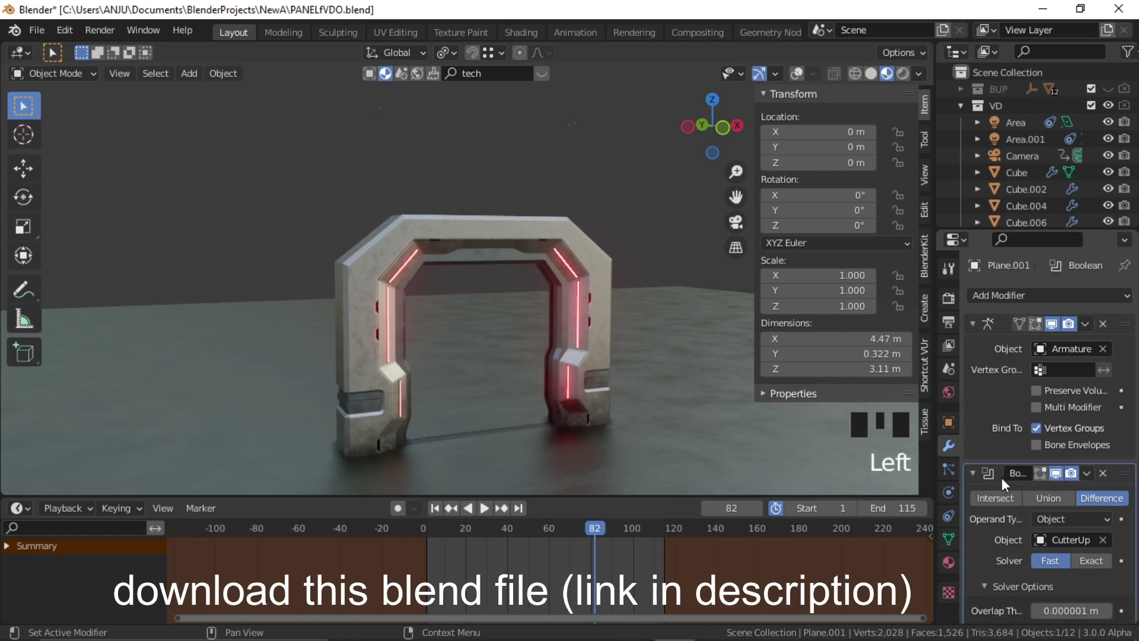
Step: Play the door animation from frame 1 to check the panel cutting, and return to the first frame
left_click(533, 215)
left_click(434, 507)
left_click(625, 215)
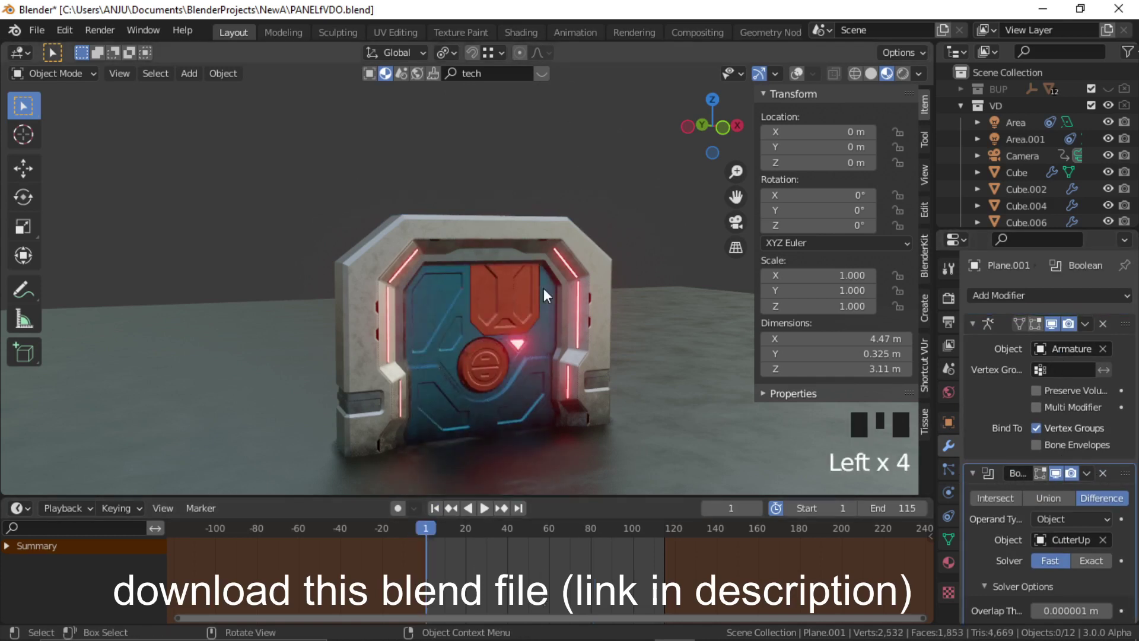
key("space")
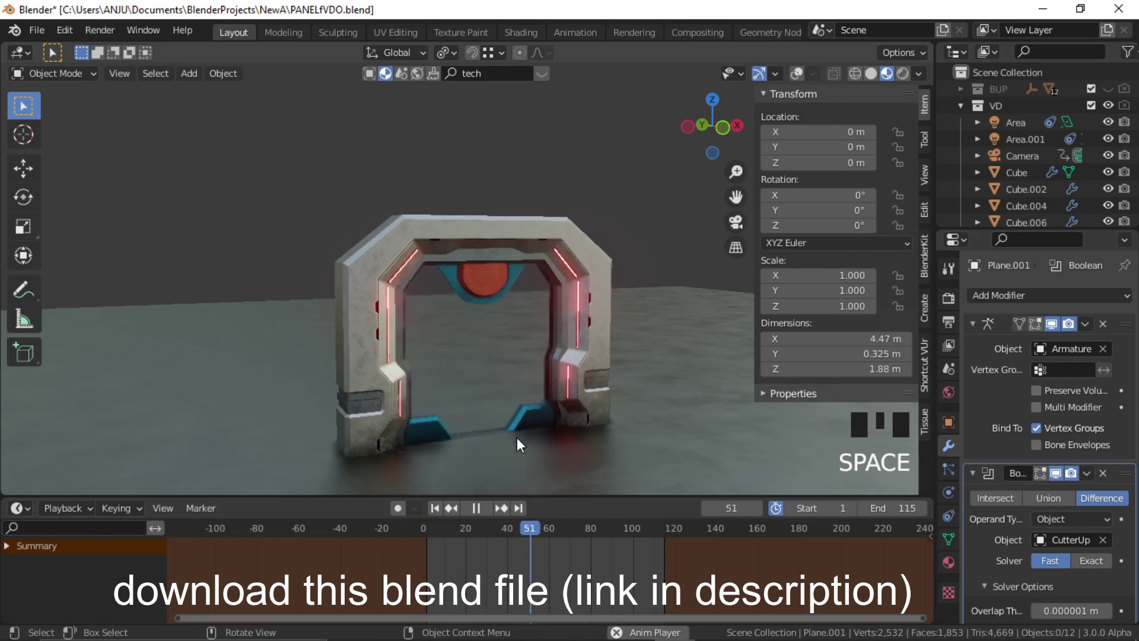
key("space")
left_click(452, 508)
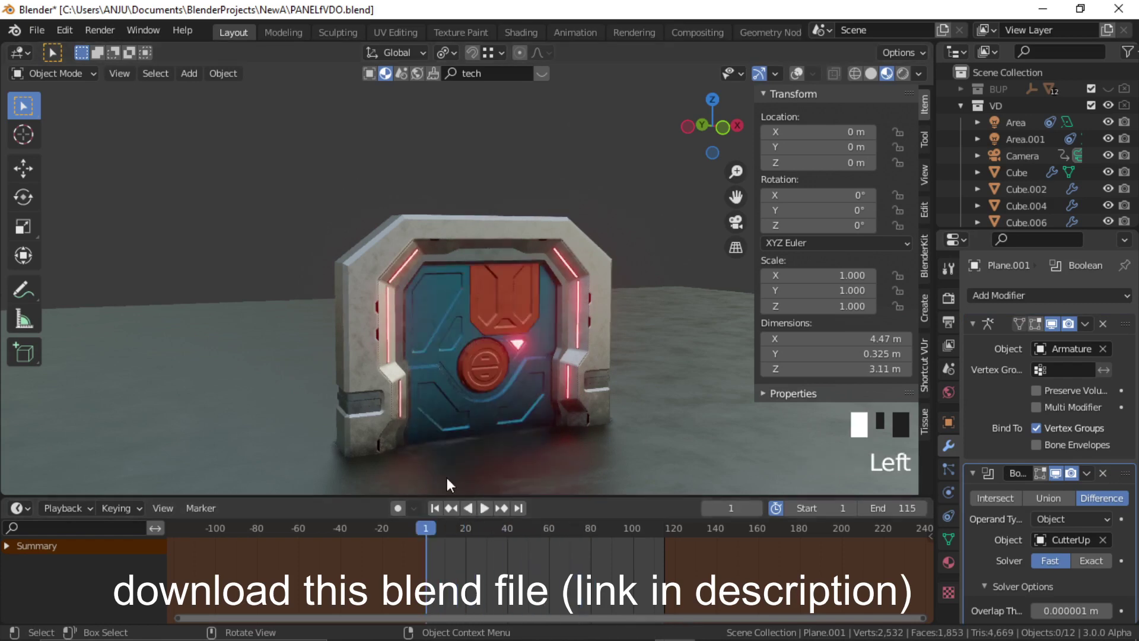
left_click(655, 215)
Step: Switch the viewport to solid shading and add a Plain Axes empty to the scene
scroll(522, 400, "up", 2)
middle_click_drag(521, 394, 549, 297, "shift")
scroll(536, 312, "up", 2)
scroll(564, 301, "down", 2)
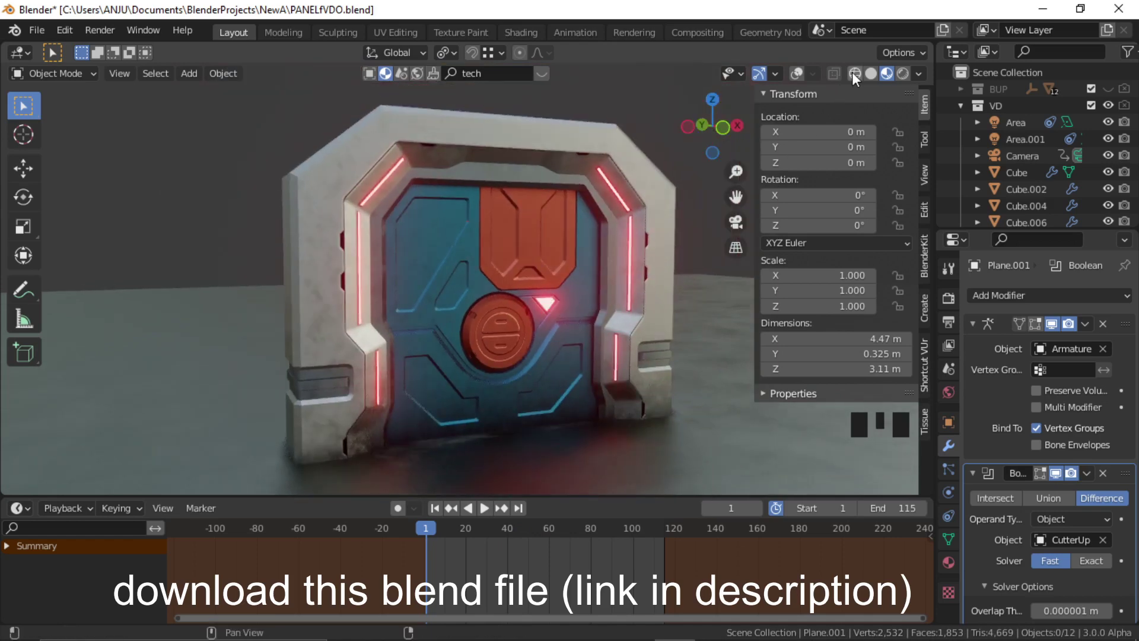
left_click(871, 73)
left_click(645, 148)
key("shift+a")
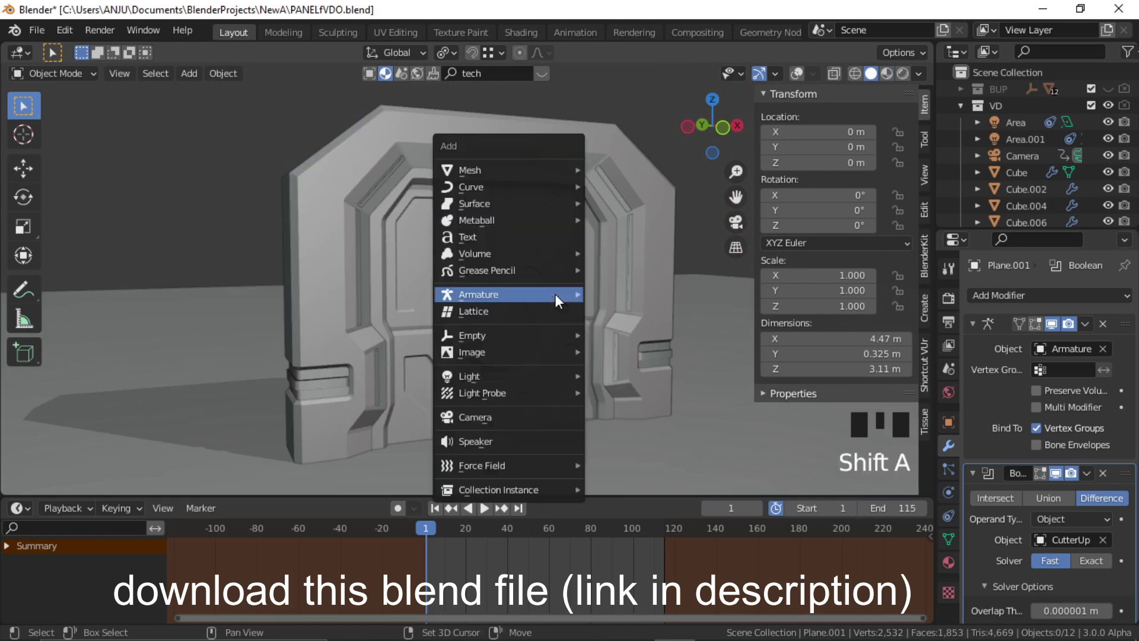
mouse_move(534, 335)
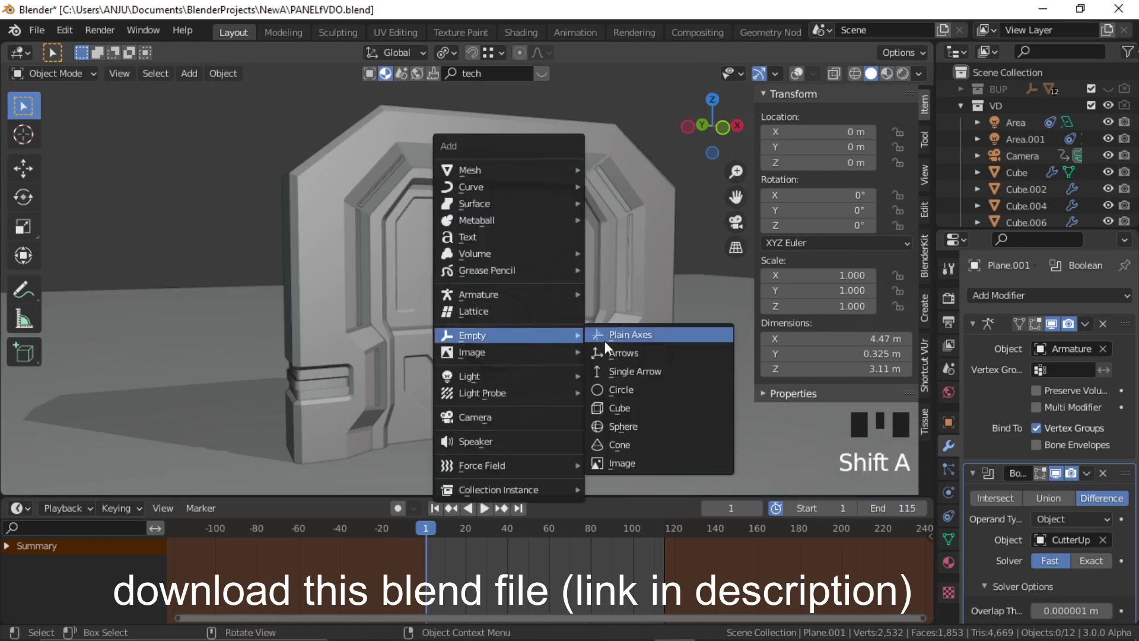
left_click(653, 334)
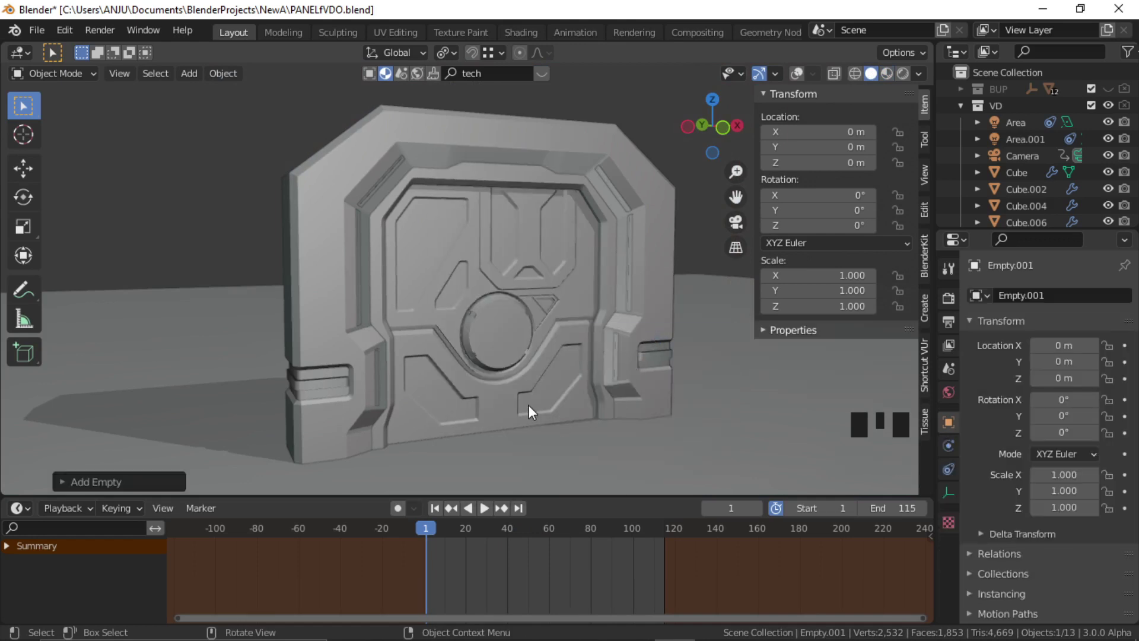
Step: Move the empty about 5.09 m along the X axis beside the door and show the viewport overlays
key("g")
key("x")
left_click(777, 386)
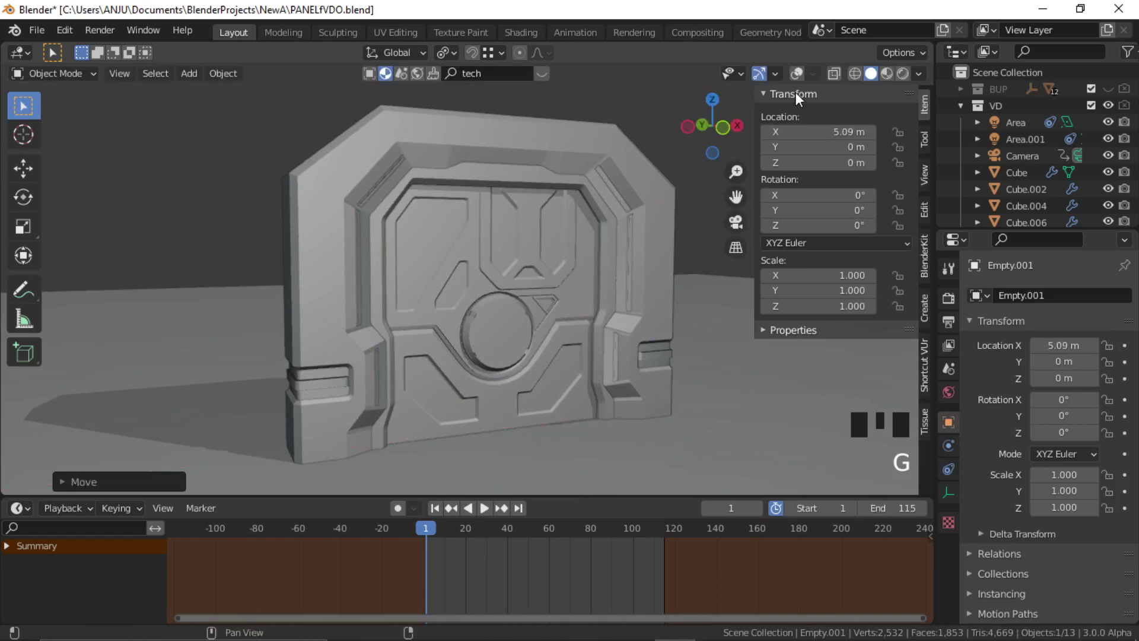
left_click(797, 73)
middle_click_drag(633, 357, 568, 362, "shift")
left_click(629, 182)
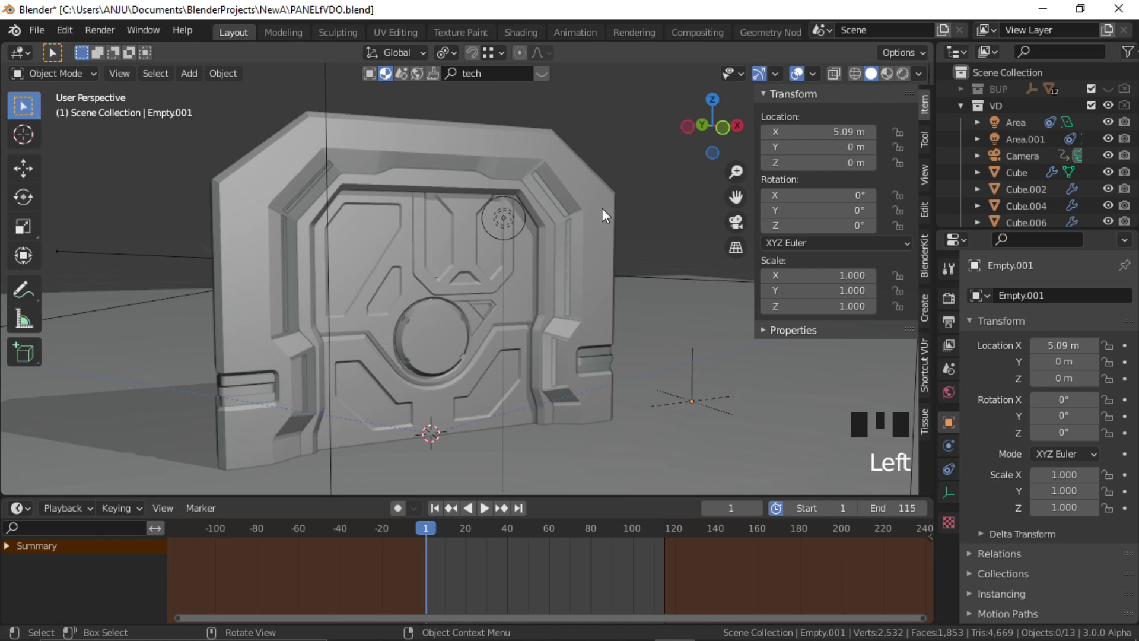
Step: Turn on X-ray display, select the door armature and put it in Pose Mode
left_click(837, 74)
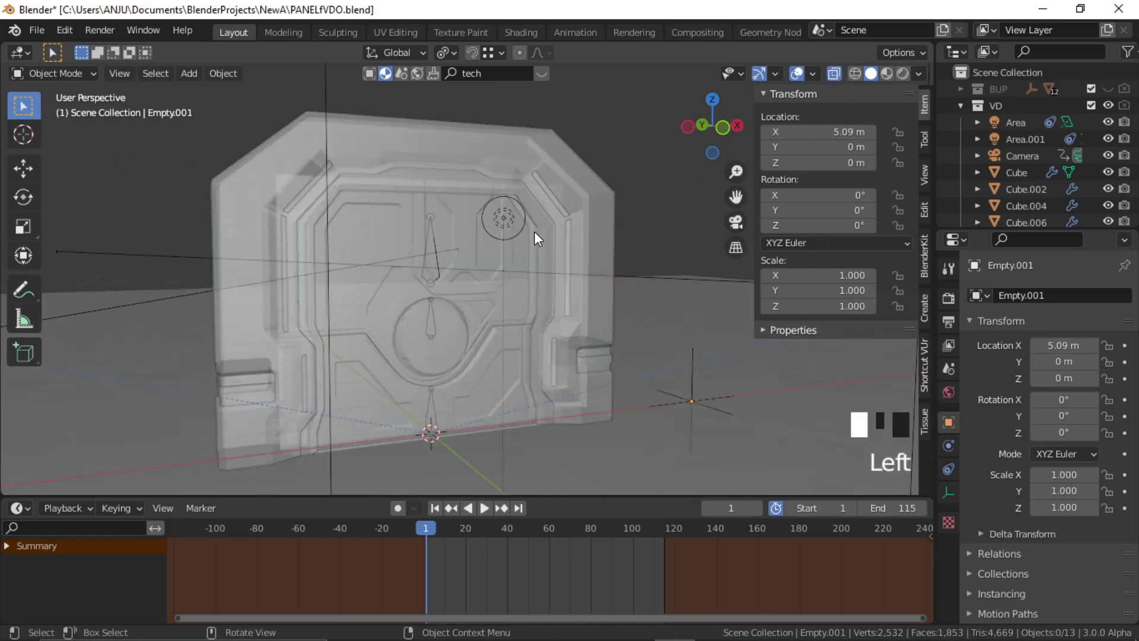
left_click(432, 330)
left_click(433, 333)
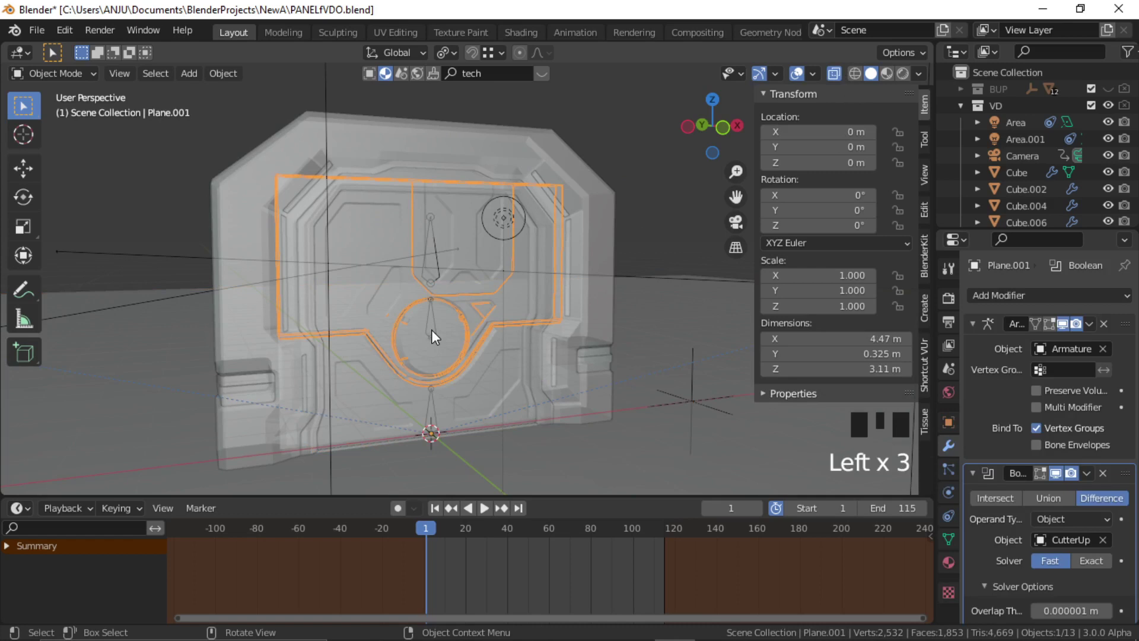
left_click(432, 276)
left_click(433, 279)
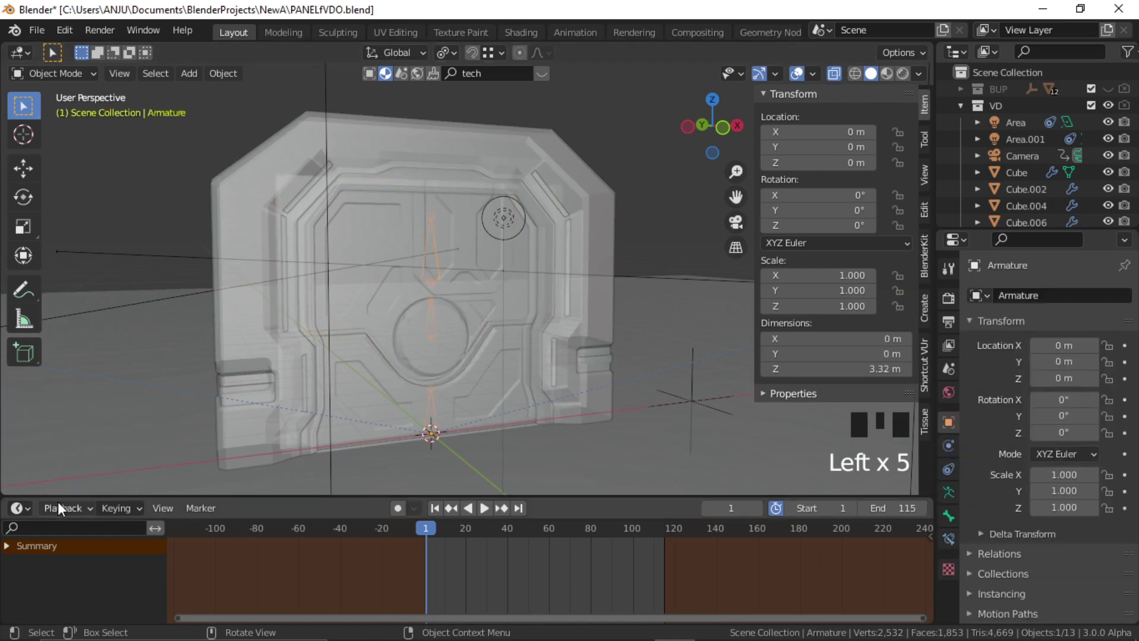
left_click(52, 75)
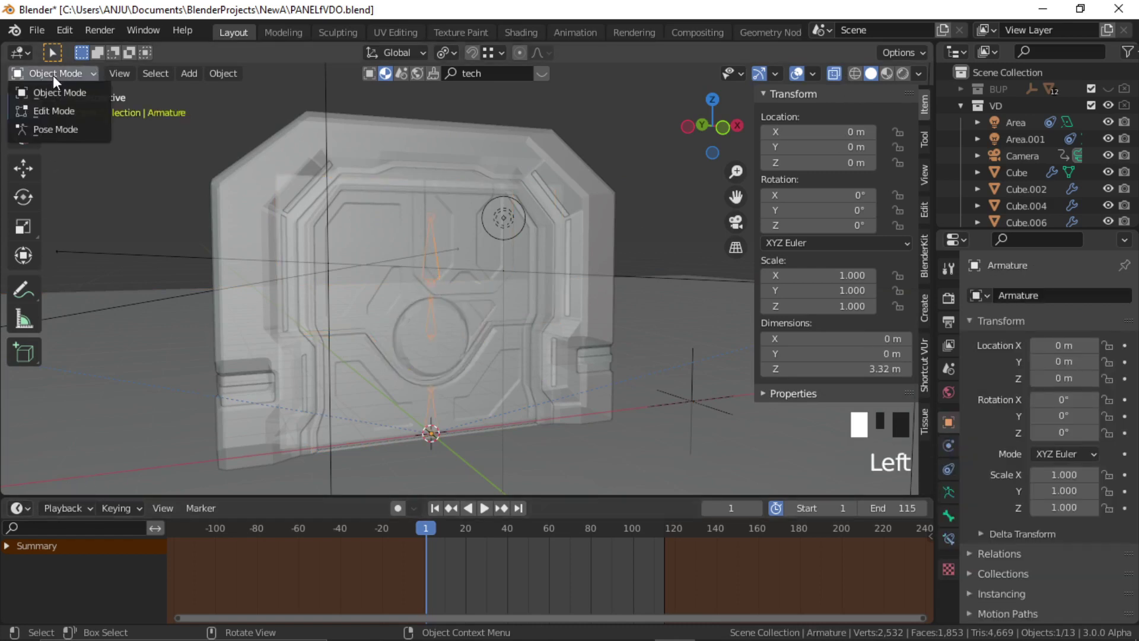
left_click(65, 129)
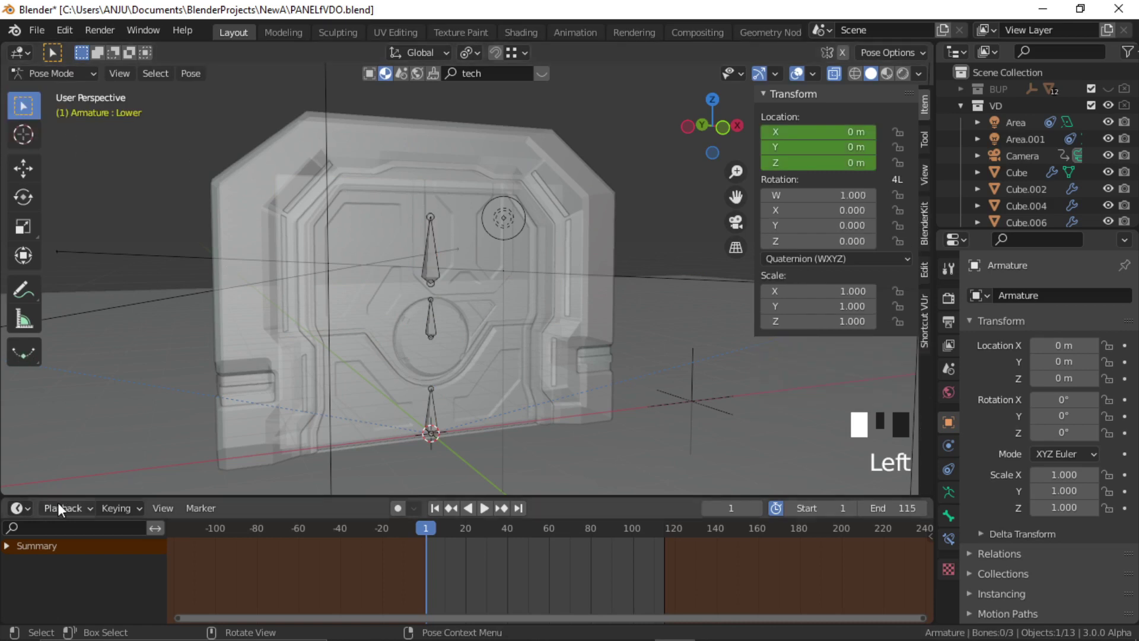
Step: Change the timeline area to a Dope Sheet in Action Editor mode
left_click(22, 508)
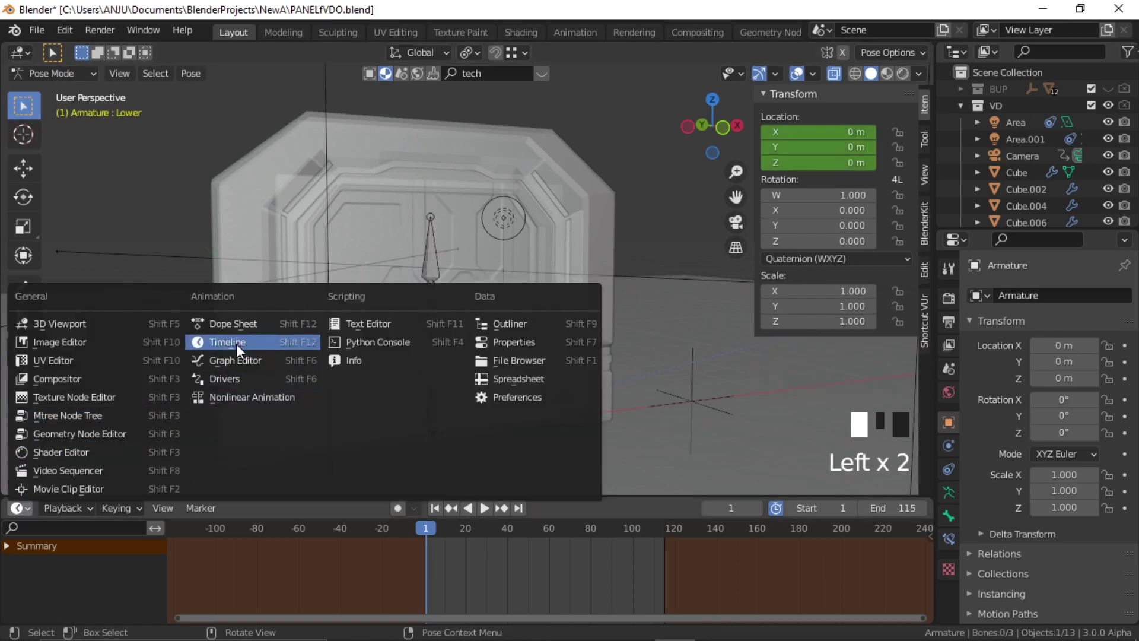
left_click(248, 321)
left_click(119, 508)
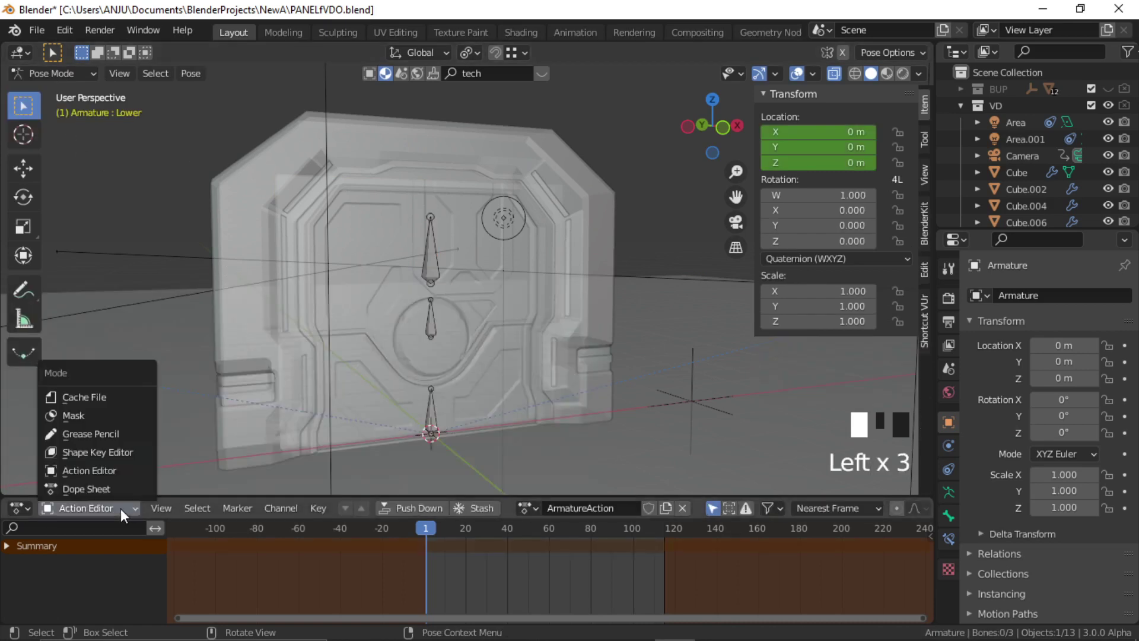
left_click(102, 470)
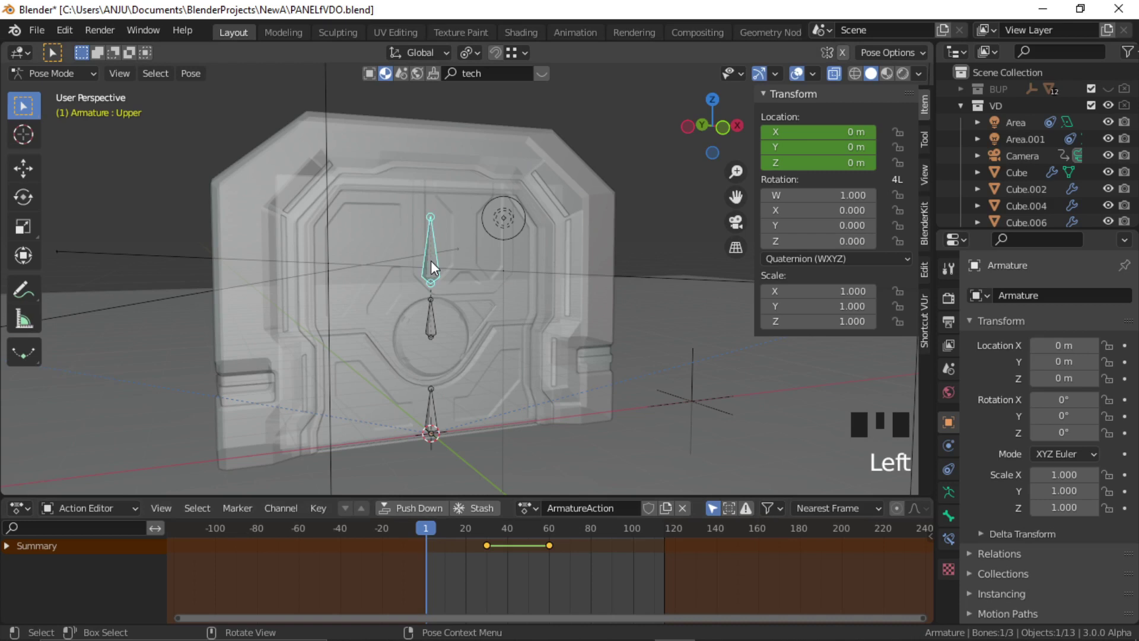
Step: Select the Rotate, Lower and Upper bones in turn to examine their keyframes in ArmatureAction
left_click(428, 323)
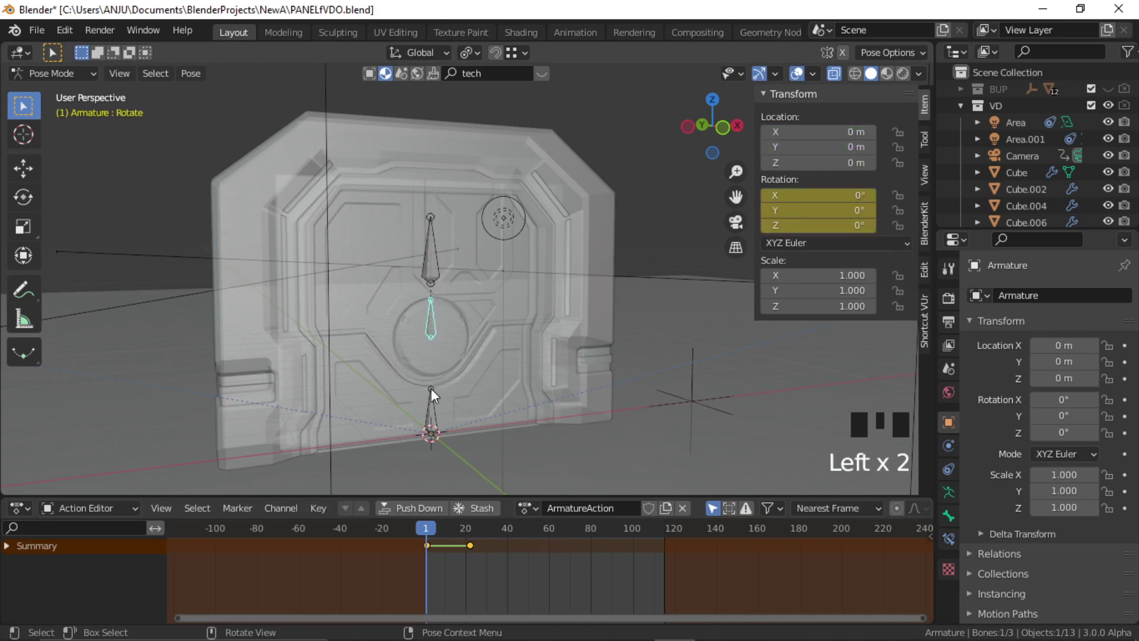
left_click(430, 404)
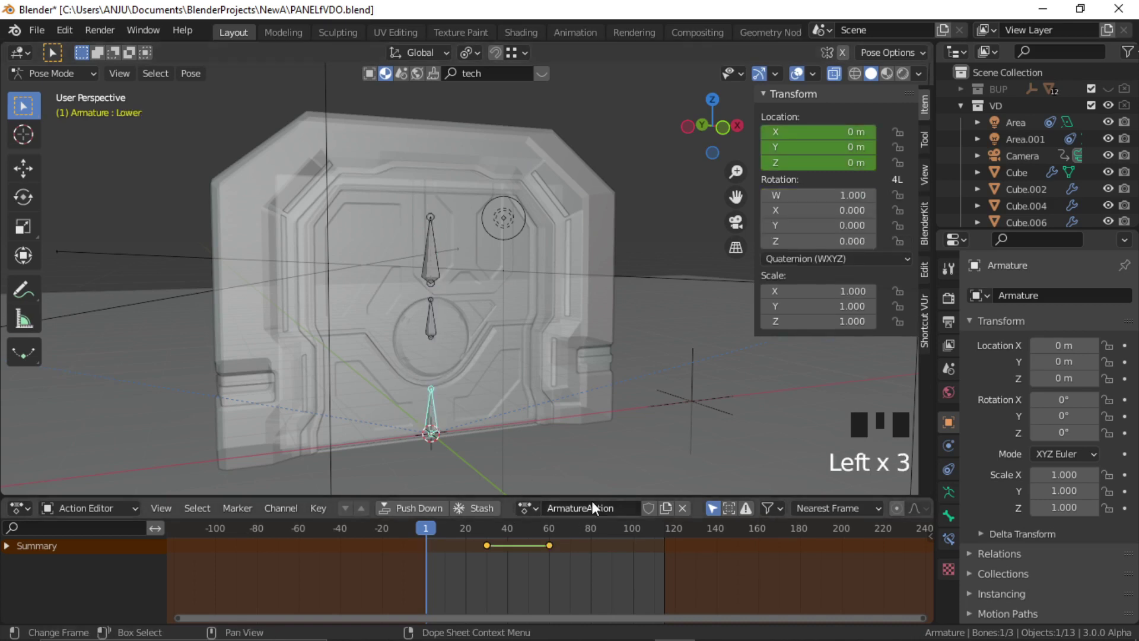
left_click(431, 321)
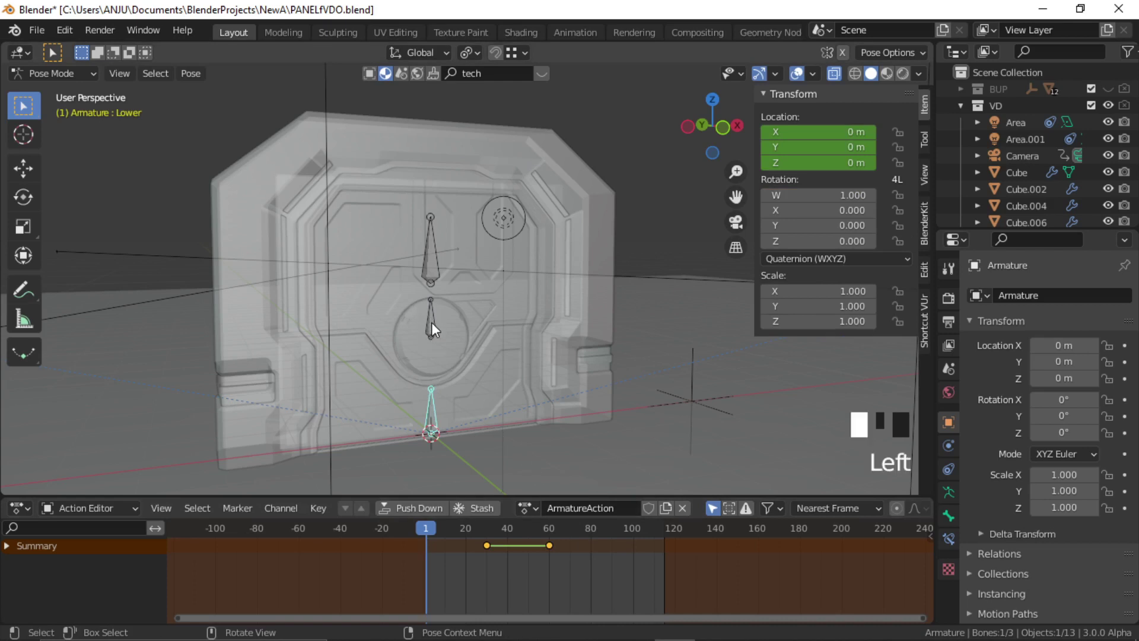
left_click(433, 275)
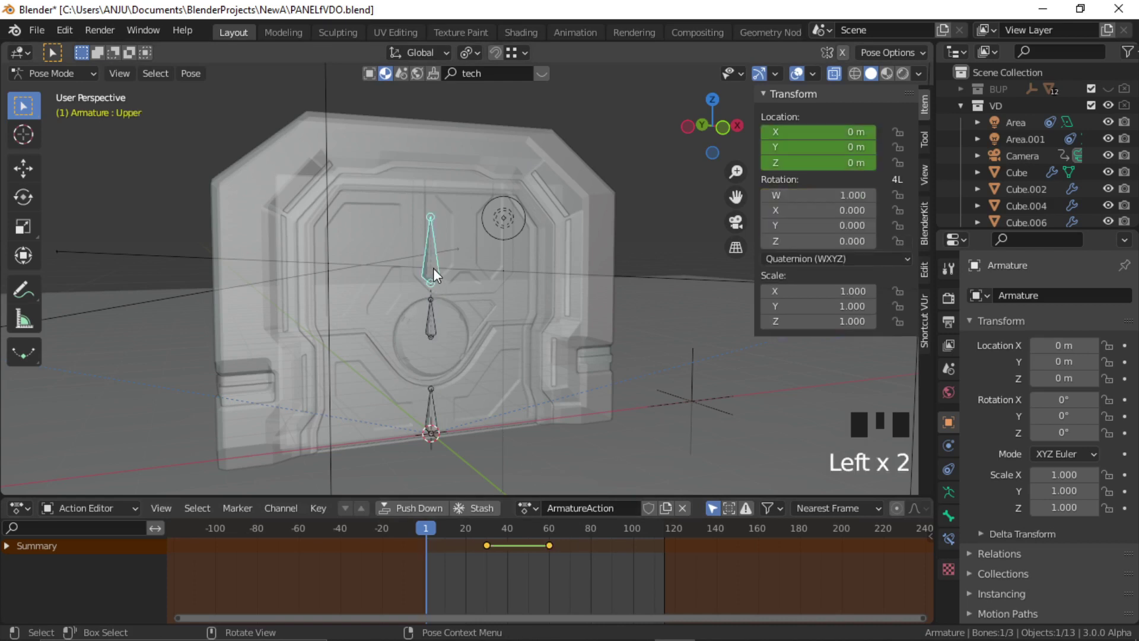
left_click(429, 326)
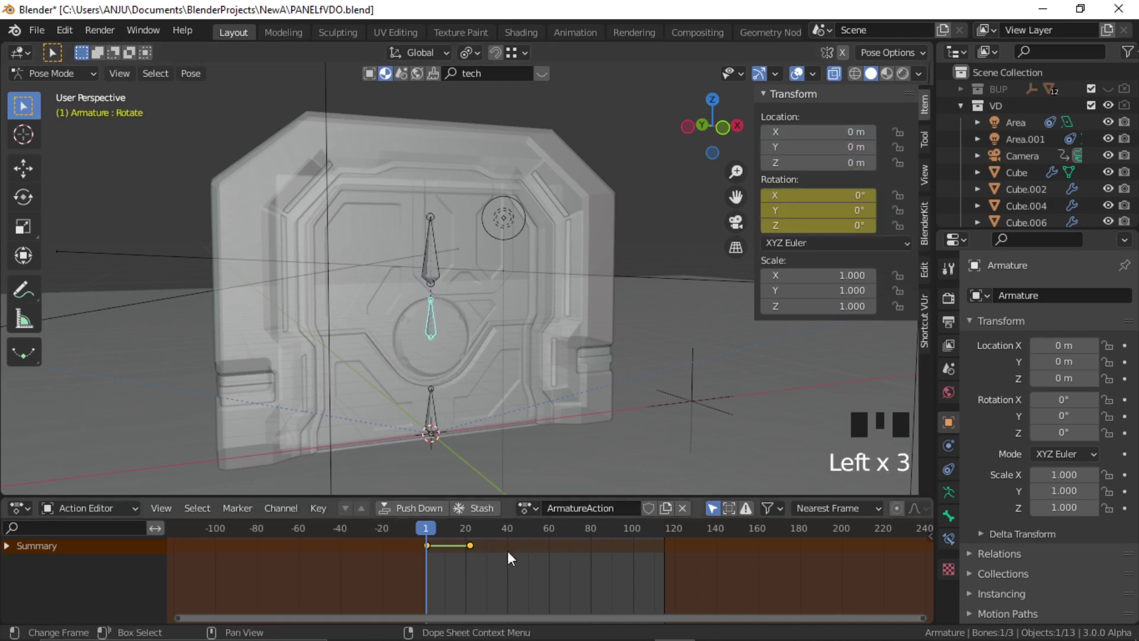
left_click(429, 418)
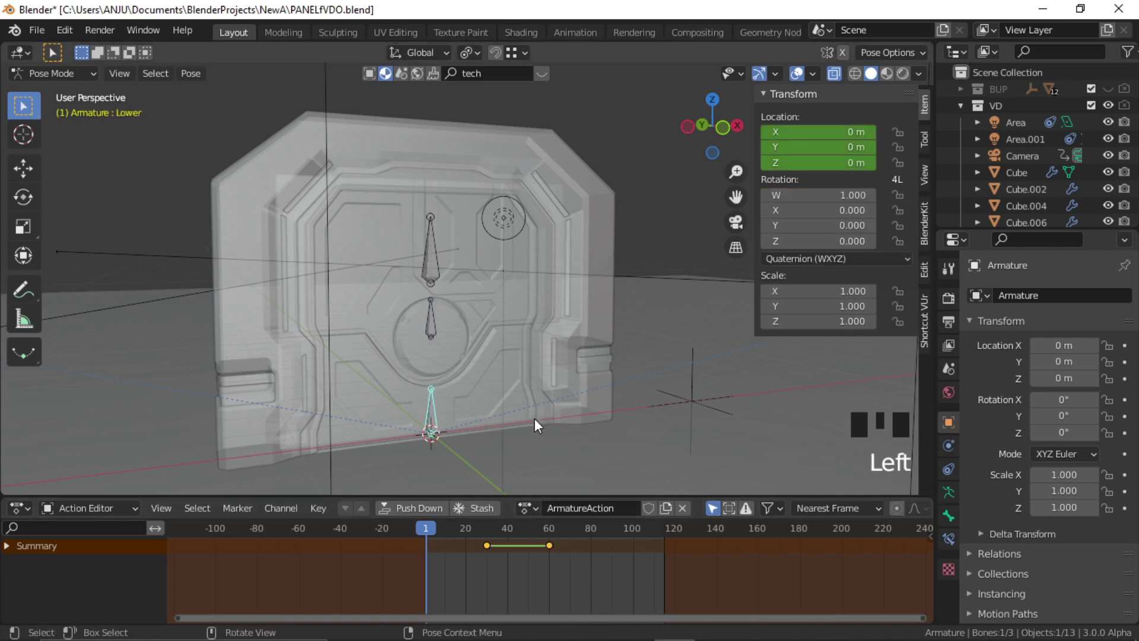
left_click(432, 317)
left_click(429, 273)
left_click(432, 326)
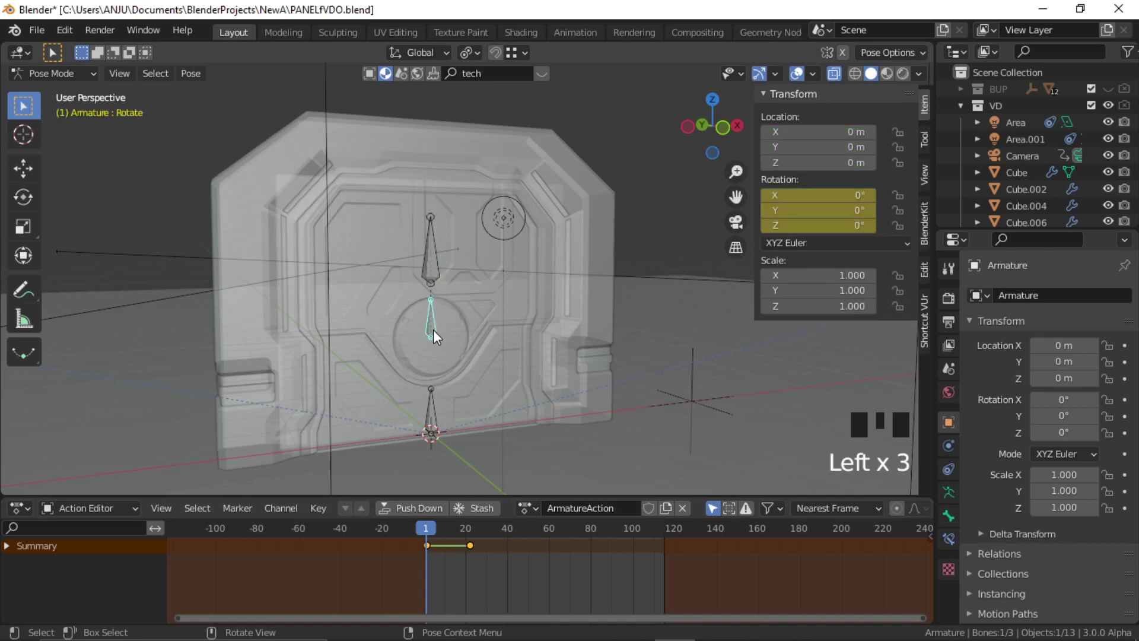
left_click(433, 415)
left_click(432, 331)
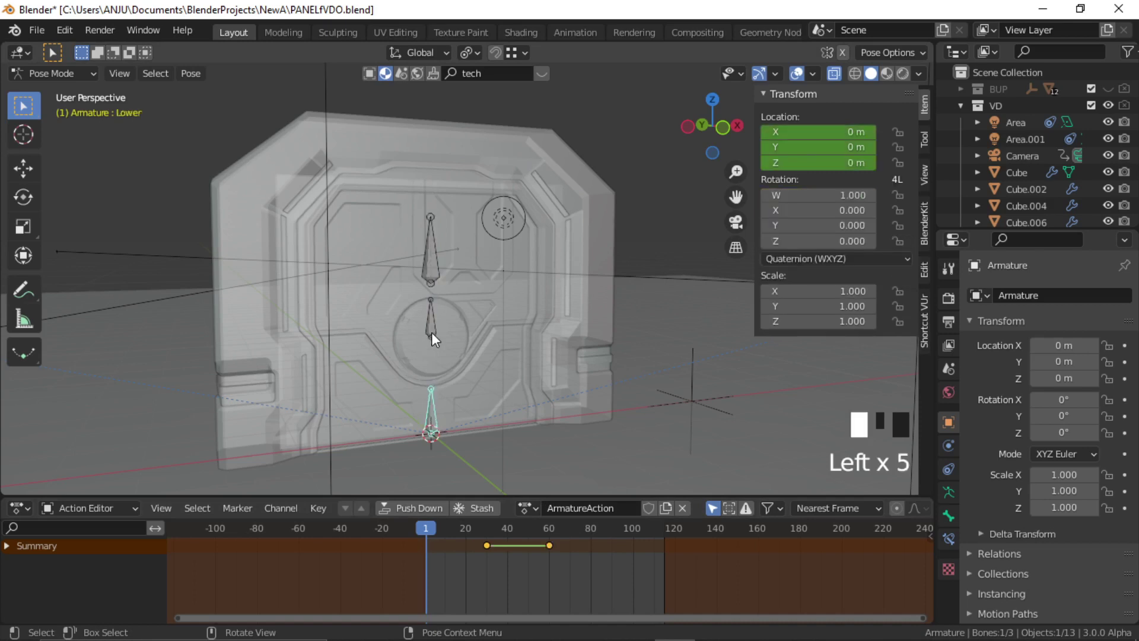
left_click(433, 279)
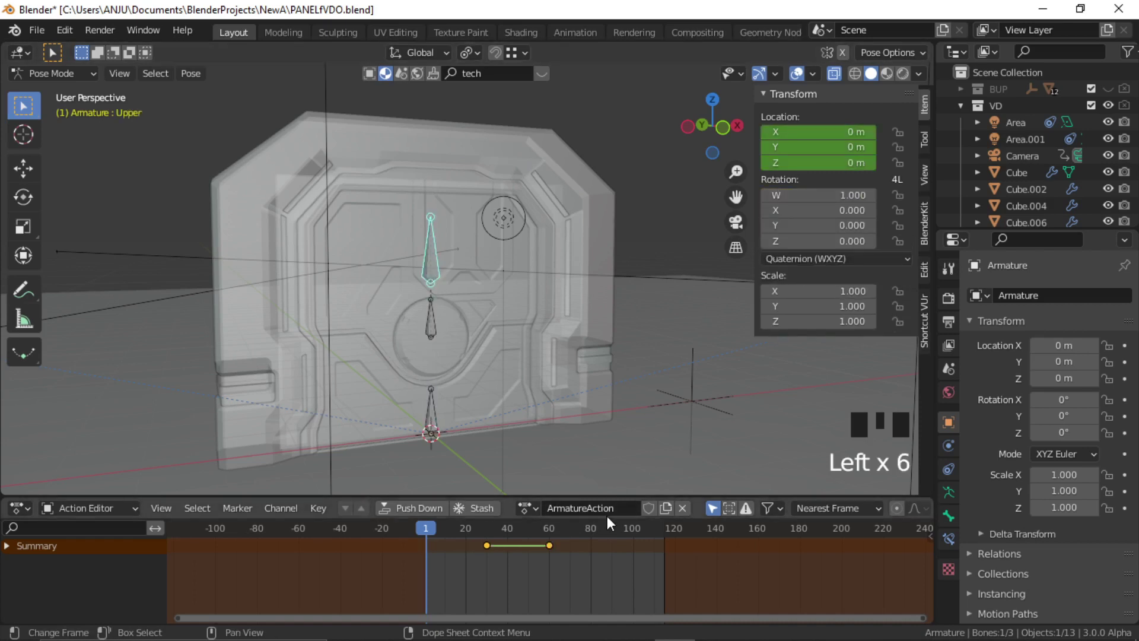
Step: Give ArmatureAction a fake user and unlink it from the armature
left_click(649, 505)
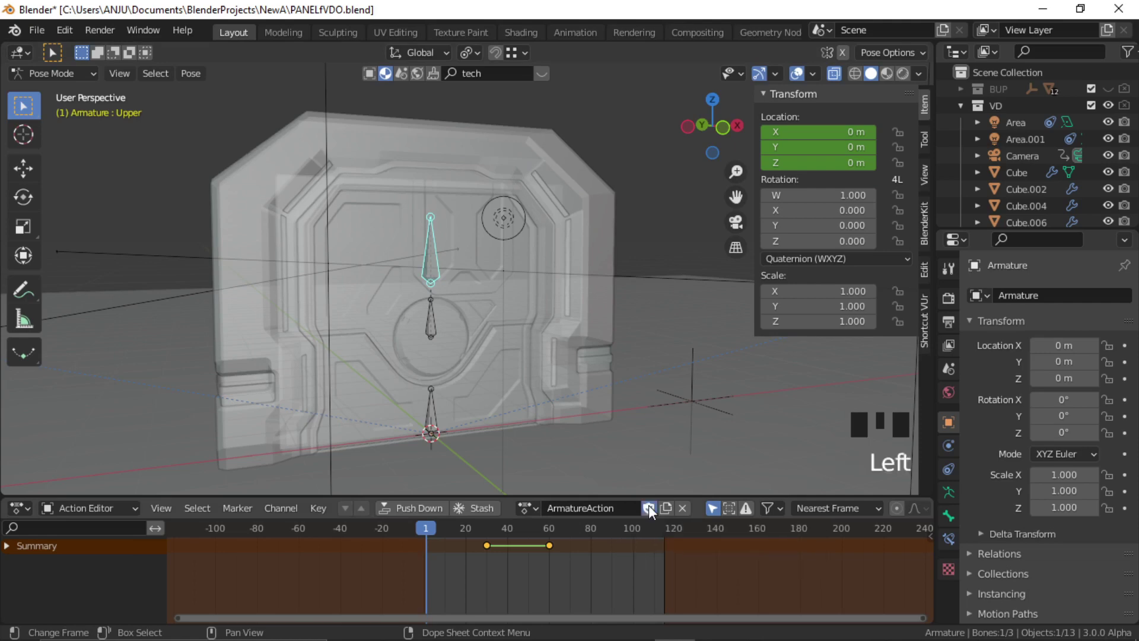
left_click(682, 508)
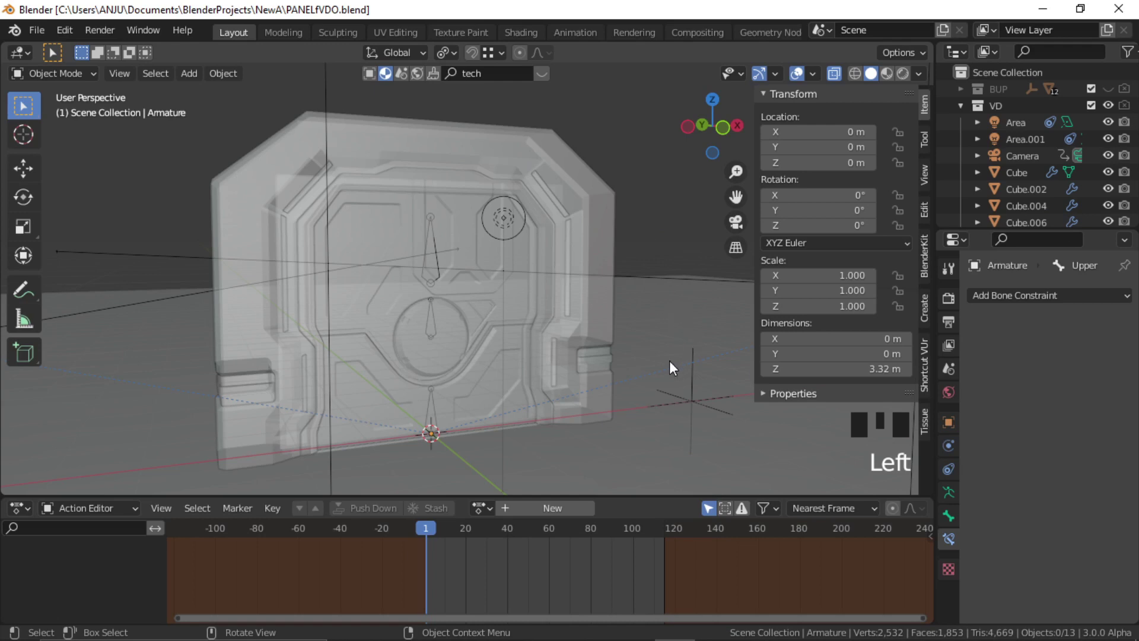
Step: Select the Plain Axes empty beside the door in Object Mode
middle_click_drag(669, 361, 664, 358)
left_click(682, 403)
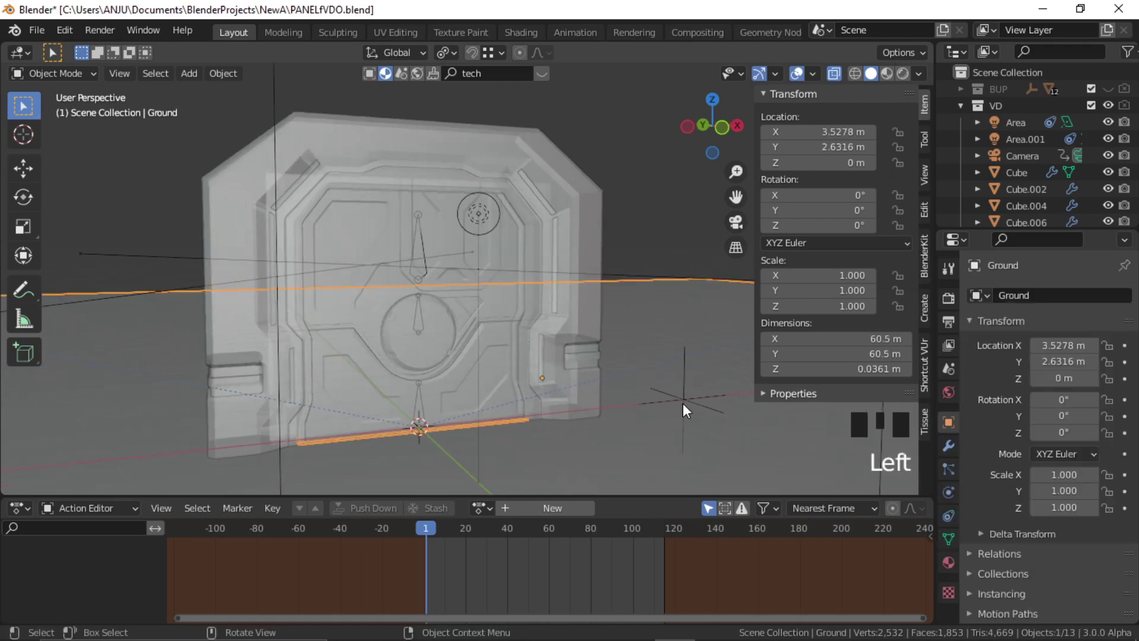
left_click(683, 403)
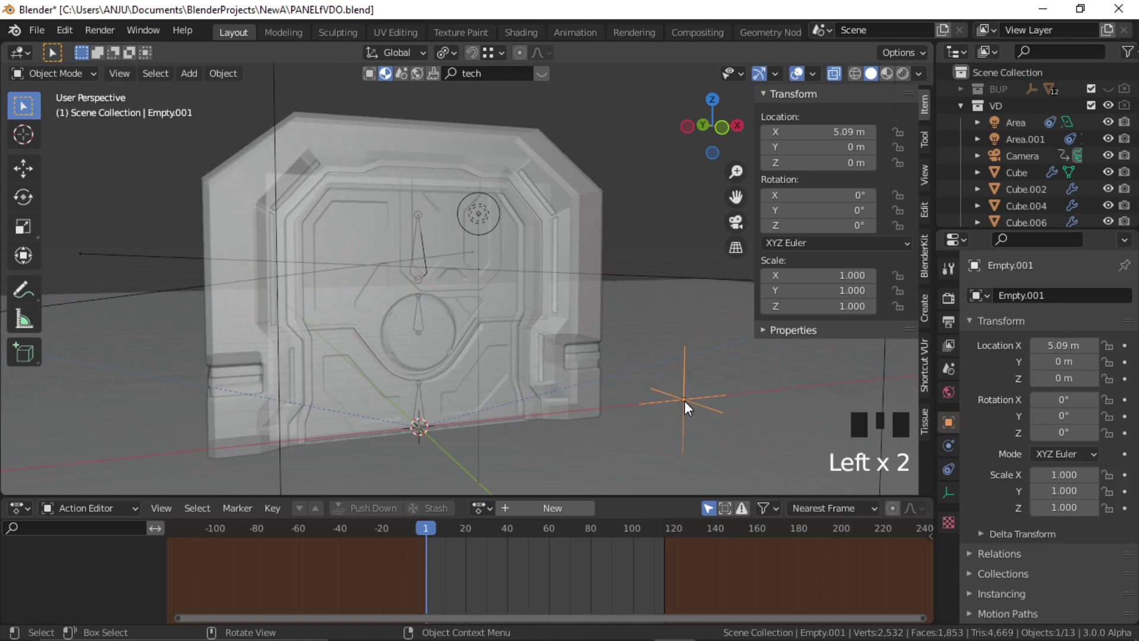
Step: Rename the Plain Axes empty beside the door to Handle and deselect it
key("F2")
type("Han")
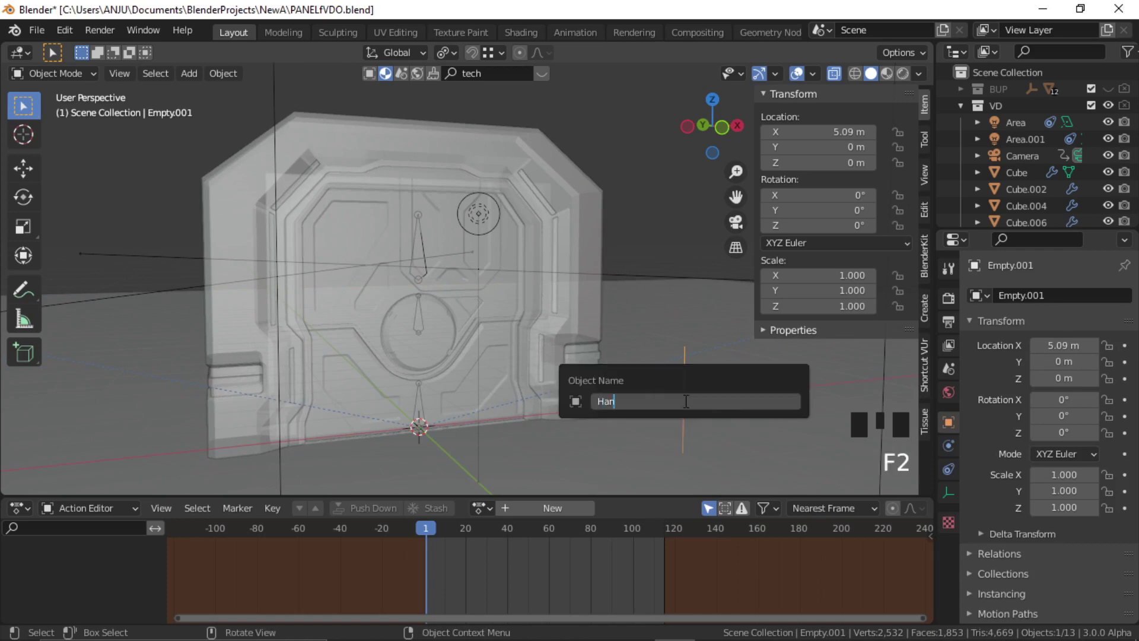
type("dle")
key("Return")
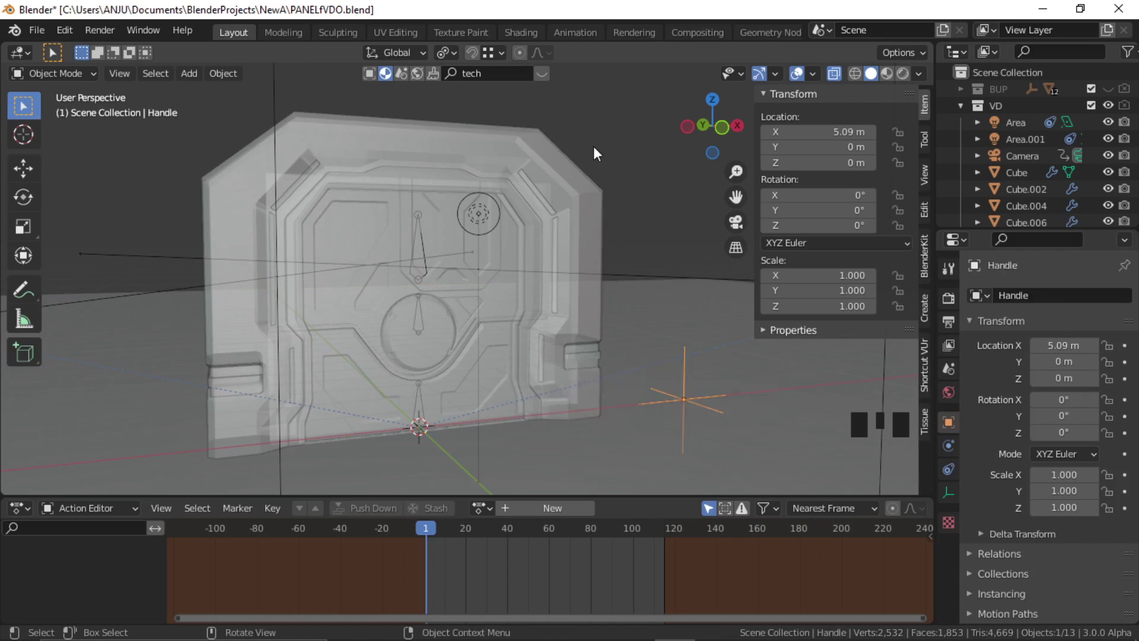
left_click(610, 170)
Step: Put the door's armature in Pose Mode and select the Upper bone
left_click(57, 76)
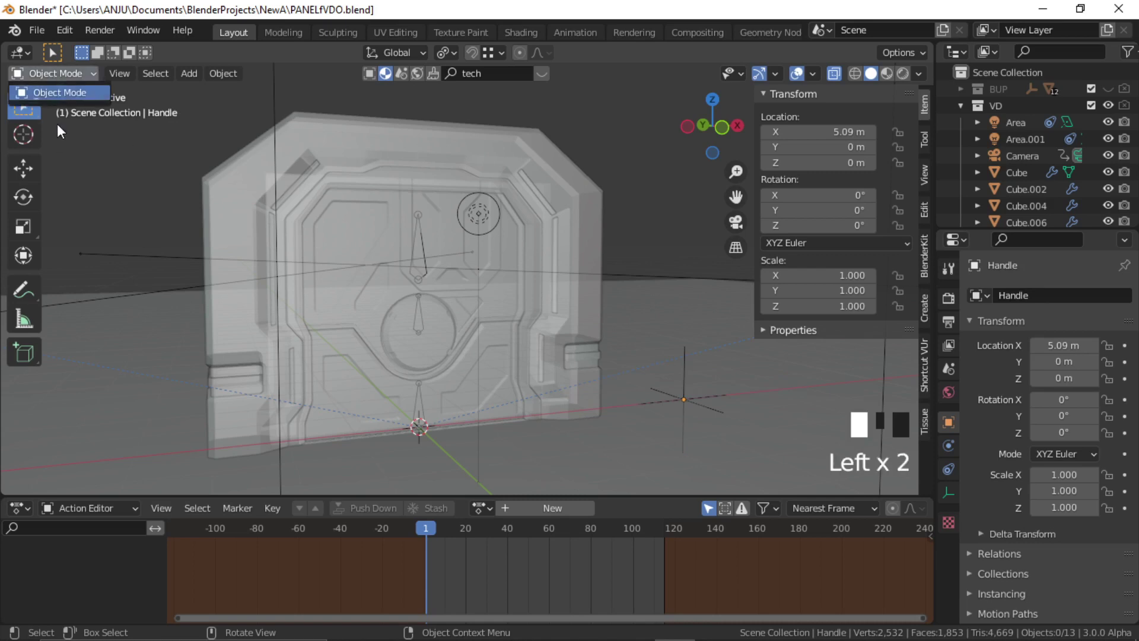
left_click(137, 151)
left_click(423, 280)
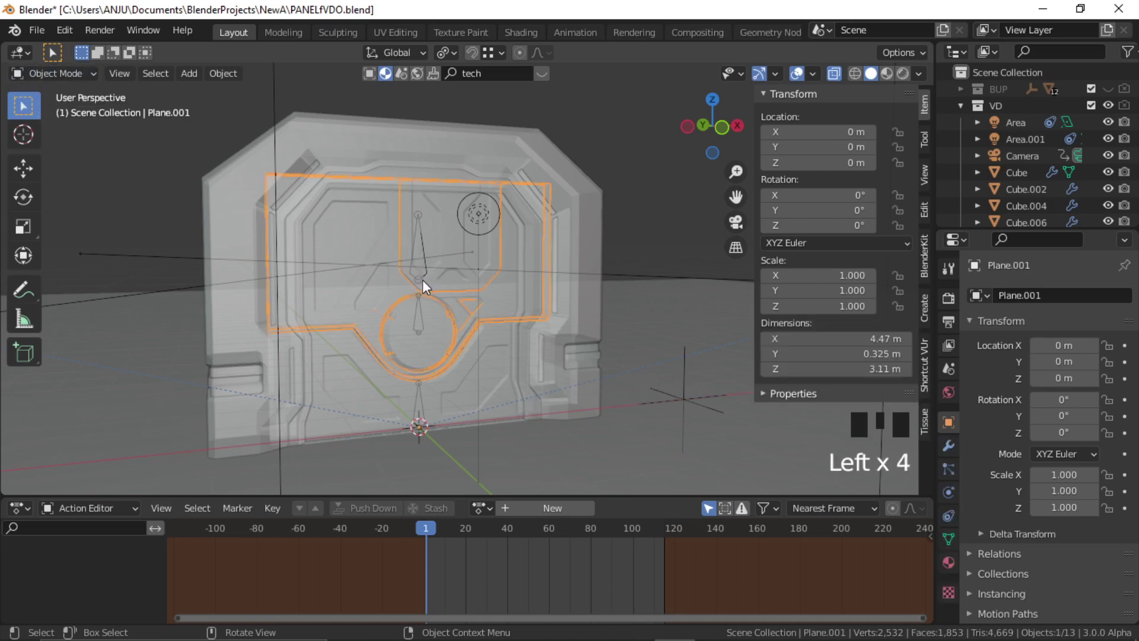
left_click(418, 289)
left_click_drag(63, 76, 51, 125)
middle_click_drag(437, 300, 473, 305)
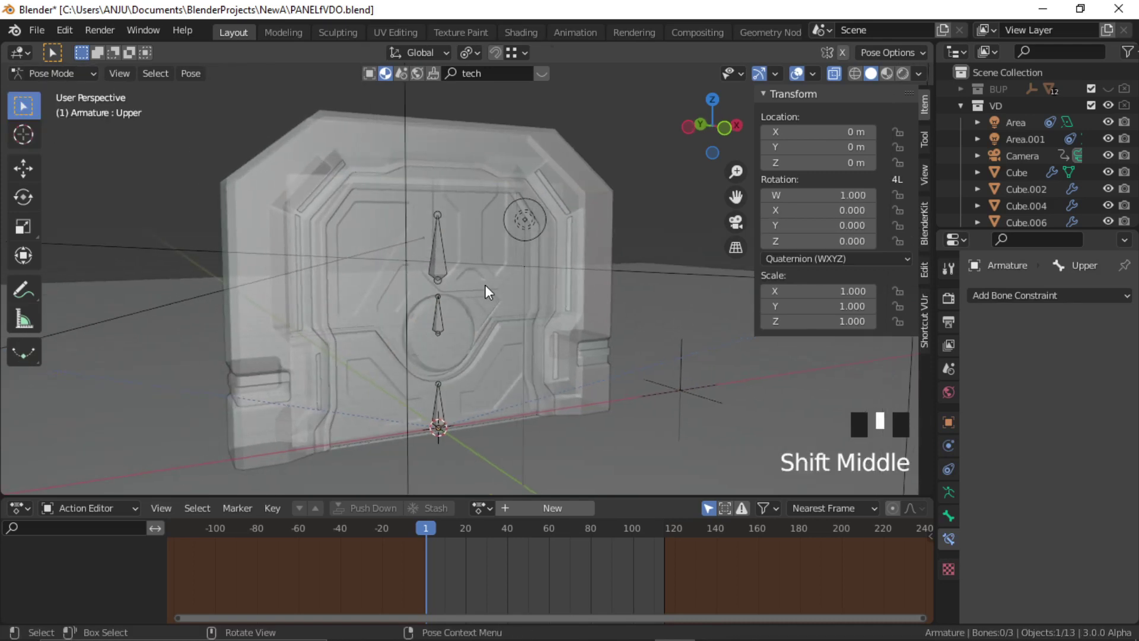
left_click(438, 274)
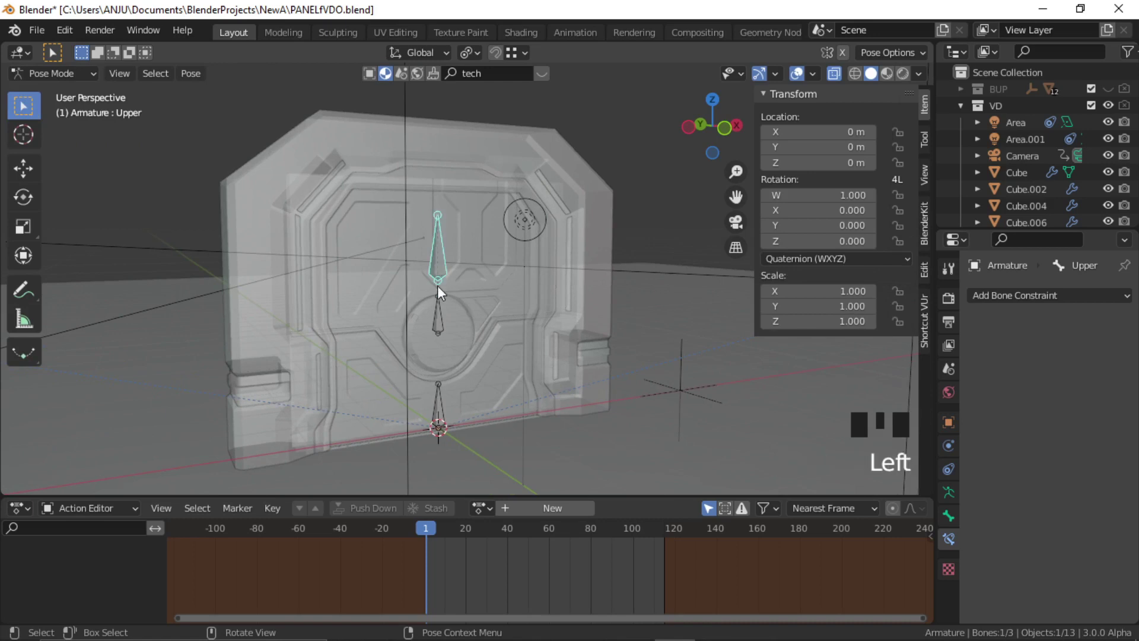
Step: Add an Action constraint to the Upper bone with the Handle empty as its target
left_click(1074, 296)
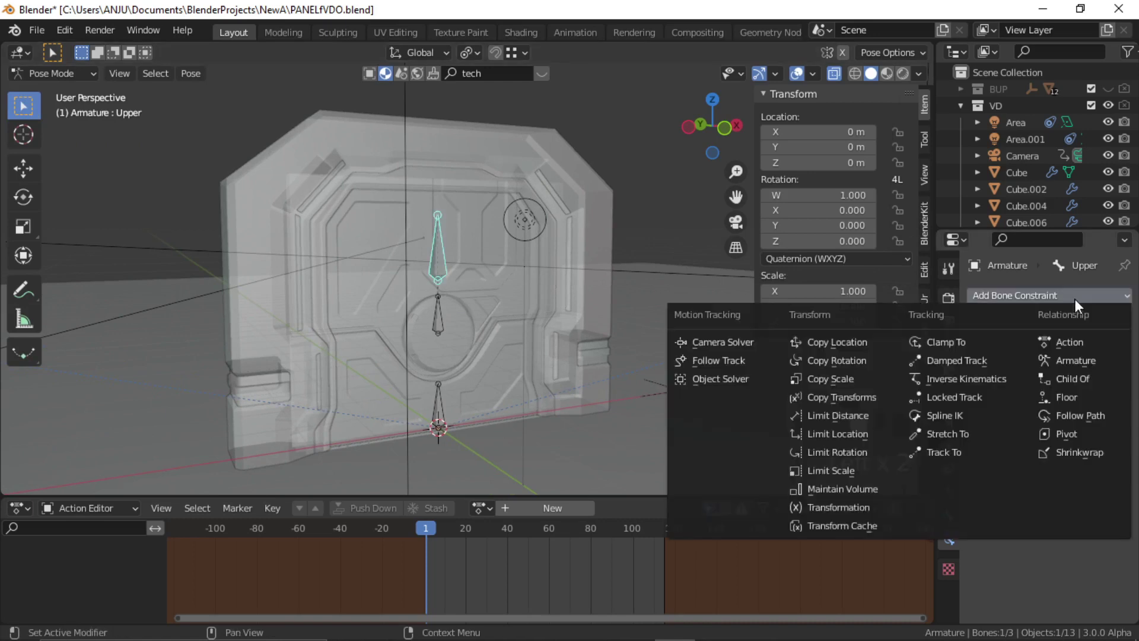
left_click(1086, 347)
left_click(1057, 348)
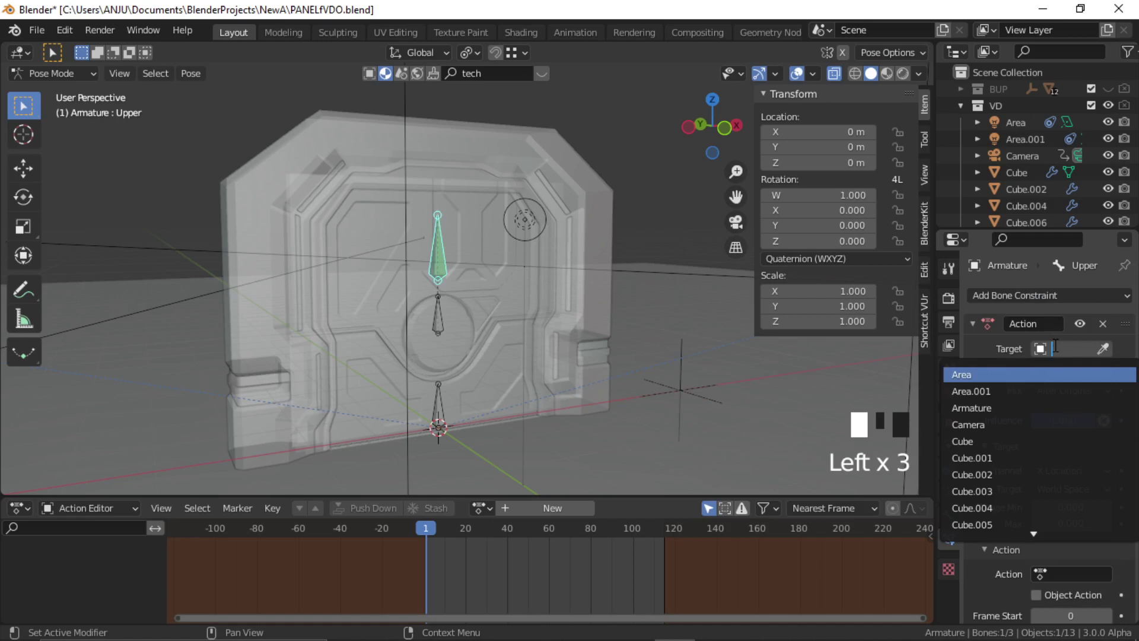
type("Ha")
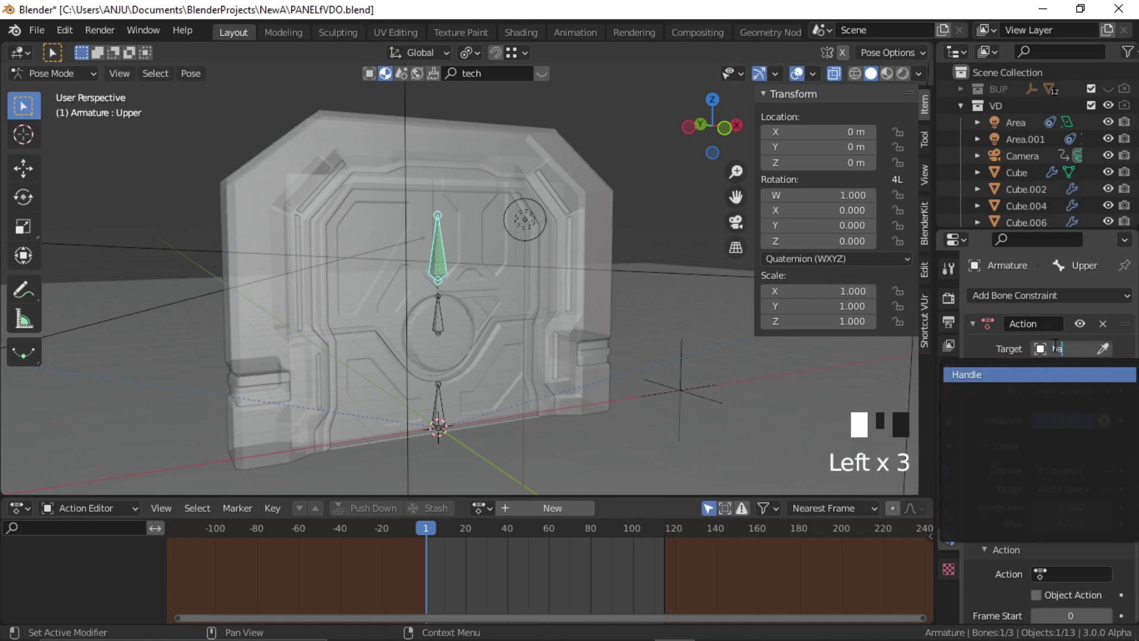
left_click(1001, 374)
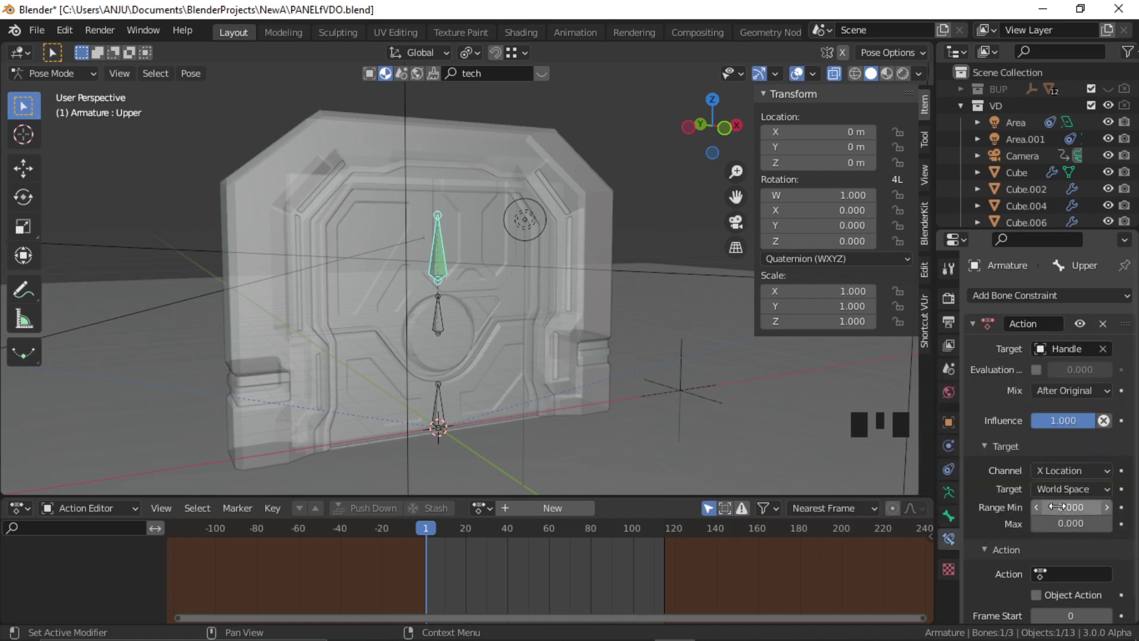
Step: Set the Action constraint's target channel to Z Location with a range maximum of 1
left_click(1064, 470)
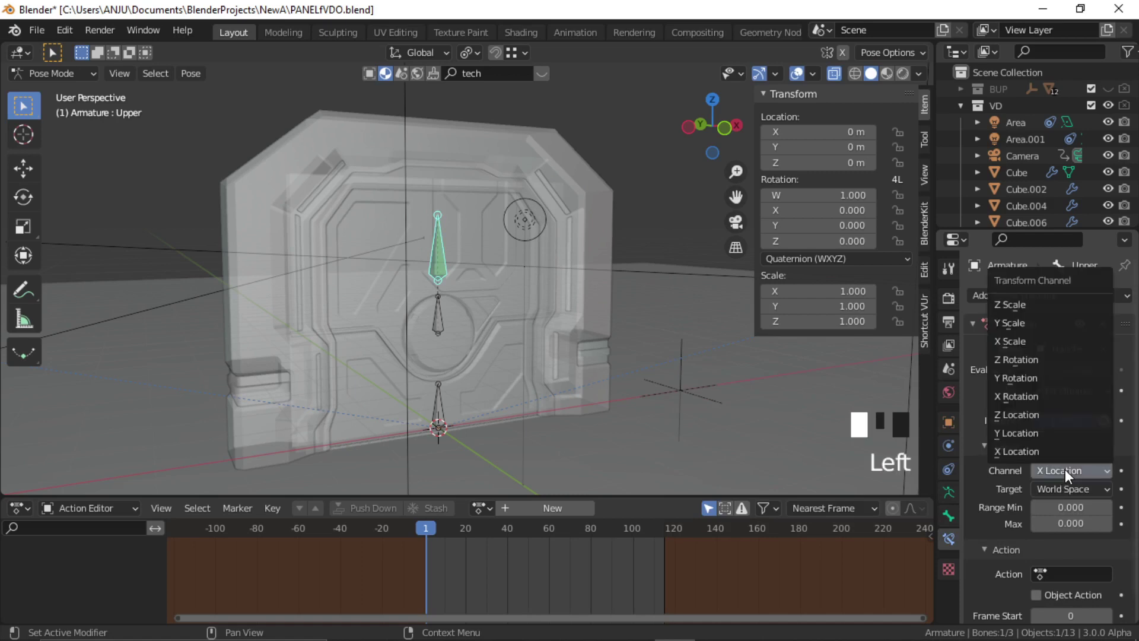
left_click(1027, 418)
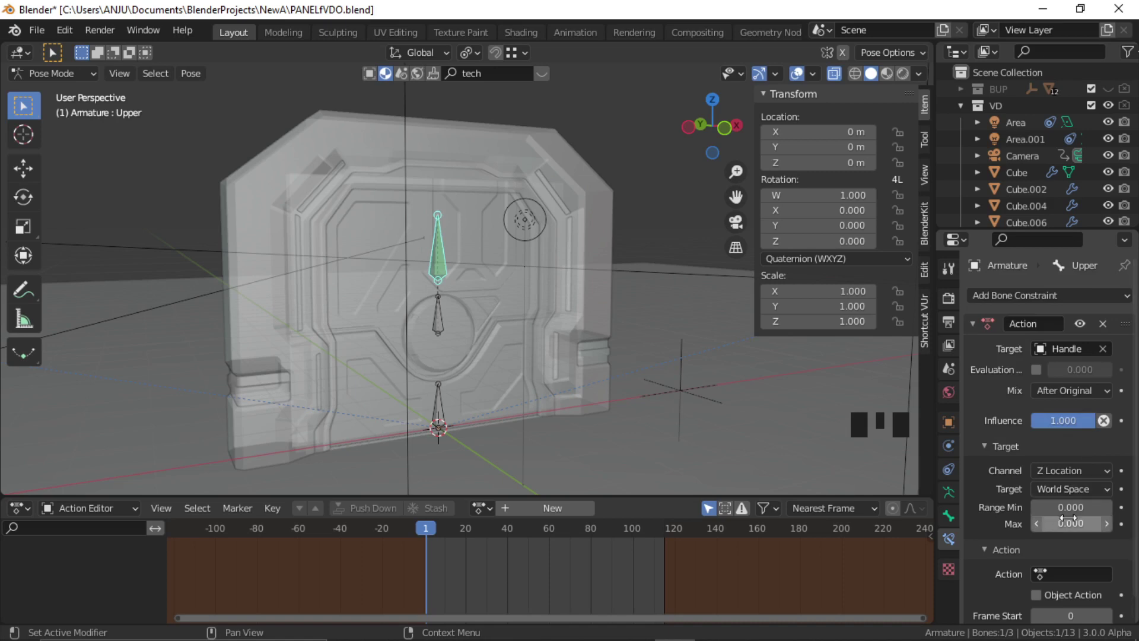
left_click(1068, 521)
type("1")
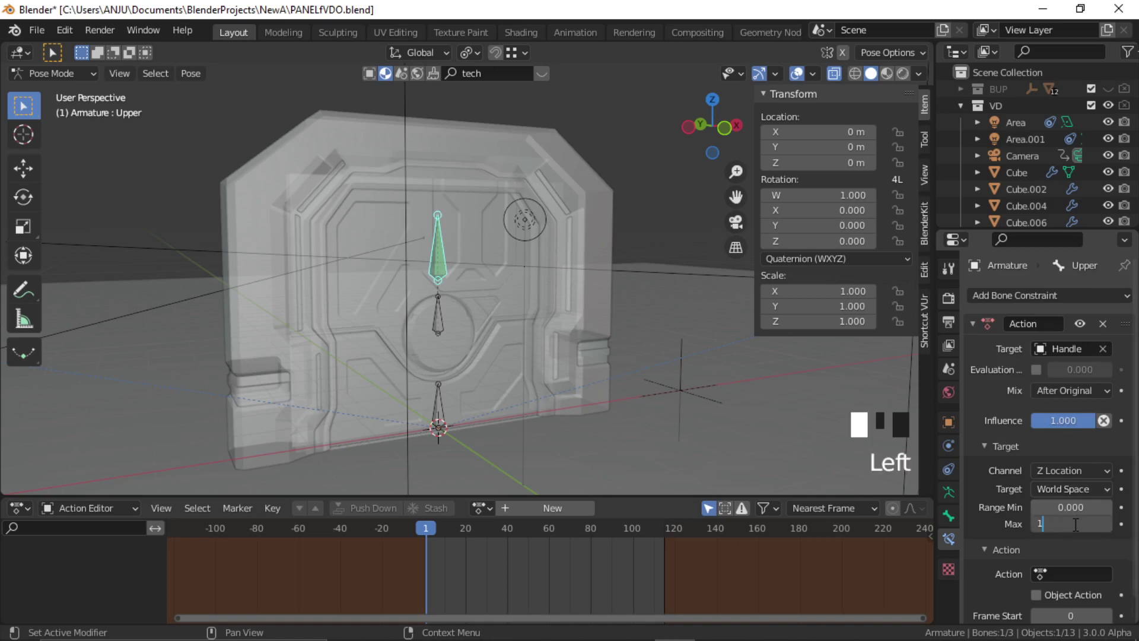
Step: Assign ArmatureAction to the Upper bone's constraint with a frame range from 1 to 60
left_click(1065, 574)
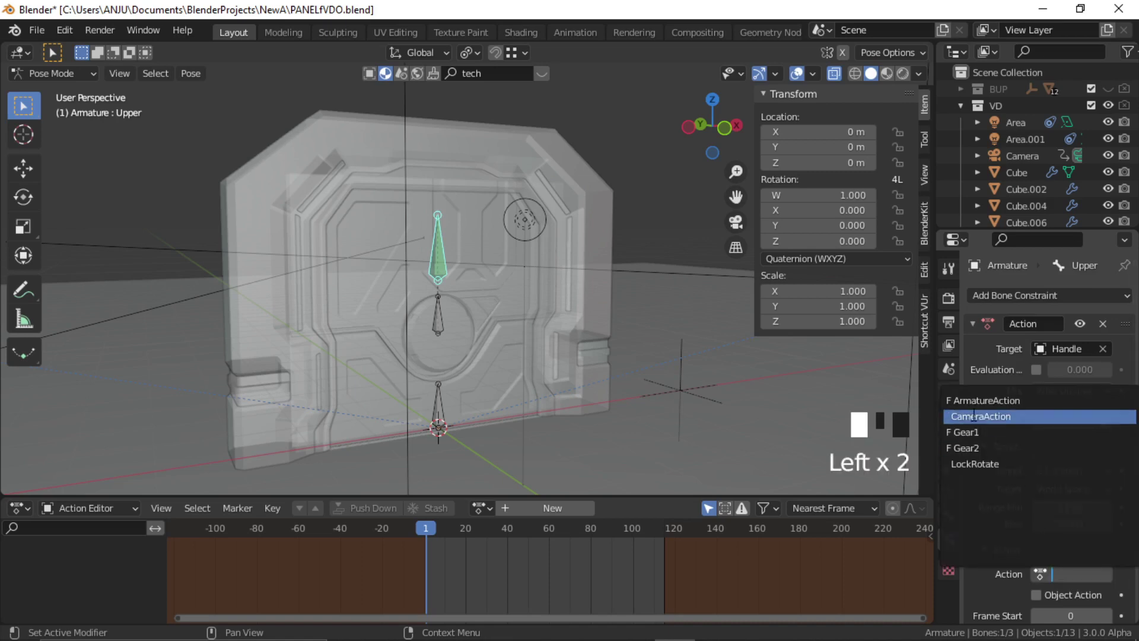
left_click(1009, 400)
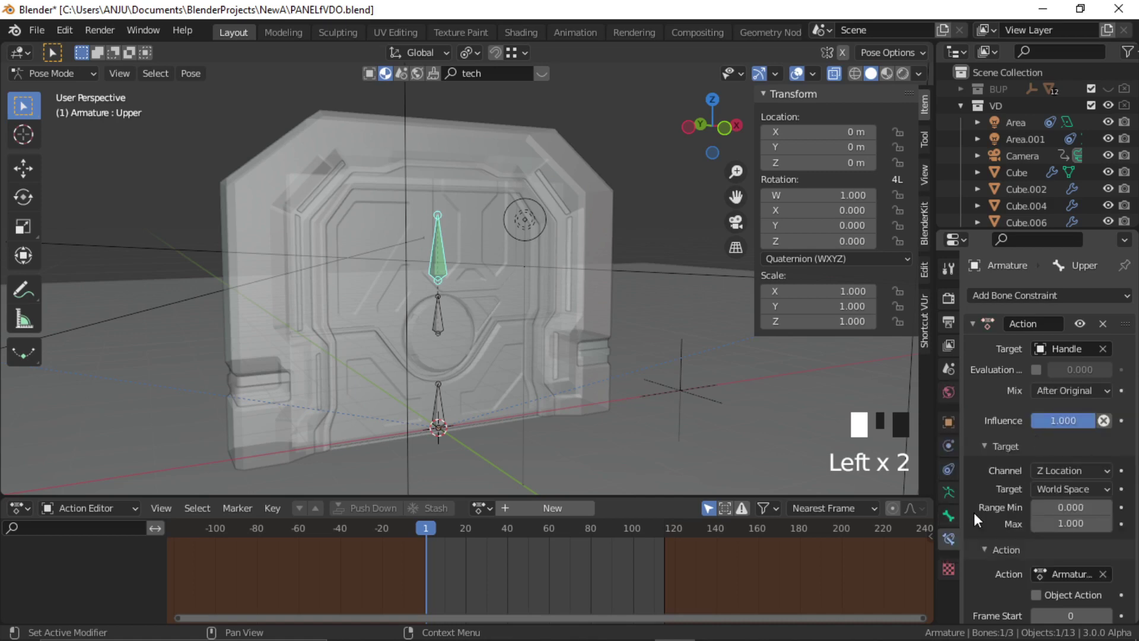
scroll(1044, 451, "down", 1)
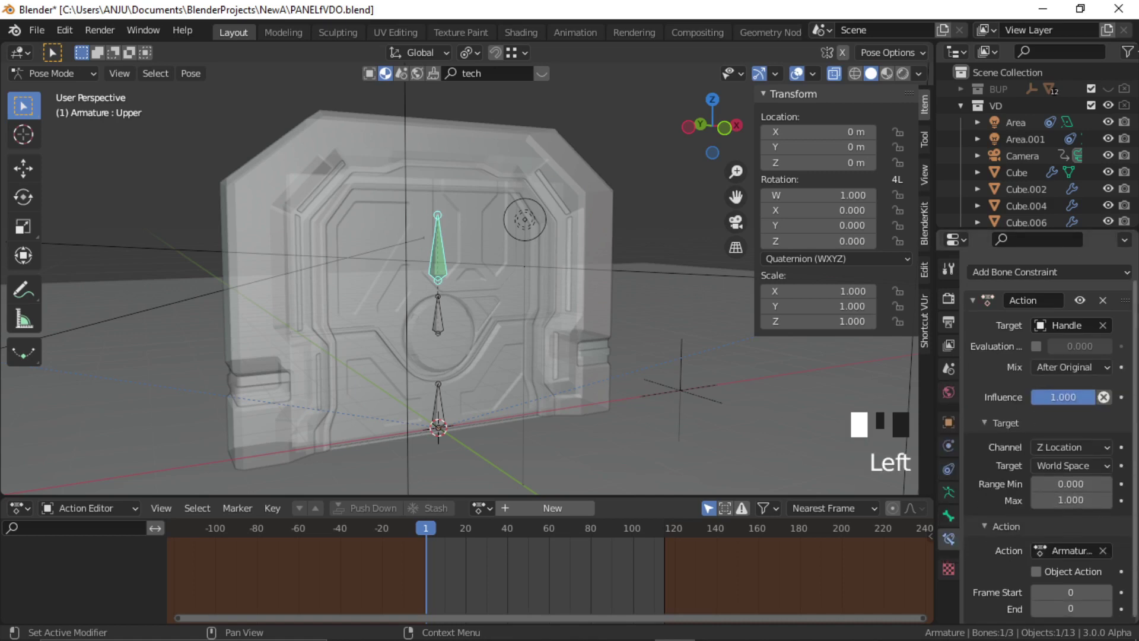
left_click(1062, 594)
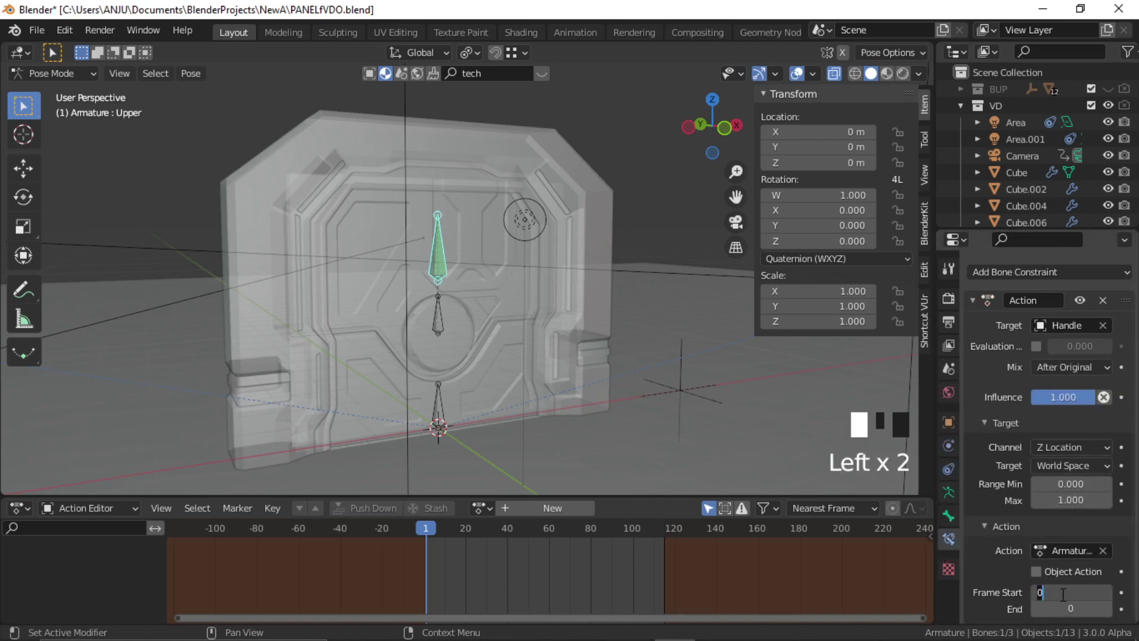
key("Tab")
type("60")
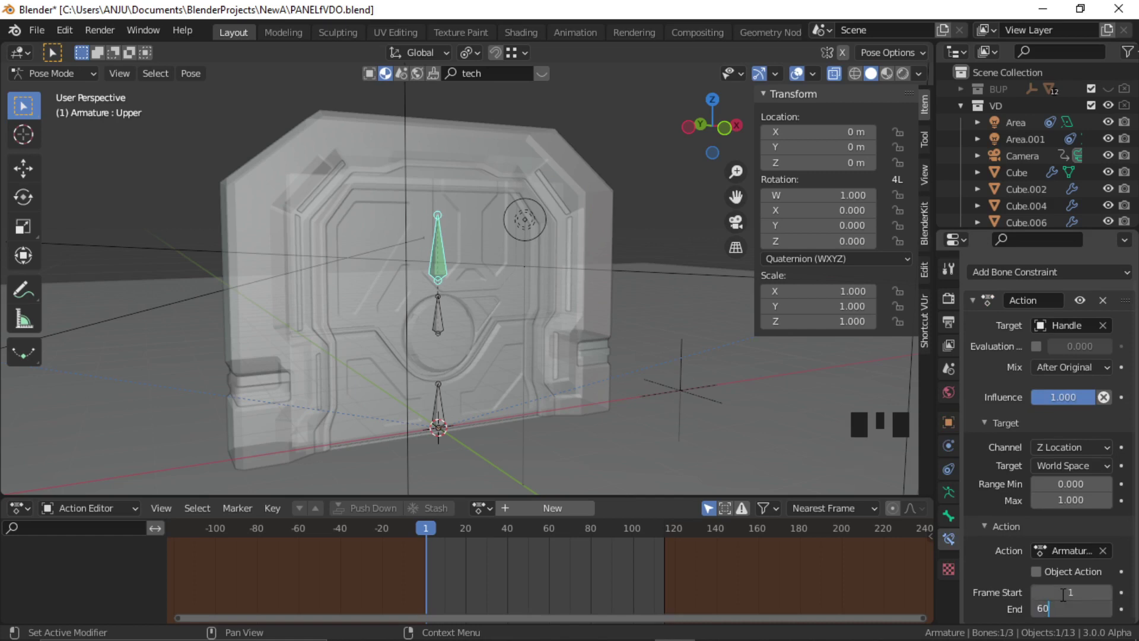
key("Return")
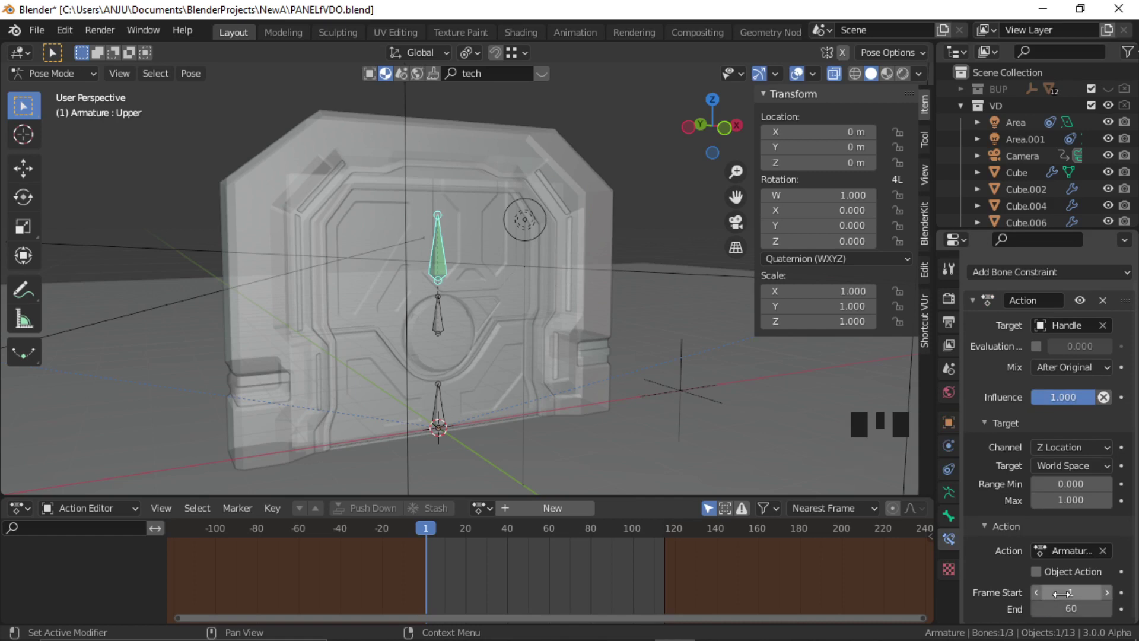
Step: Copy the Upper bone's Action constraint to the Lower and Rotate bones and check it on both
left_click(686, 219)
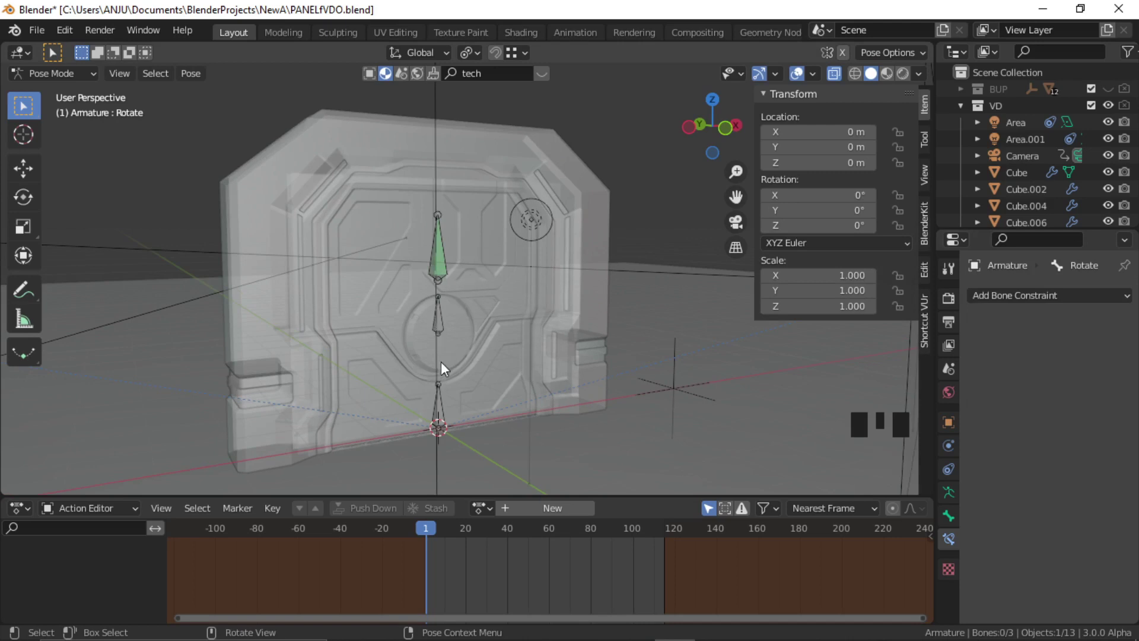
left_click(440, 407)
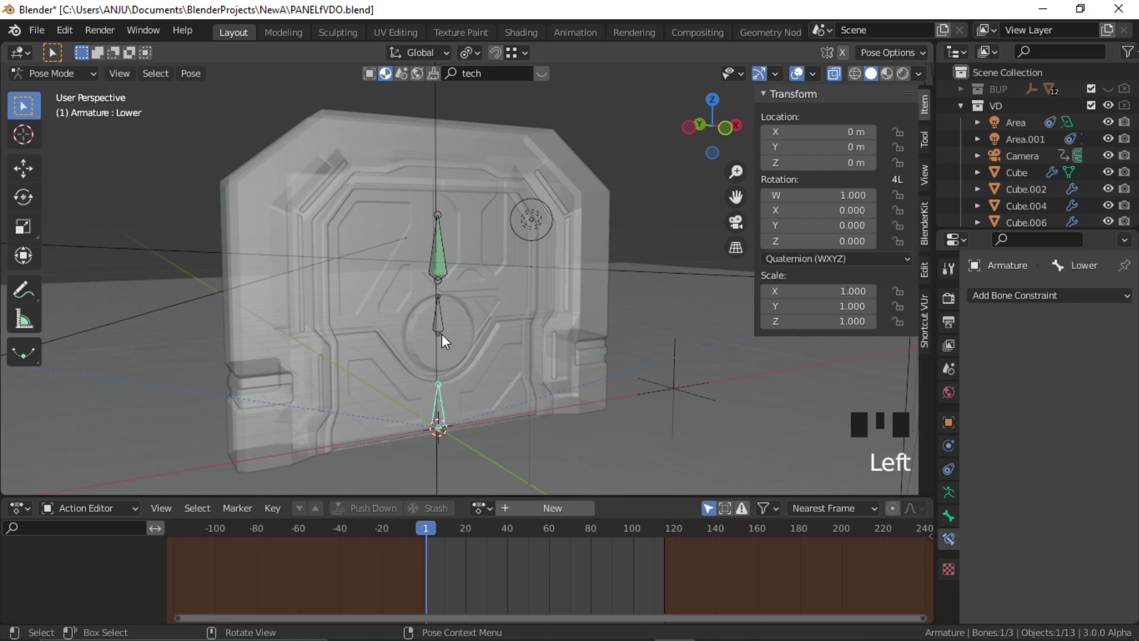
left_click(440, 317, "shift")
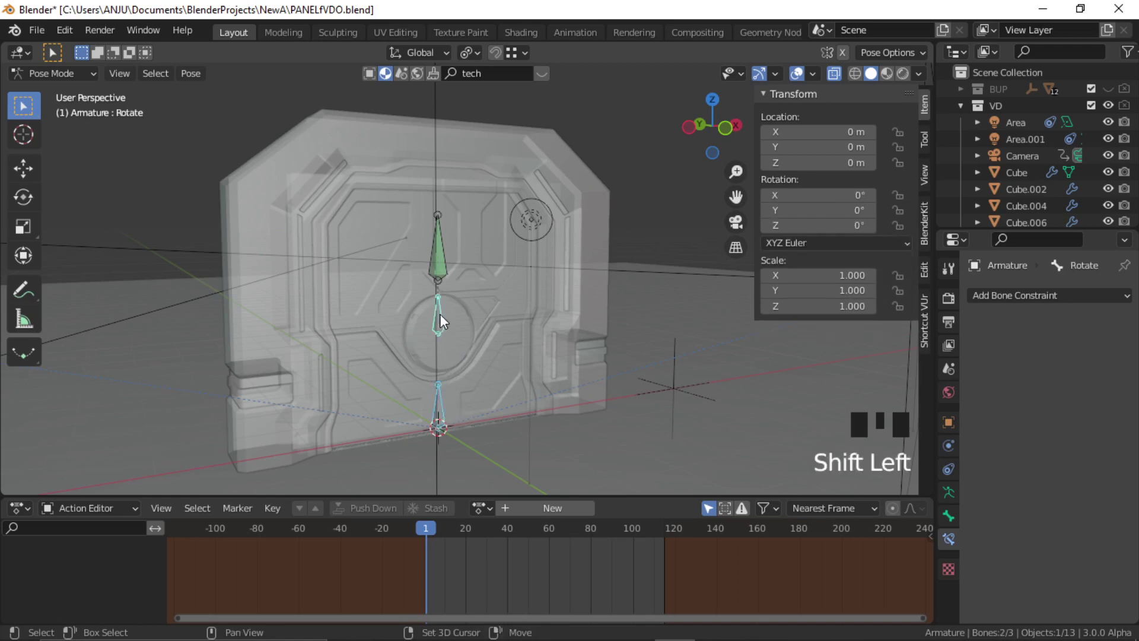
left_click(441, 253, "shift")
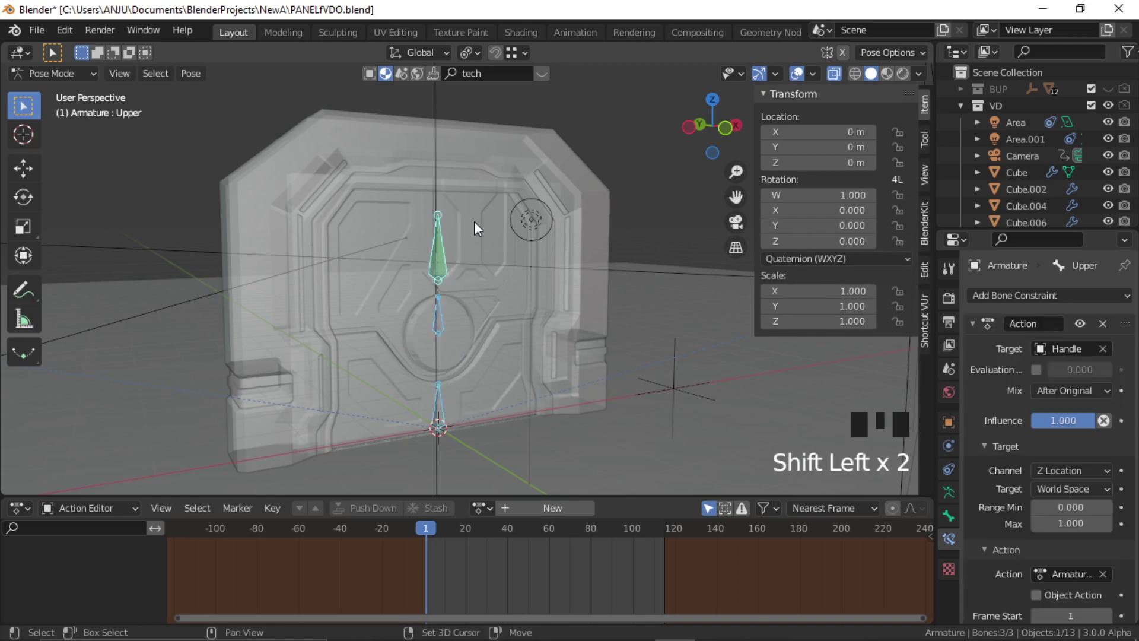
left_click(190, 72)
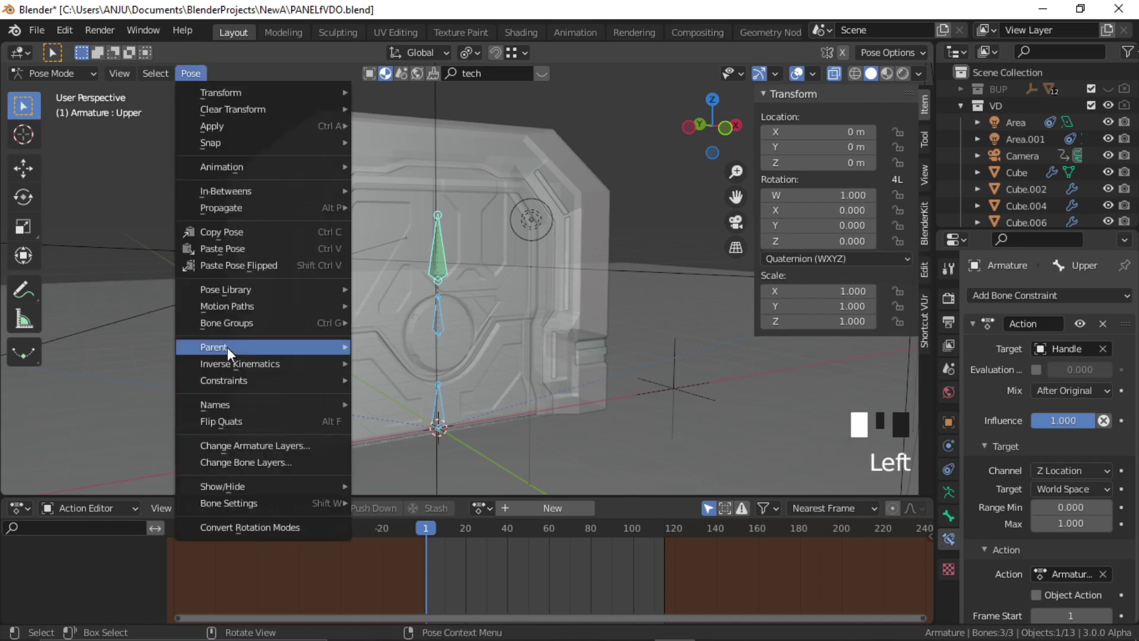
mouse_move(226, 347)
mouse_move(287, 382)
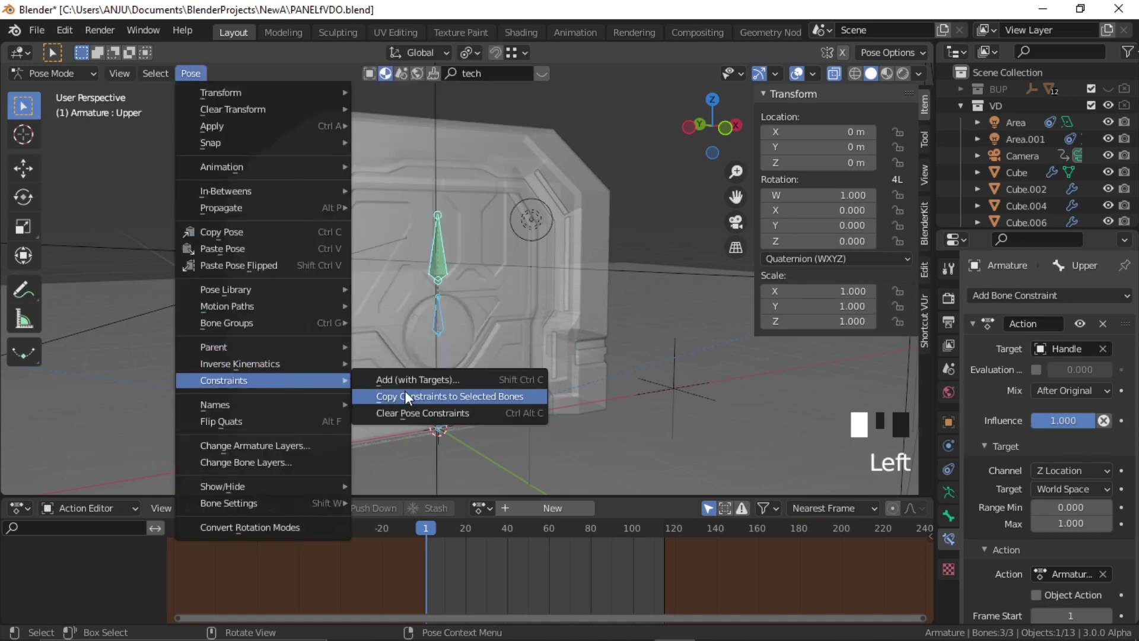
left_click(476, 397)
left_click(443, 310)
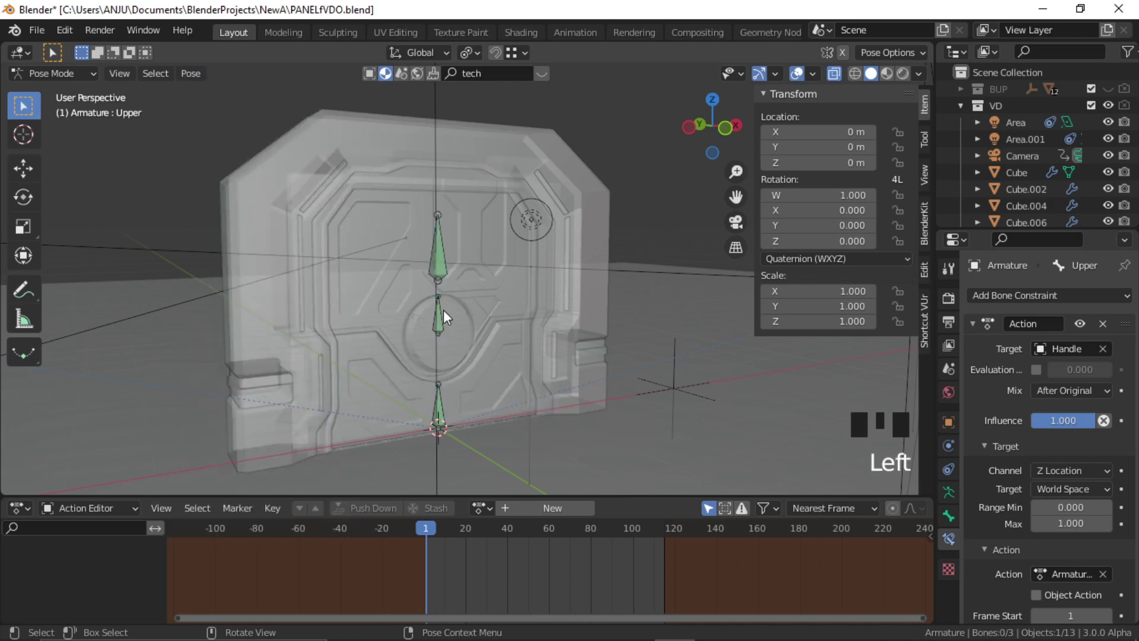
left_click(439, 319)
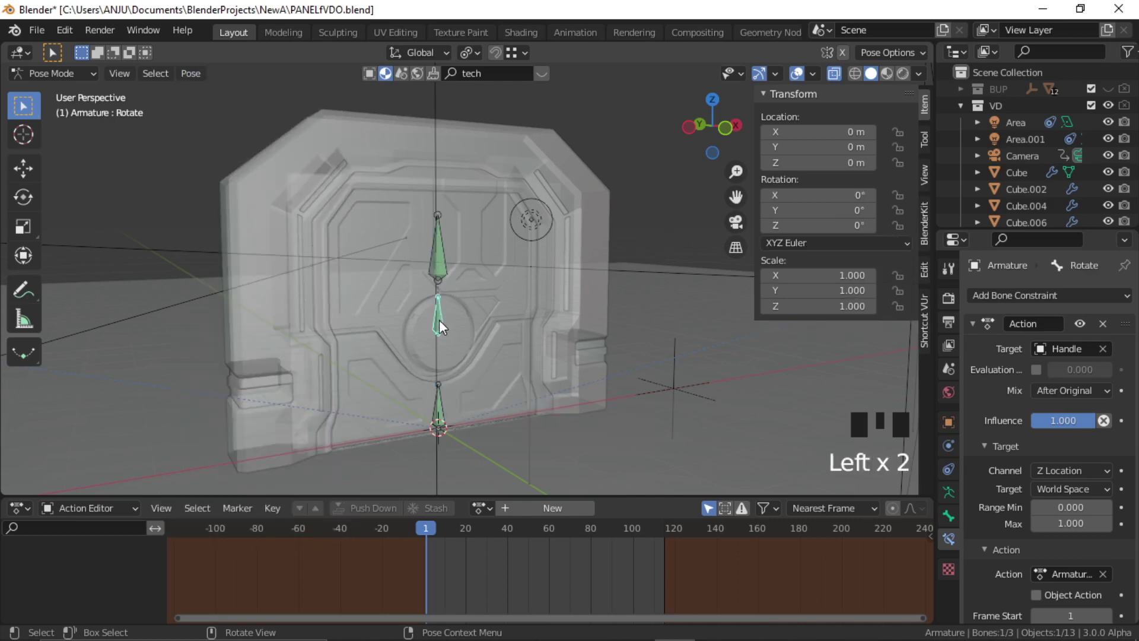
left_click(439, 414)
left_click(657, 218)
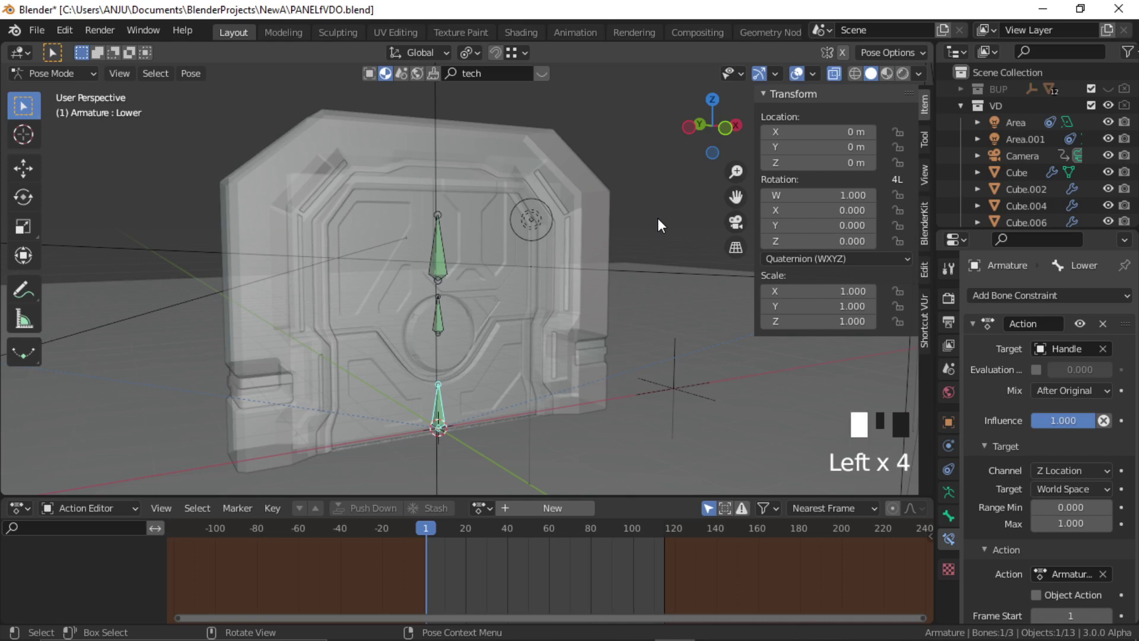
Step: Return to Object Mode and move the Handle empty along the Z axis to test the door's action
left_click(60, 74)
left_click(60, 99)
left_click(681, 386)
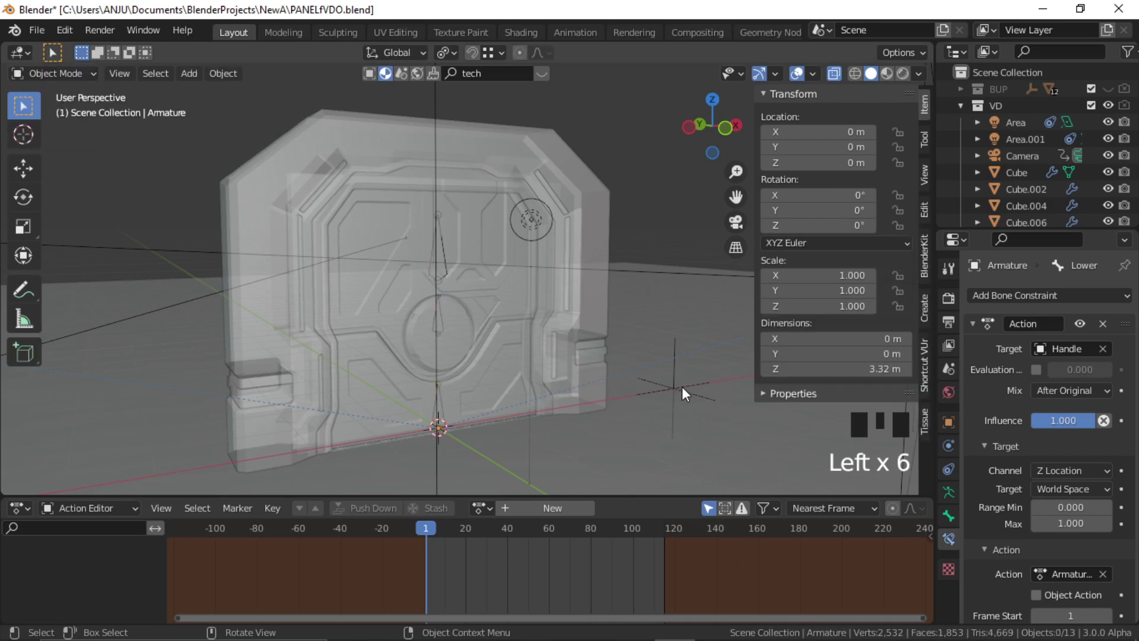
left_click(675, 350)
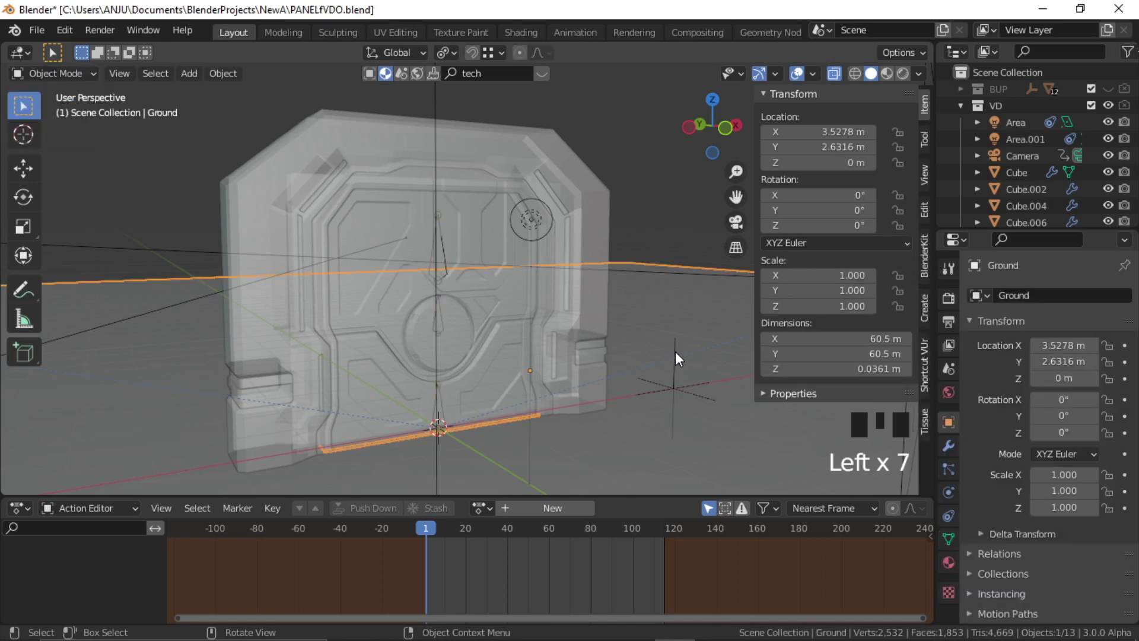
left_click(675, 351)
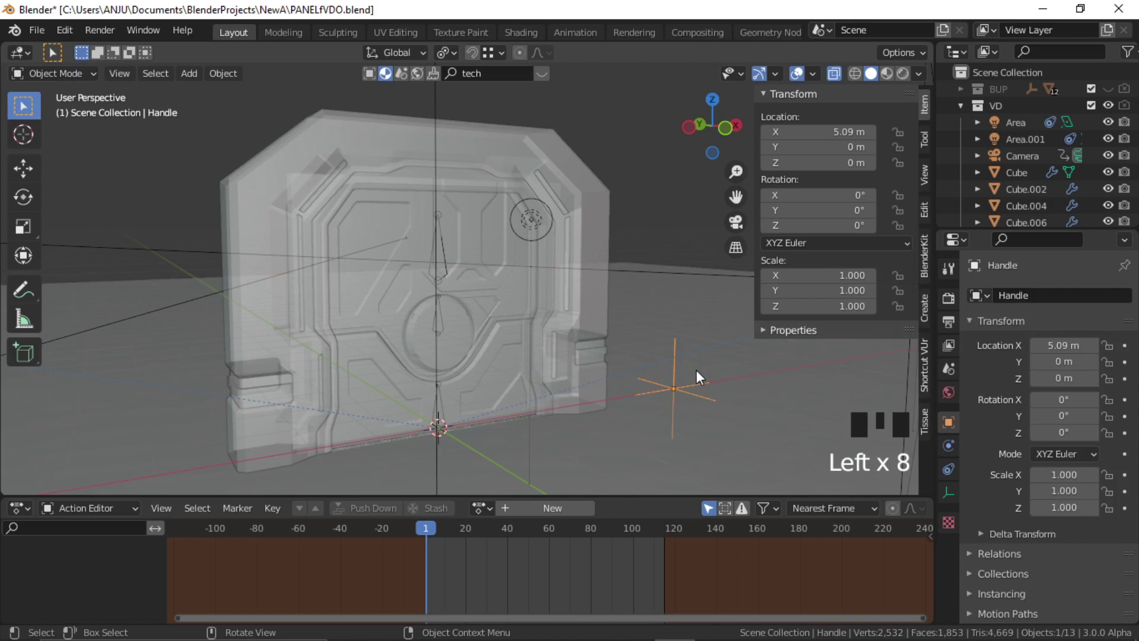
key("g")
key("z")
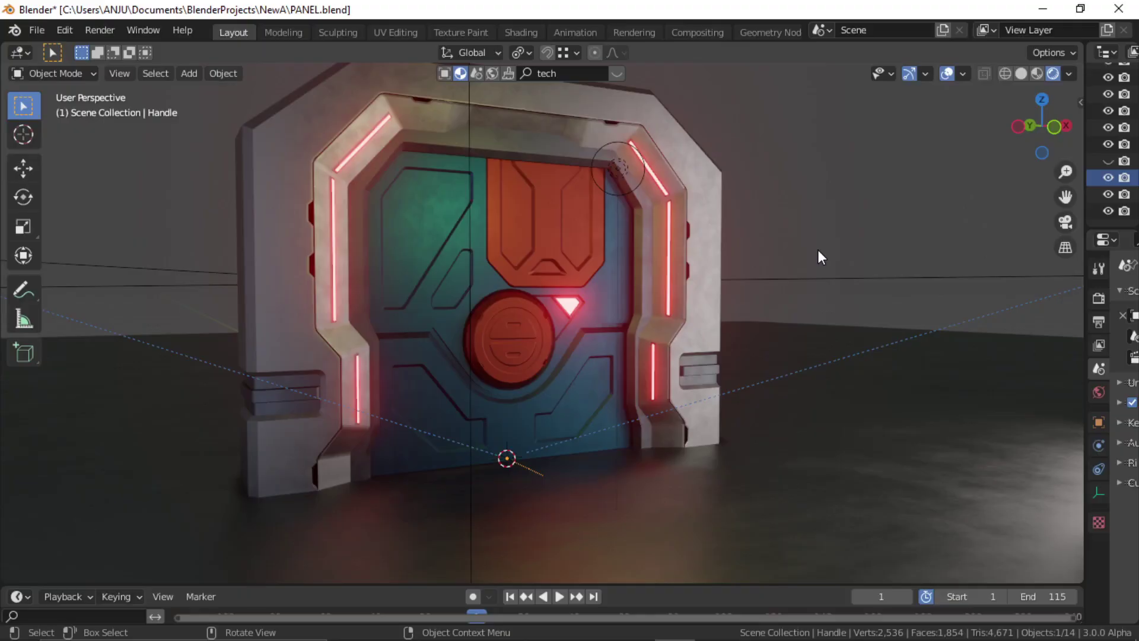
Step: Move the Handle empty along the global X axis in the rendered PANEL.blend scene to test the finished door
key("g")
key("x")
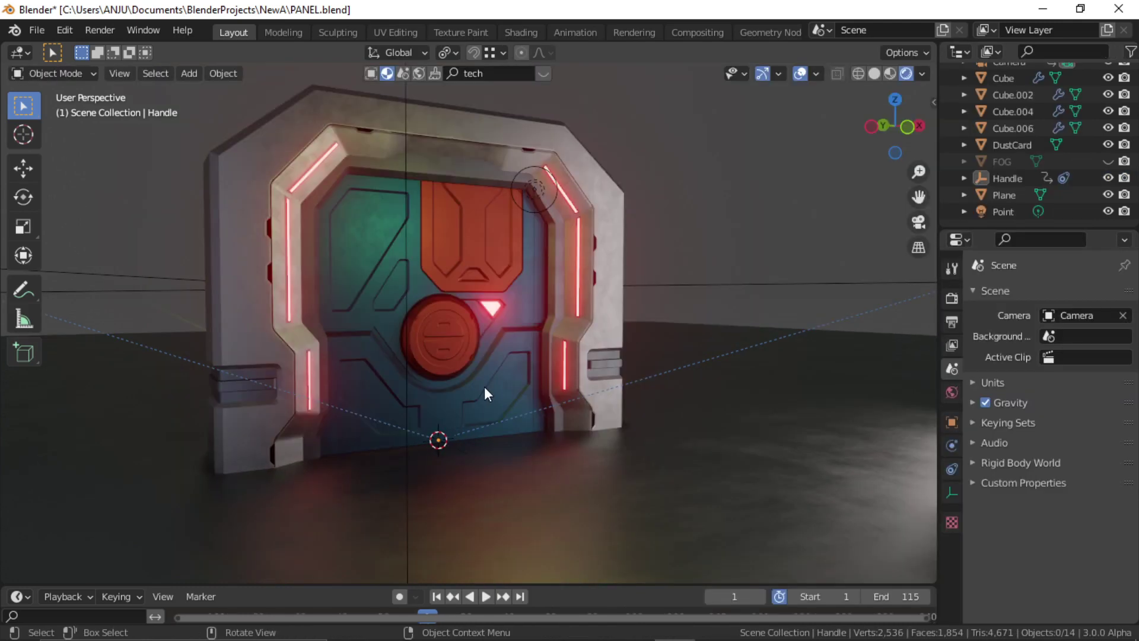
left_click(464, 452)
left_click(465, 452)
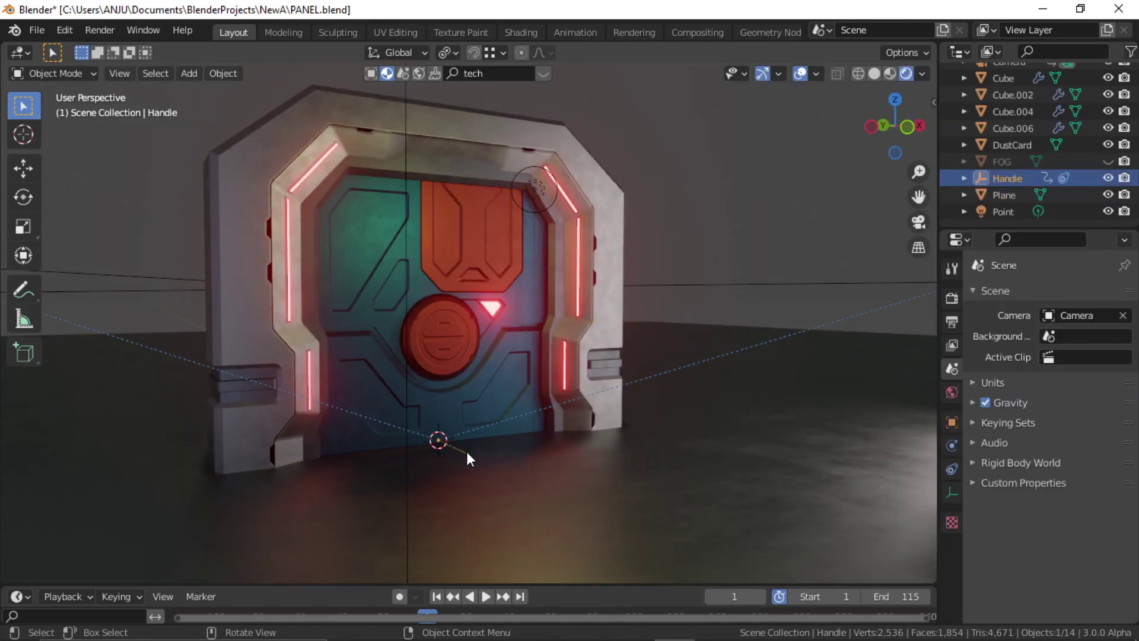
key("g")
key("x")
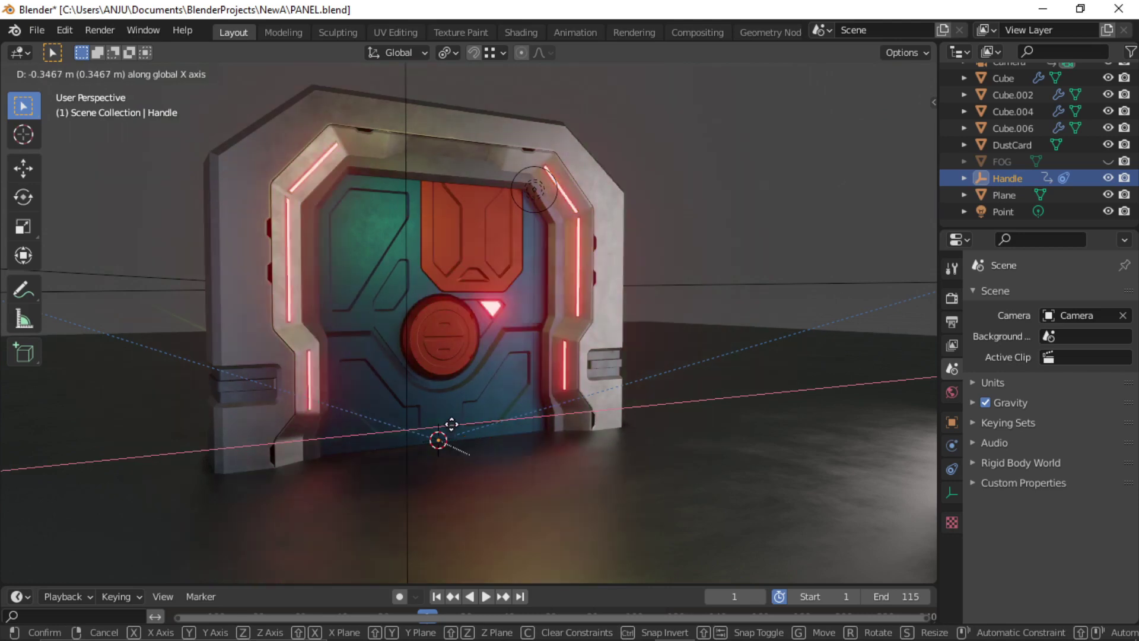